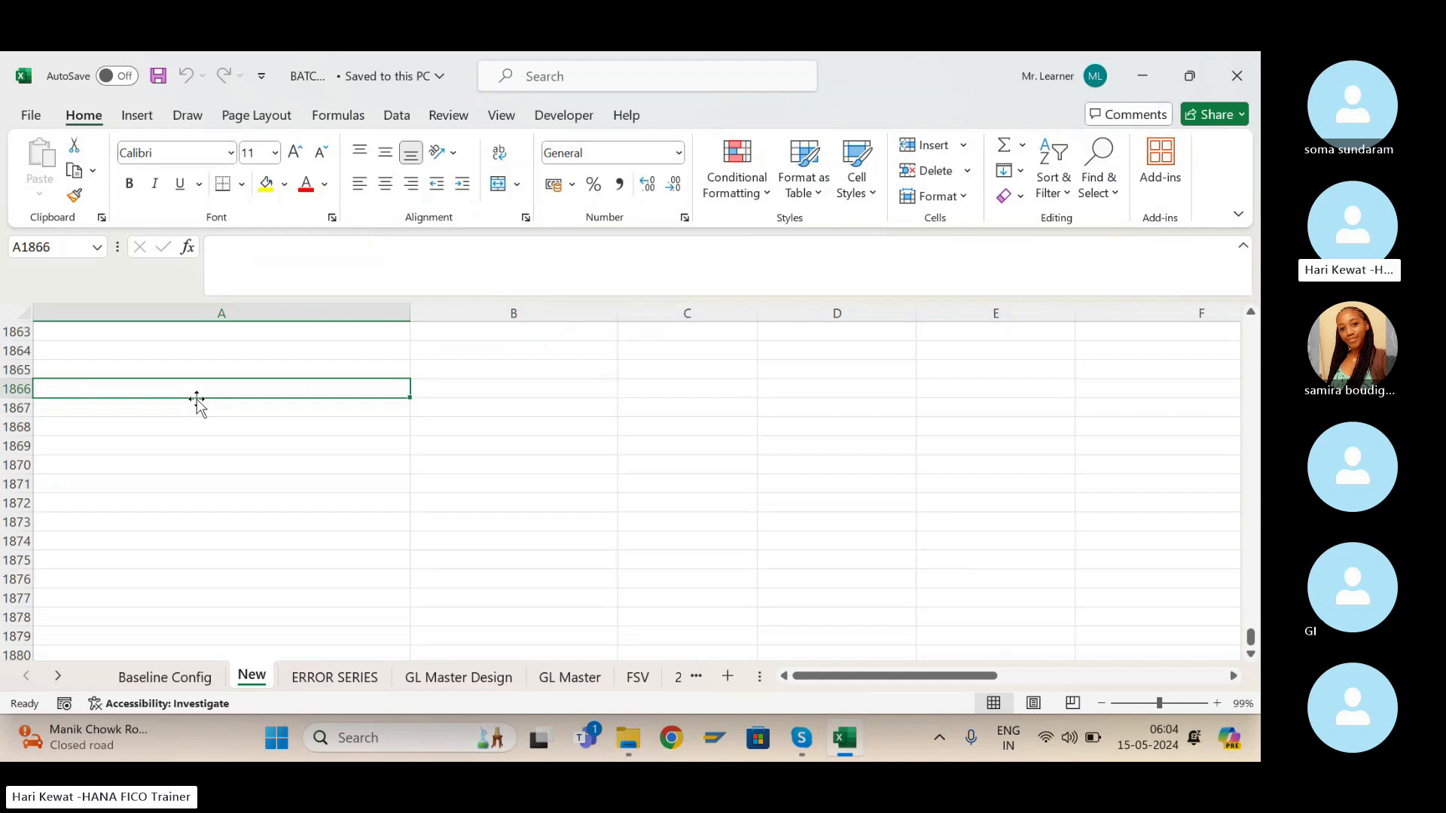
key(ctrl+s)
key(Up)
key(Down)
text(1)
key(Tab)
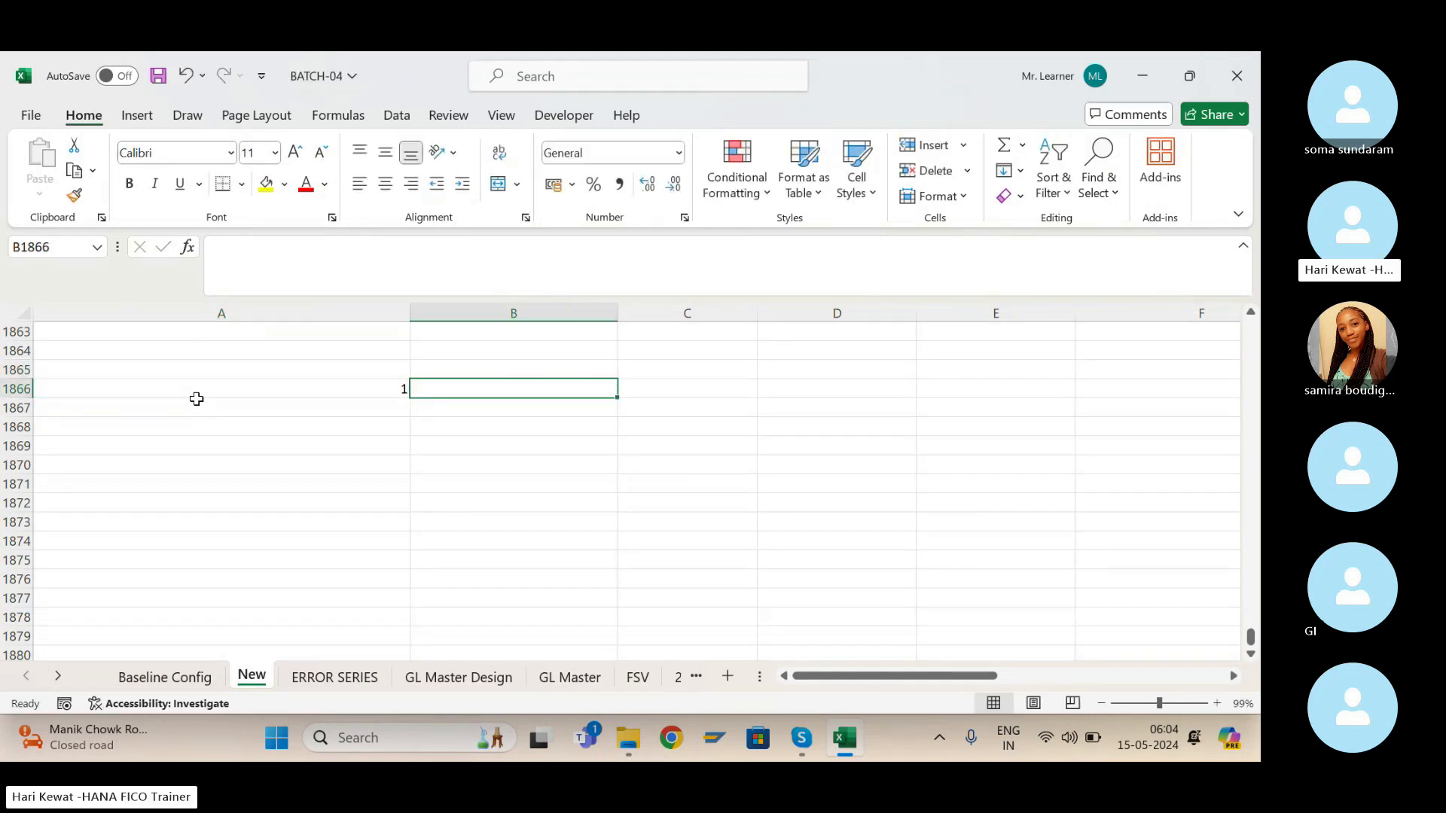
key(Left)
Enter the label "User/Employee Tolerances" in cell A1866 of the New sheet.
text(Use)
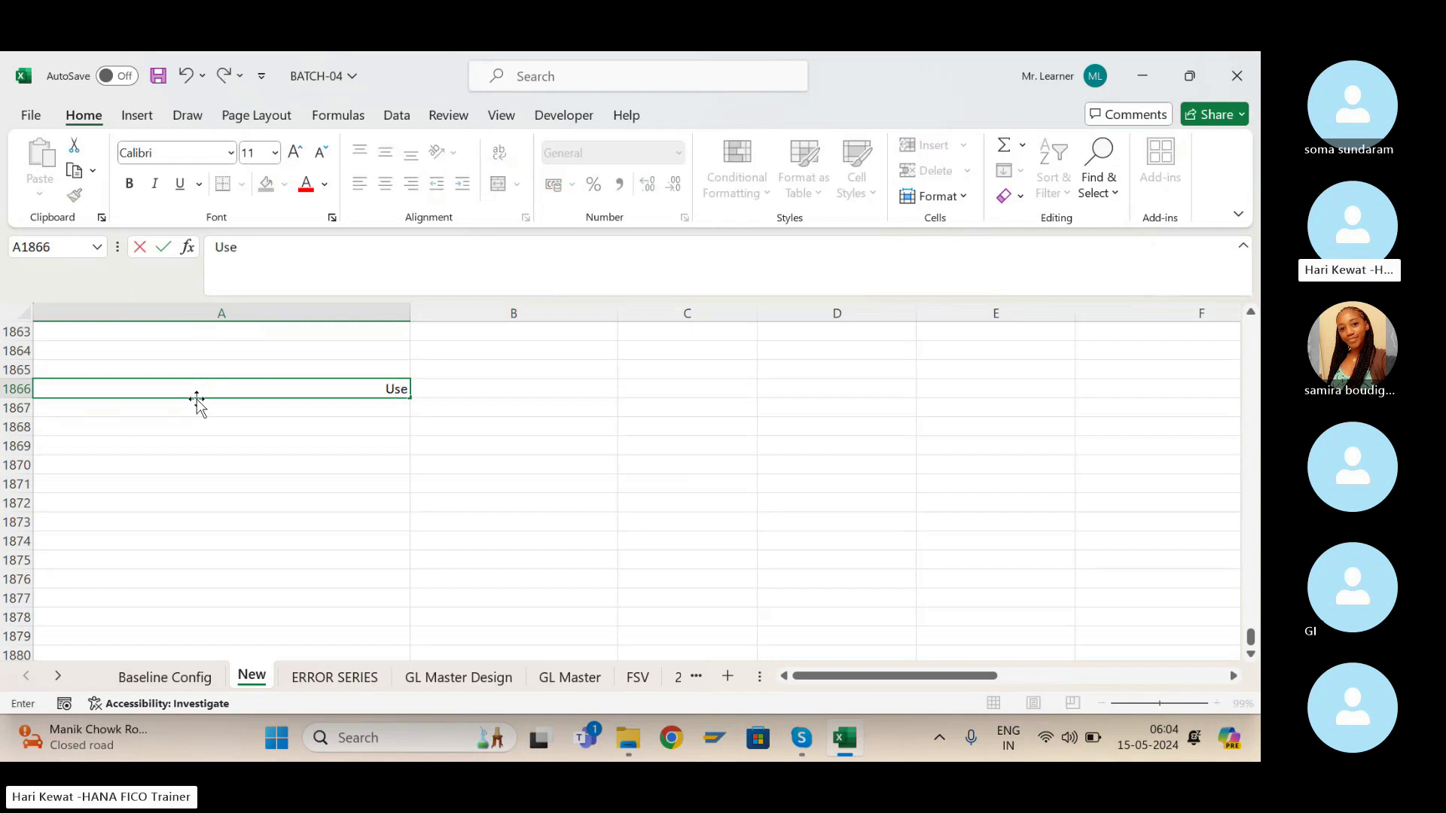
text(r/Employee Tolerances)
key(Return)
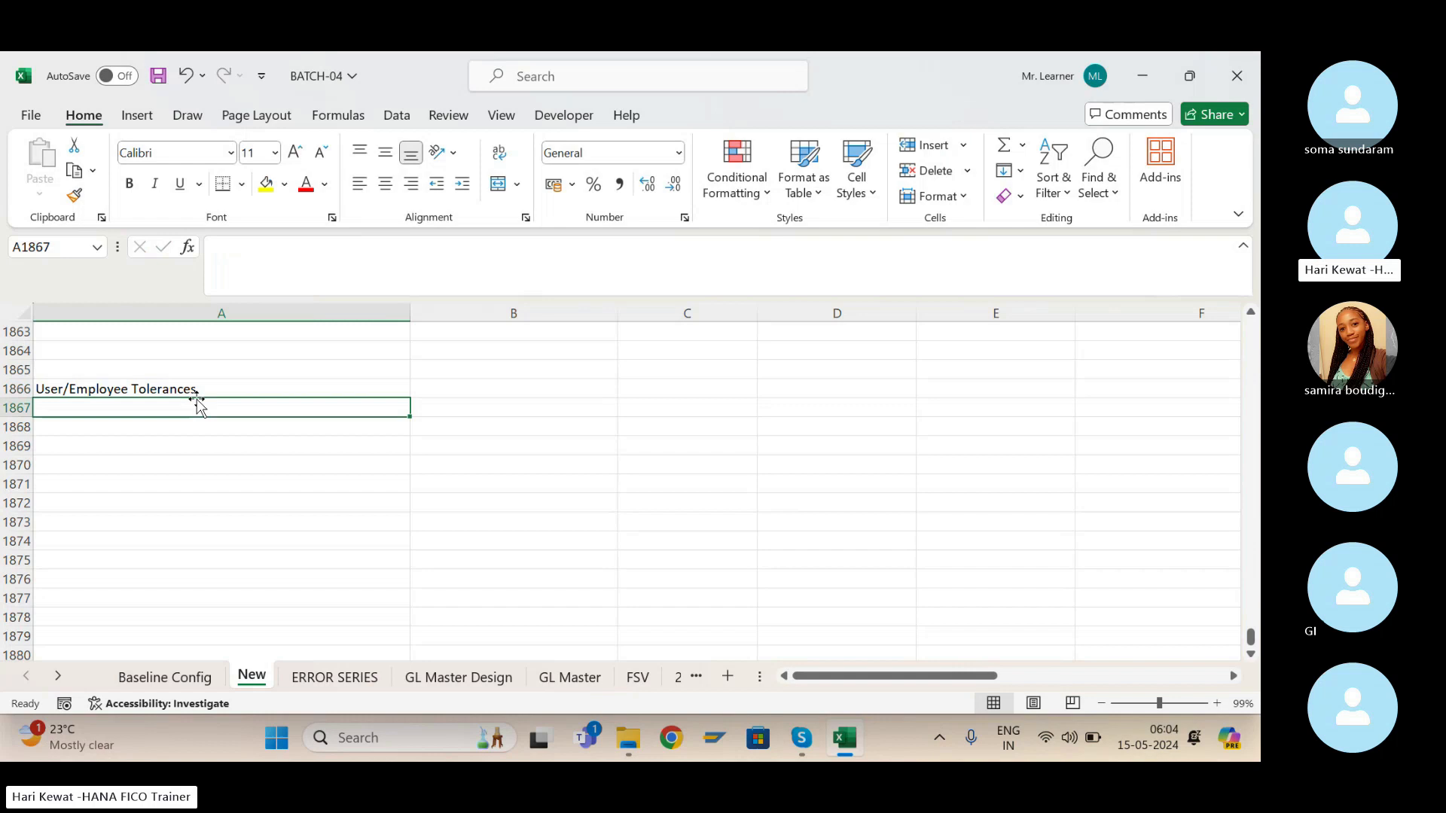
Enter the label "GL Tolerances" in cell A1867.
text(GL Tpo)
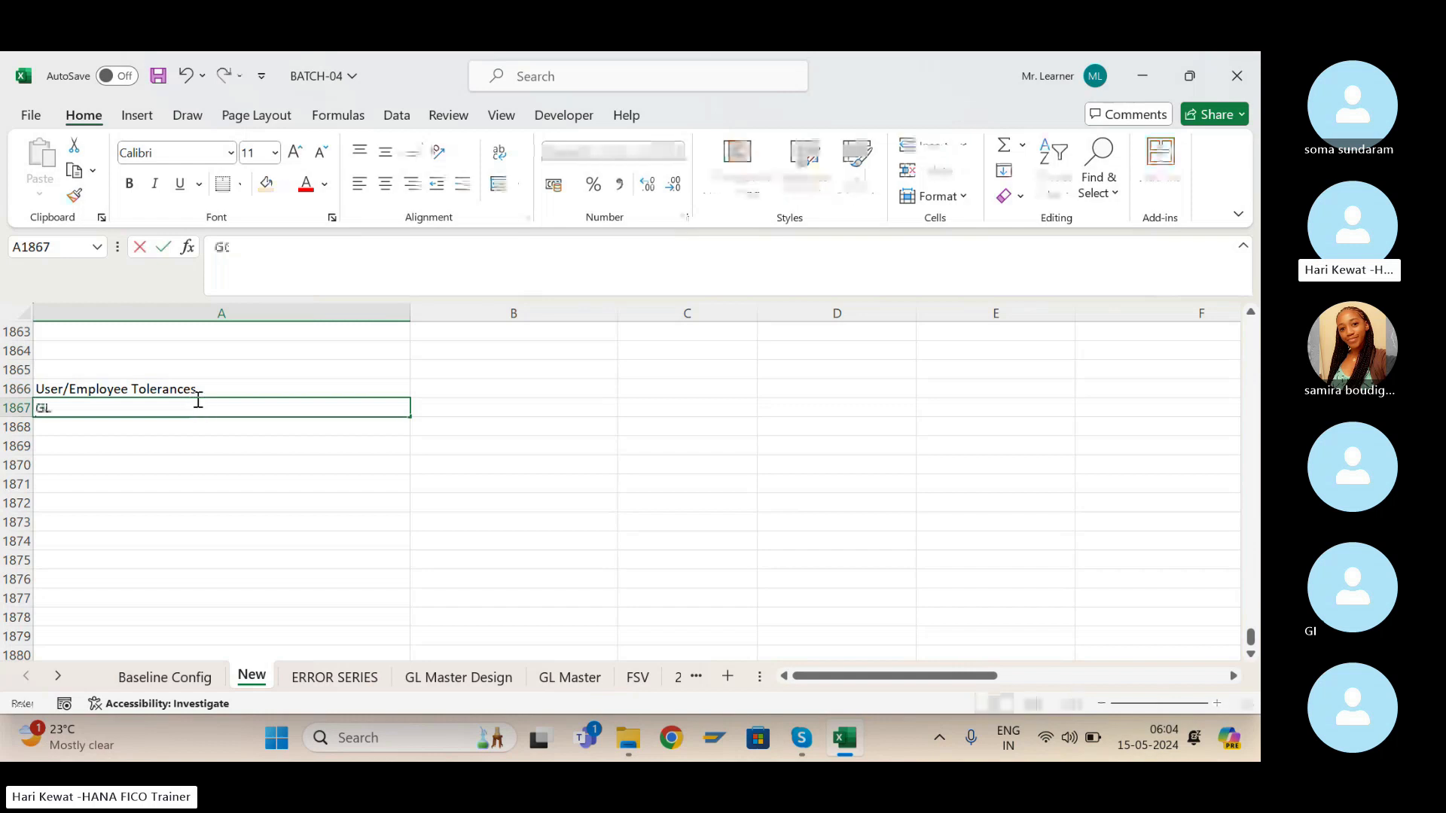
key(BackSpace)
key(BackSpace)
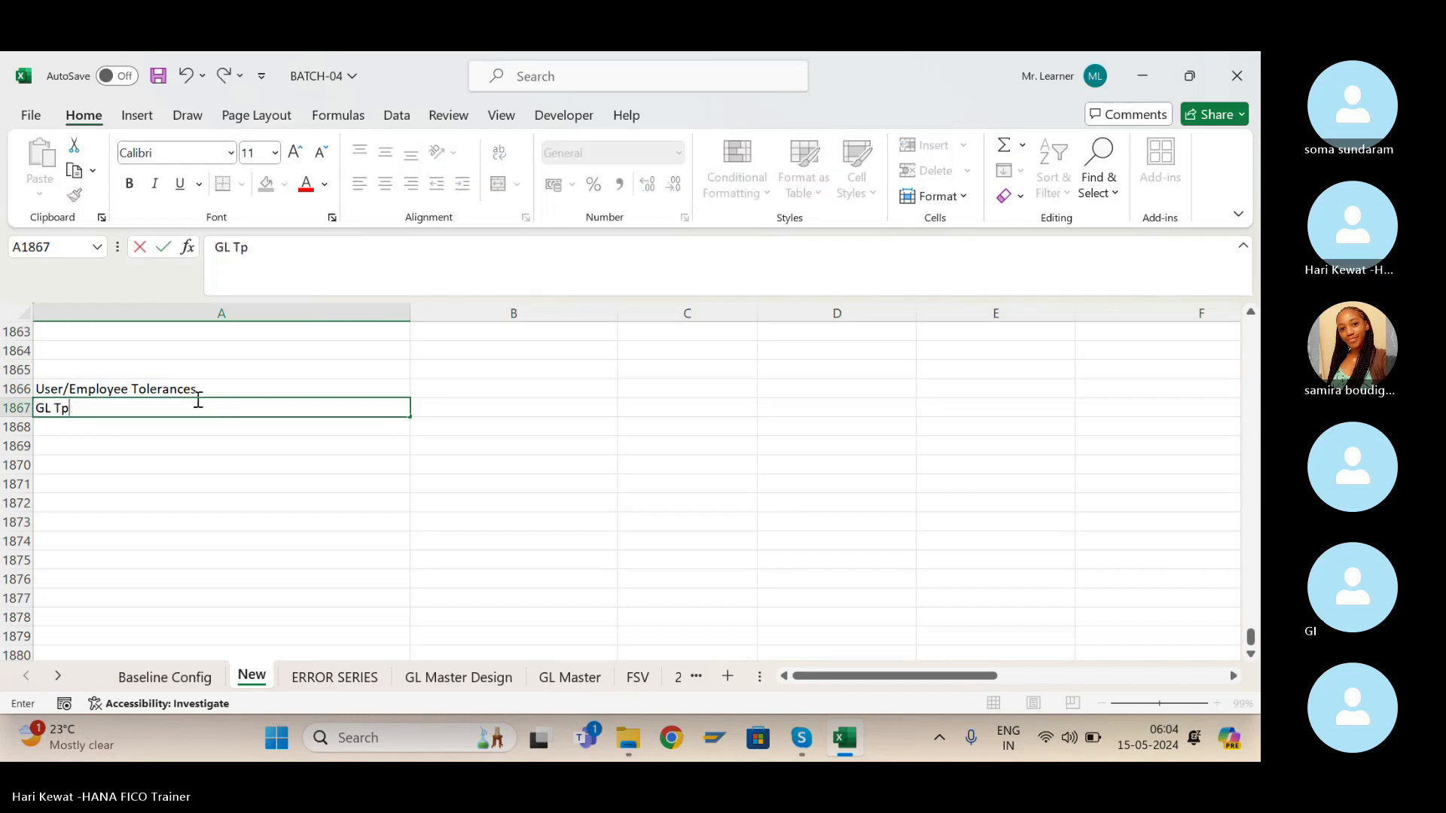
text(olerances)
key(Return)
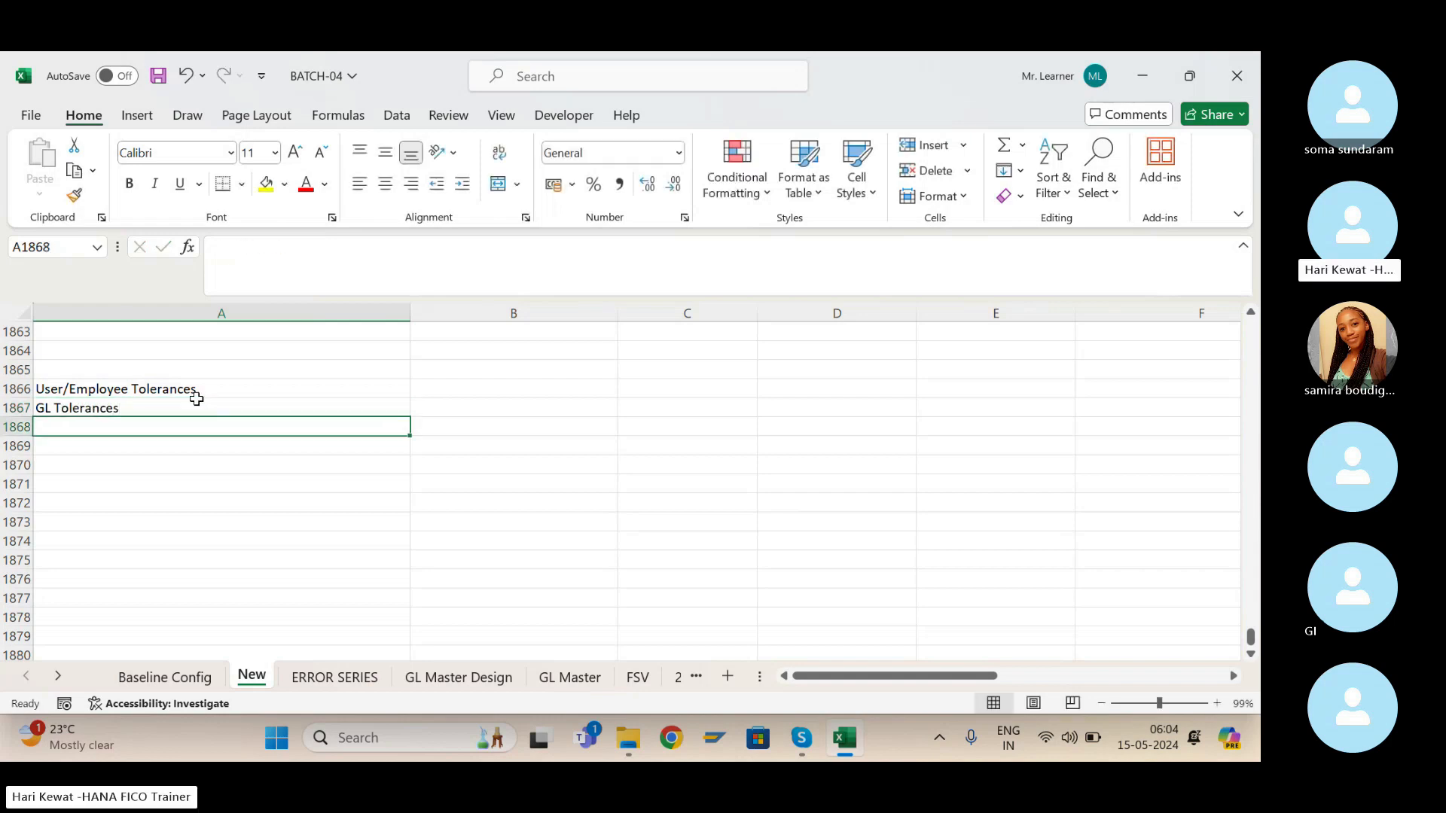
text(Employee)
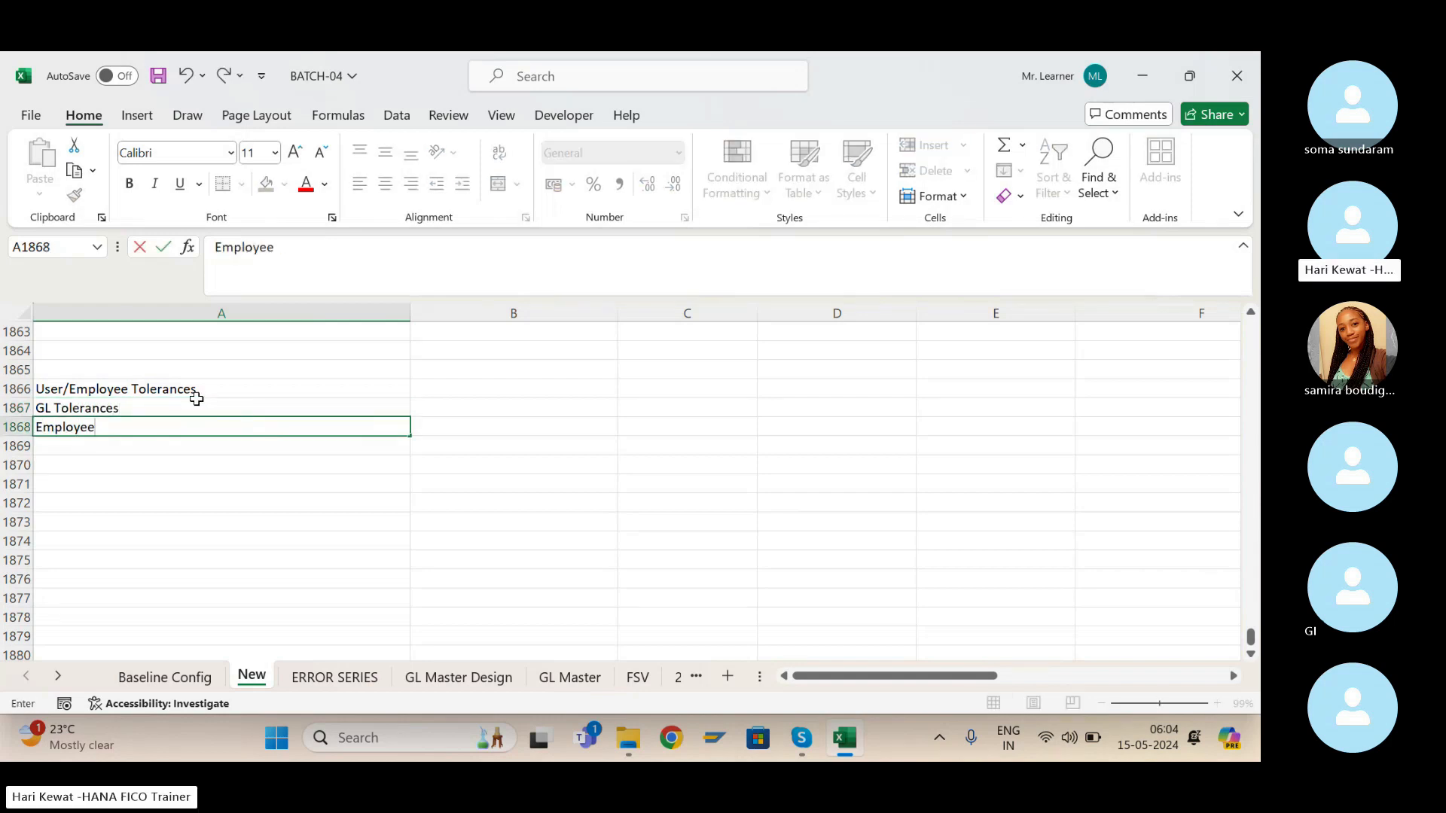
key(BackSpace)
key(BackSpace)
key(BackSpace)
key(BackSpace)
key(BackSpace)
key(BackSpace)
key(BackSpace)
key(BackSpace)
Enter the label "Vendor/Customer Customer" in cell A1868.
text(Vendor)
key(BackSpace)
text(/Customer Customer)
key(Return)
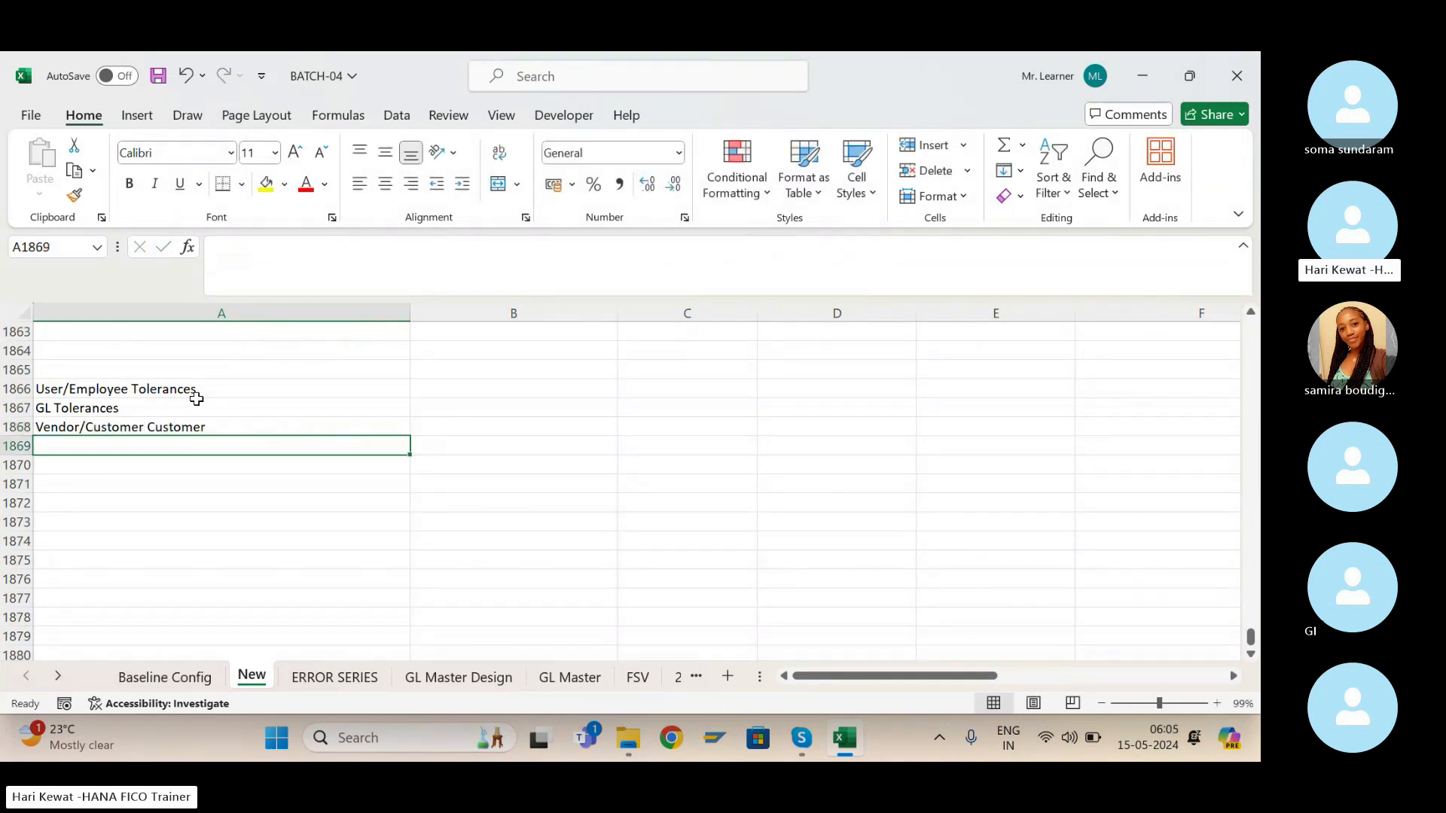
Make the "User/Employee Tolerances" label in A1866 bold.
click(195, 397)
key(ctrl+b)
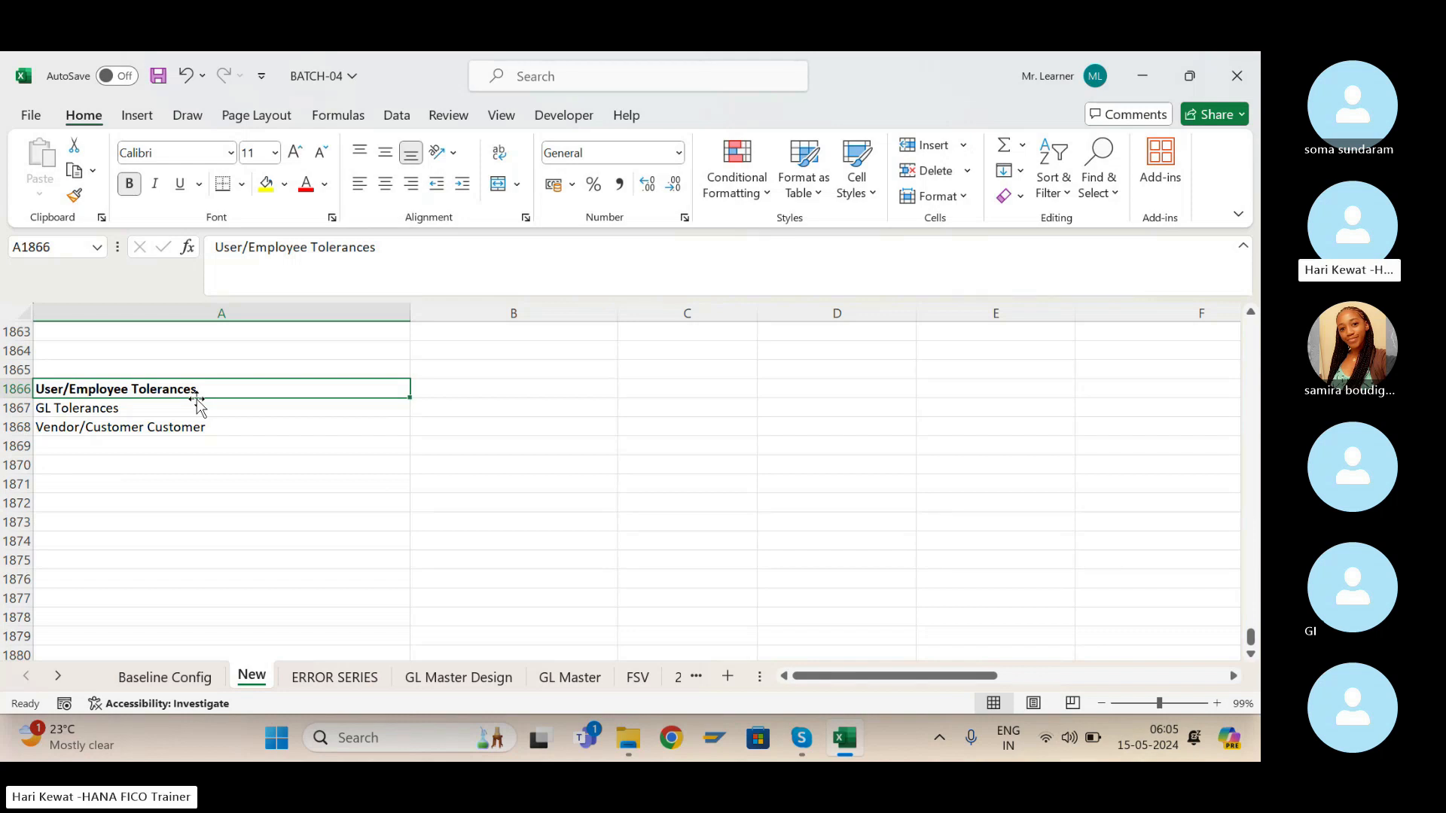
key(Right)
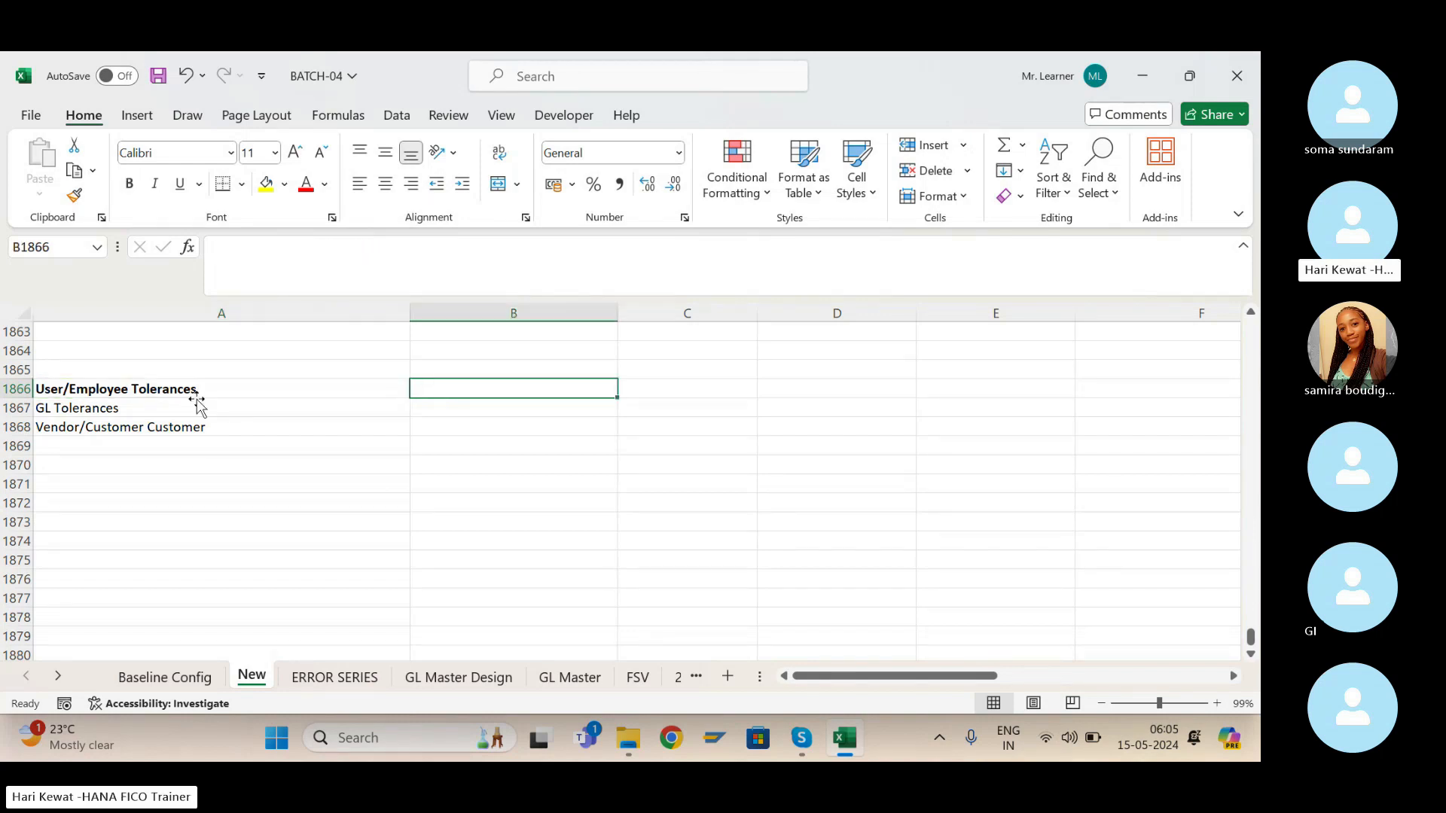
key(Left)
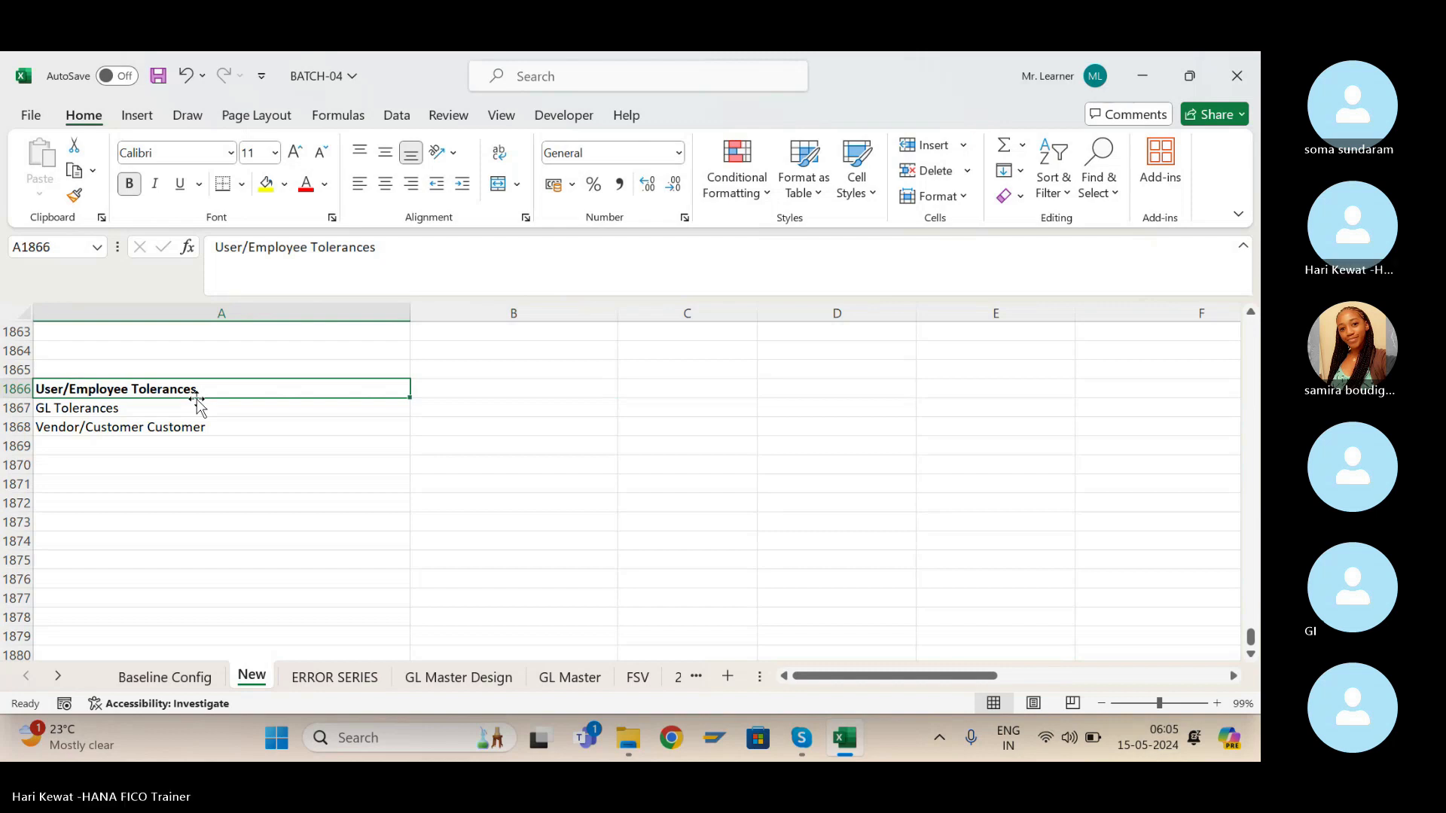
key(Down)
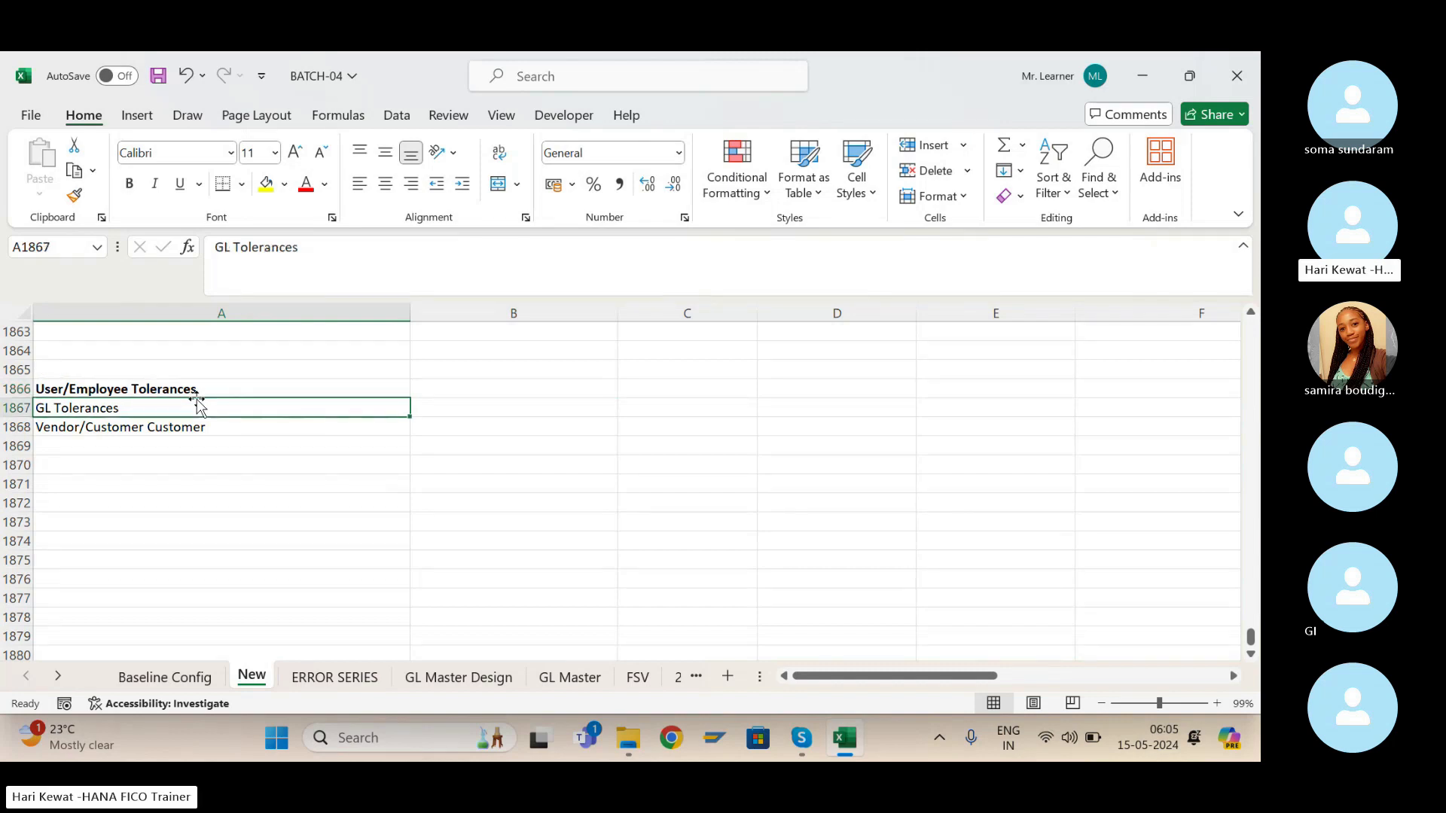
Enter "Amount Limitation to post jounal entry for the employee." in B1866 beside User/Employee Tolerances, and save the workbook.
key(shift+Right)
key(shift+Left)
key(Right)
key(Up)
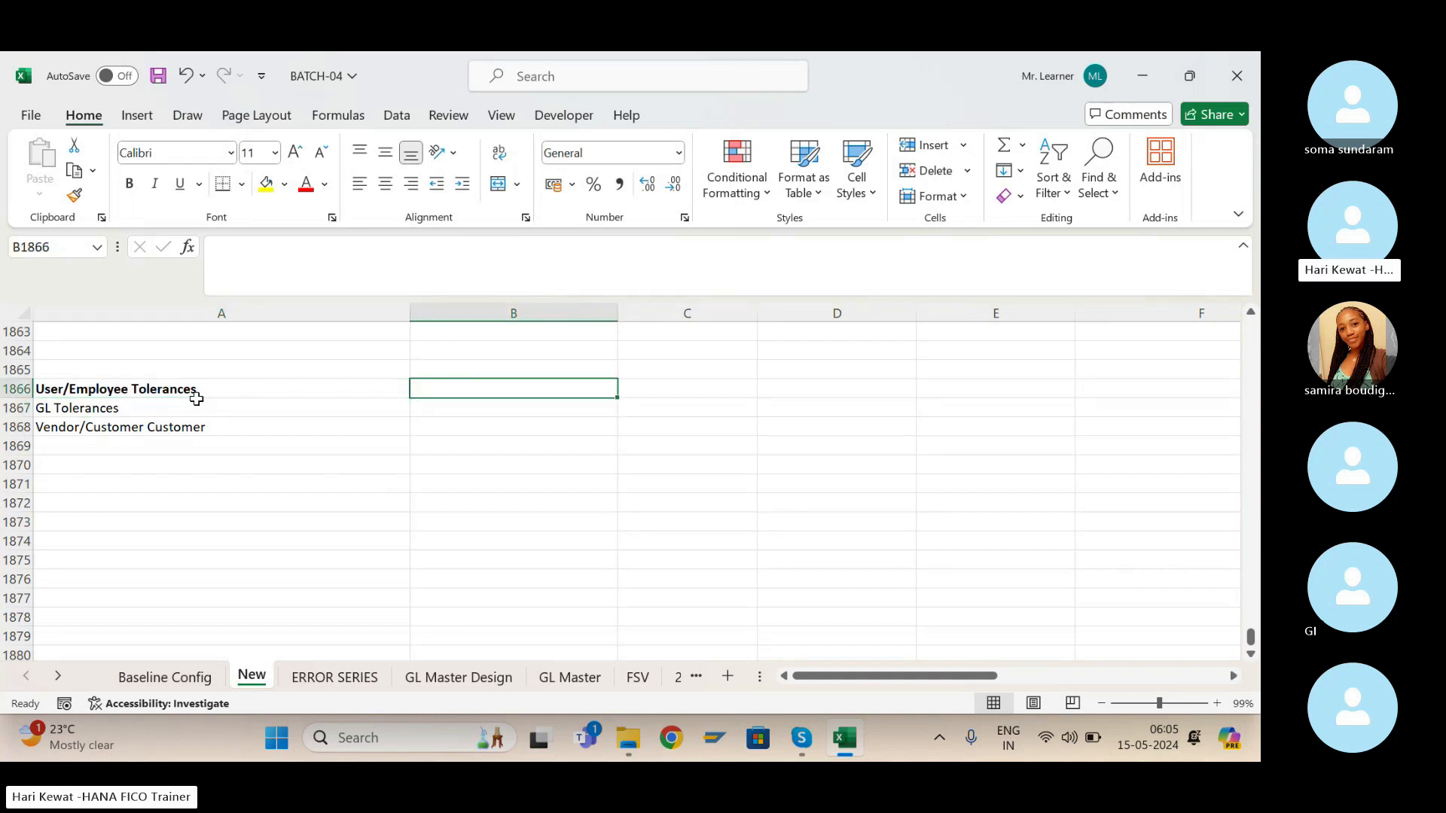
text(AMen)
key(BackSpace)
key(BackSpace)
key(BackSpace)
key(BackSpace)
text(Amount)
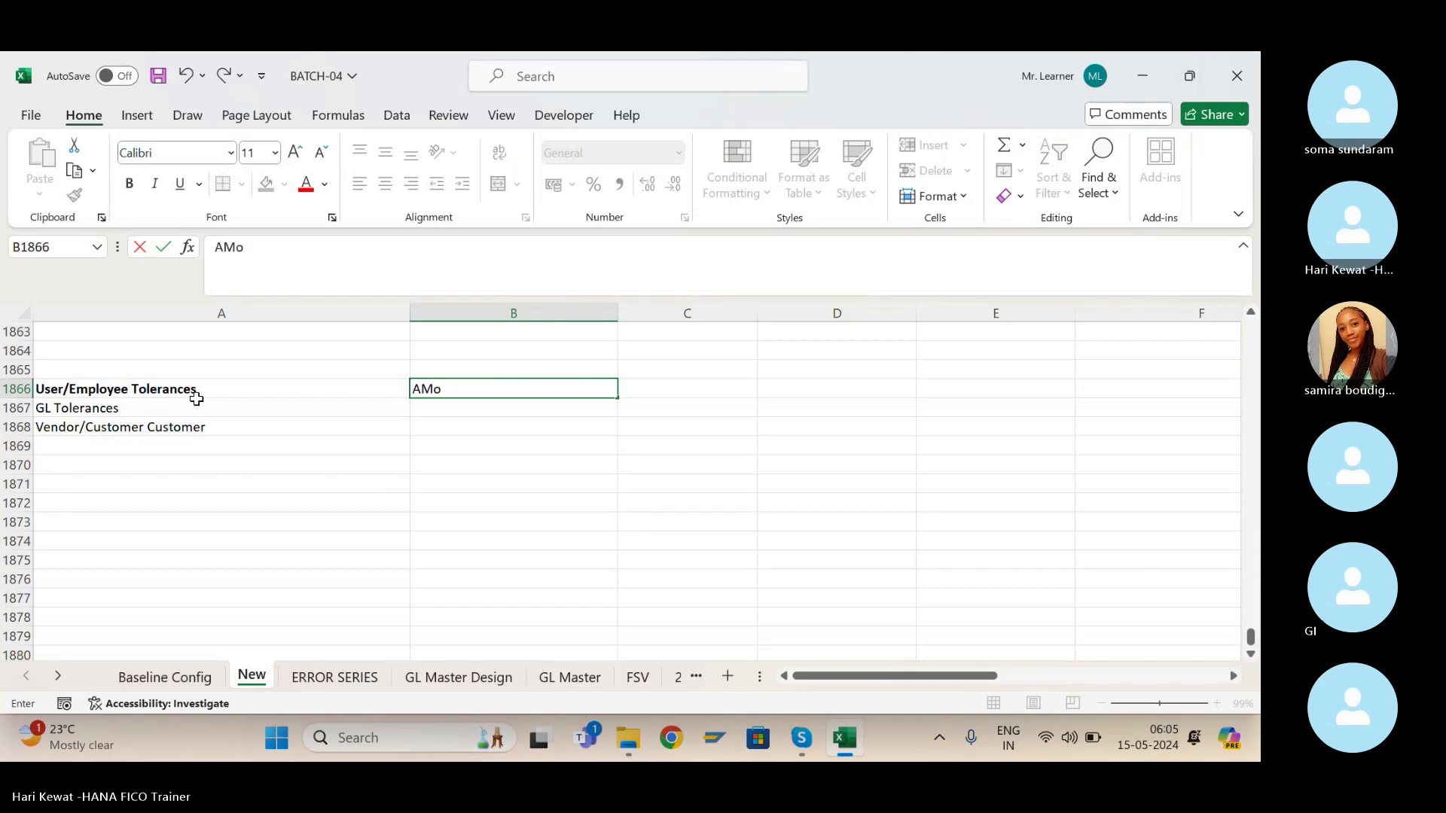
text( Limitation to post joun)
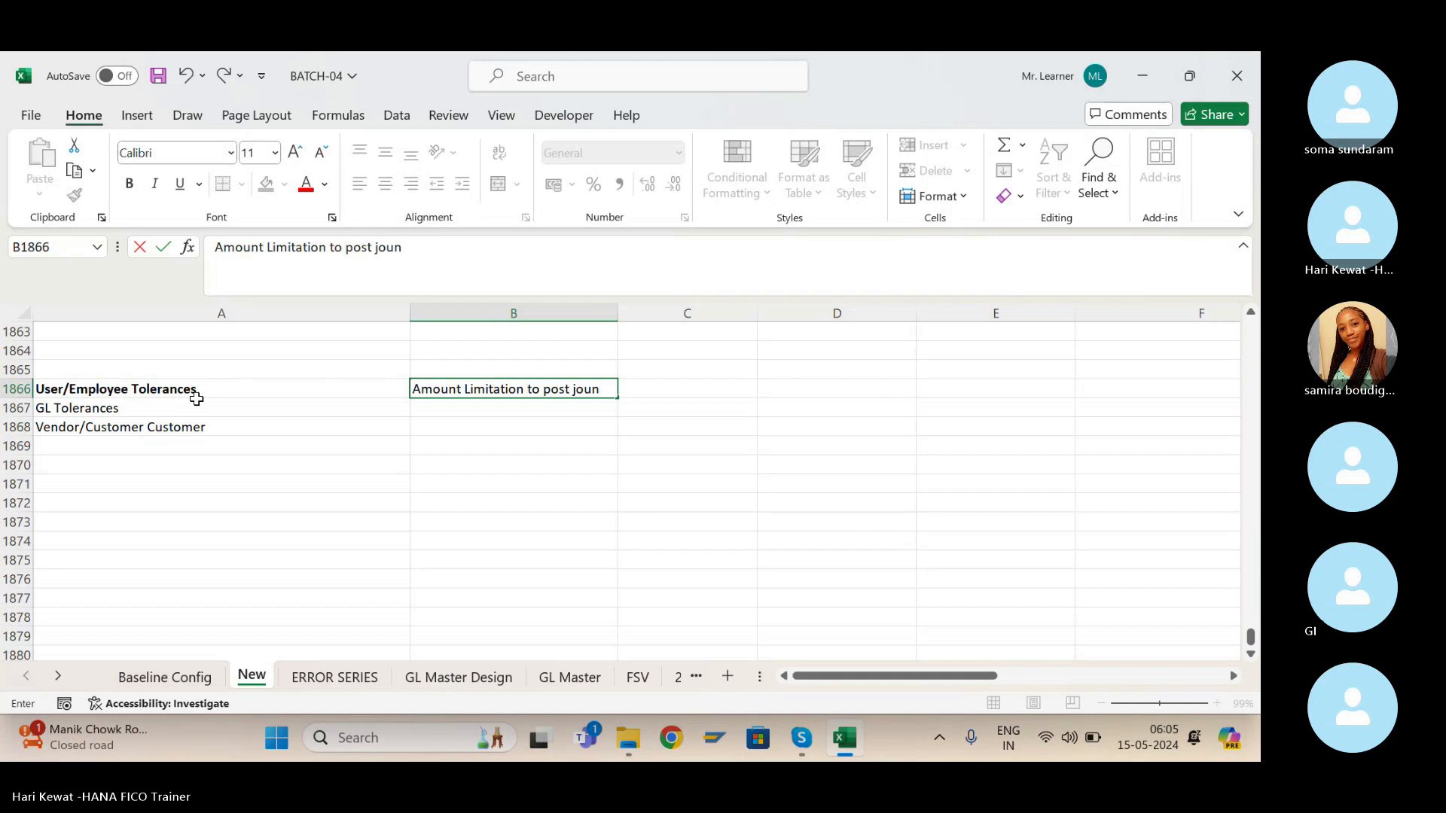
text(al entry fo)
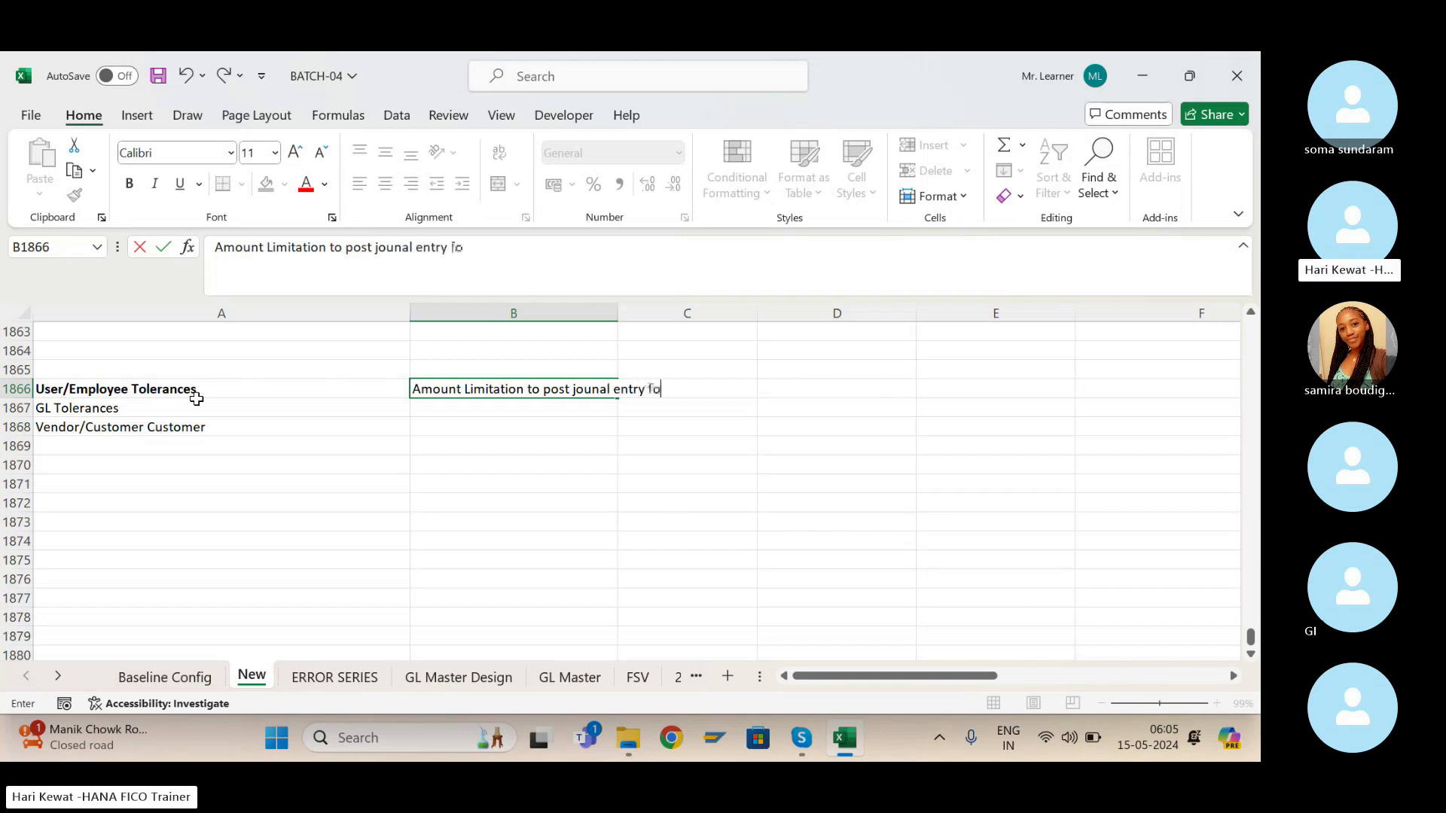
text(r the empl)
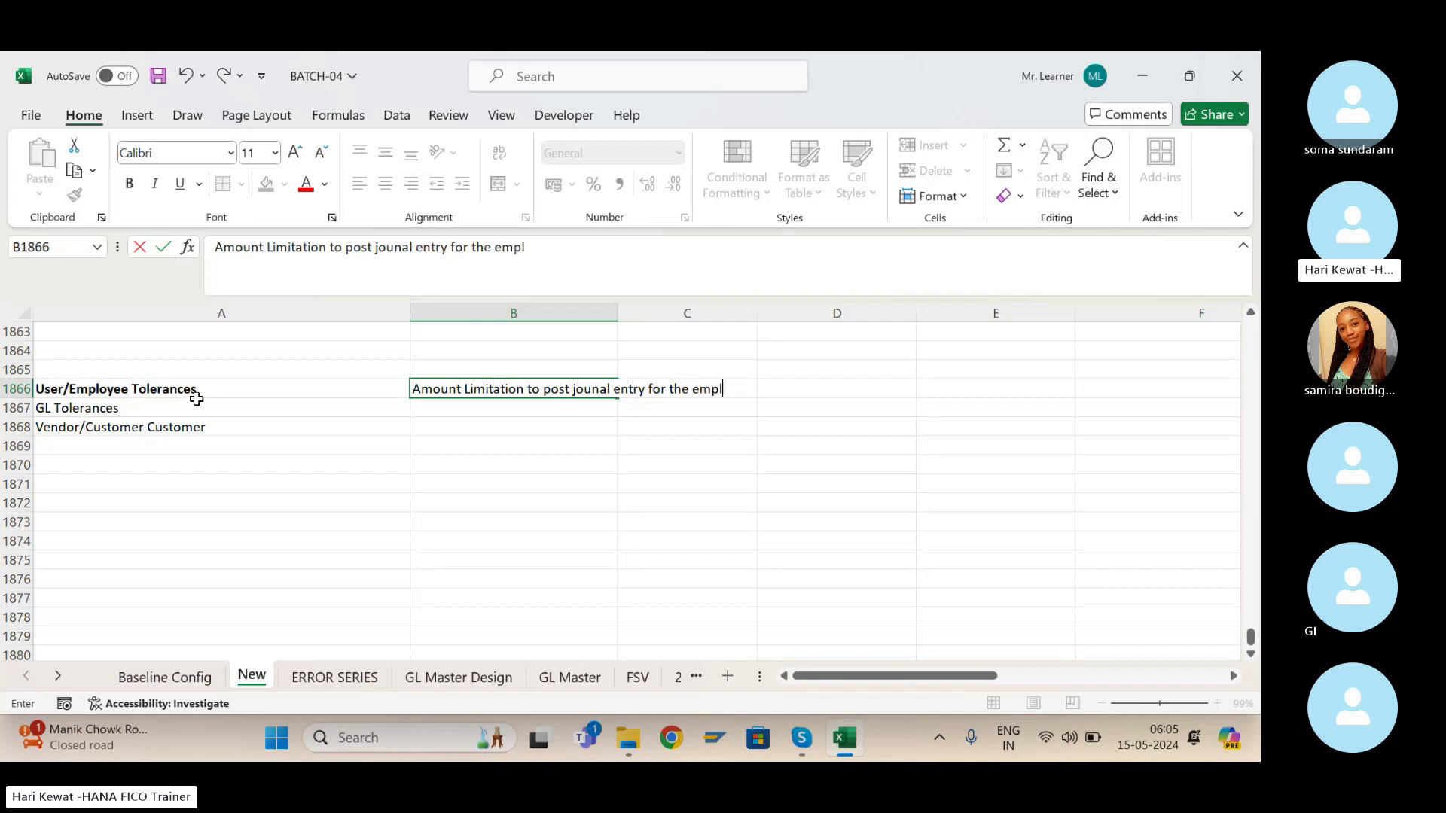
text(oyee.)
key(Return)
key(ctrl+s)
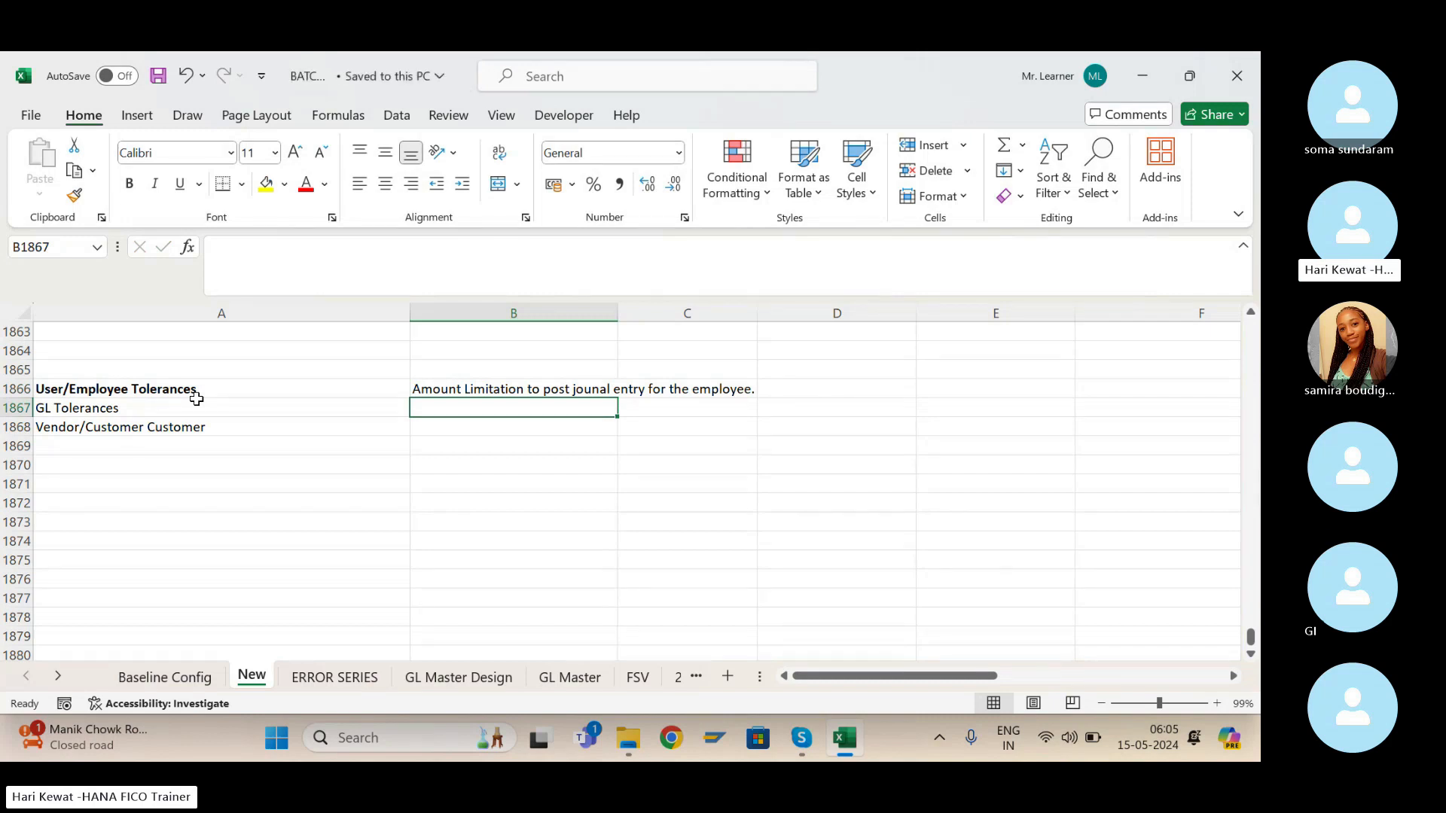
Write "Amount limitation to clear debit and credit" in B1867 beside GL Tolerances.
text(A)
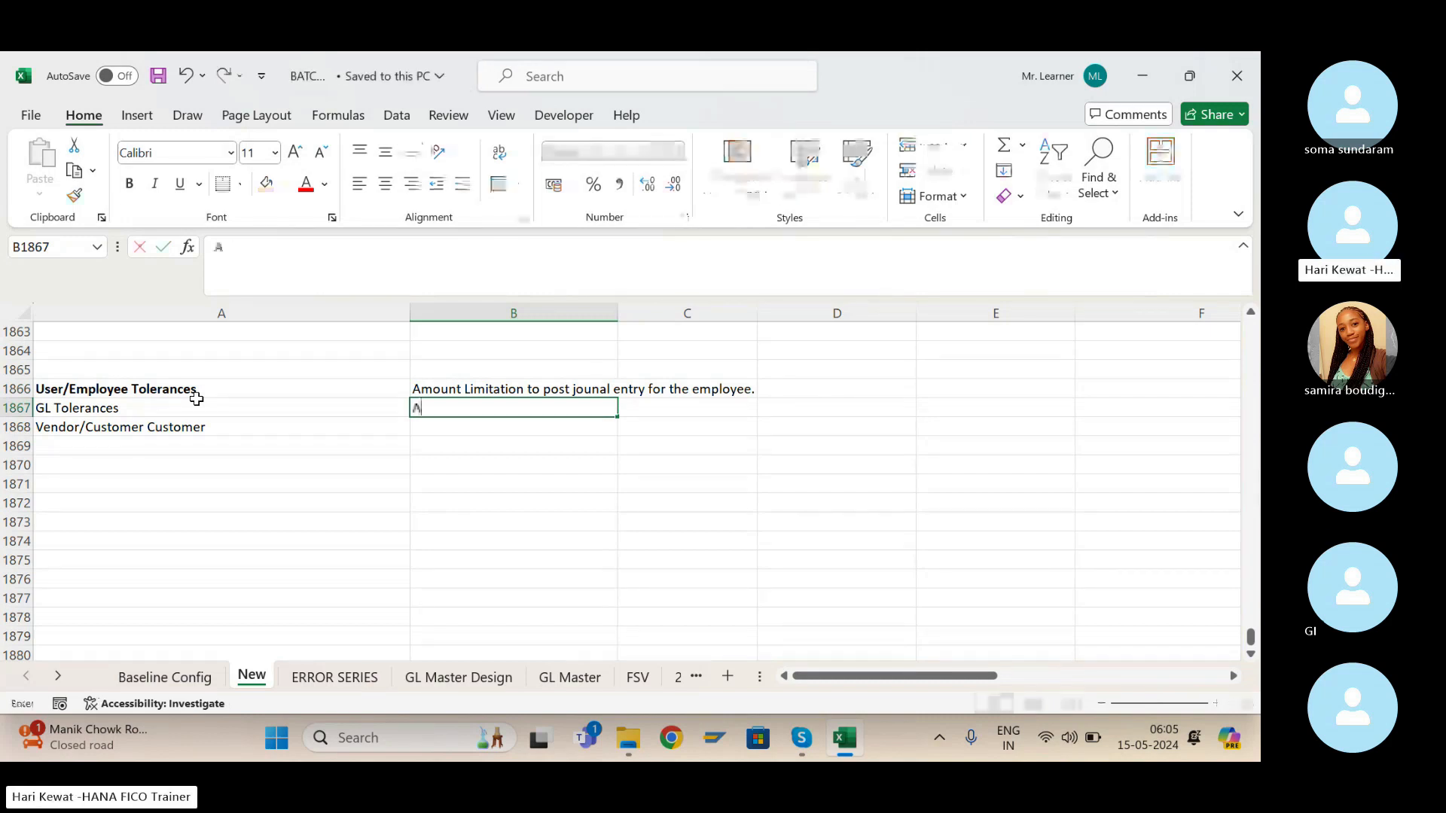
text(mount lim)
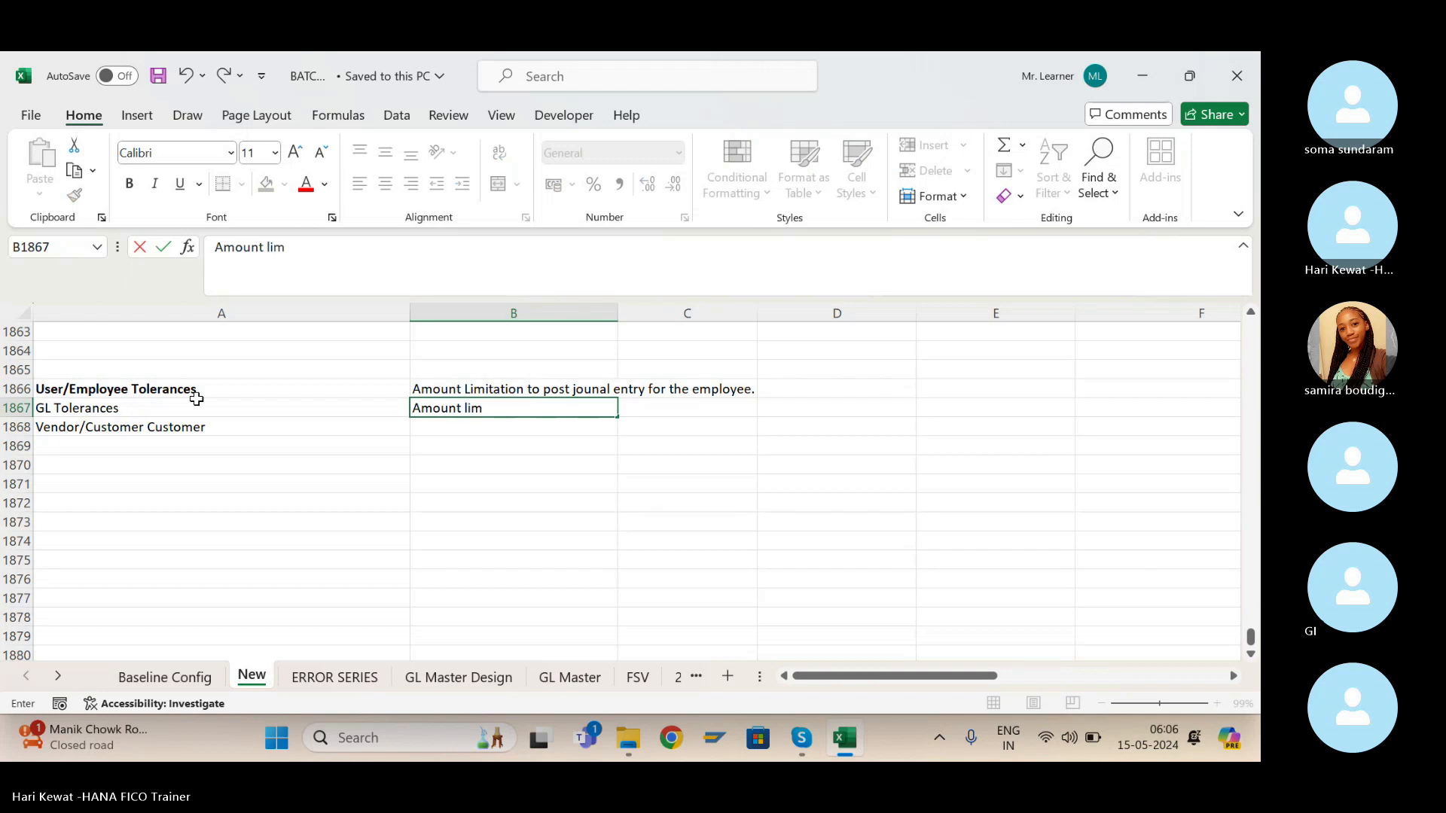
text(itation to cl)
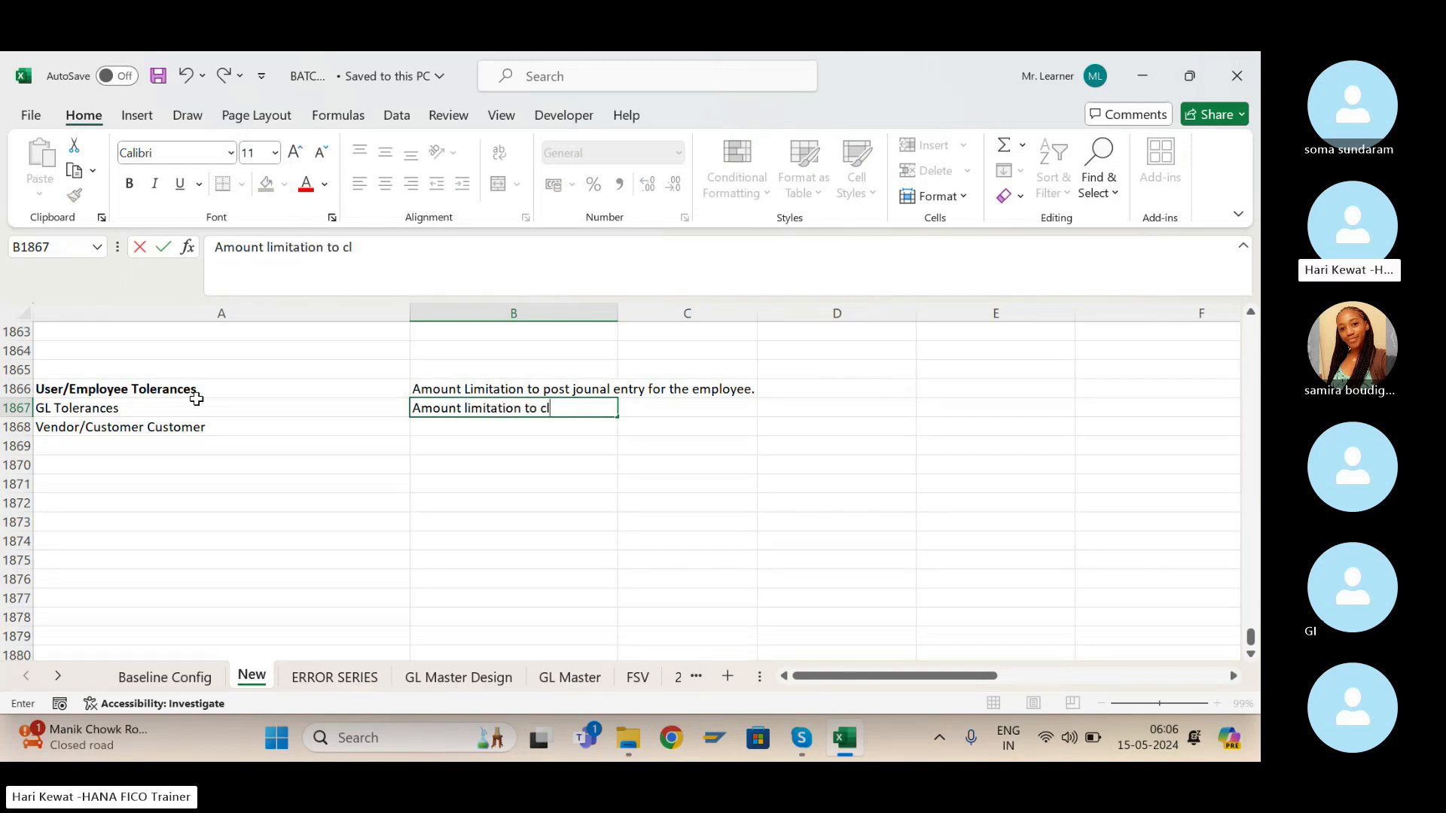
text(ear and)
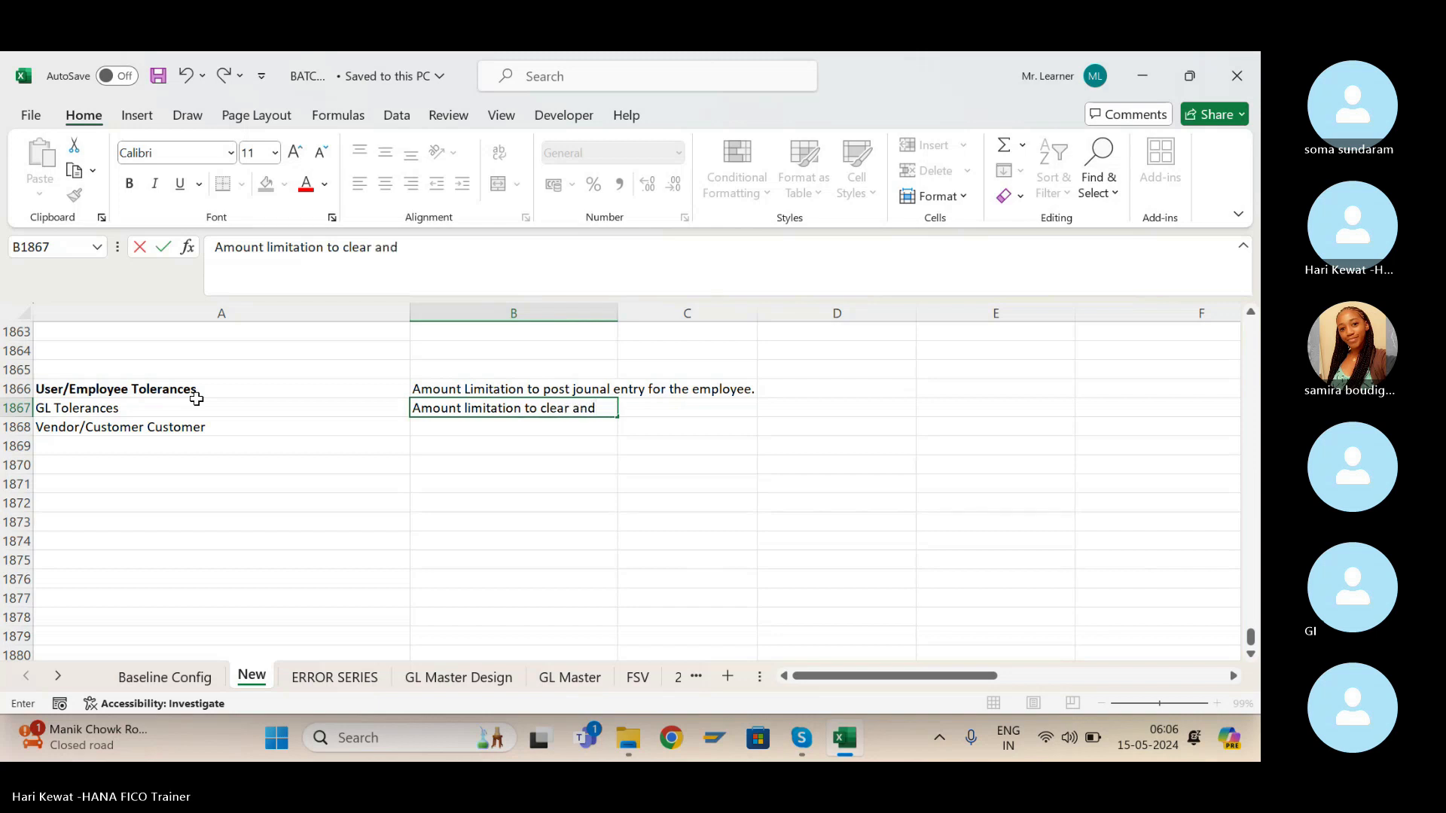
key(BackSpace)
key(BackSpace)
key(BackSpace)
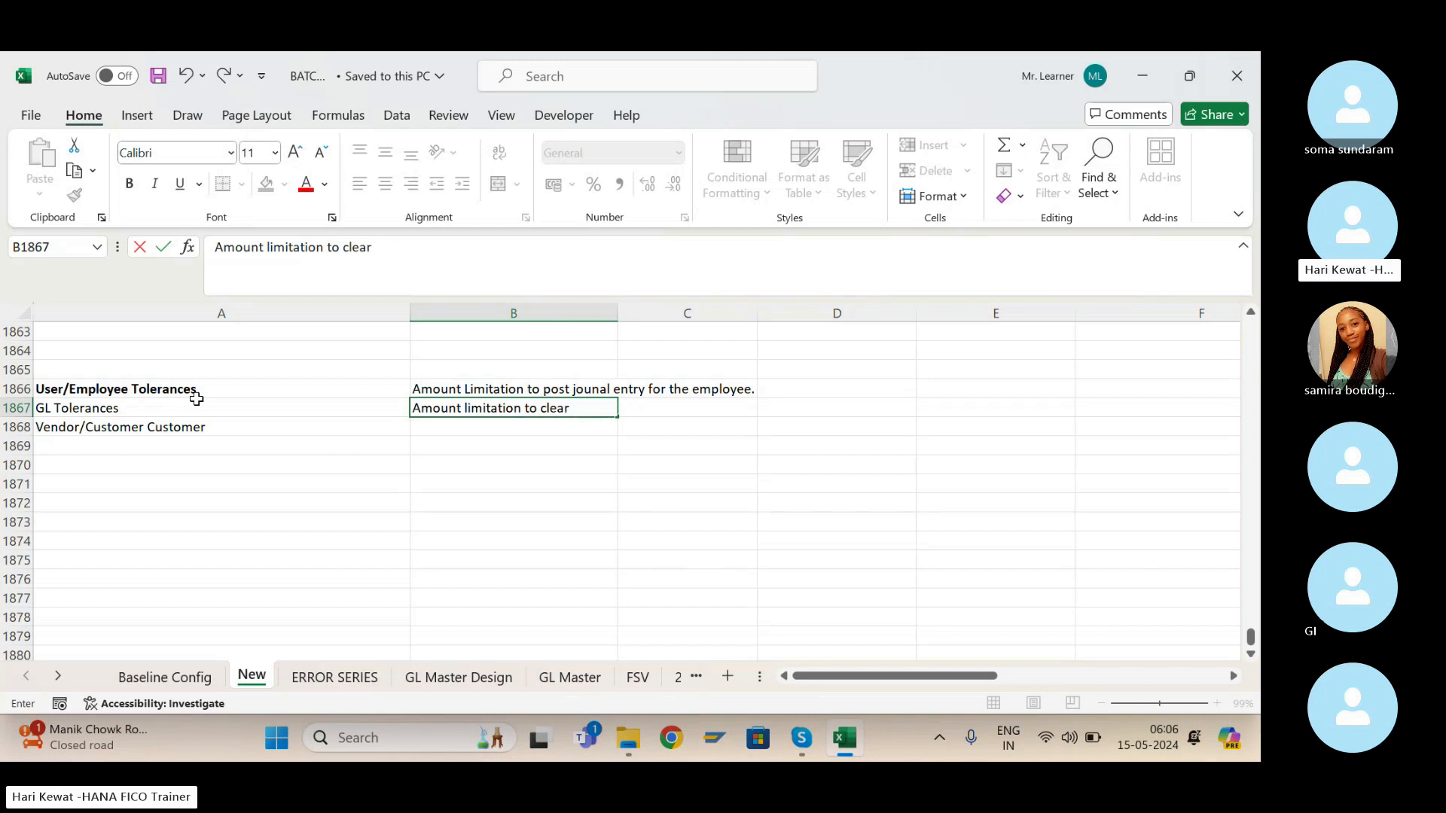
text(debit and credit)
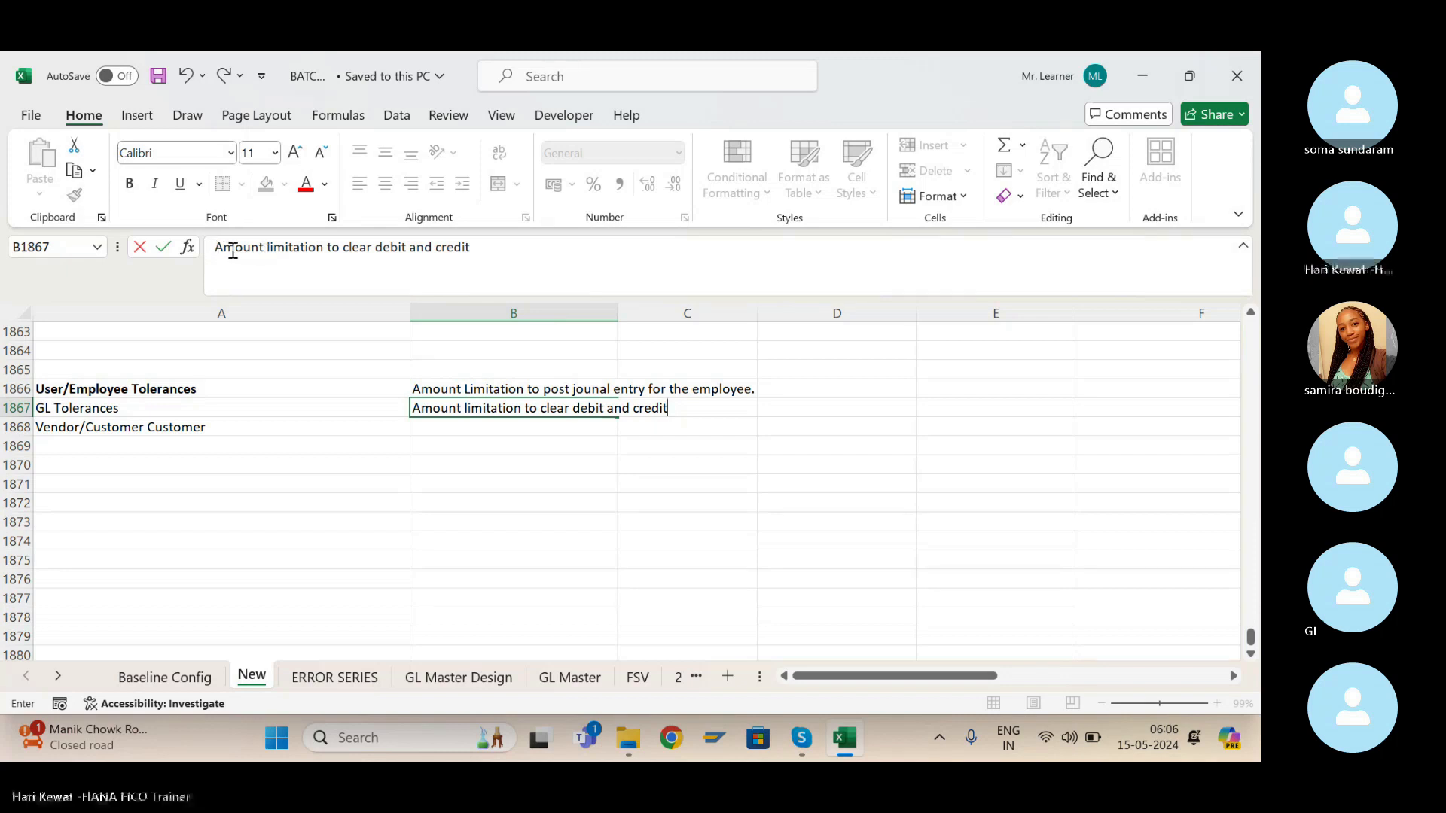
Reword the B1867 text by replacing "Amount" with "Difference amount" and "to clear" with "between".
click(263, 249)
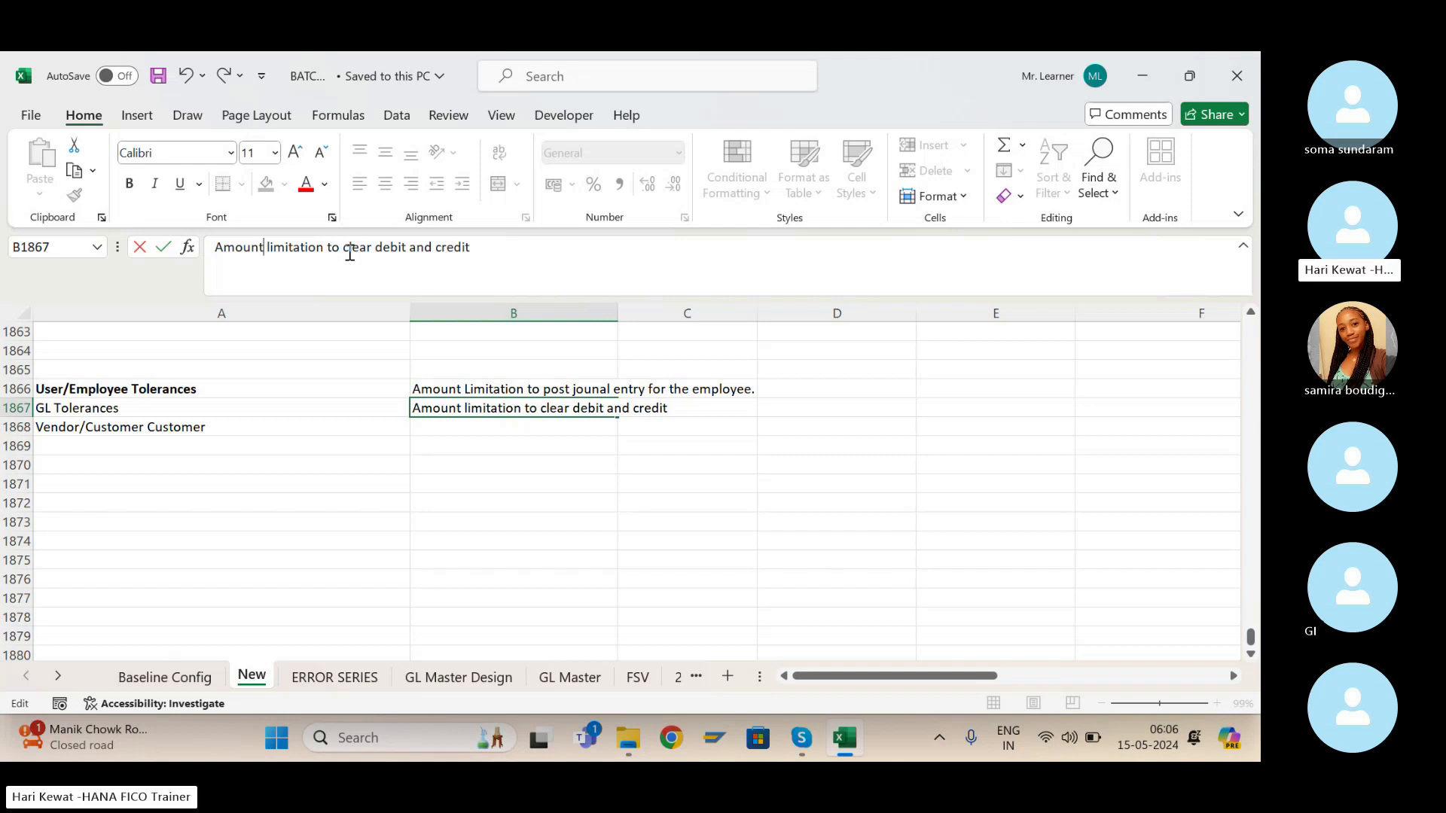
key(BackSpace)
key(BackSpace)
key(BackSpace)
key(BackSpace)
key(BackSpace)
key(BackSpace)
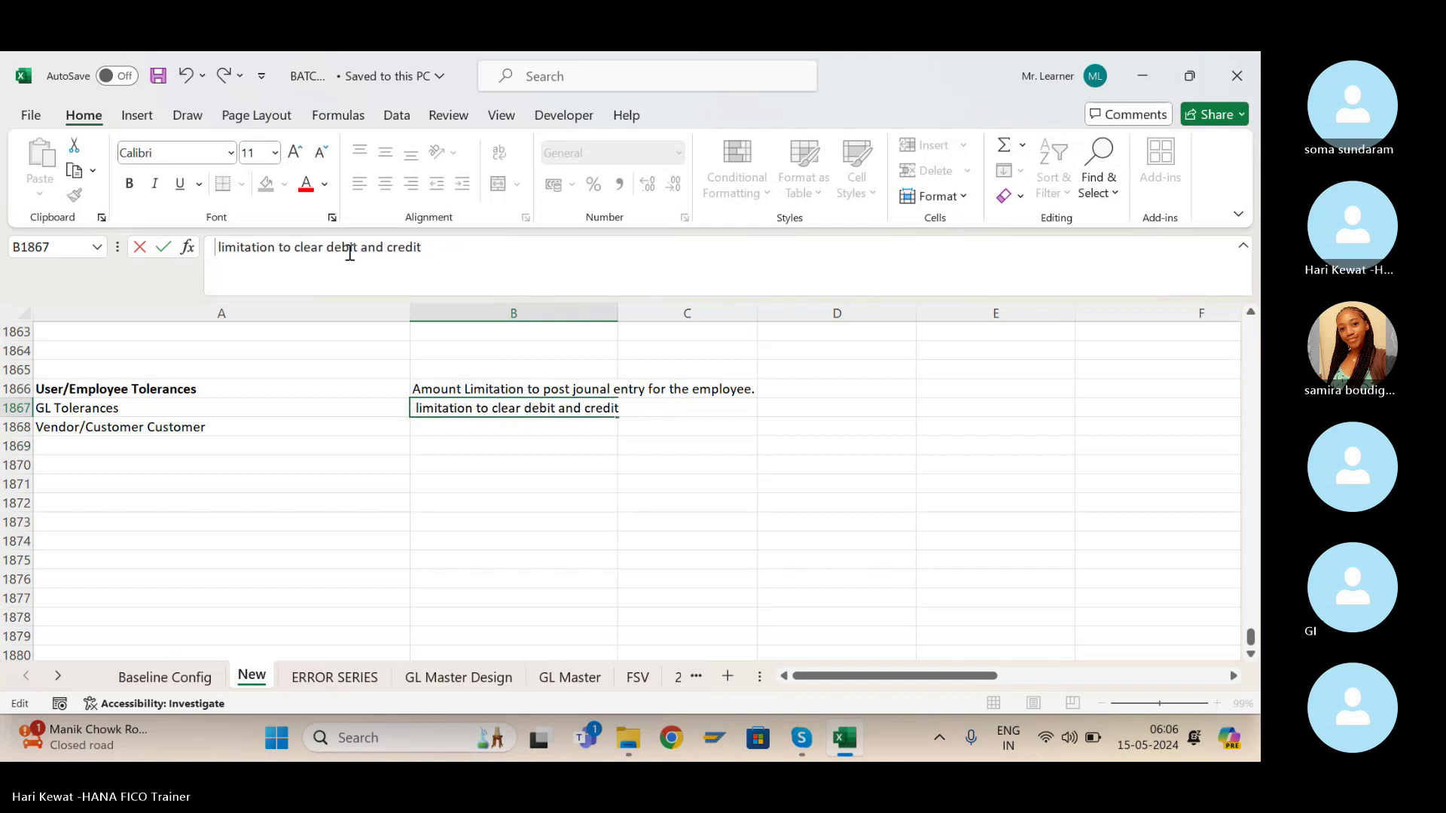
text(DIfference  )
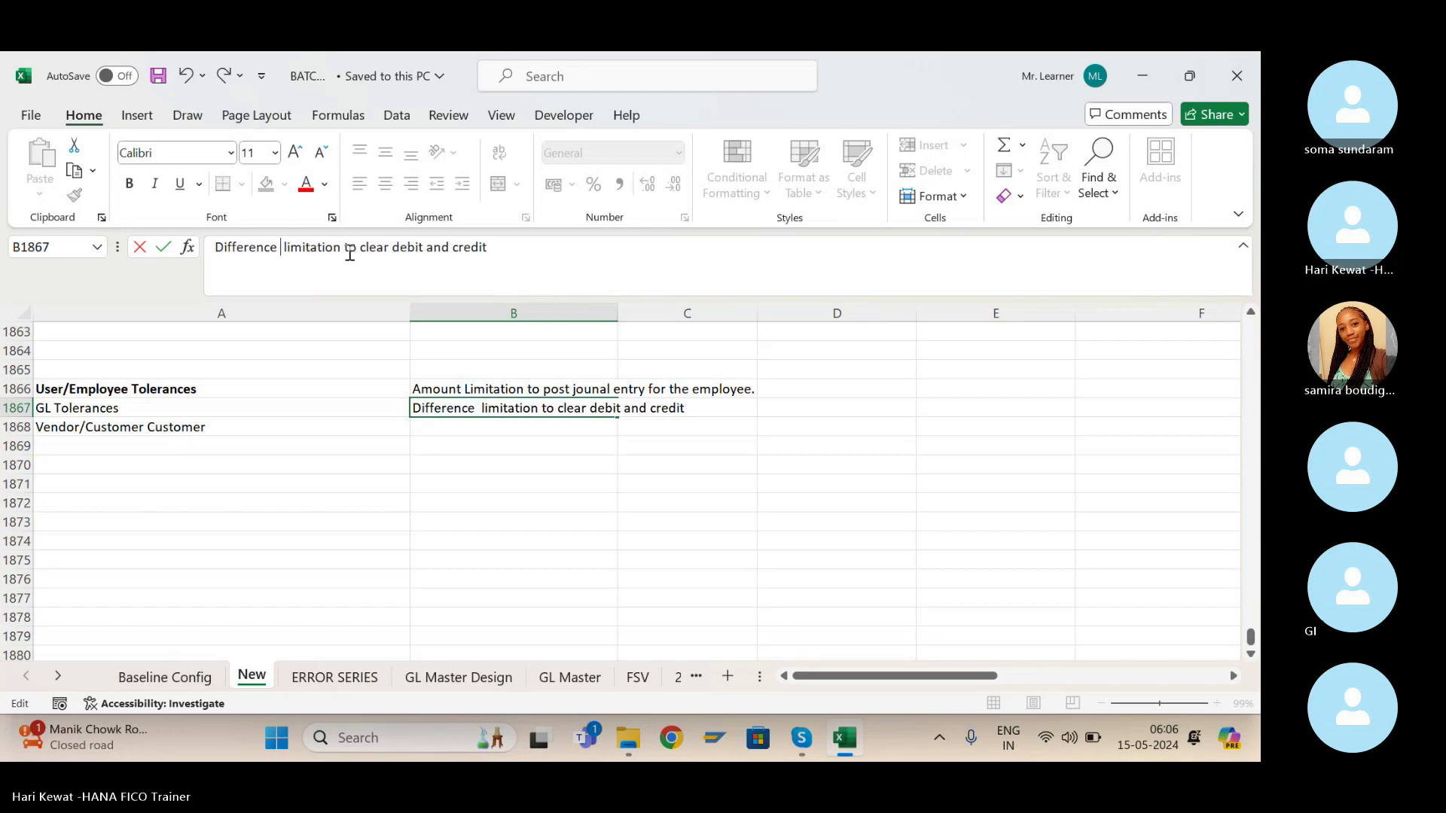
text(amount)
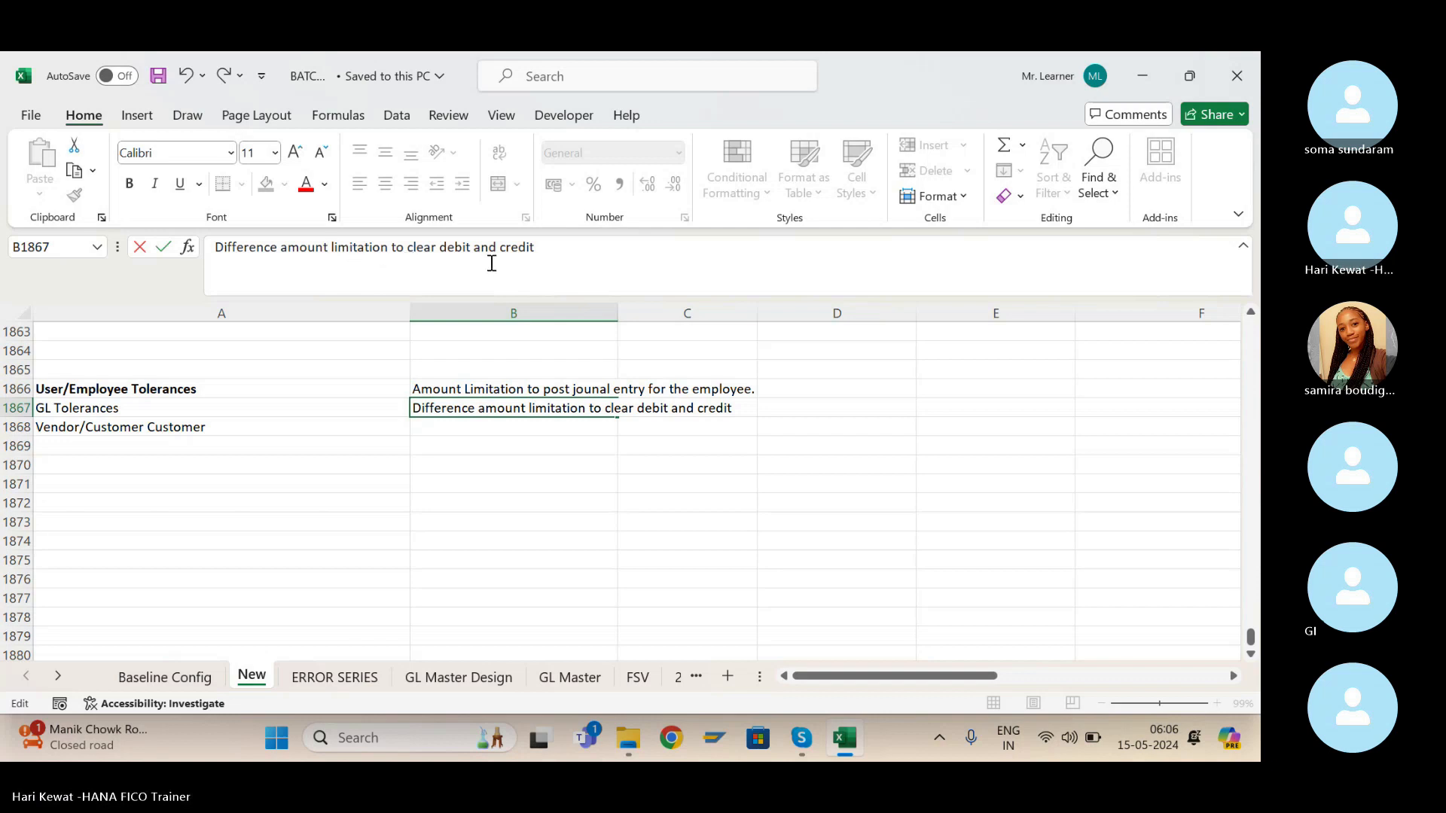
drag(438, 249, 392, 250)
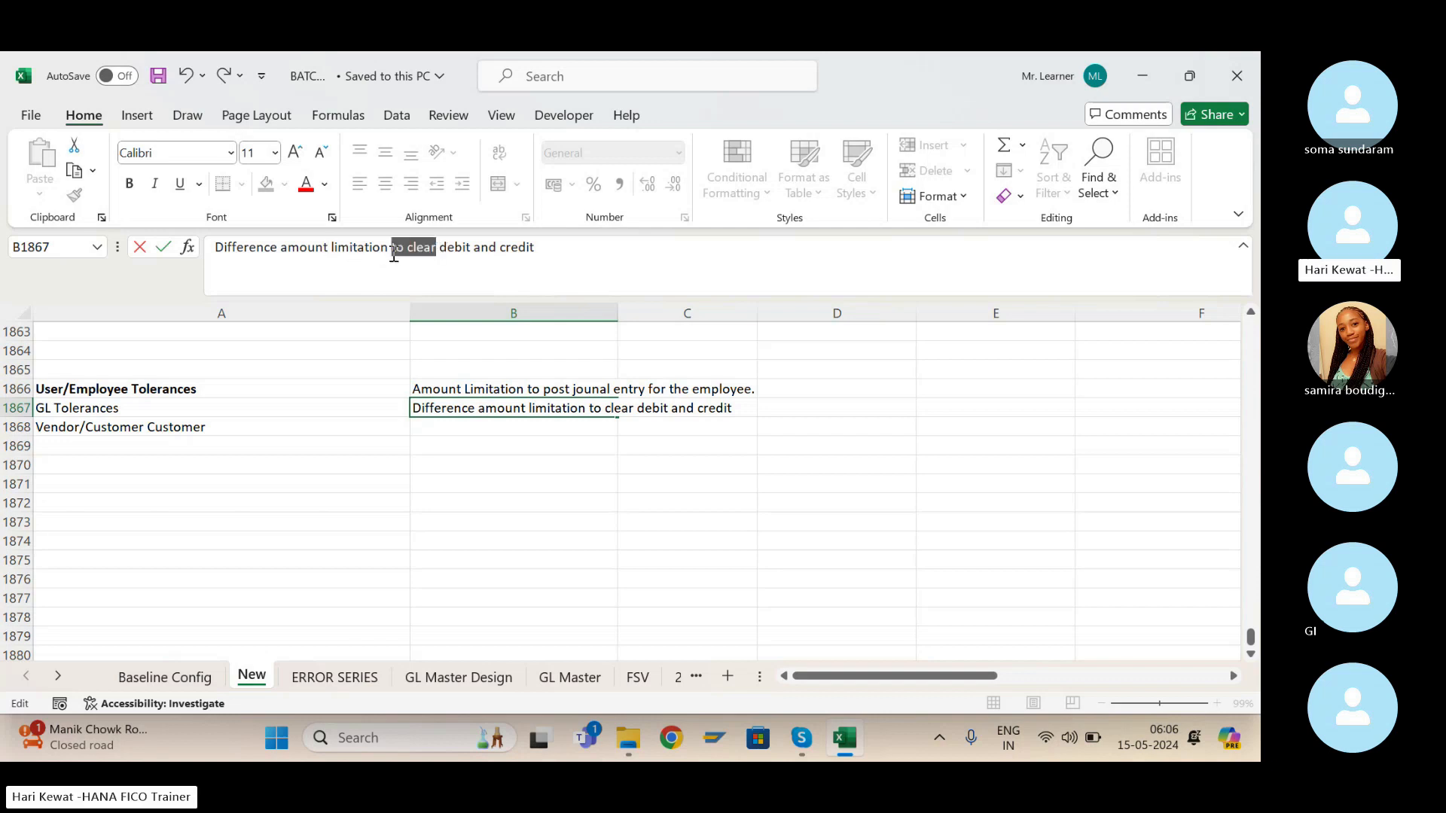
text(between)
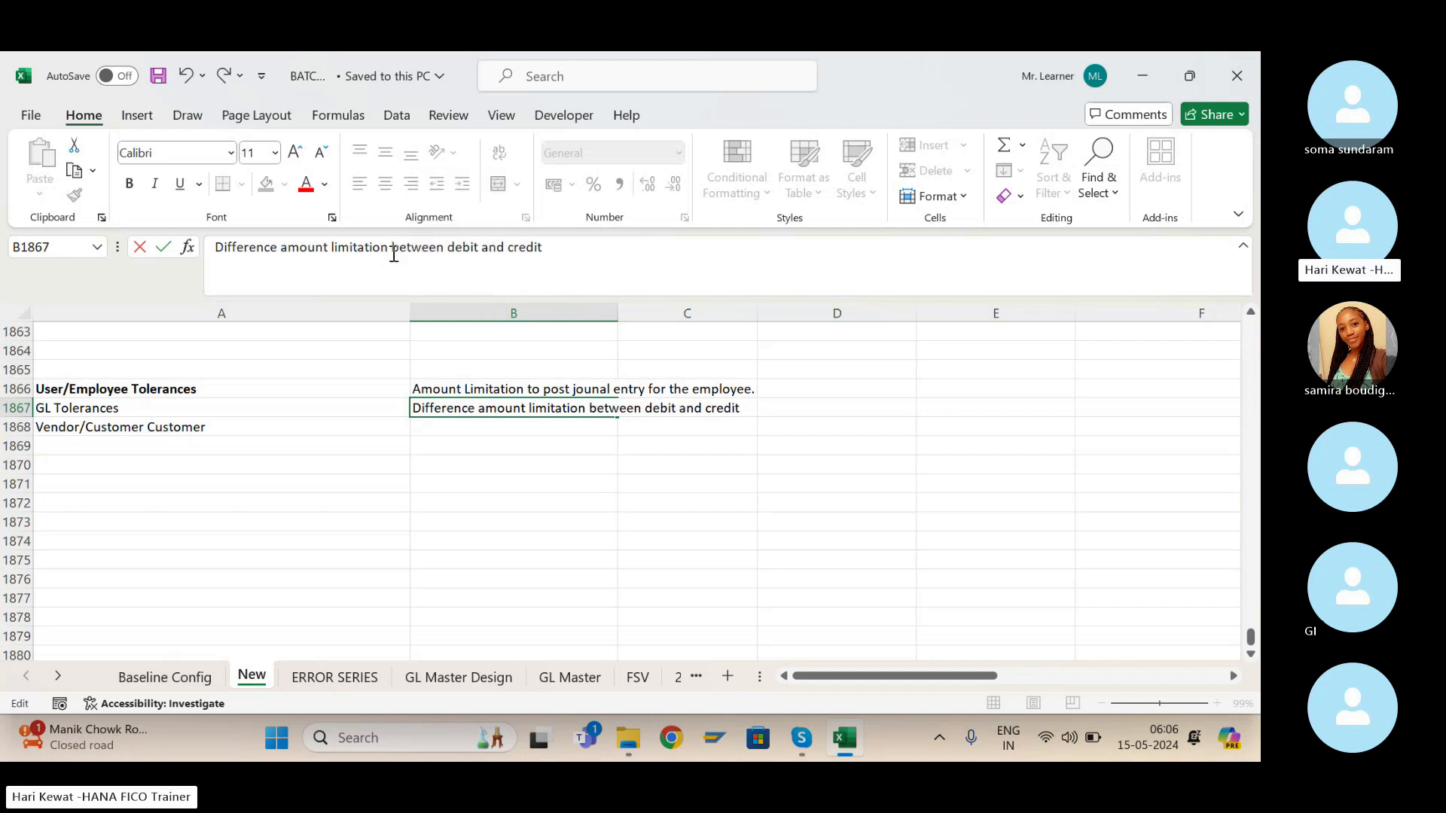
Complete the B1867 text by appending "of Open Item Managed GL to clear it." and save the workbook.
click(555, 251)
text(of Open Item Managed GL to clear the)
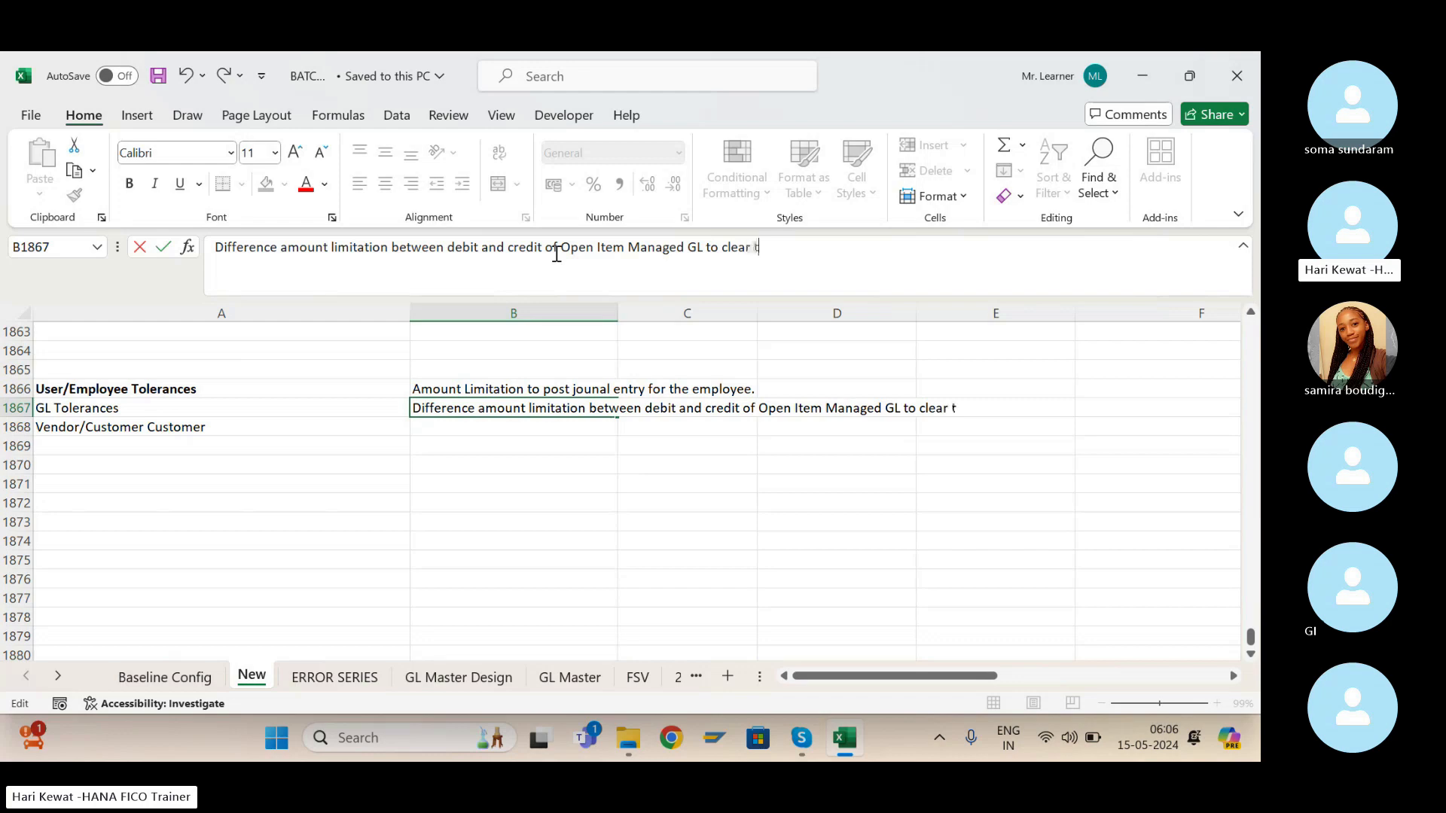
key(BackSpace)
key(BackSpace)
key(BackSpace)
text(it.)
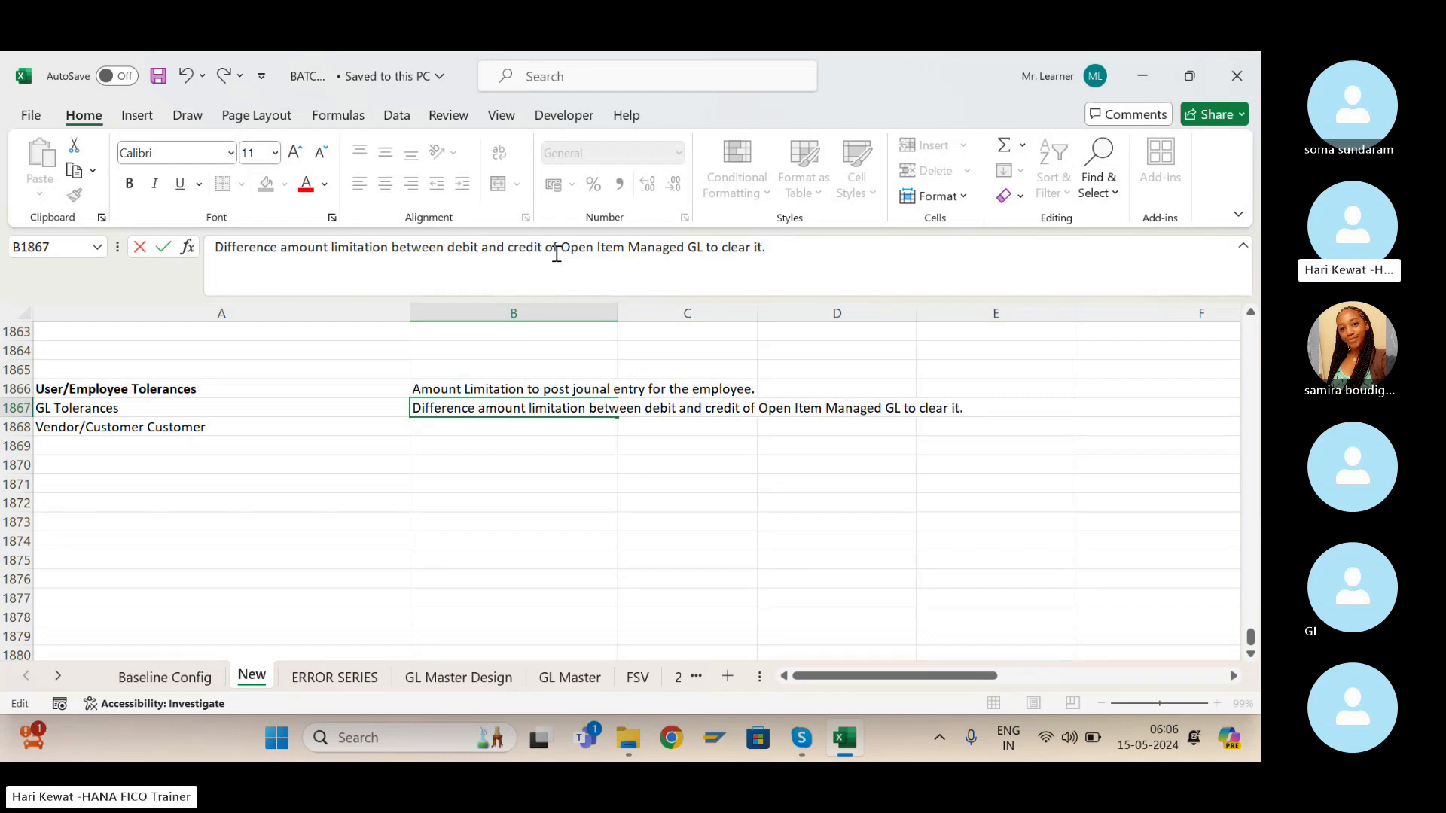
key(Return)
key(Up)
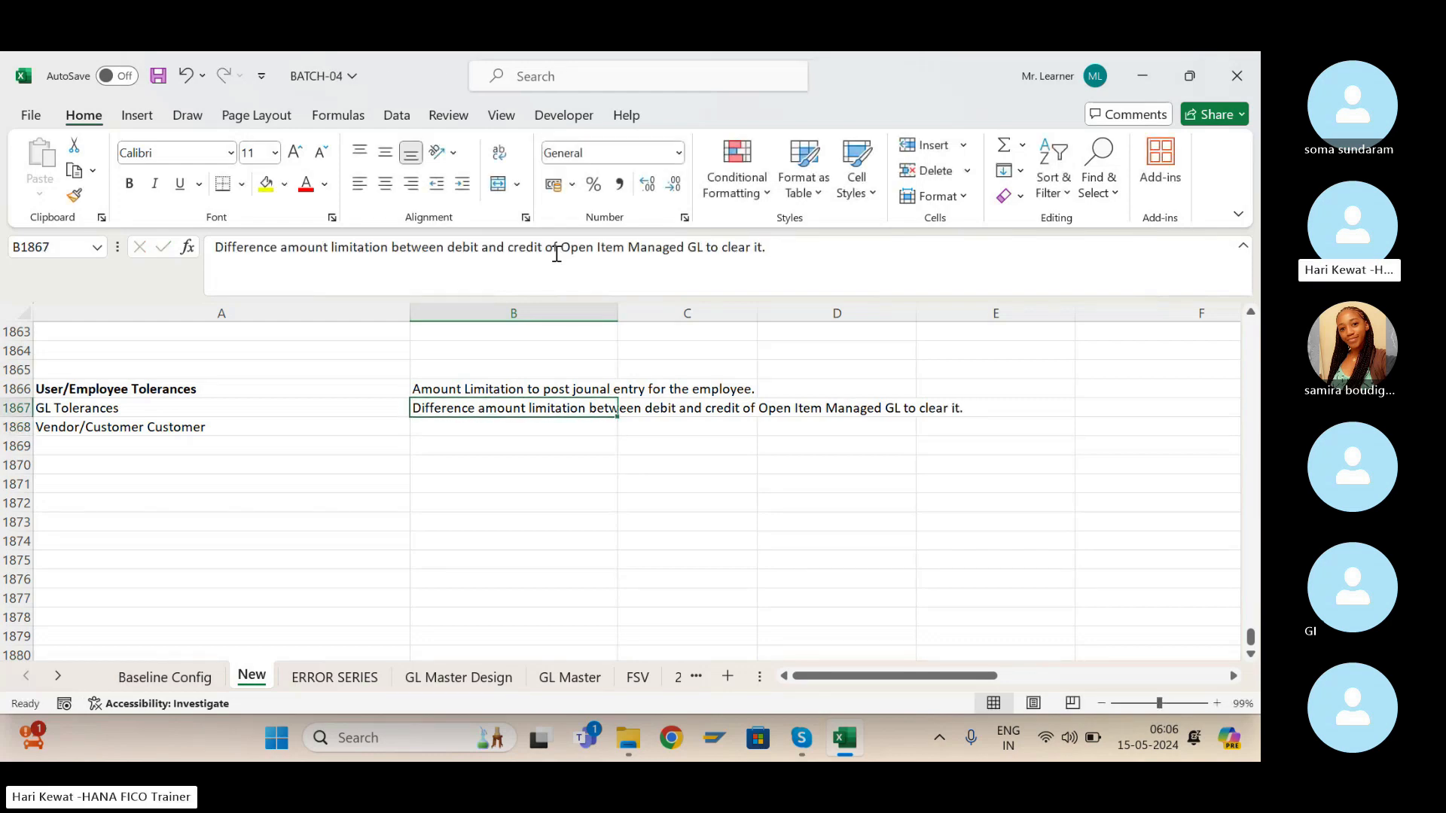
key(ctrl+s)
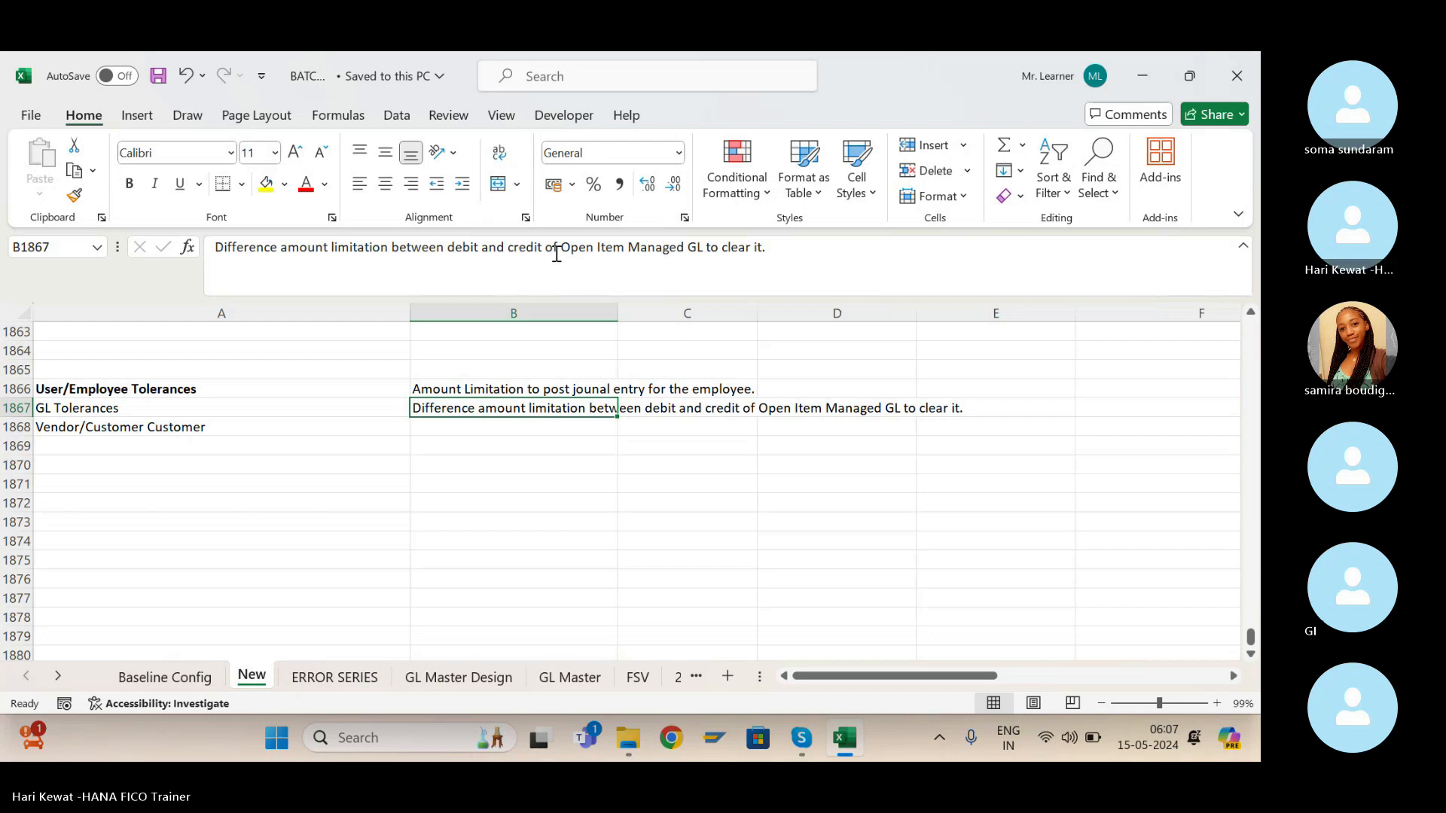
key(Left)
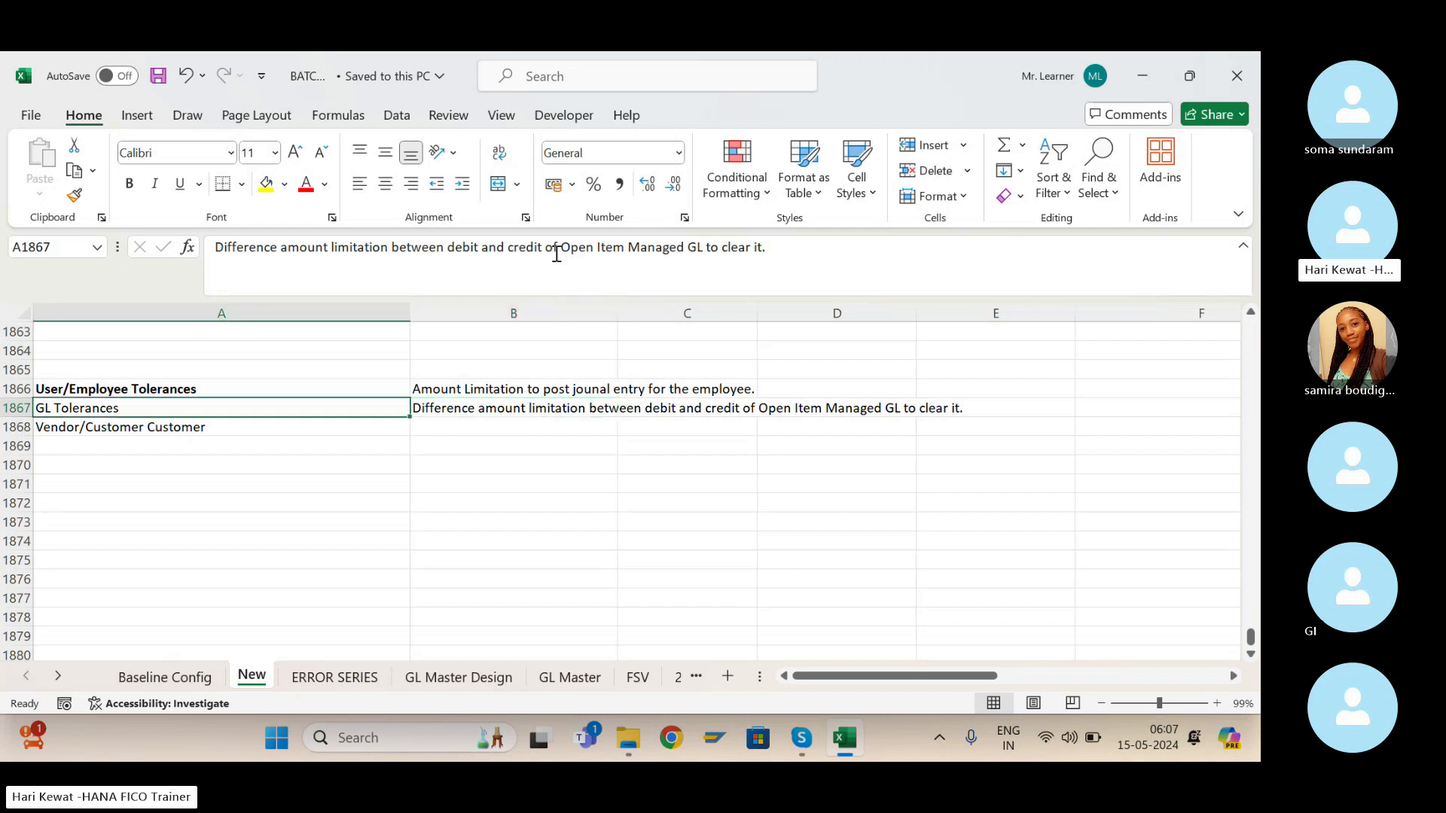
key(Right)
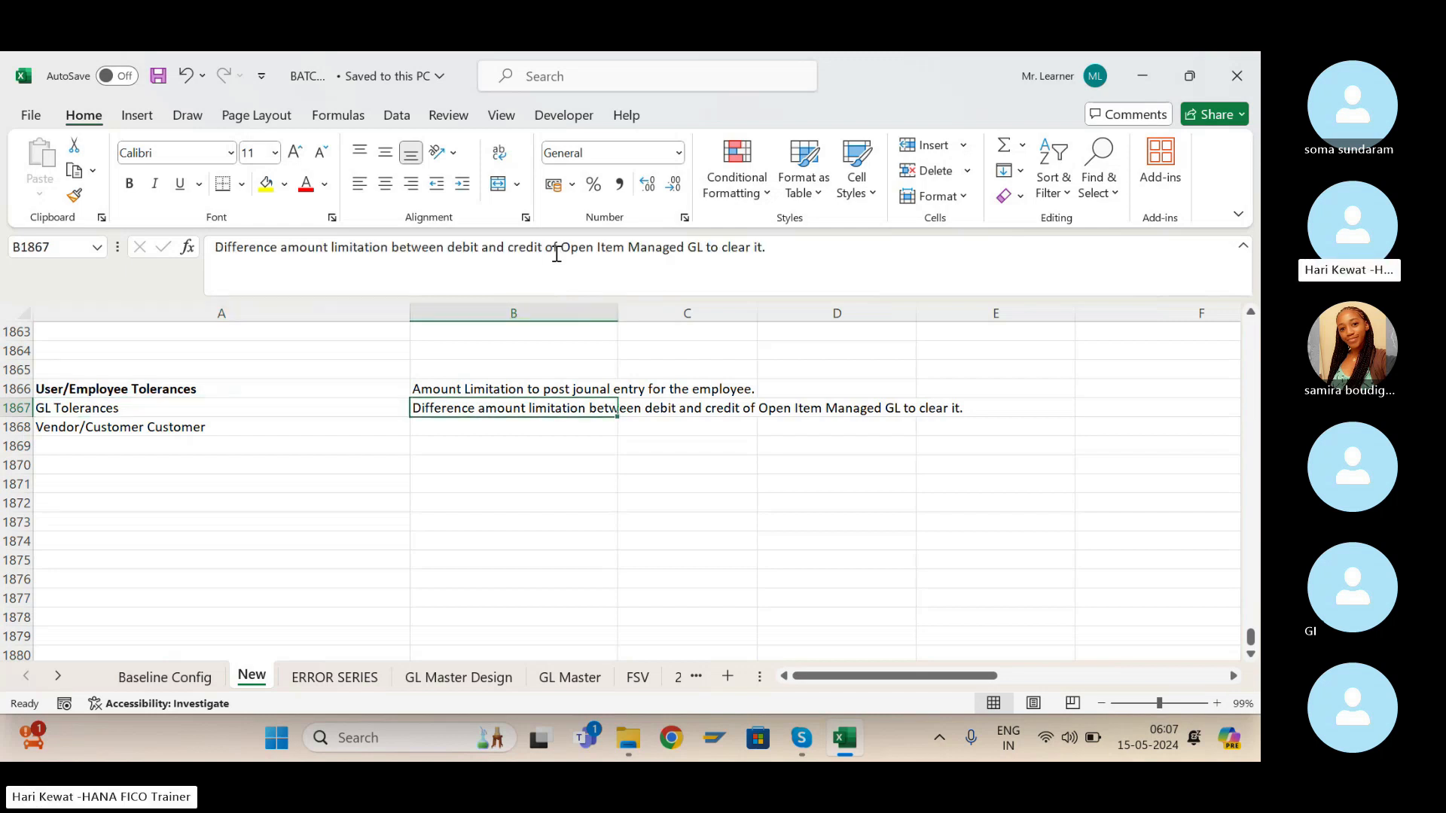
key(Left)
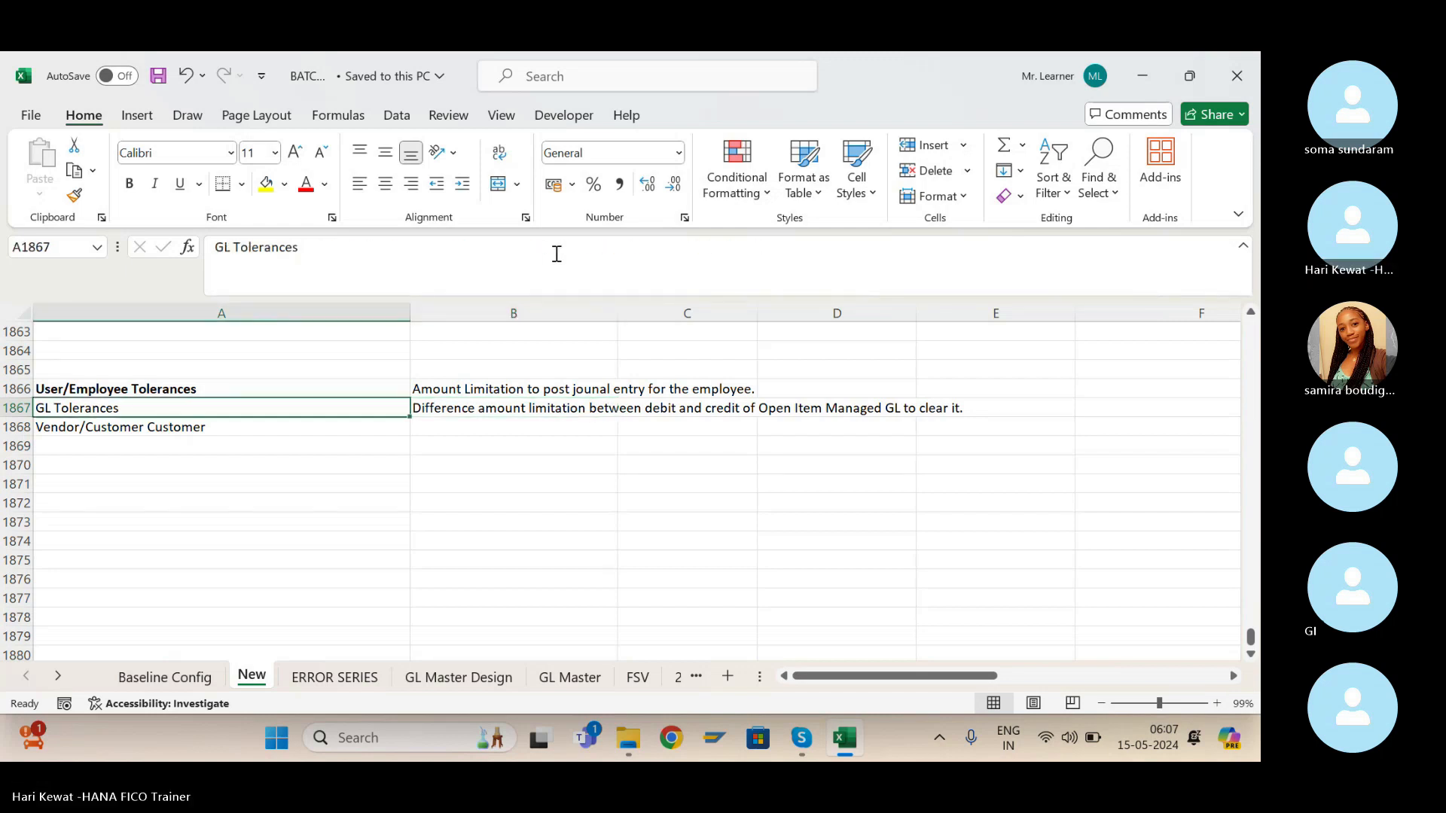
key(Right)
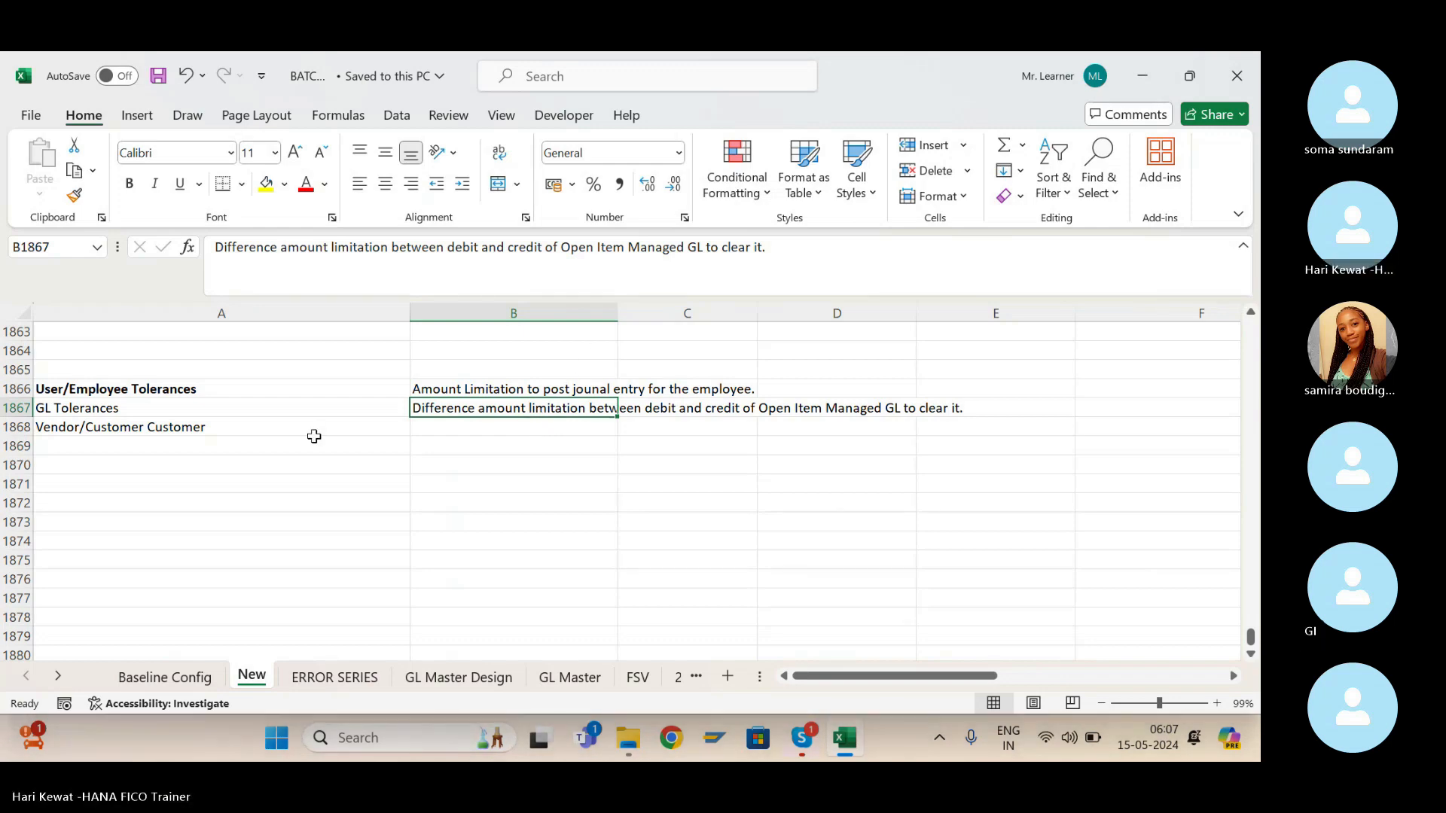
Fill the GL definition down into B1868 and reword its ending so it reads "Difference amount limitation between Invoice amount and Payment amount.".
click(198, 421)
key(Tab)
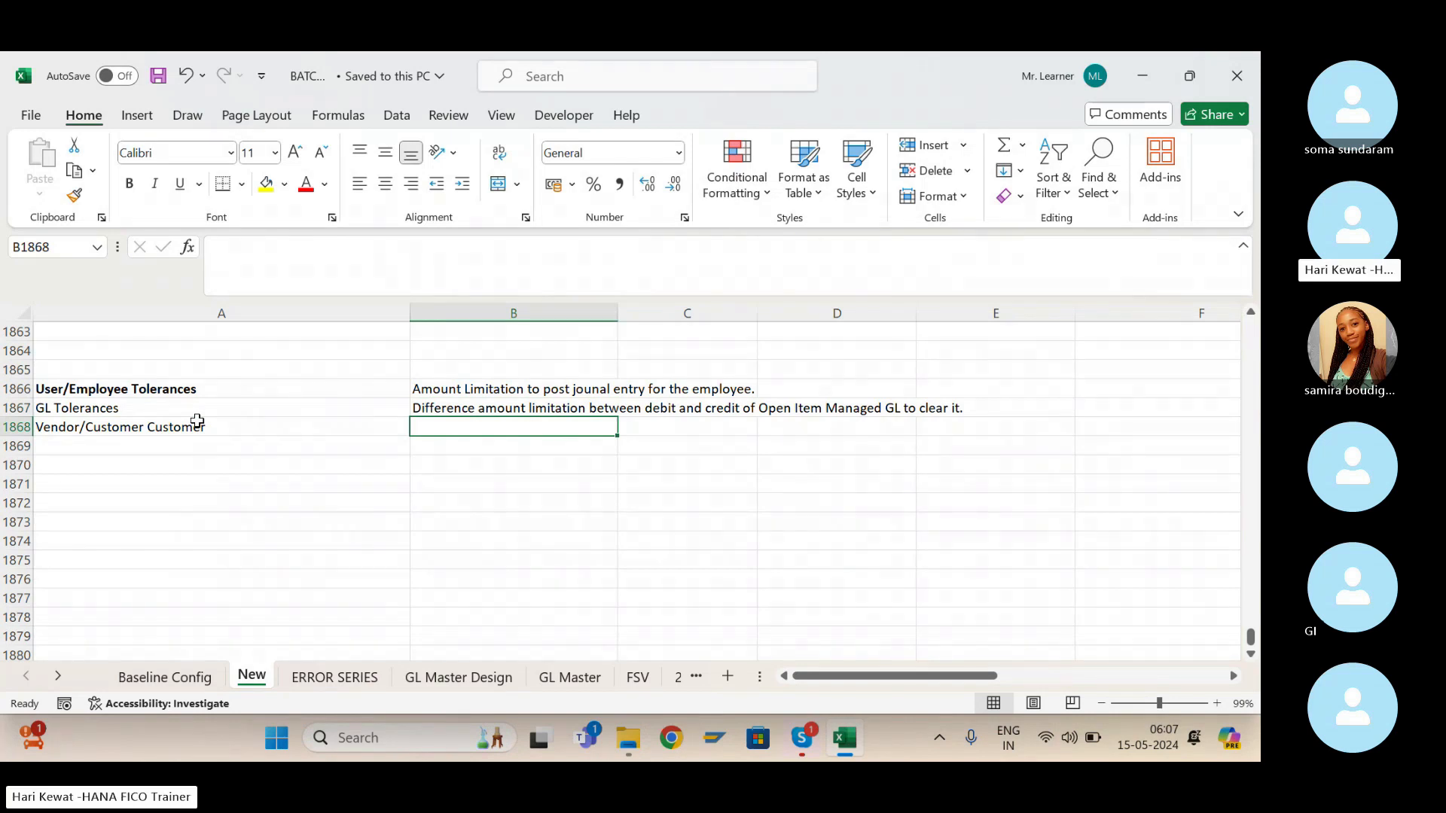
key(ctrl+d)
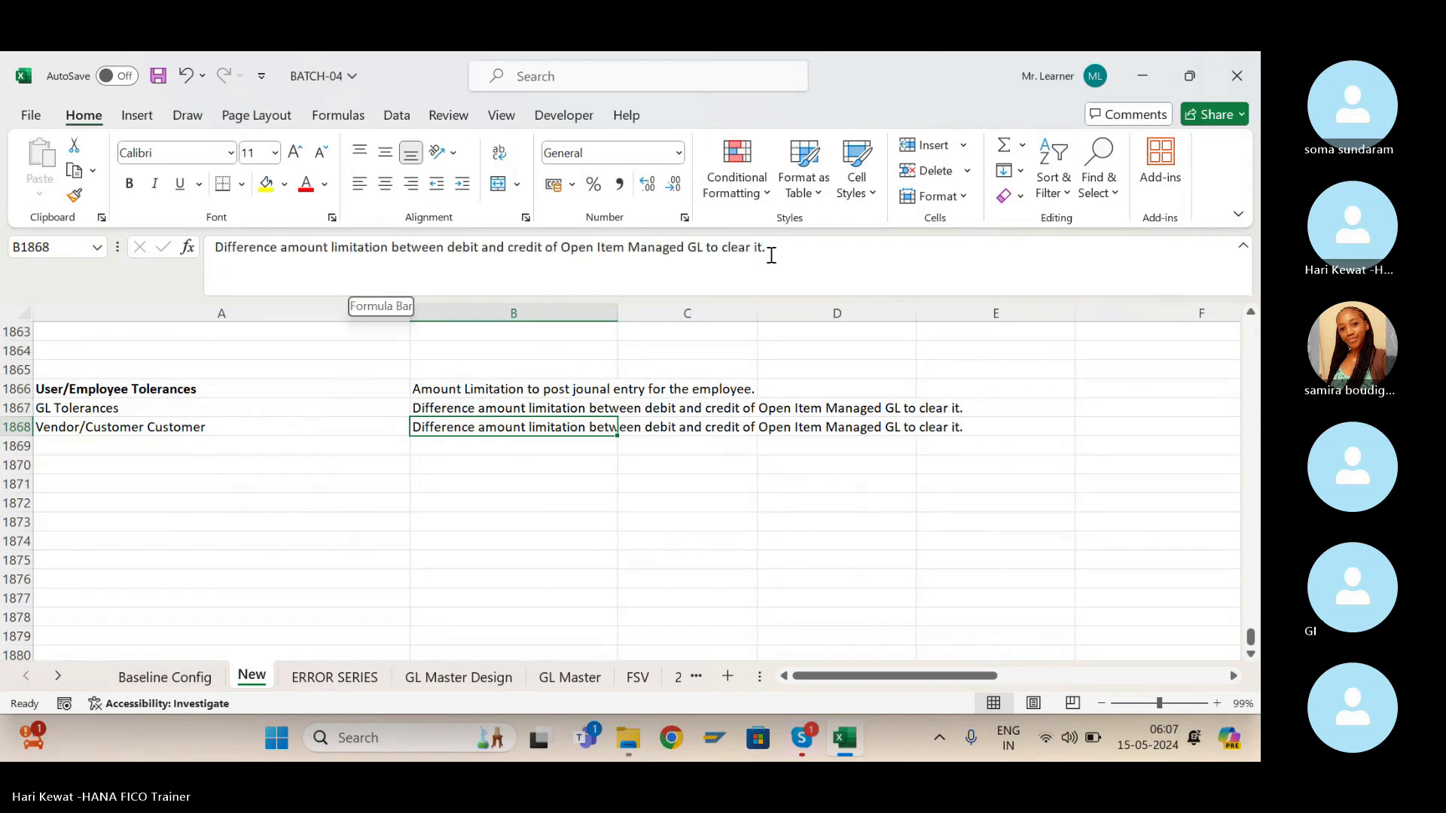
drag(767, 248, 449, 248)
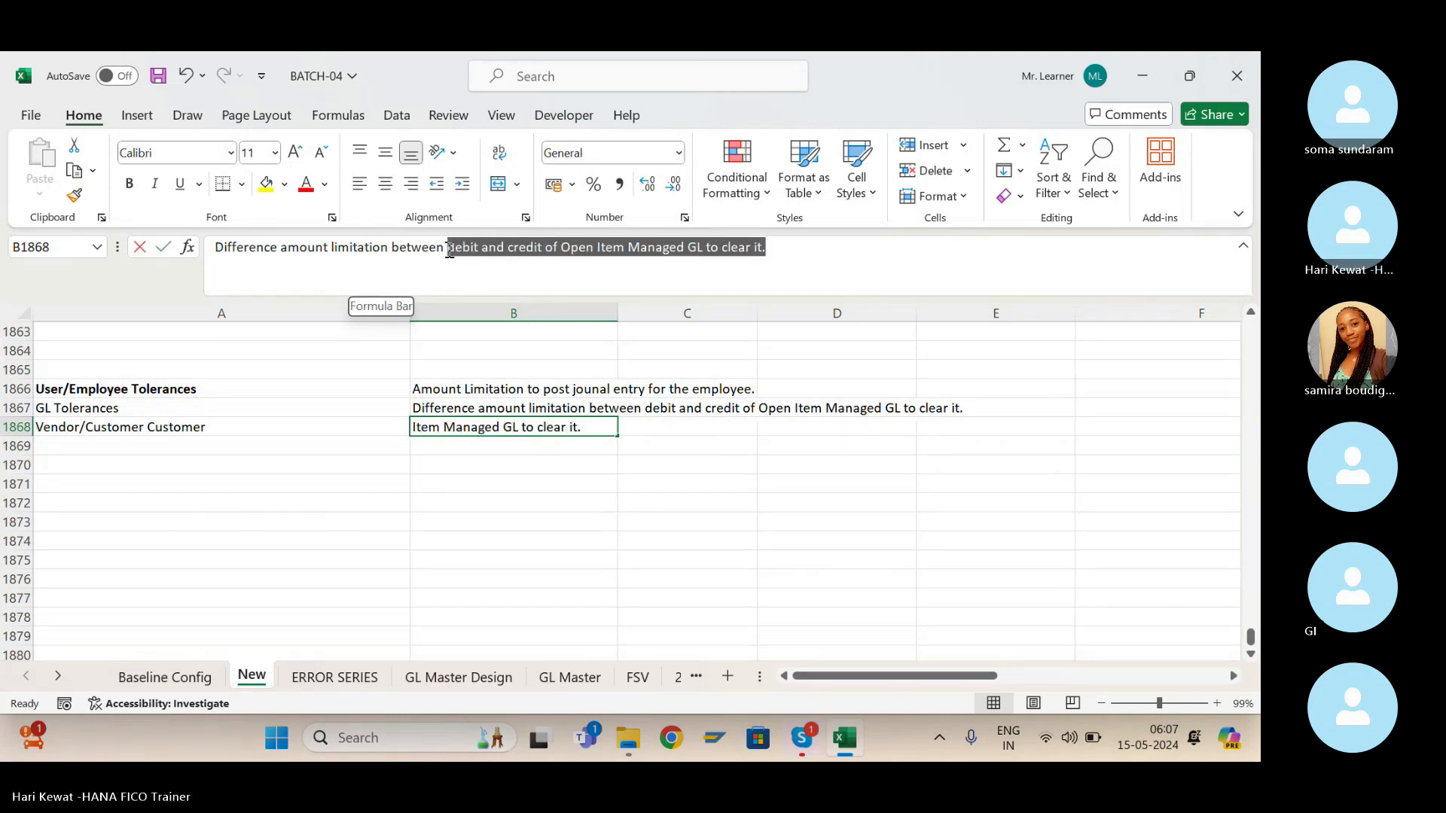
text(Inv)
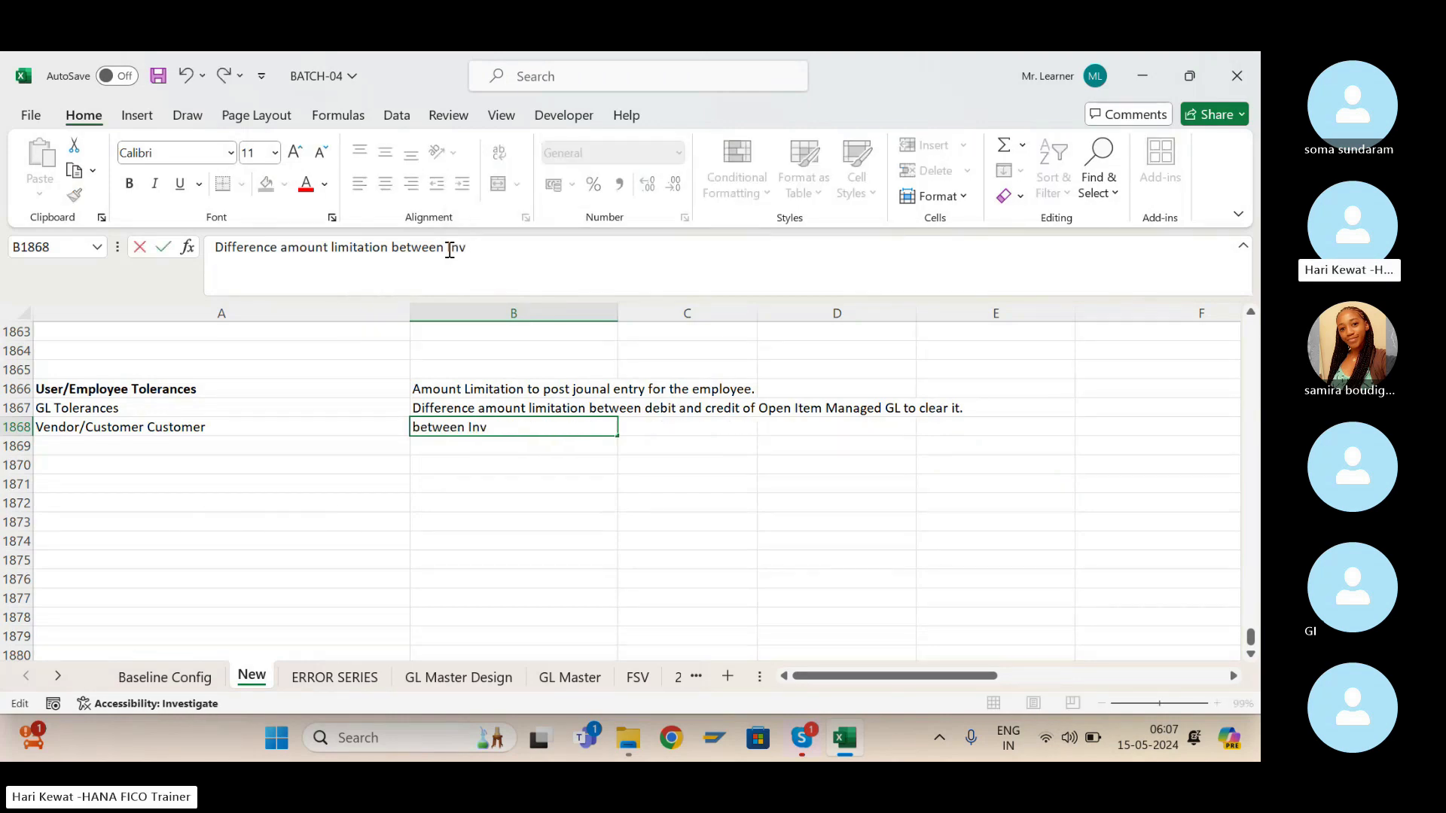
text(oice amount and)
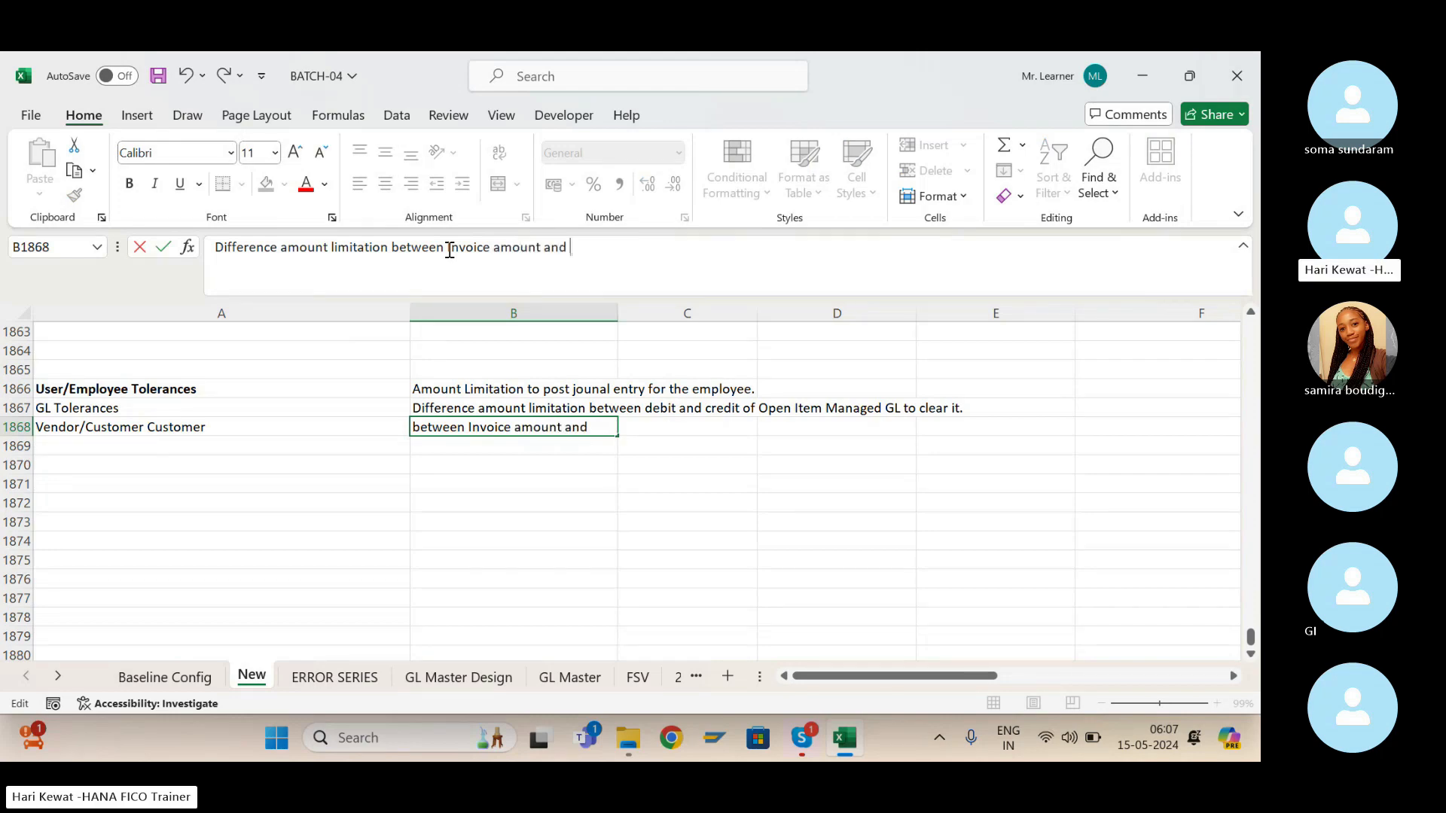
text( Payment)
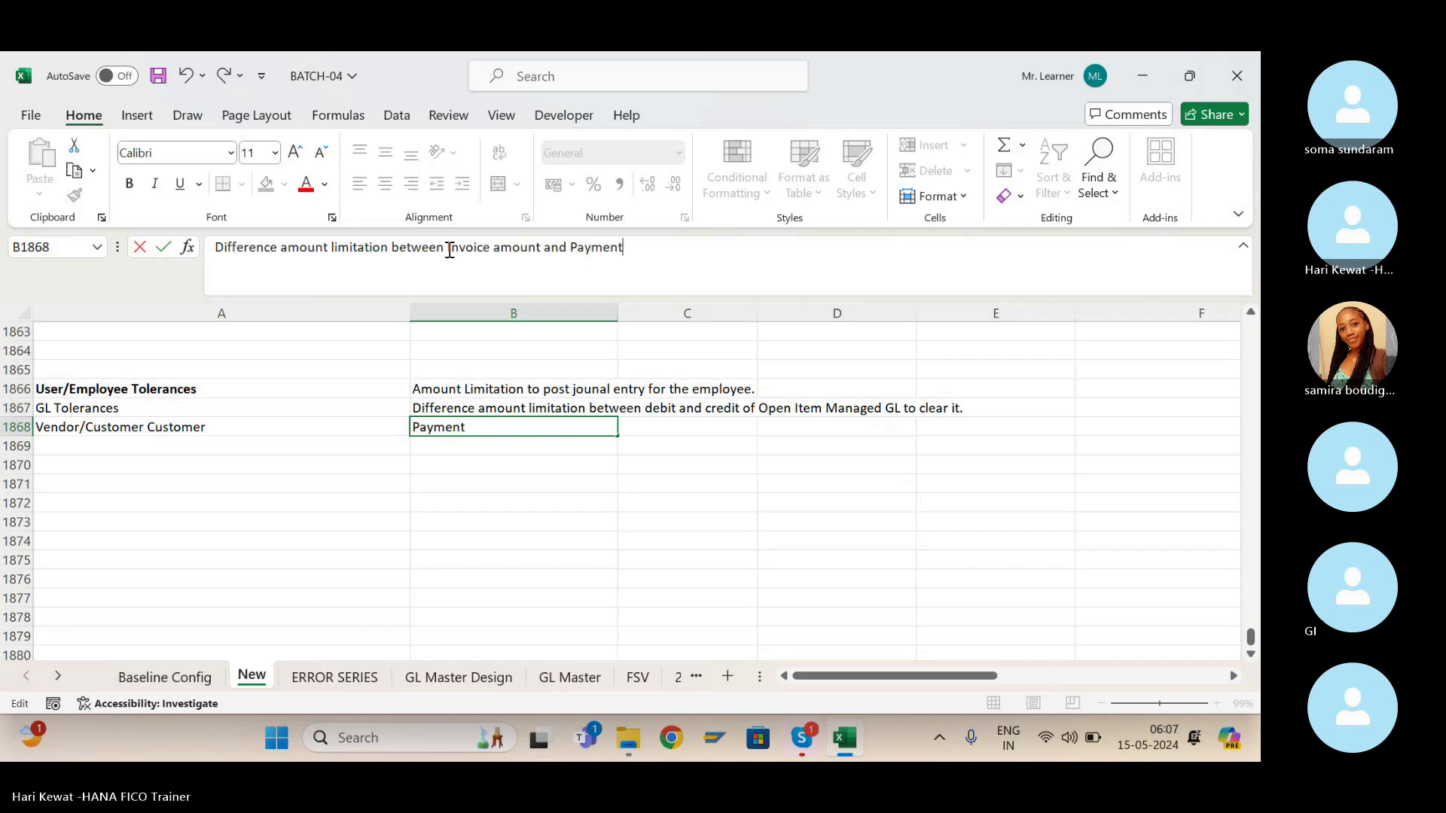
text( am)
text(t.)
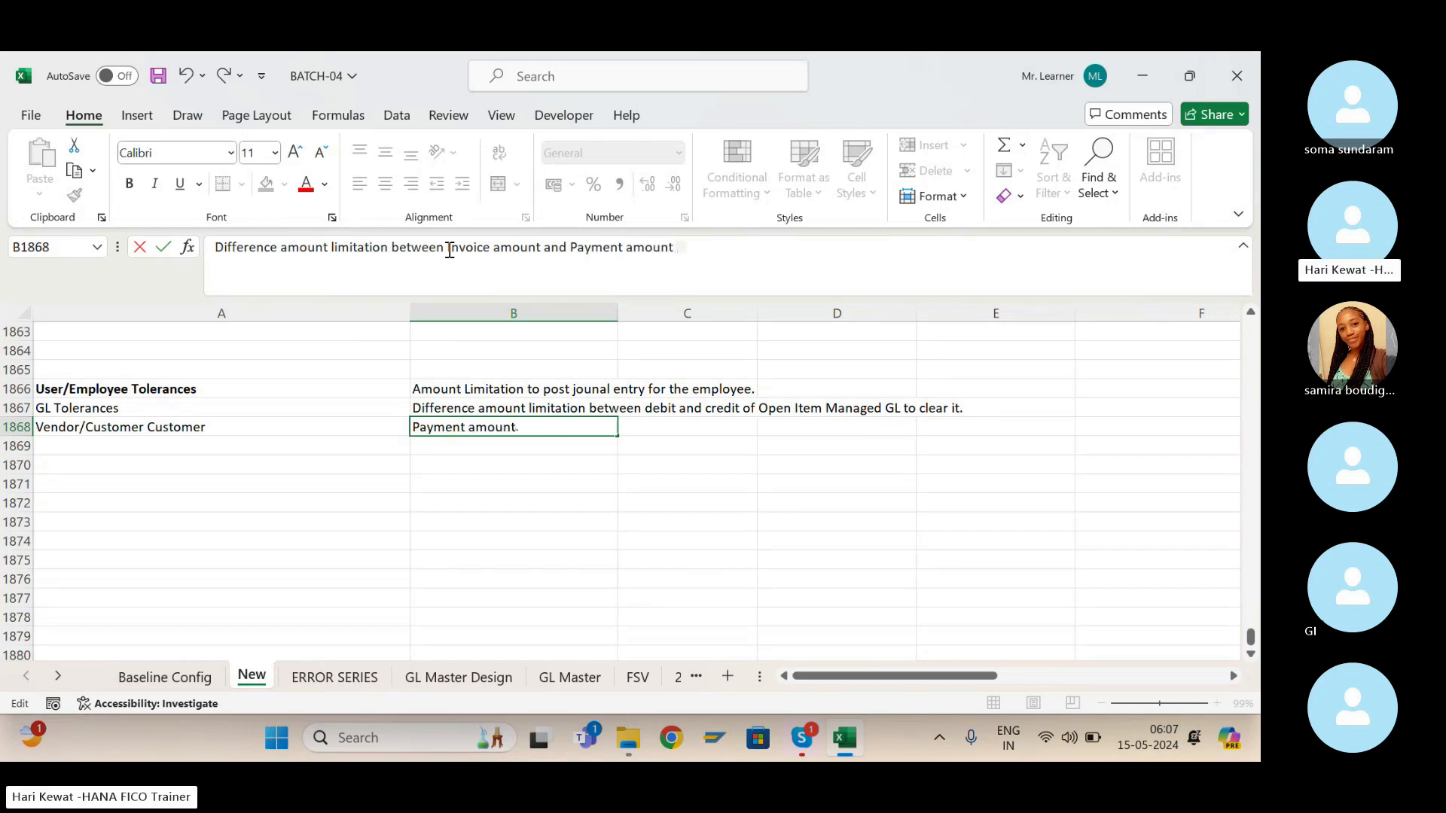
Add "/Billing" after "Invoice" and "/Receipt" after "Payment" in the B1868 text, and save the workbook.
click(489, 249)
text(/)
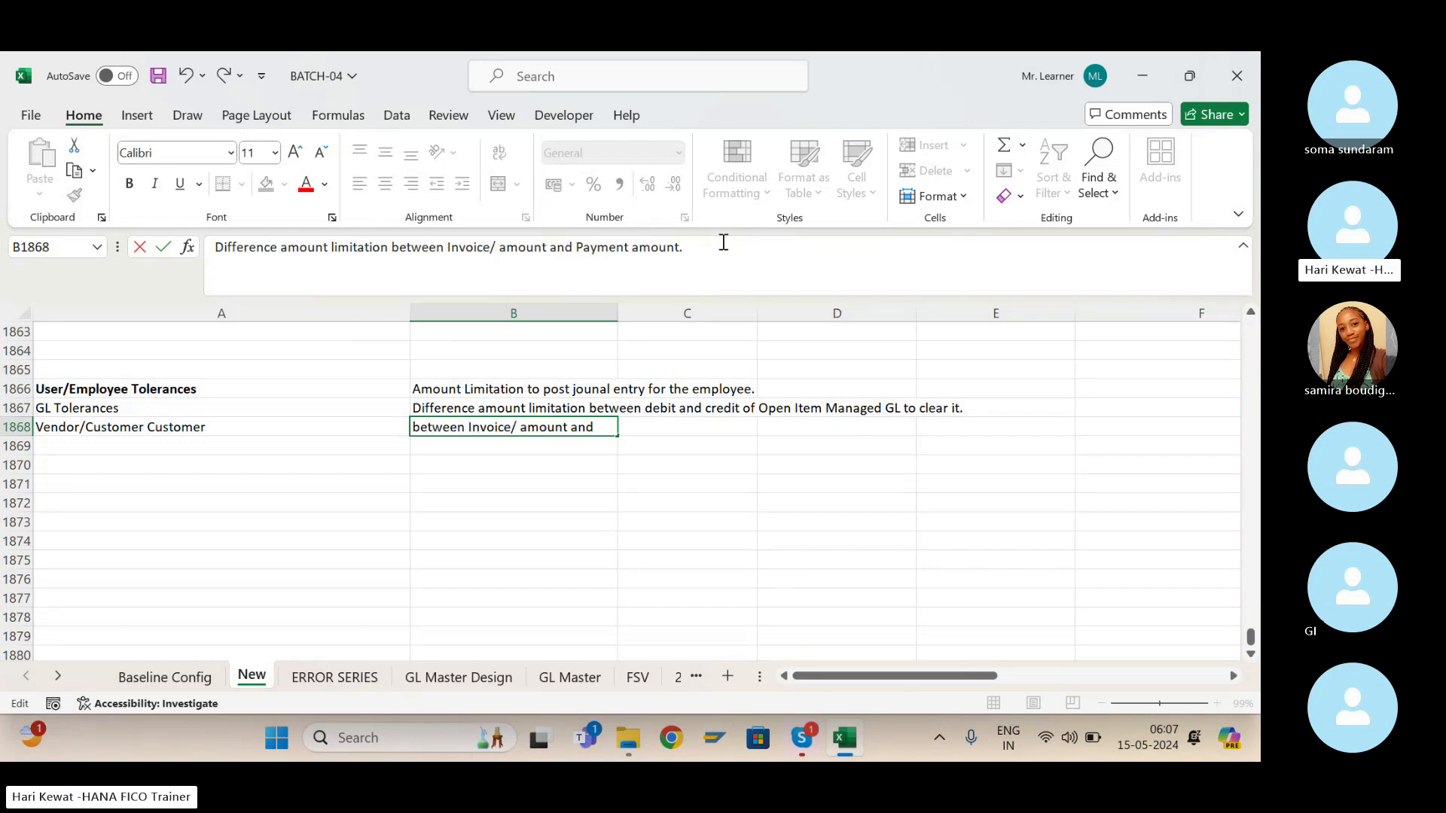
text(Billi)
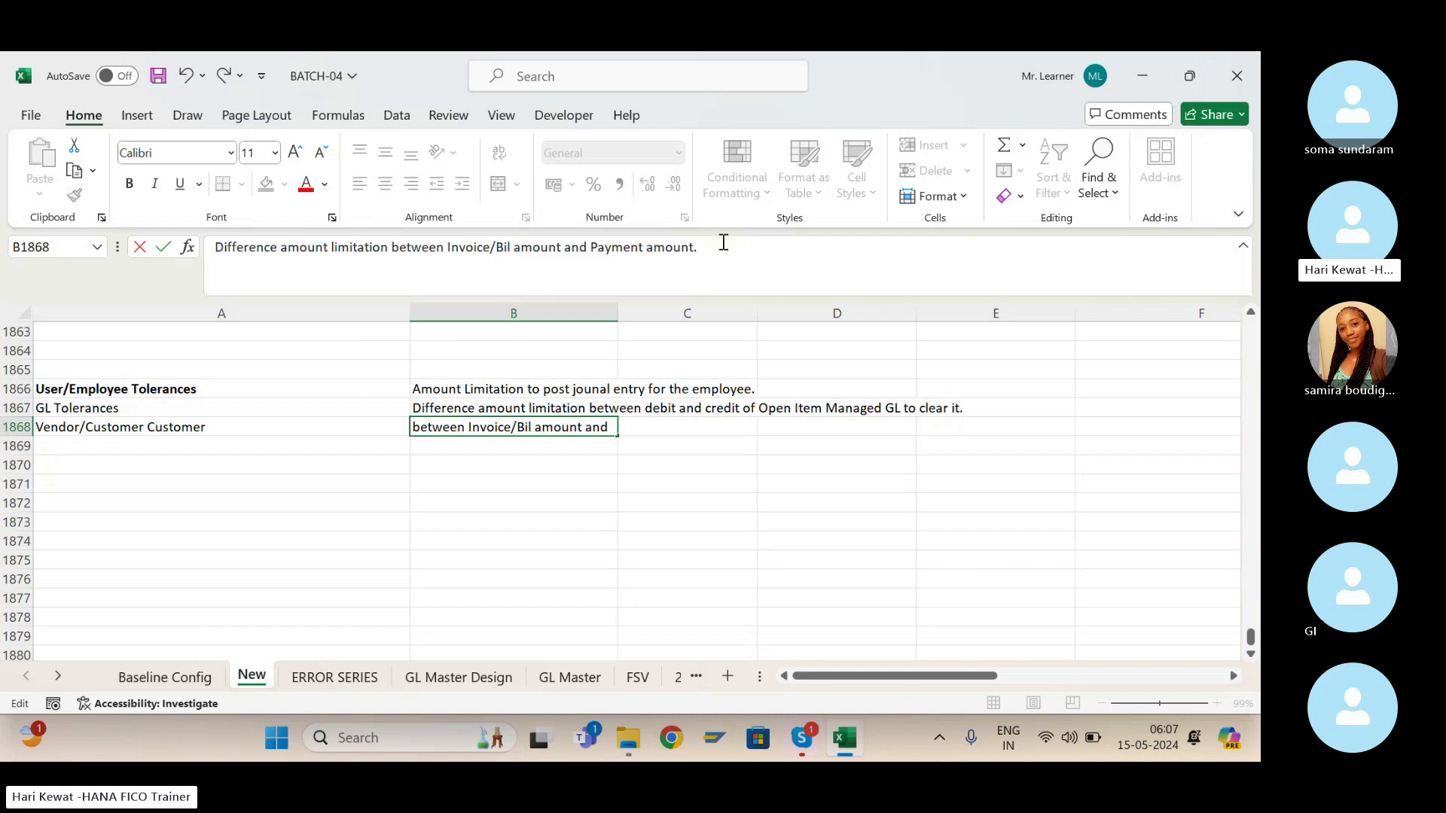
text(ng)
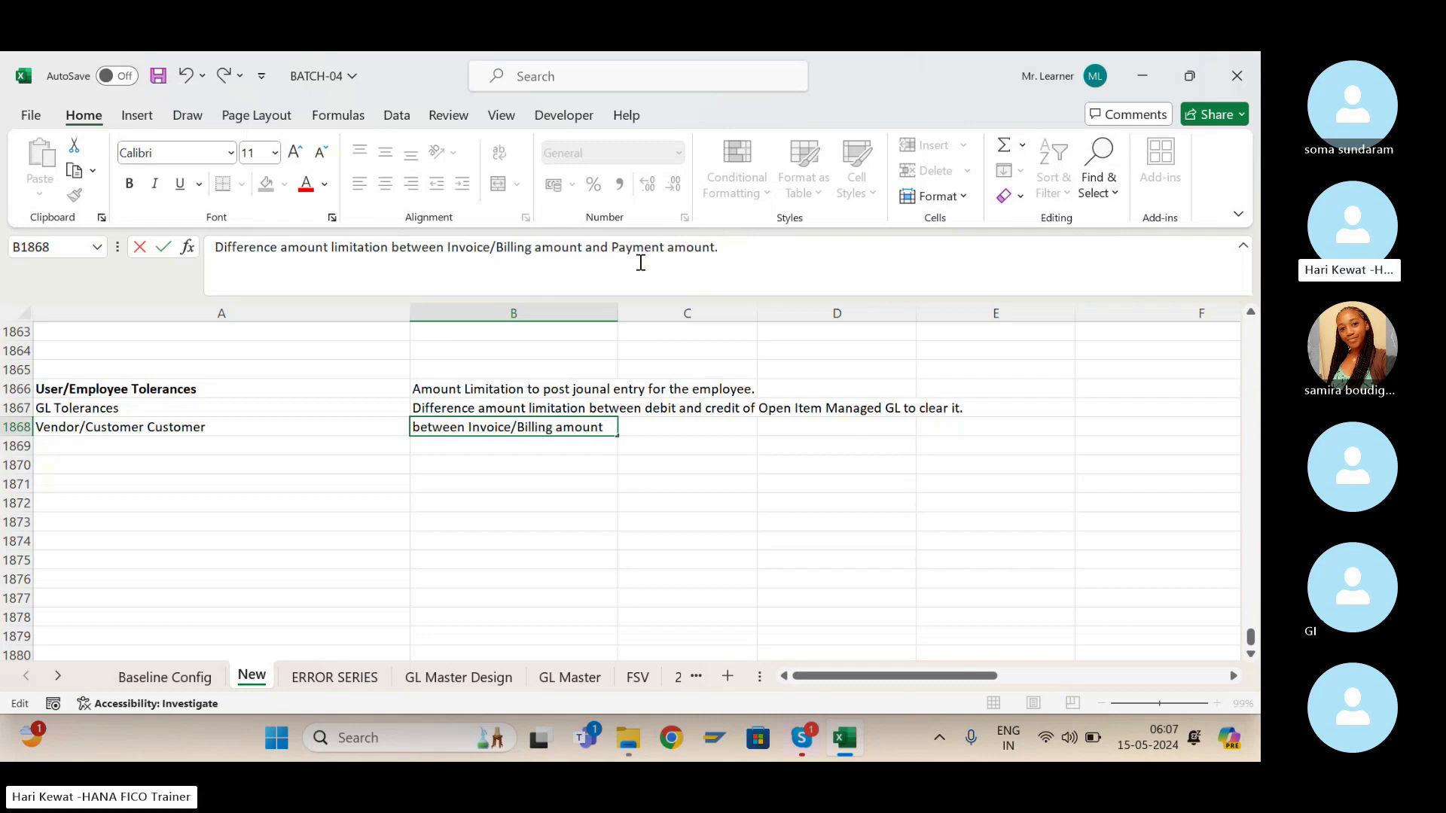
click(662, 249)
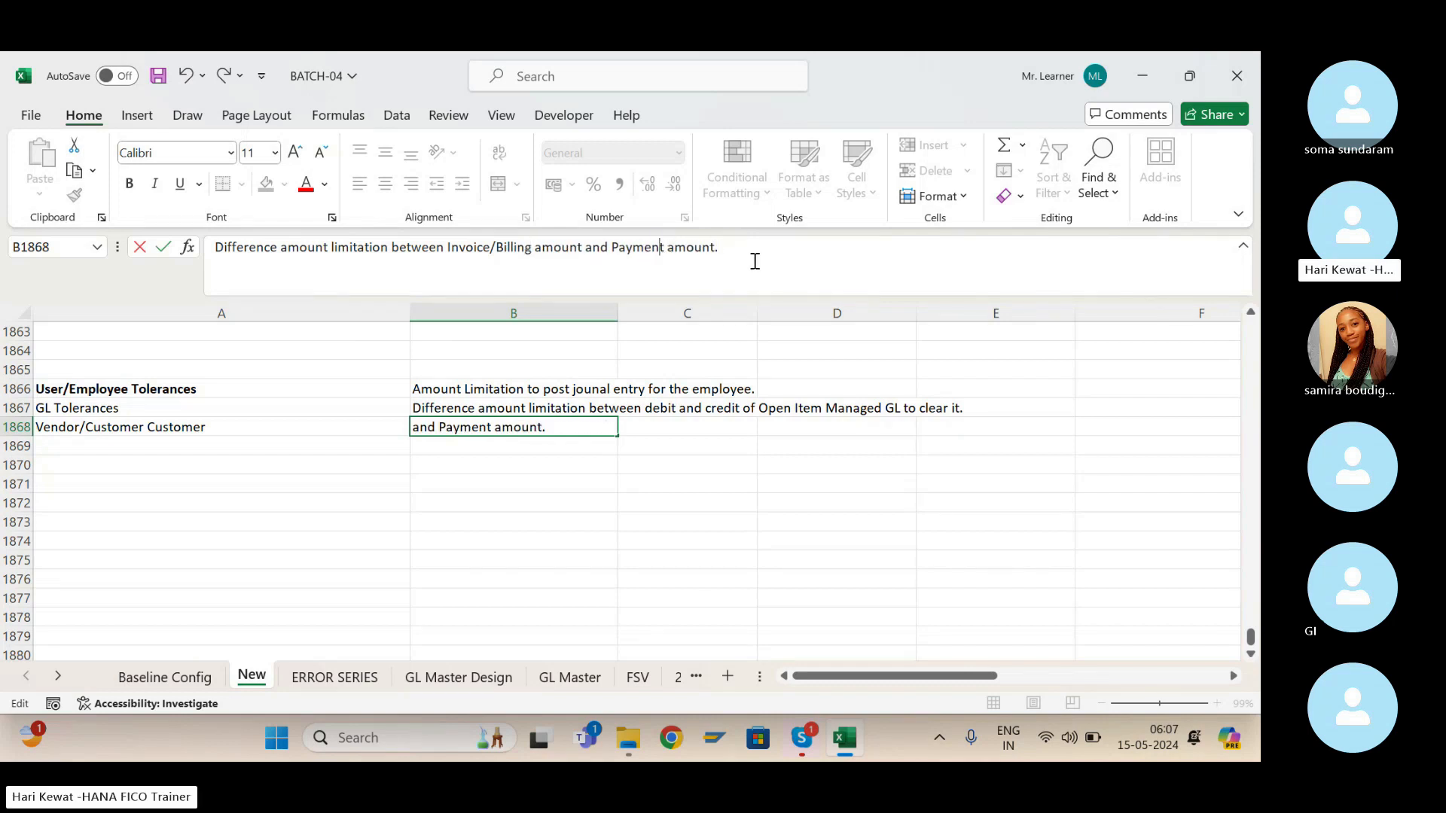
text(/Rece)
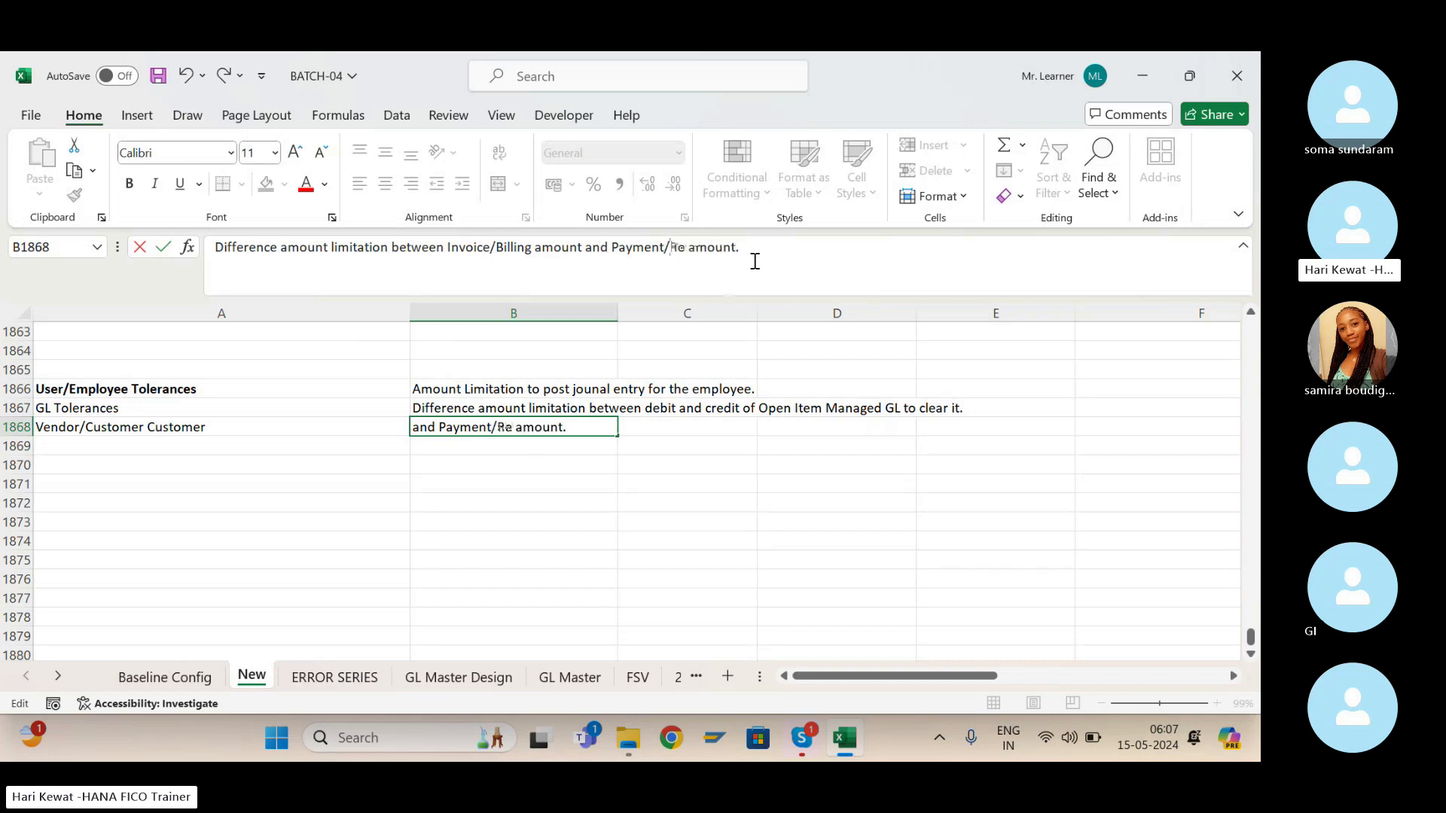
text(ipt)
key(Return)
key(Up)
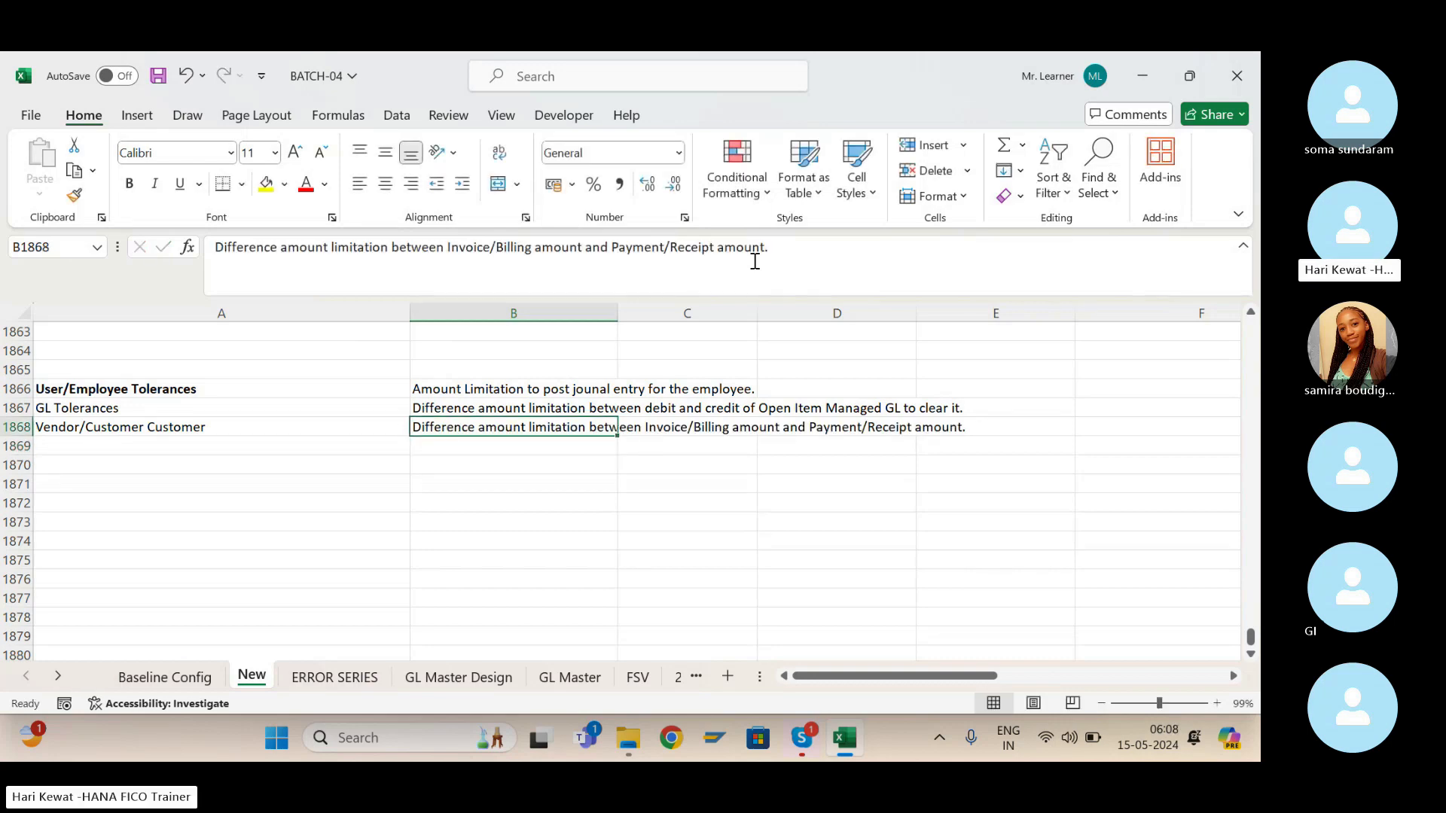
key(ctrl+s)
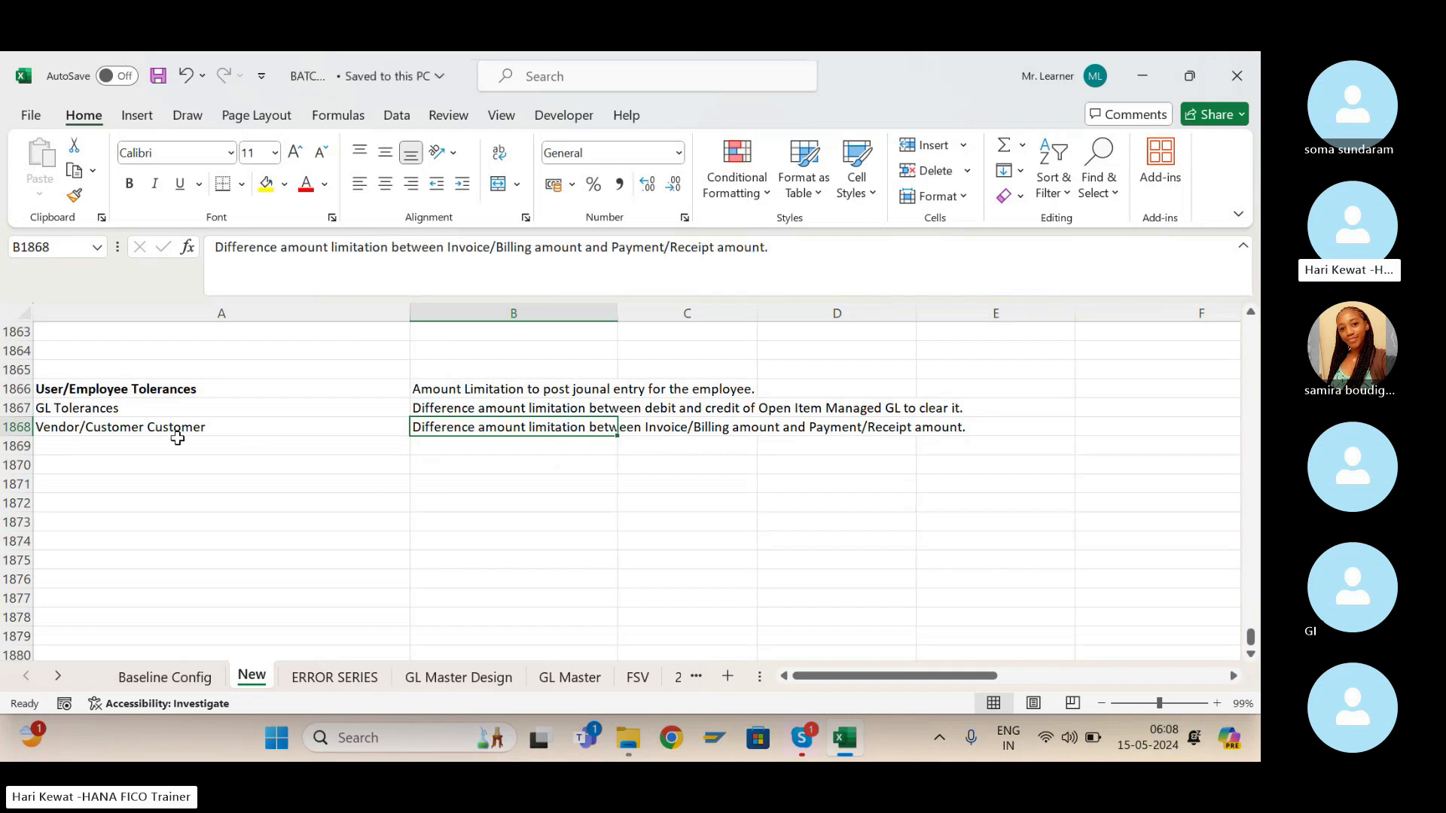
Make the GL Tolerances label and its definition in A1867:B1867 bold, and save the workbook.
click(171, 426)
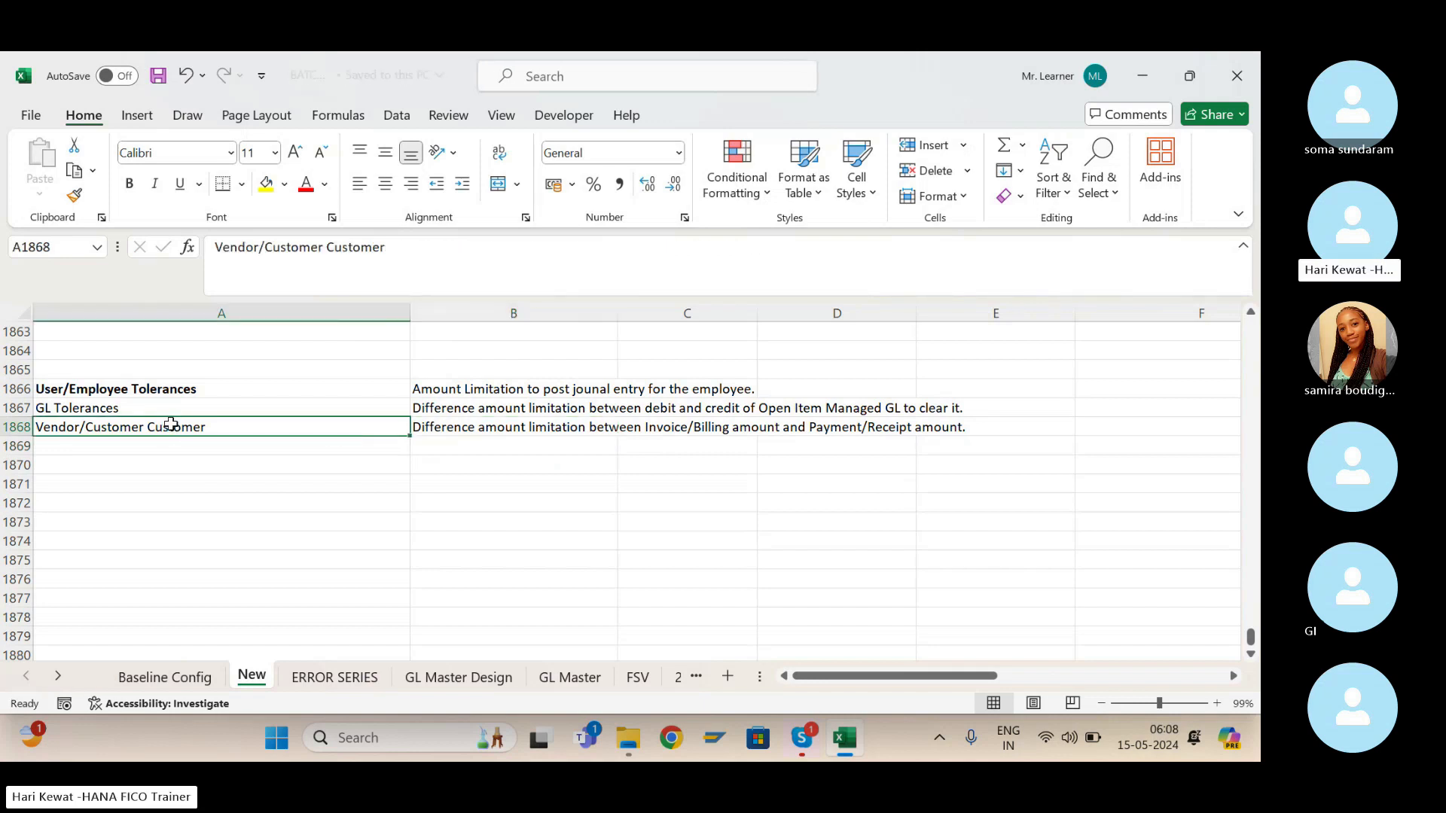
key(Right)
key(Up)
key(Left)
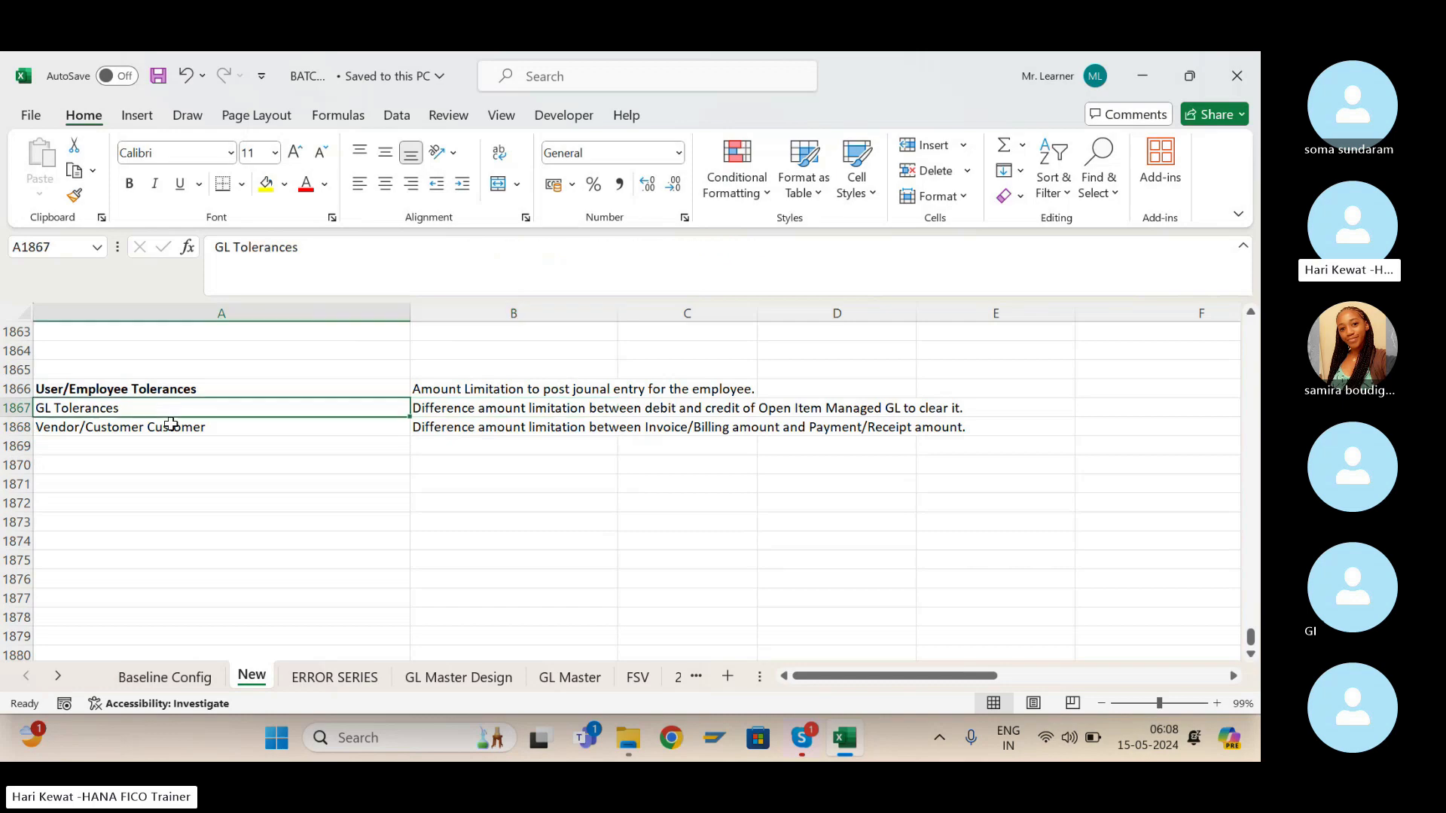
key(shift+Right)
key(ctrl+b)
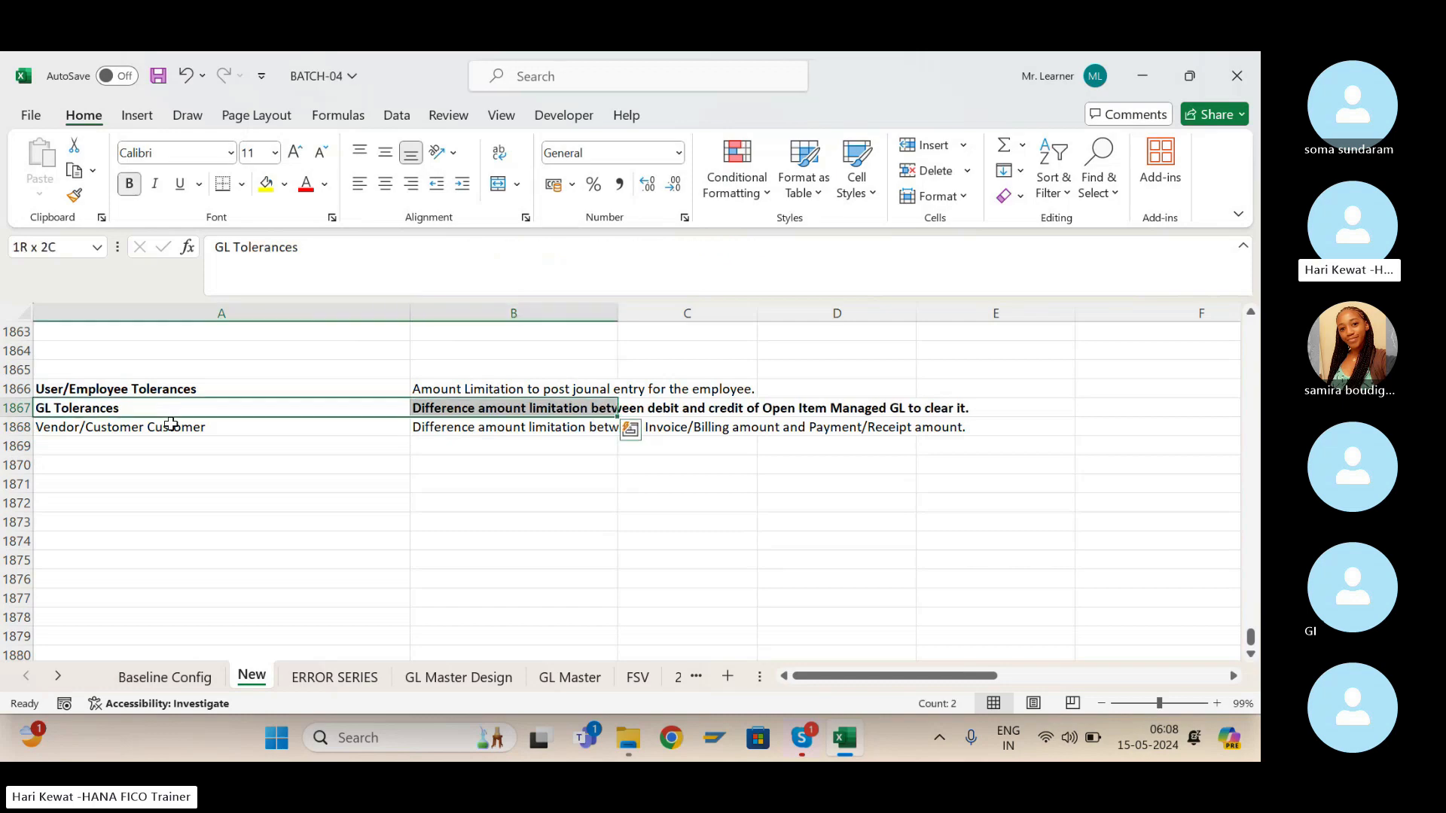
key(Down)
key(ctrl+s)
key(Down)
key(Down)
key(Down)
key(Down)
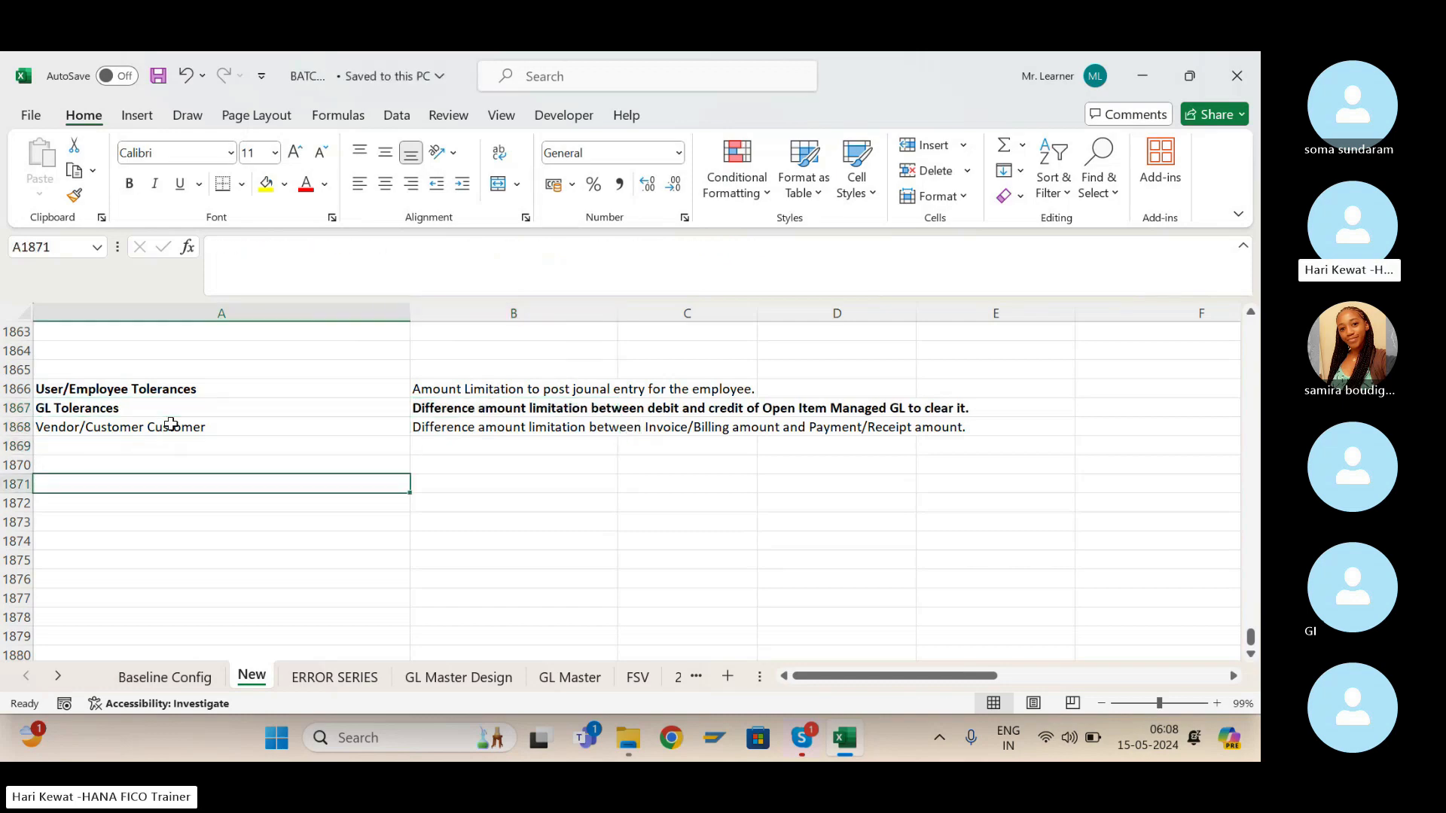
text(GRIR)
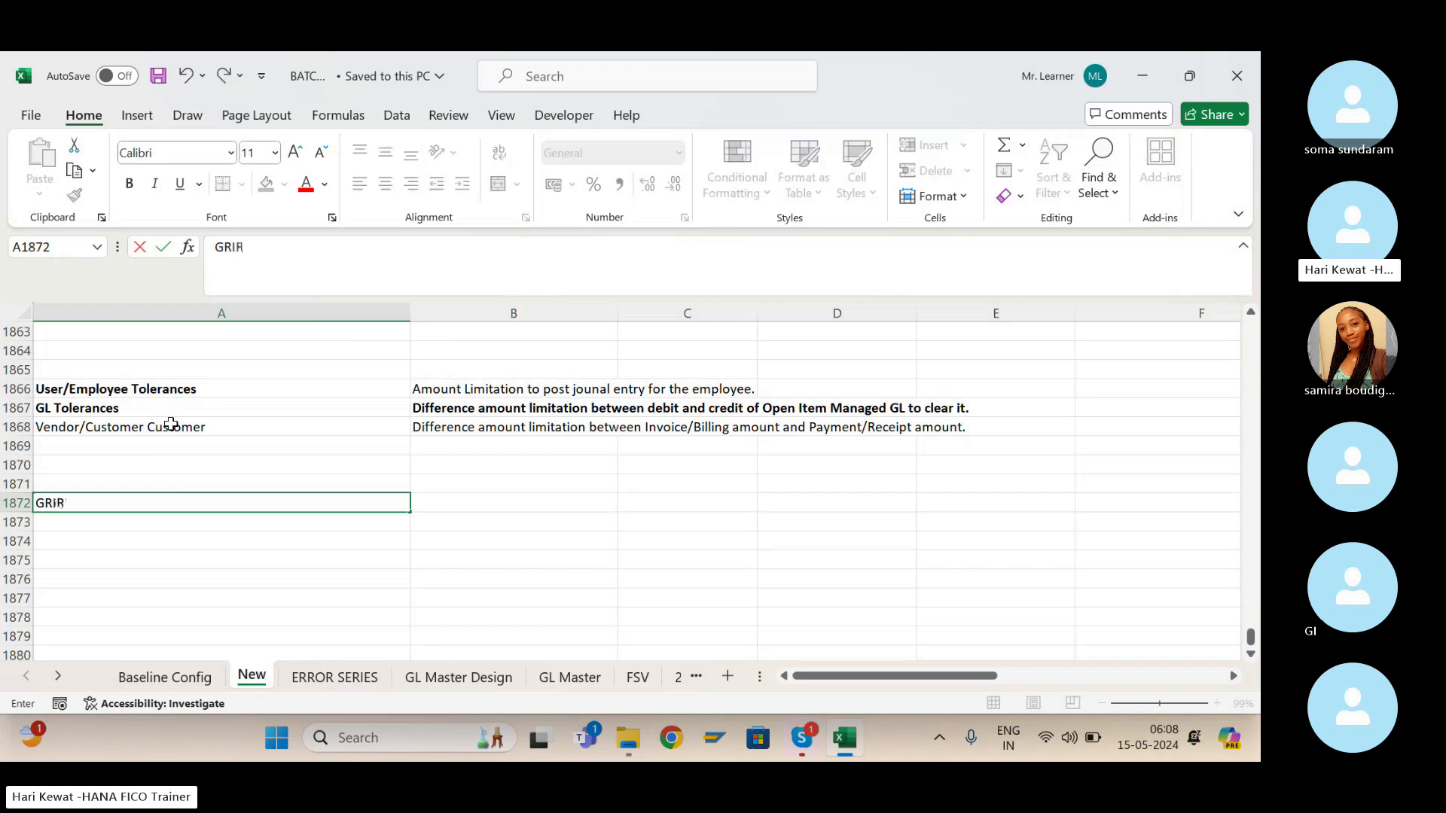
key(BackSpace)
key(BackSpace)
key(BackSpace)
key(BackSpace)
Copy the GL Tolerances label from A1867 to A1871 as a heading for an example, and save the workbook.
click(112, 409)
key(ctrl+c)
click(117, 482)
key(ctrl+v)
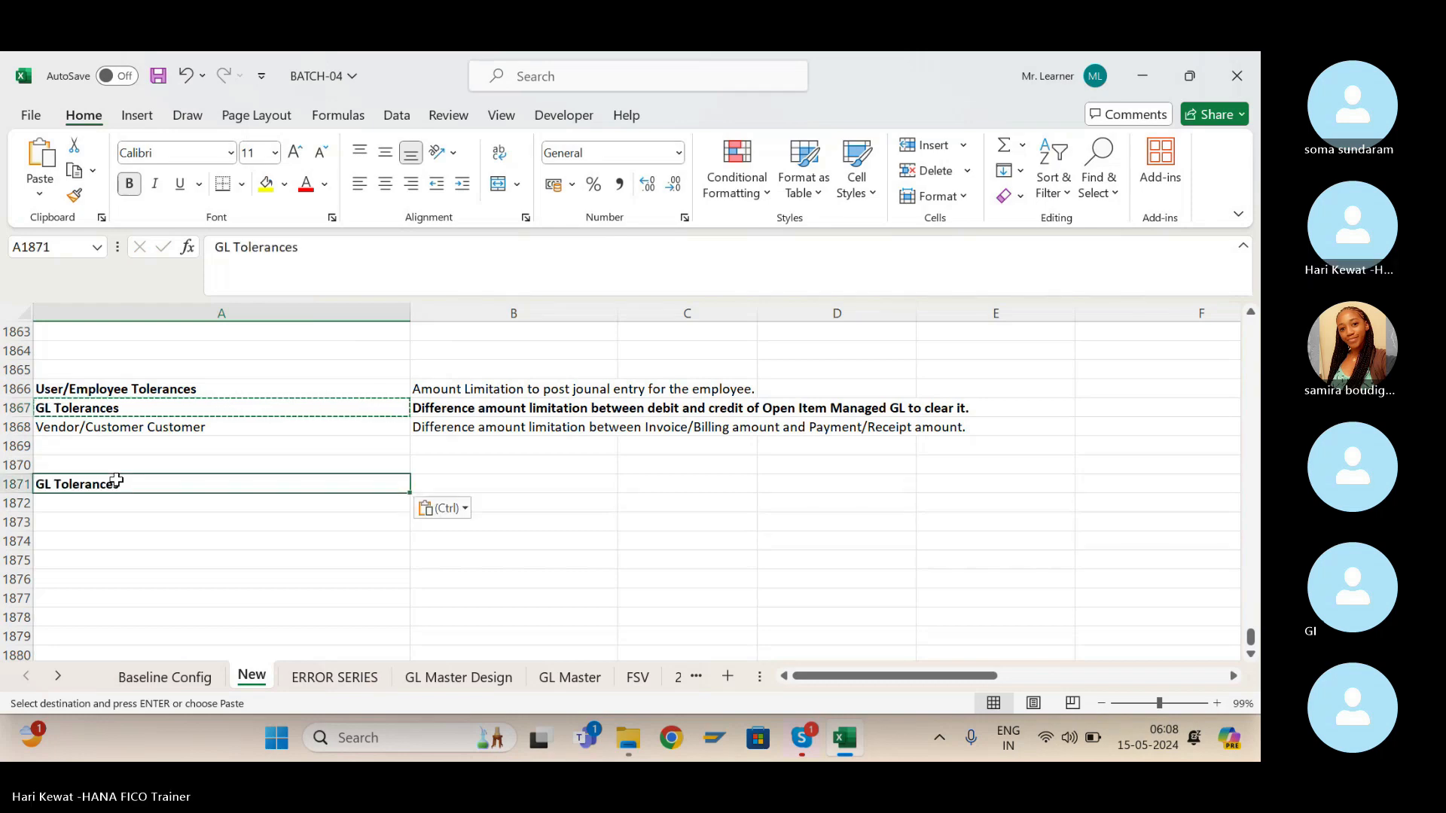
key(Return)
key(ctrl+s)
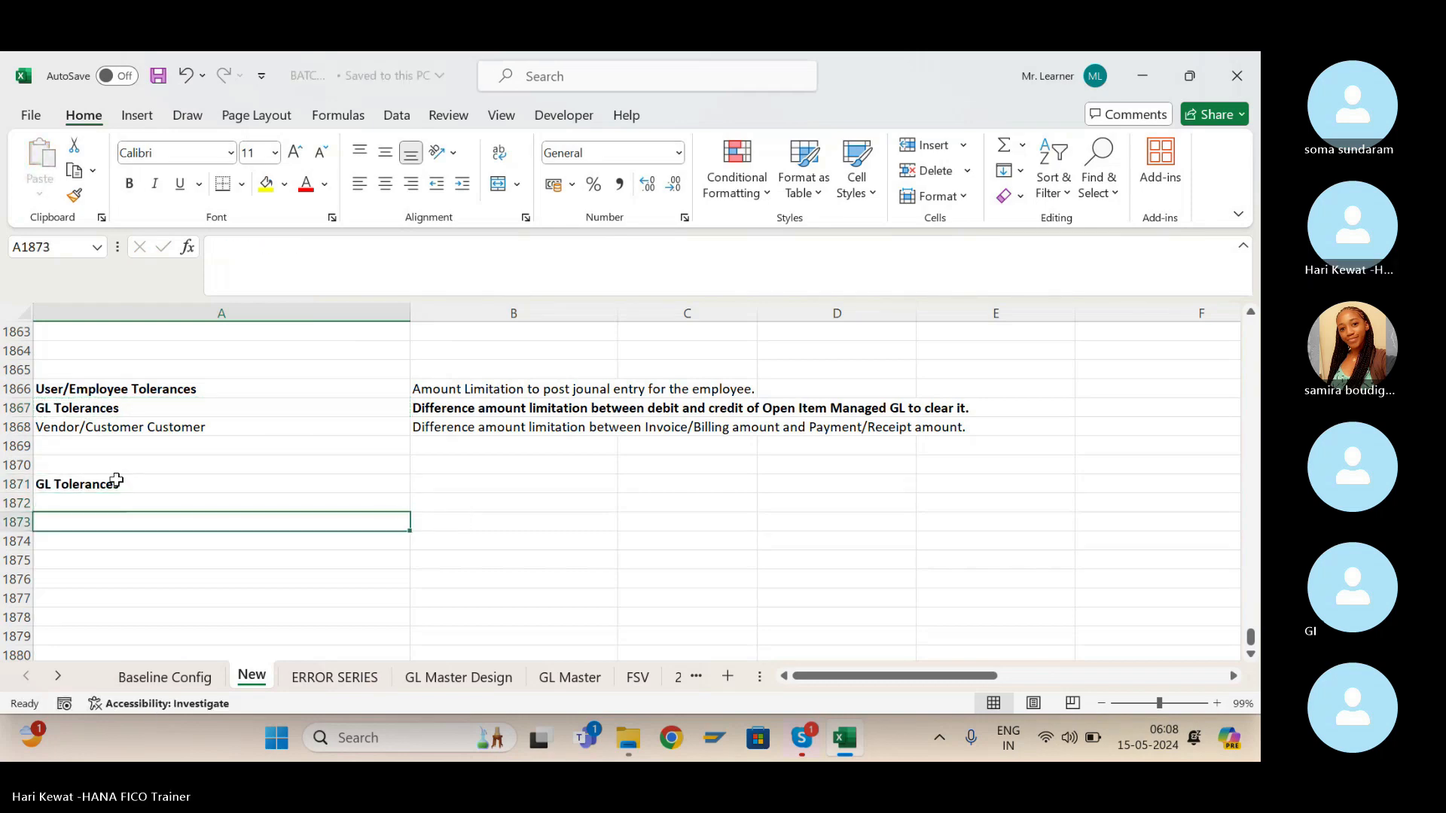
Enter the example line labels "GRIR DR" in A1873 and "GRIR CR" in A1874.
key(Return)
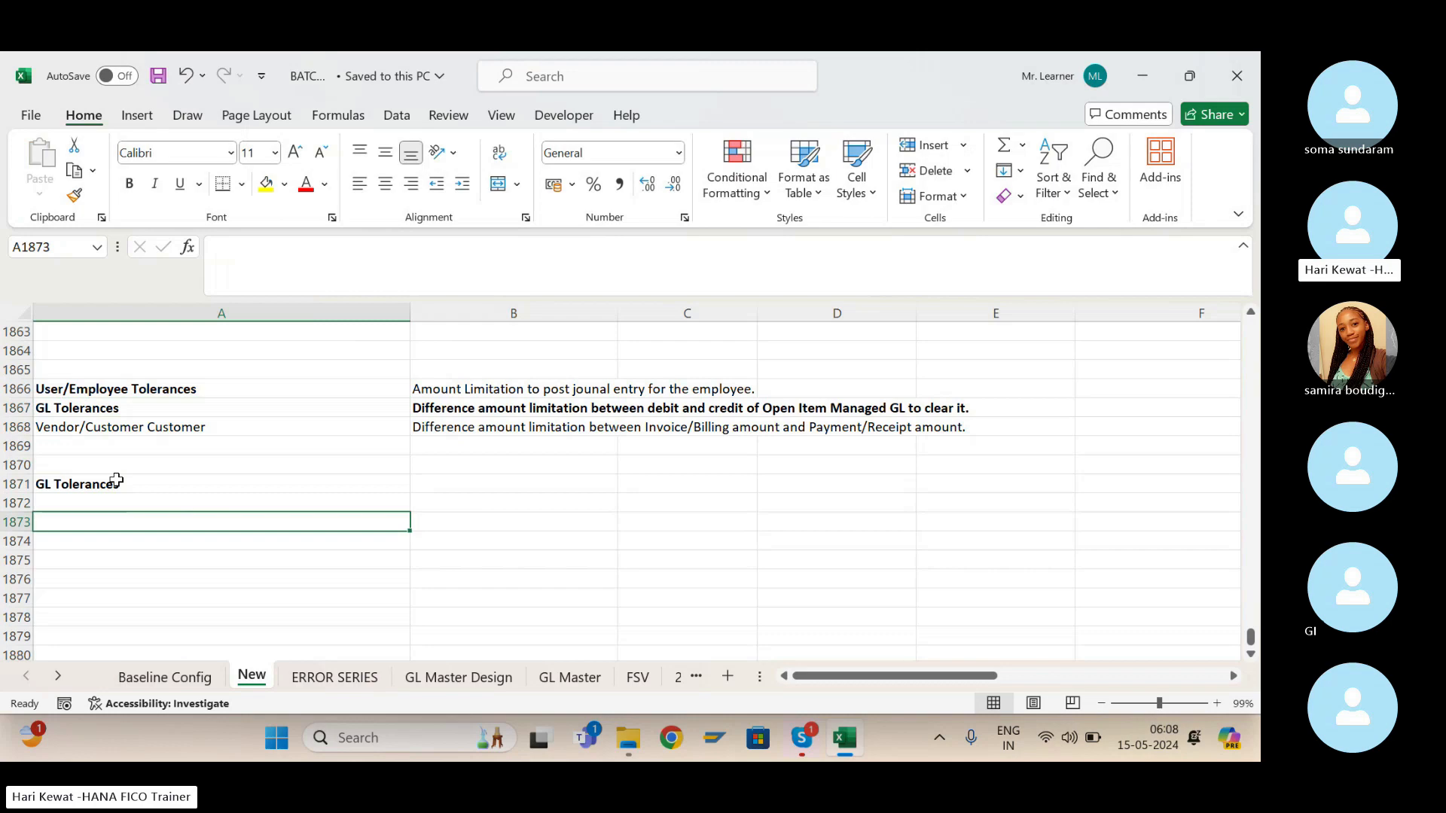
text(GRIR)
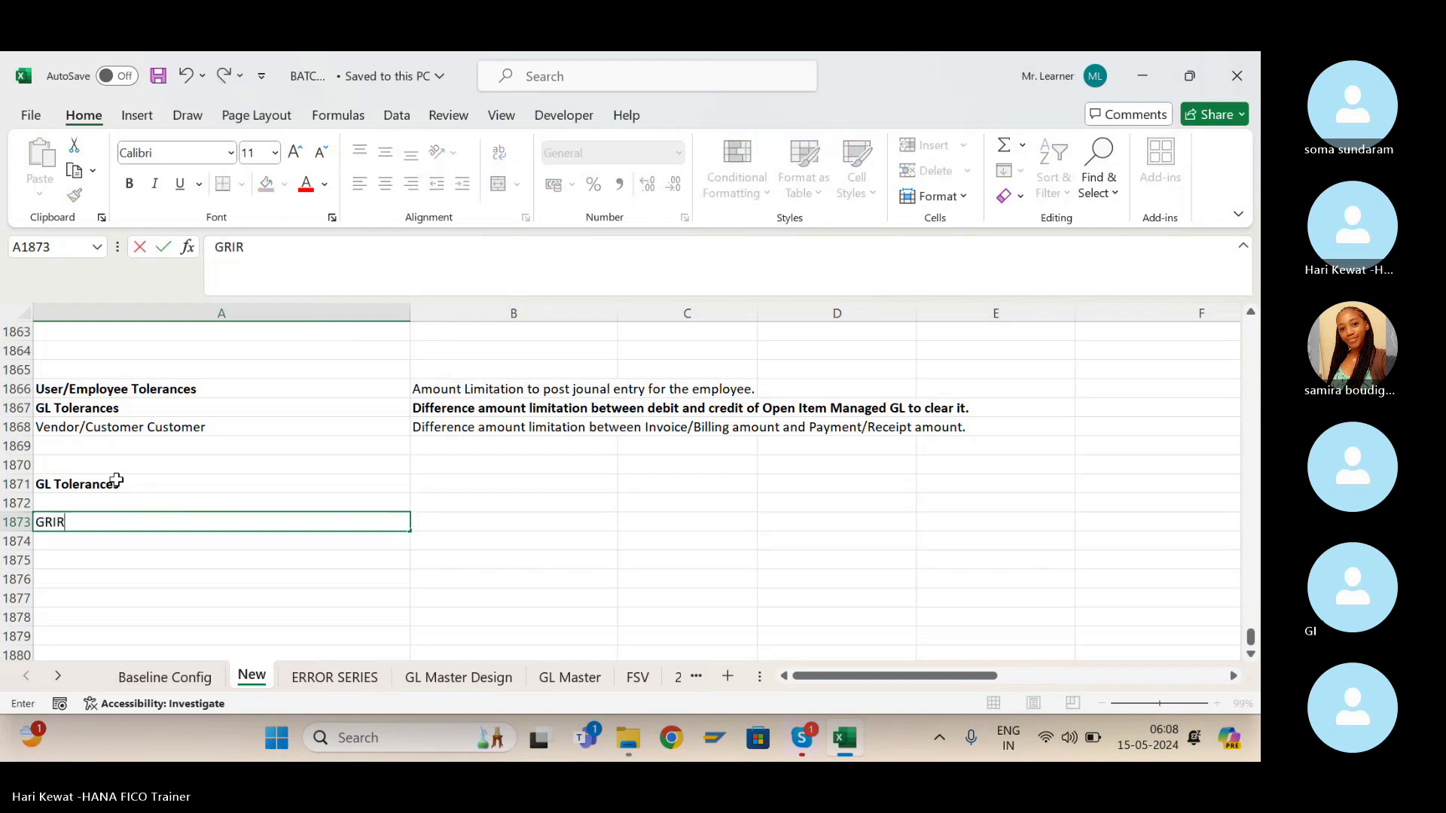
text( DR)
key(Return)
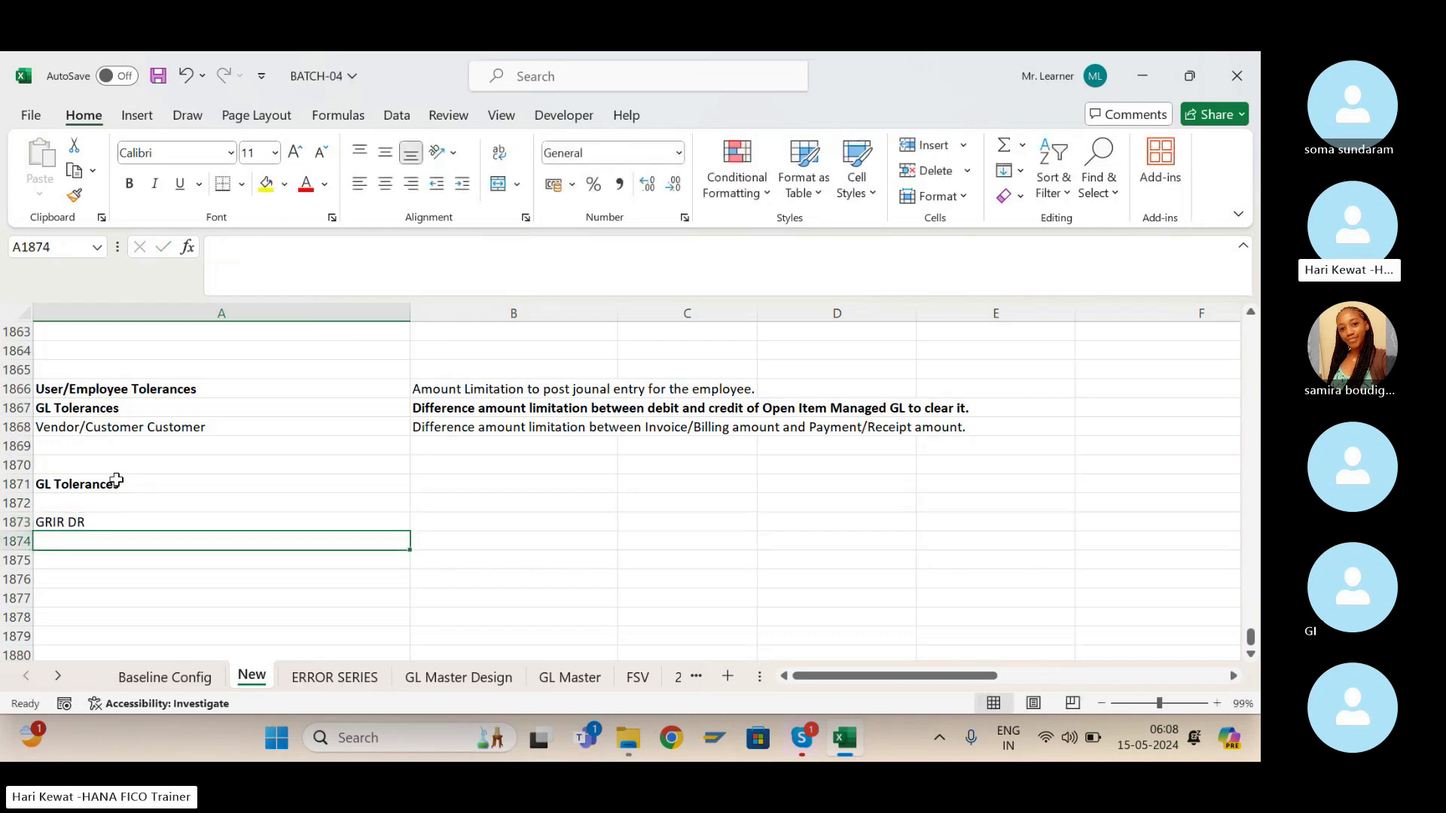
key(ctrl+d)
click(289, 254)
key(BackSpace)
key(BackSpace)
key(BackSpace)
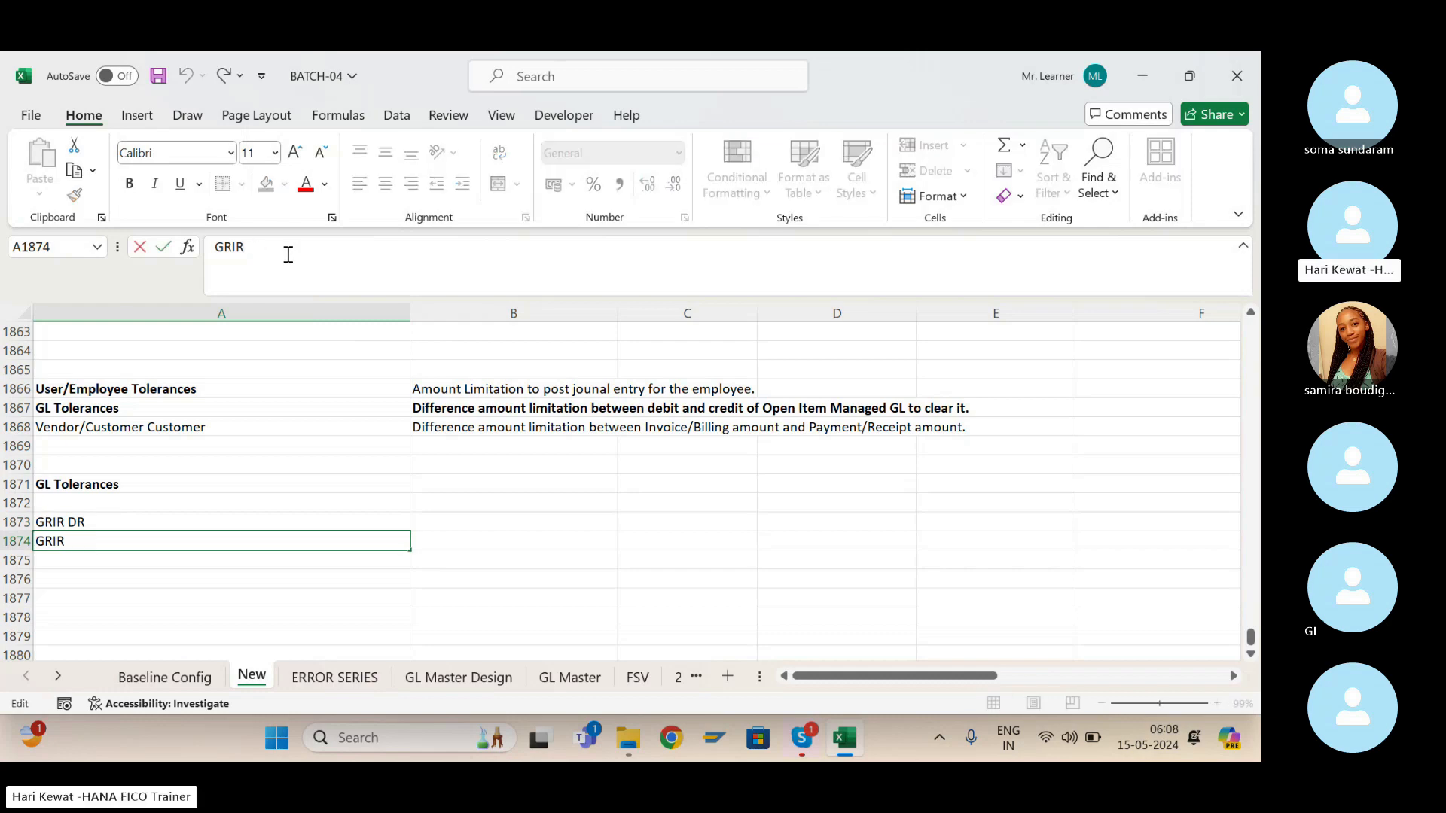
text(CR)
key(Tab)
Enter the debit amount 900 in B1873 and the credit amount 910 in C1874, and save the workbook.
key(Up)
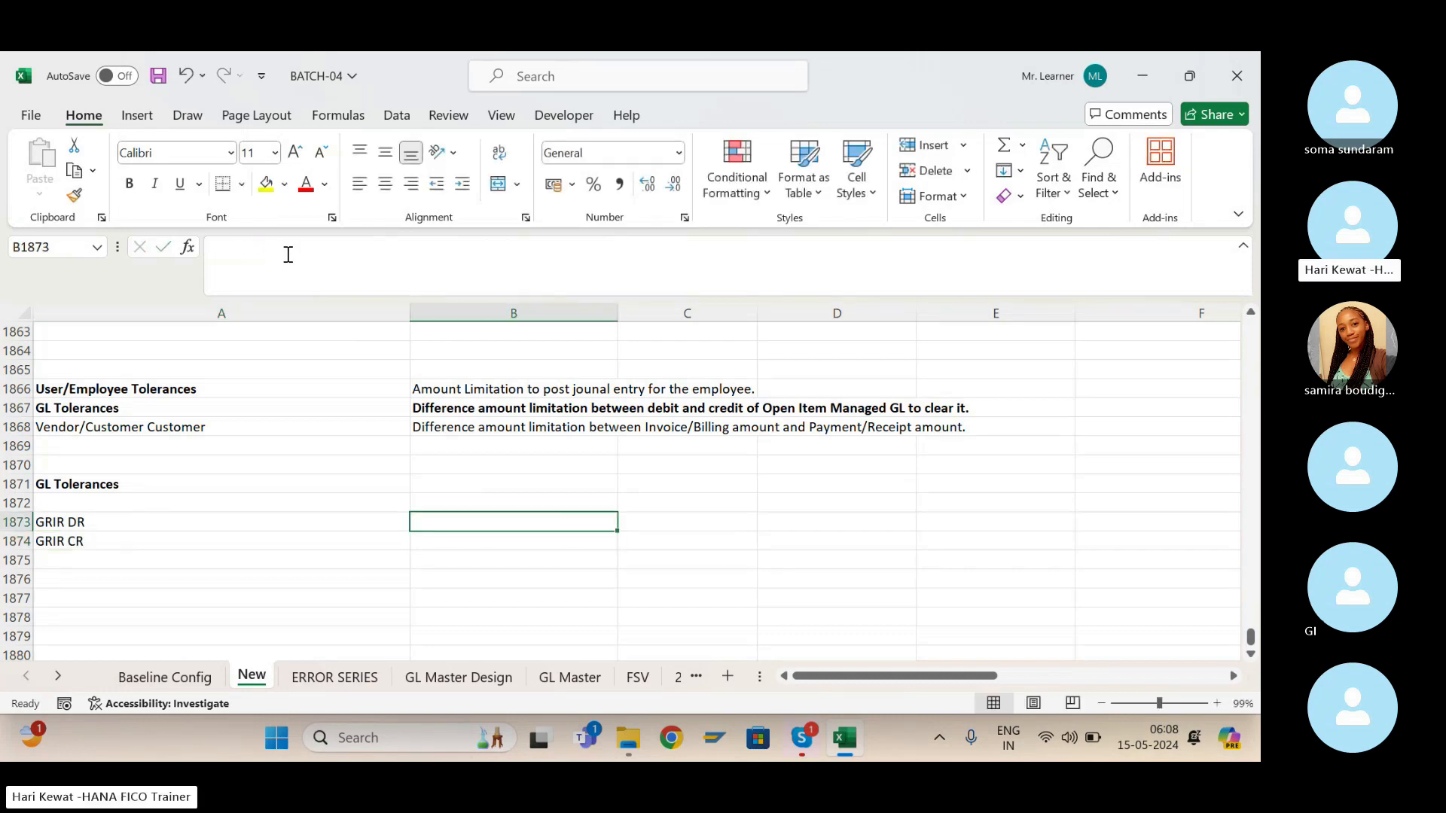
text(9)
key(BackSpace)
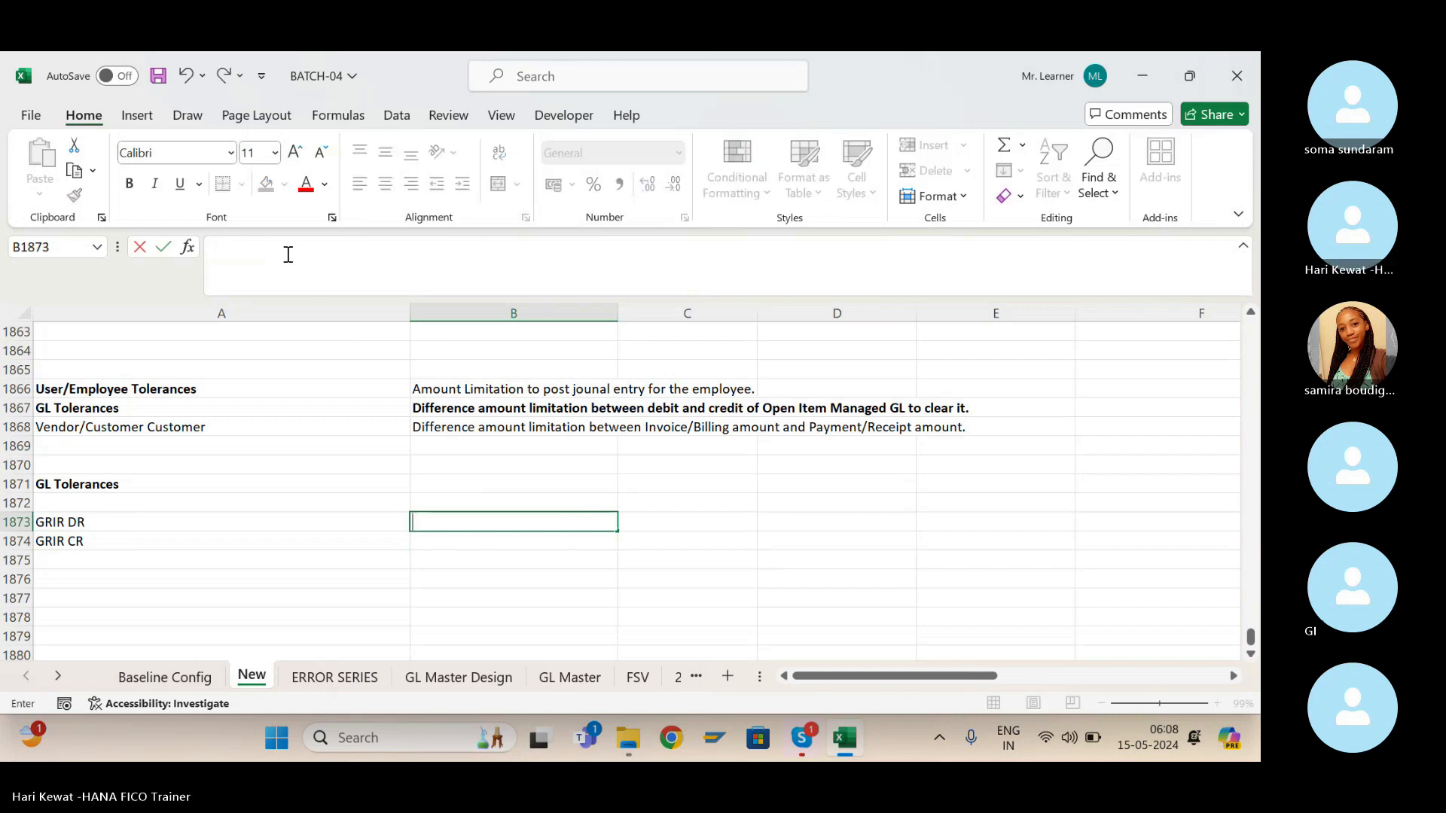
text(900)
key(Tab)
key(Down)
text(910)
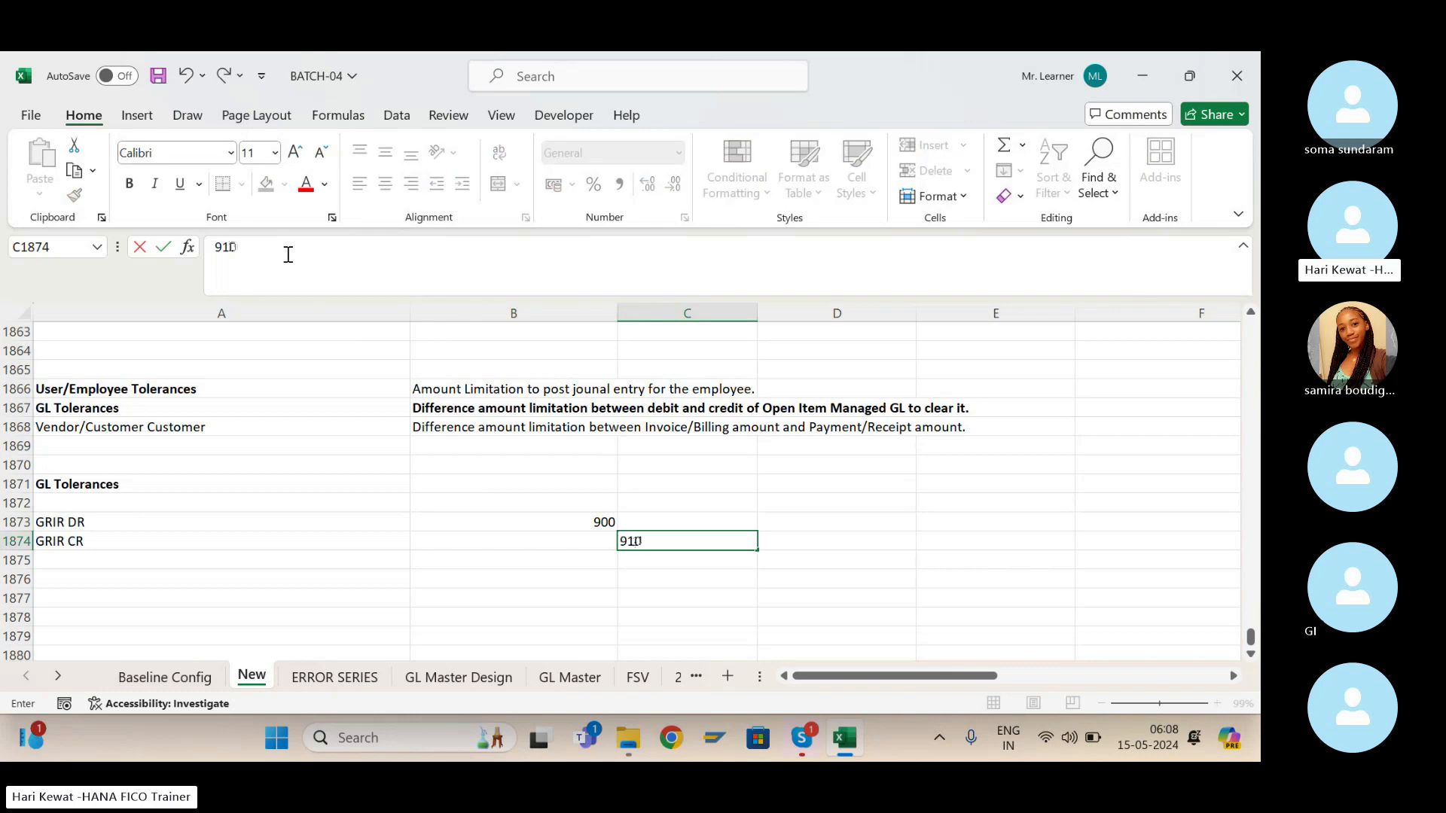
key(Return)
key(ctrl+s)
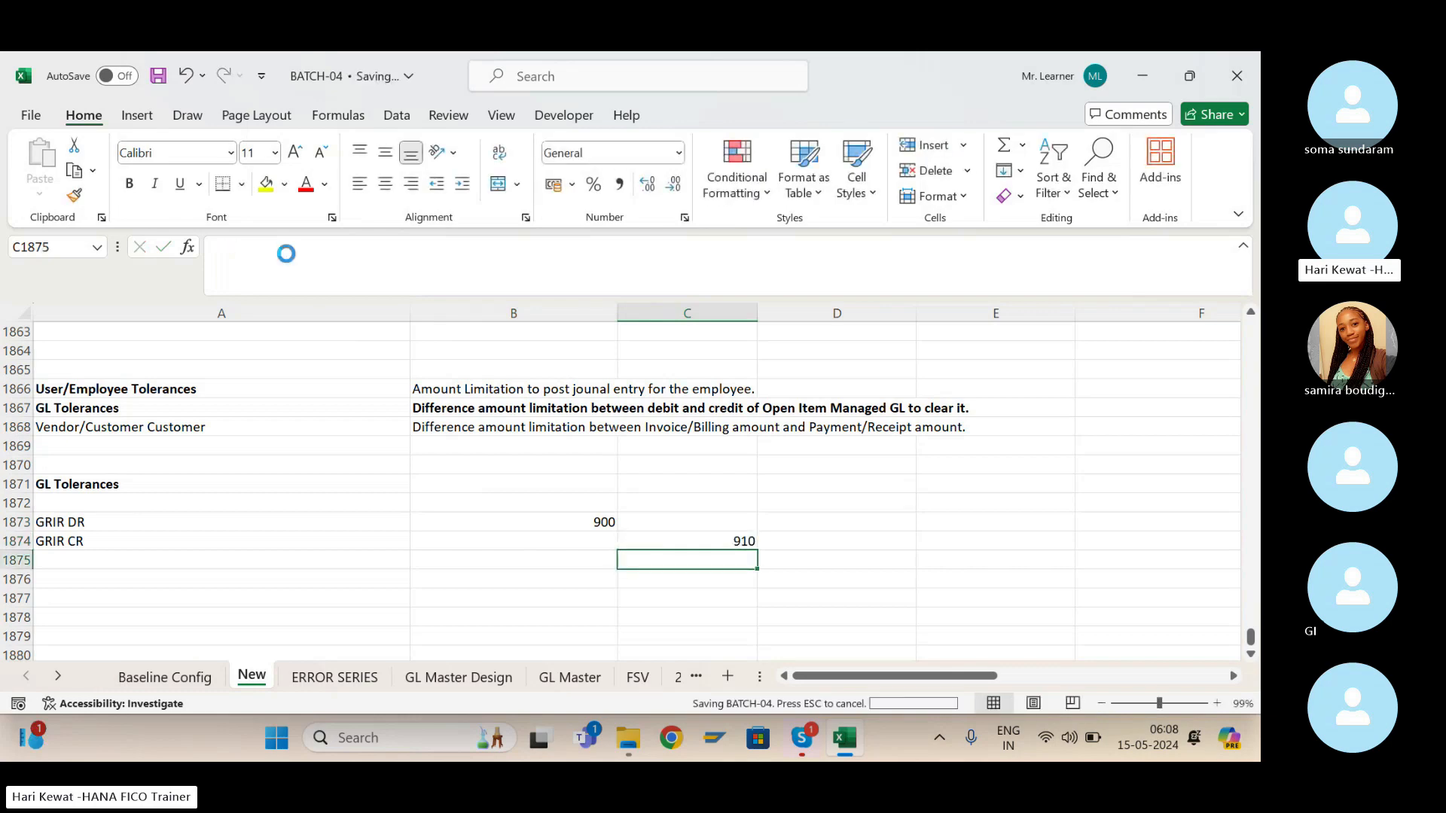
Enter the label "1ST SOLUTION" in A1877 below the GRIR example and save the workbook.
key(Down)
key(Down)
key(Left)
key(Left)
text(1)
key(BackSpace)
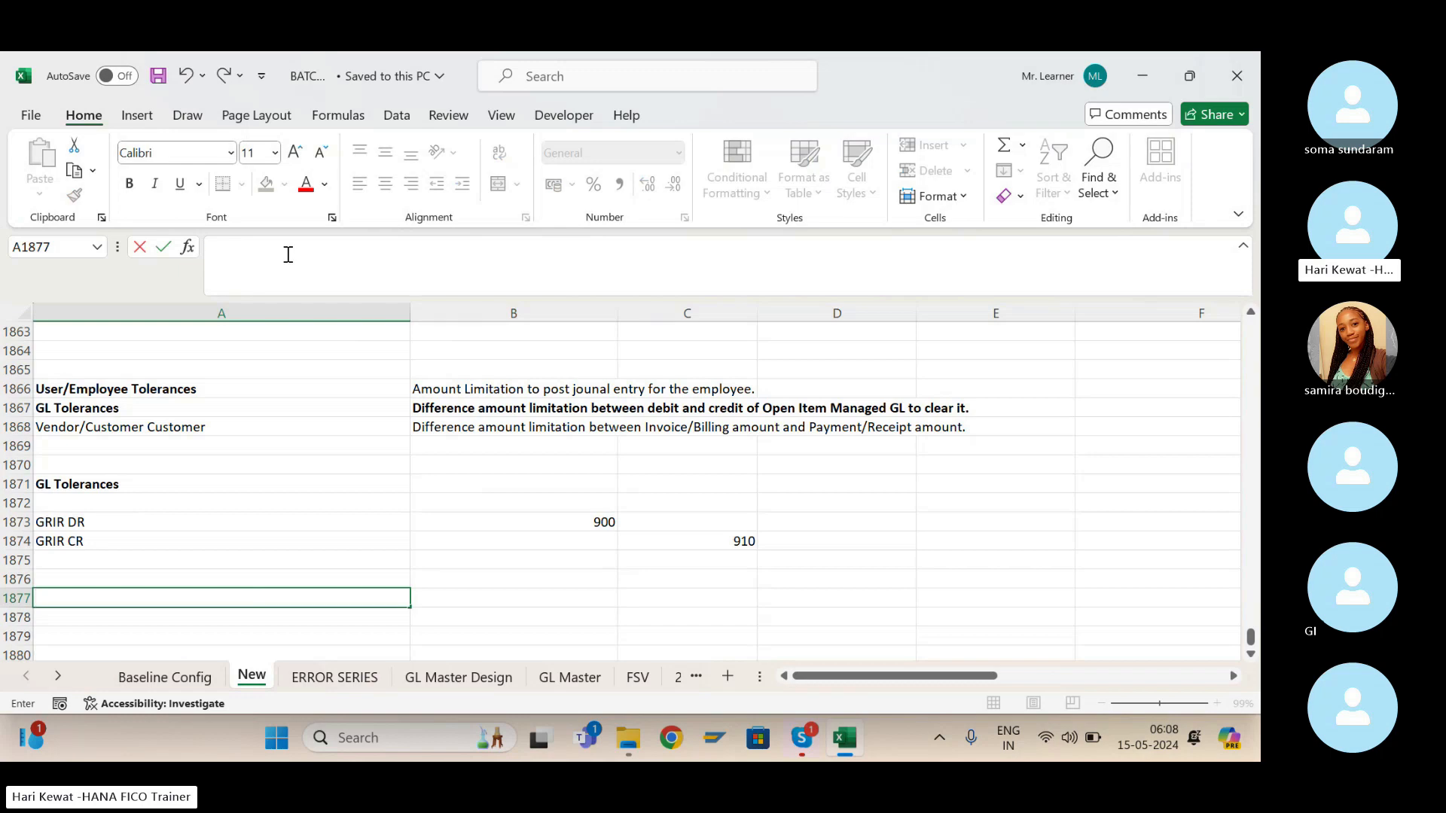
text(1ST SOLU)
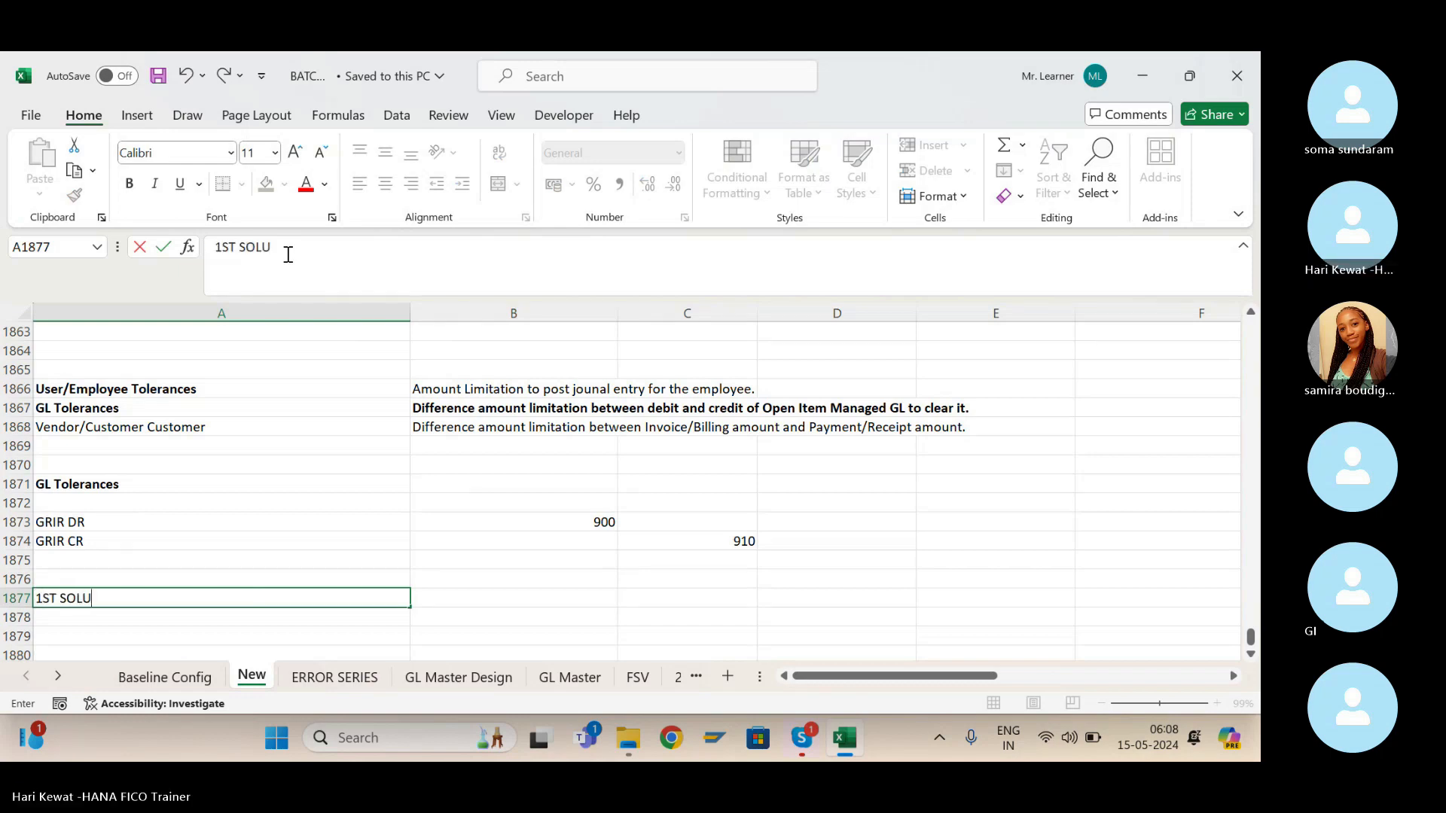
text(TION)
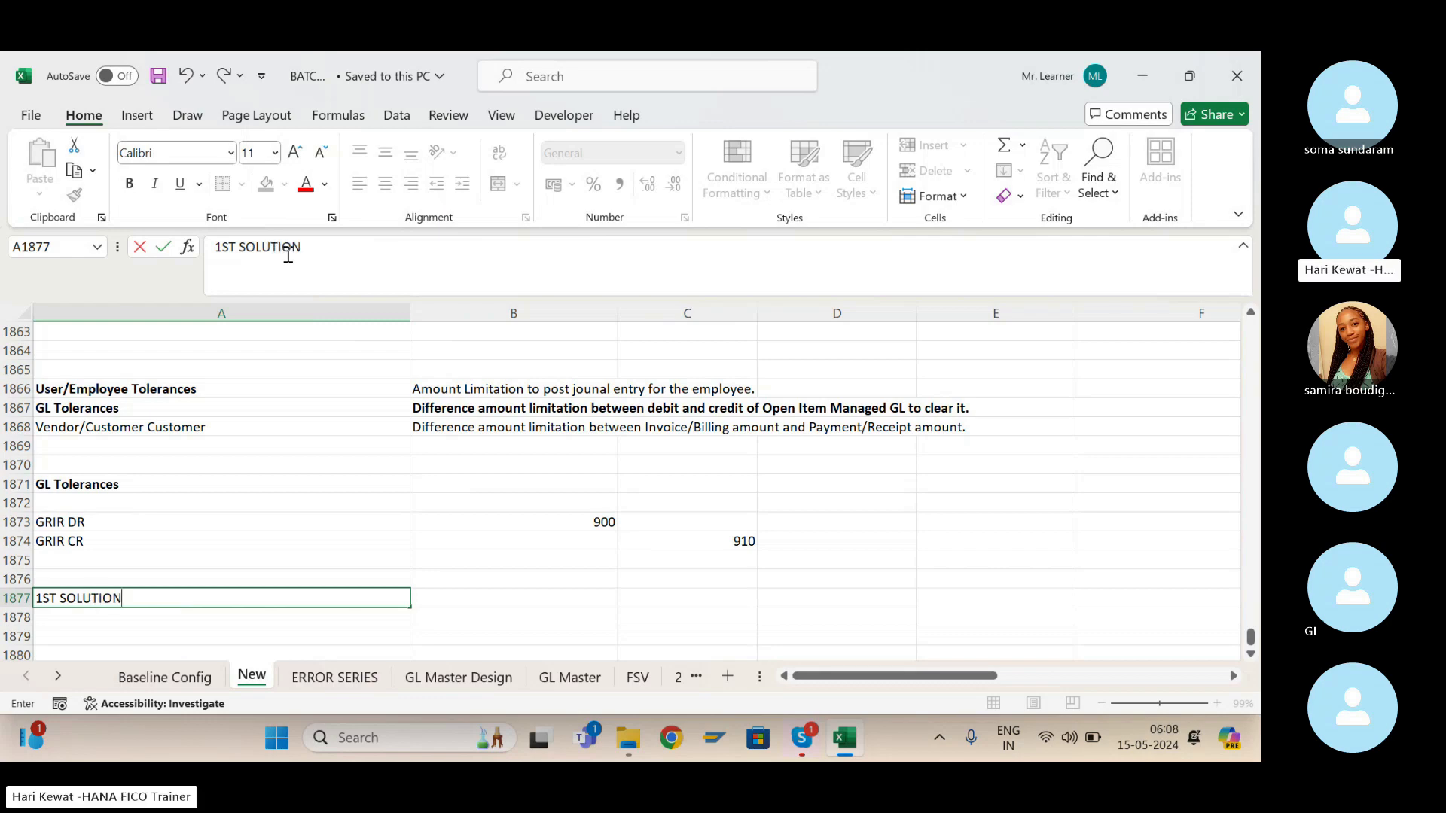
key(Tab)
key(ctrl+s)
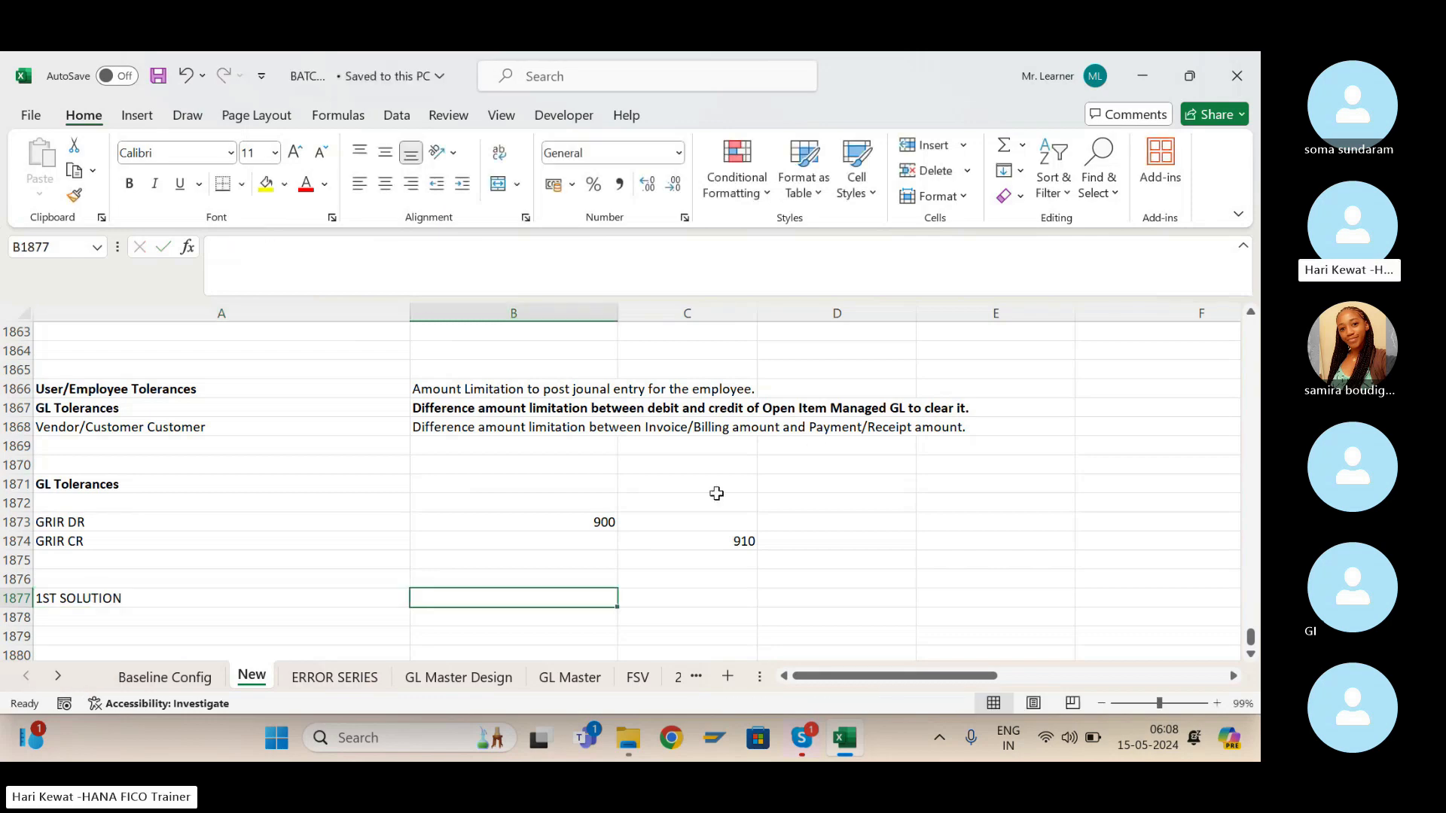
Describe the first solution as "WAIT FOR DEBIT POSTING." in B1877 and save the workbook.
click(598, 522)
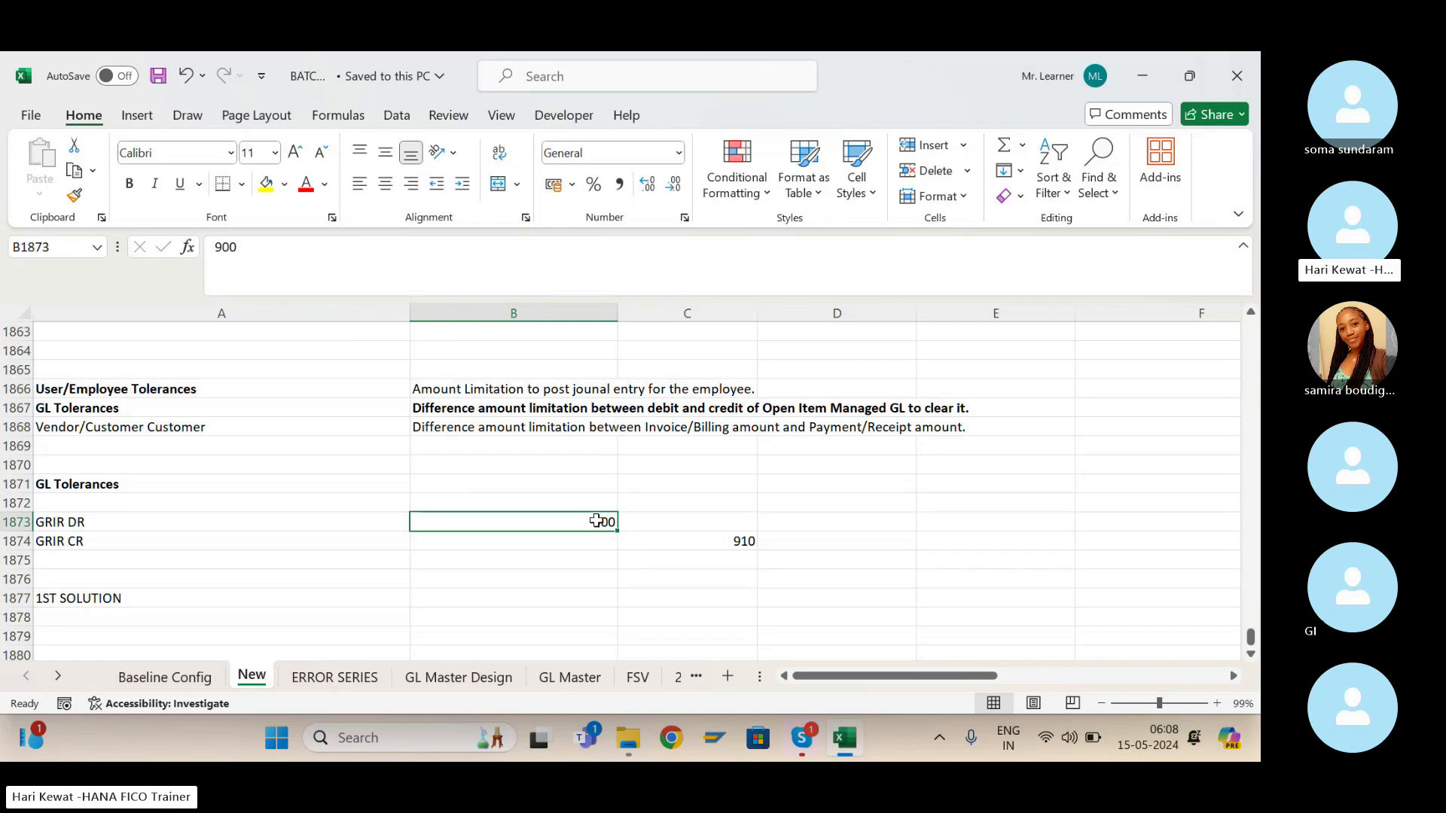
click(737, 543)
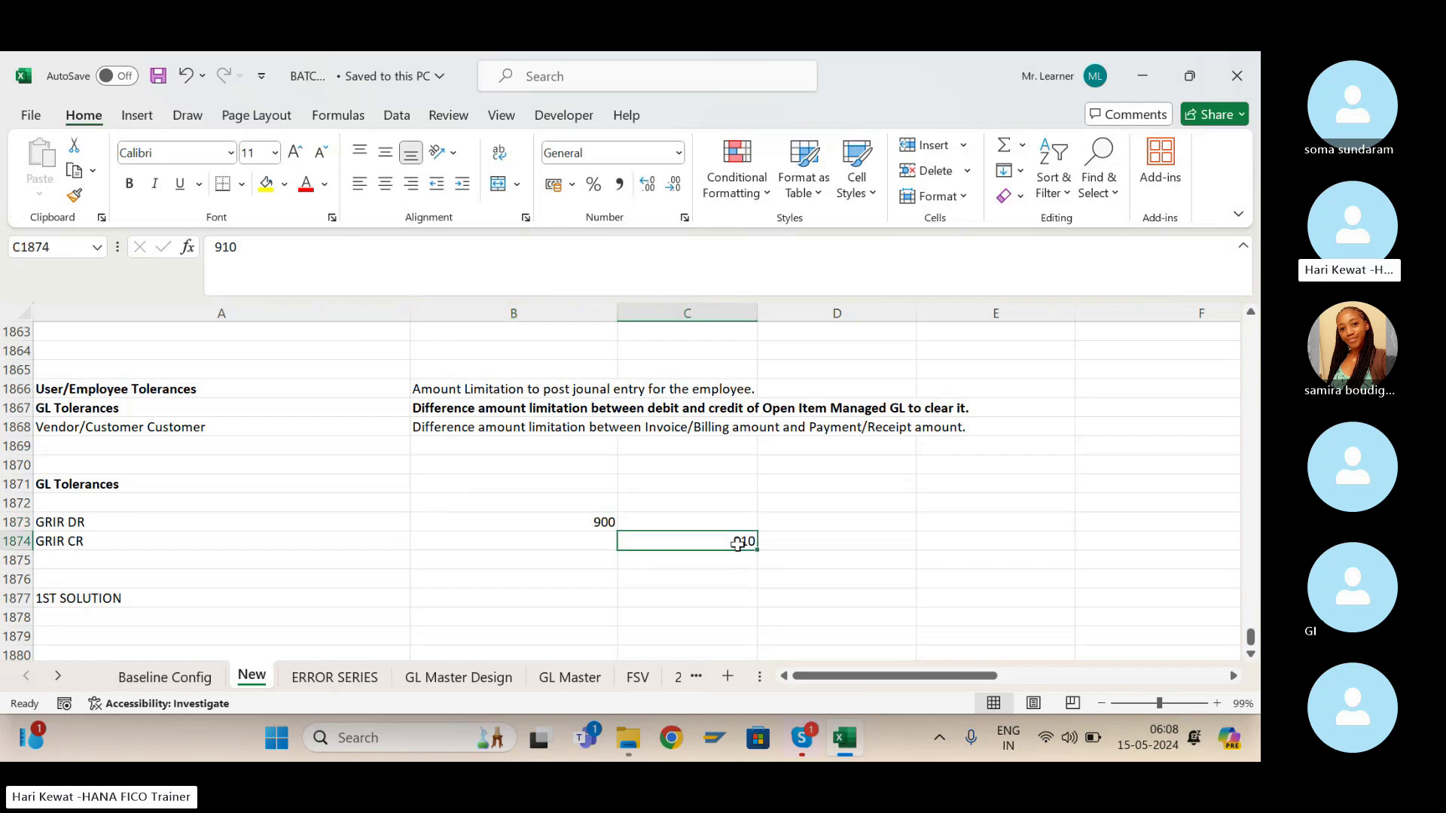
click(601, 524)
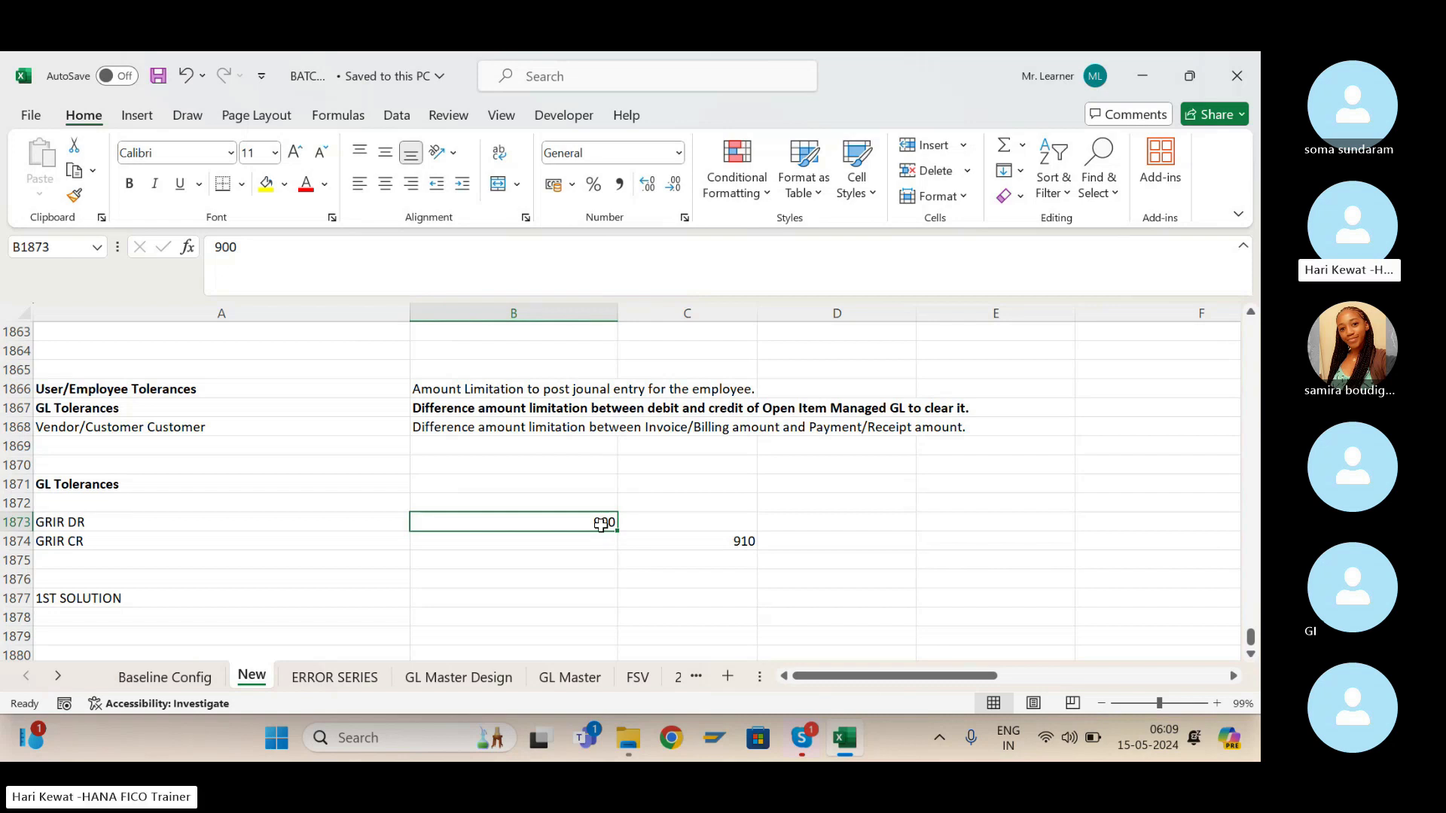
click(457, 595)
text(AWAT)
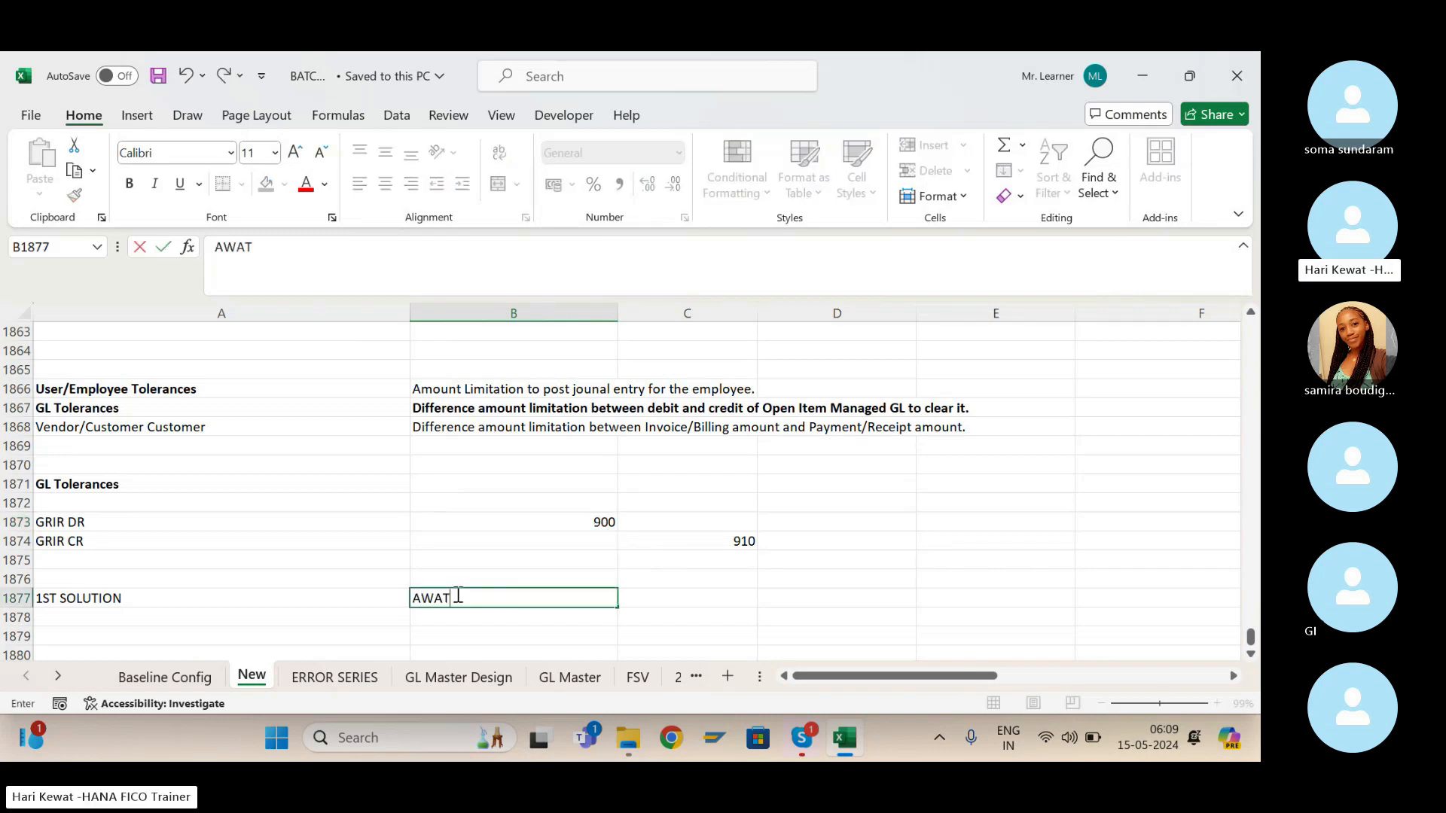
key(BackSpace)
key(BackSpace)
key(BackSpace)
key(BackSpace)
text(WAIT FOR DEBIT POSTING.)
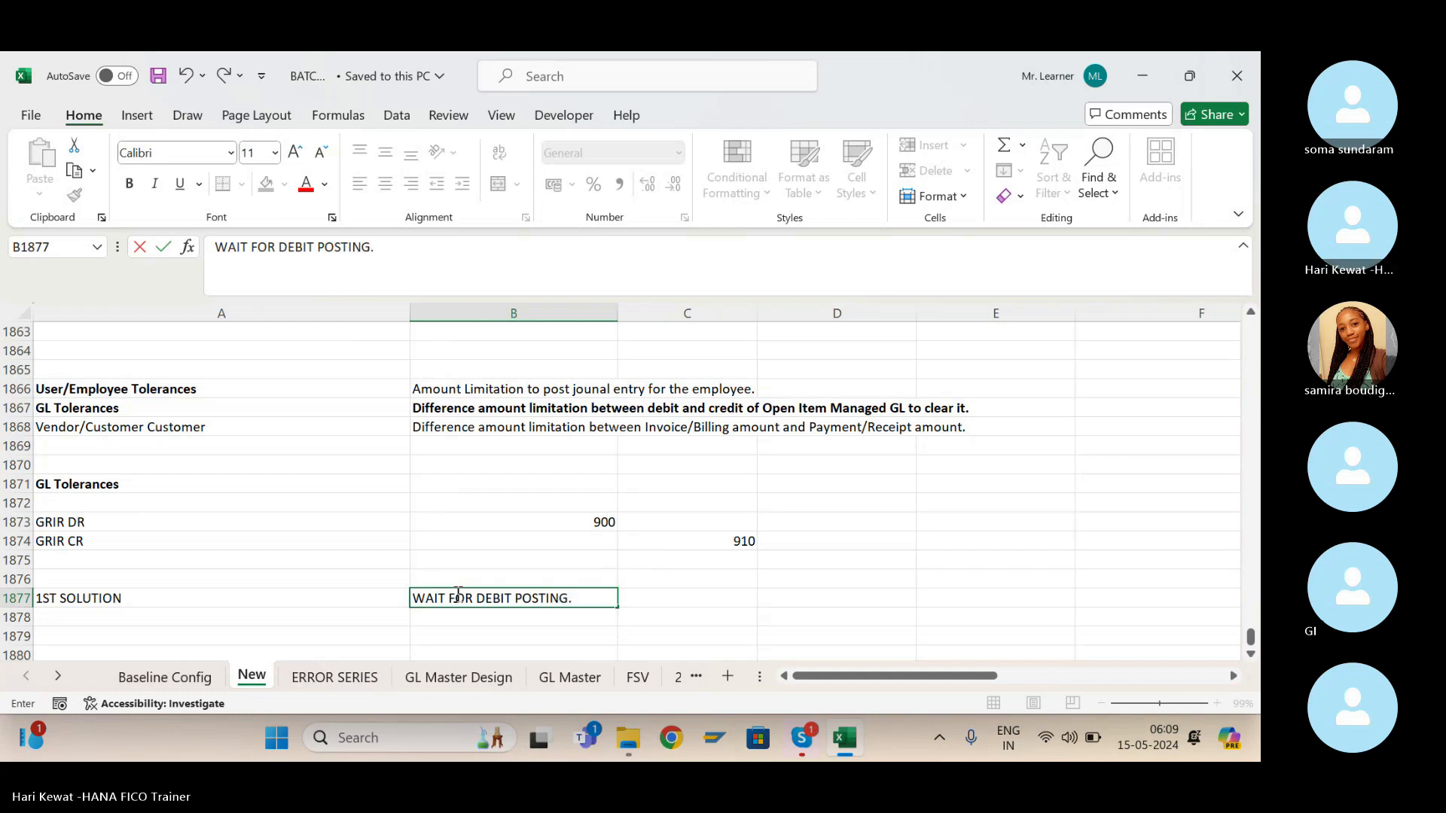
key(Return)
key(ctrl+s)
Enter the label "2ND SOLUTION" in A1879 and save the workbook.
key(Left)
key(Down)
text(2)
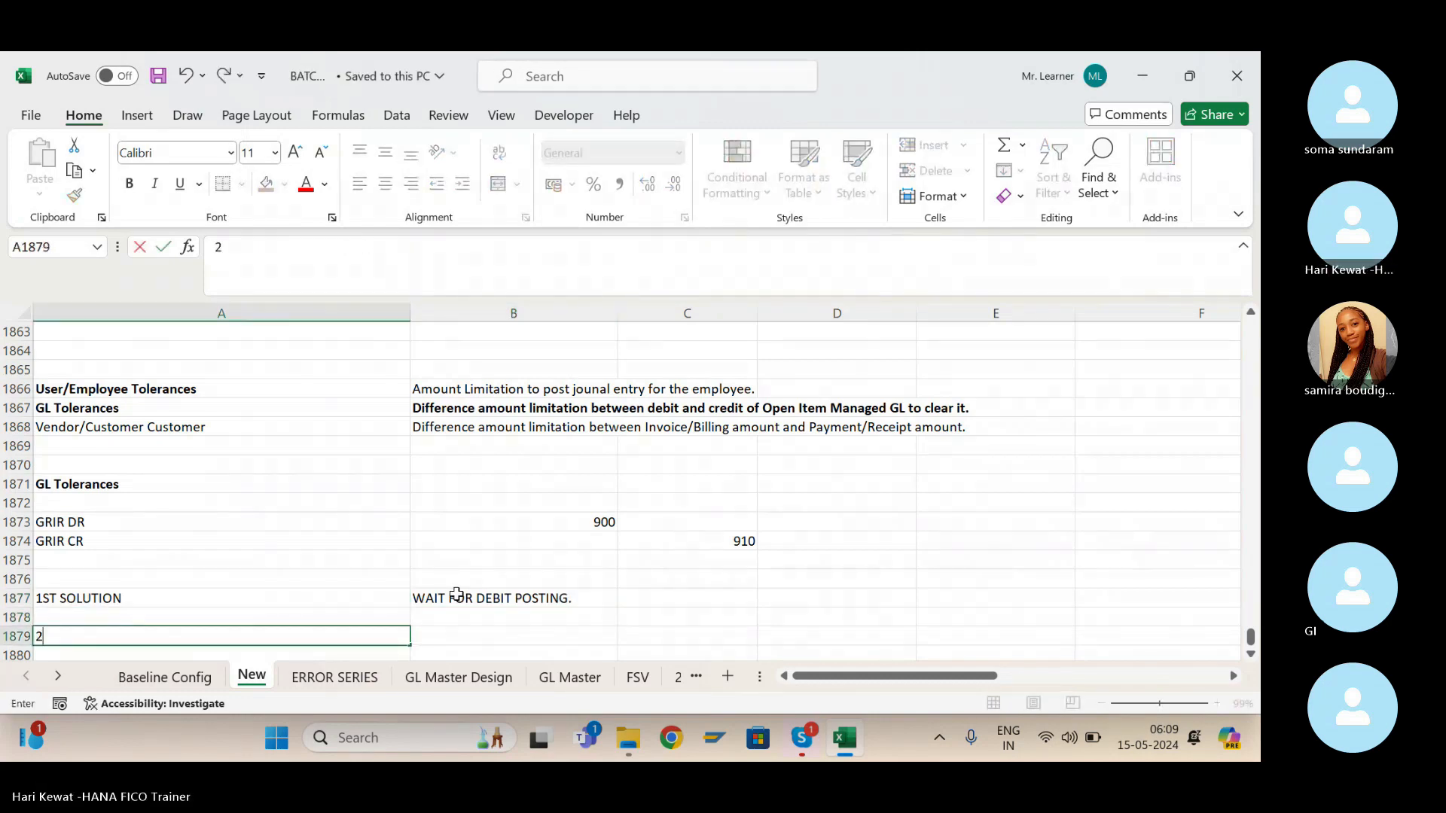
text(ND SOLUTION)
key(Tab)
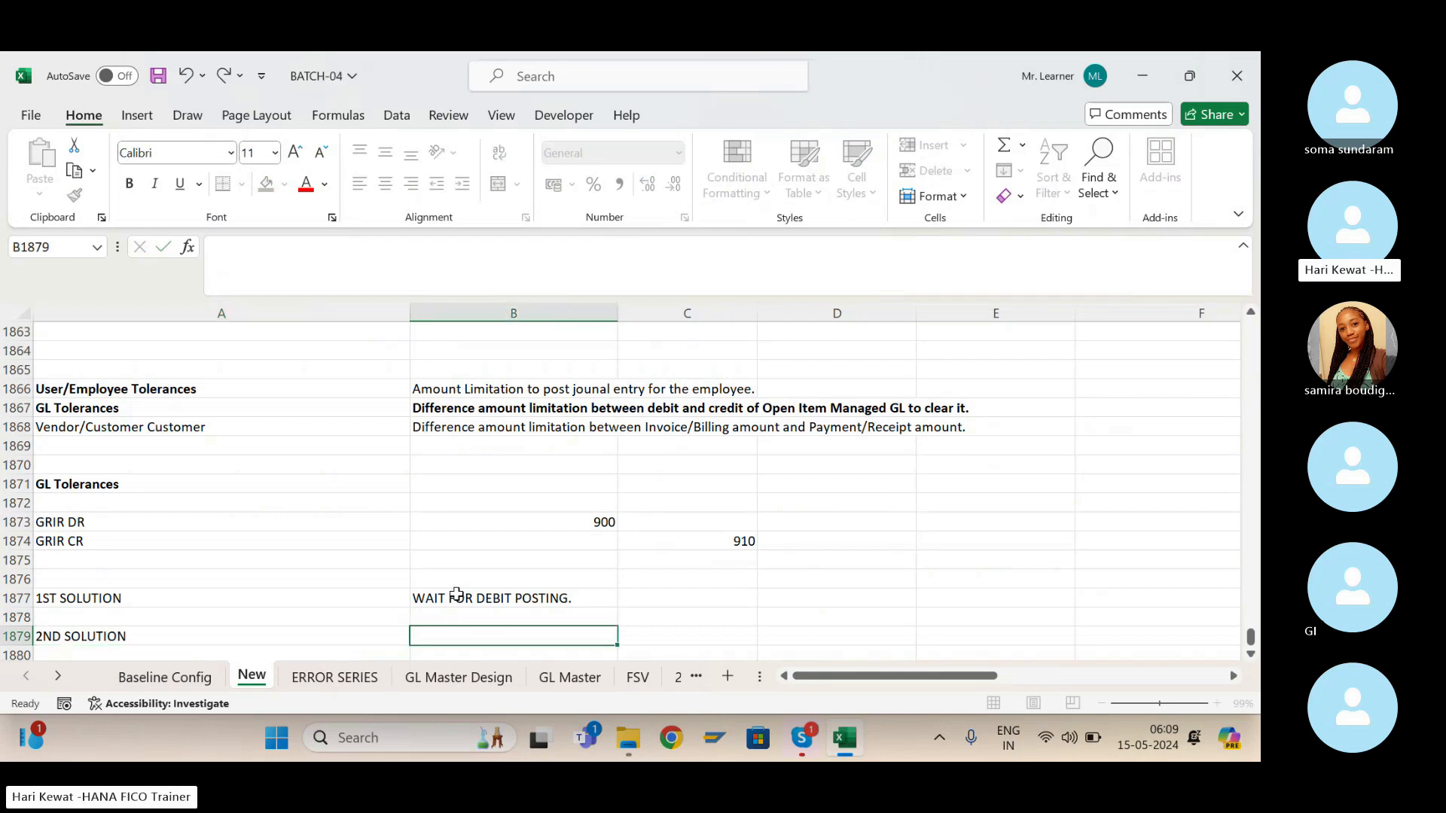
key(ctrl+s)
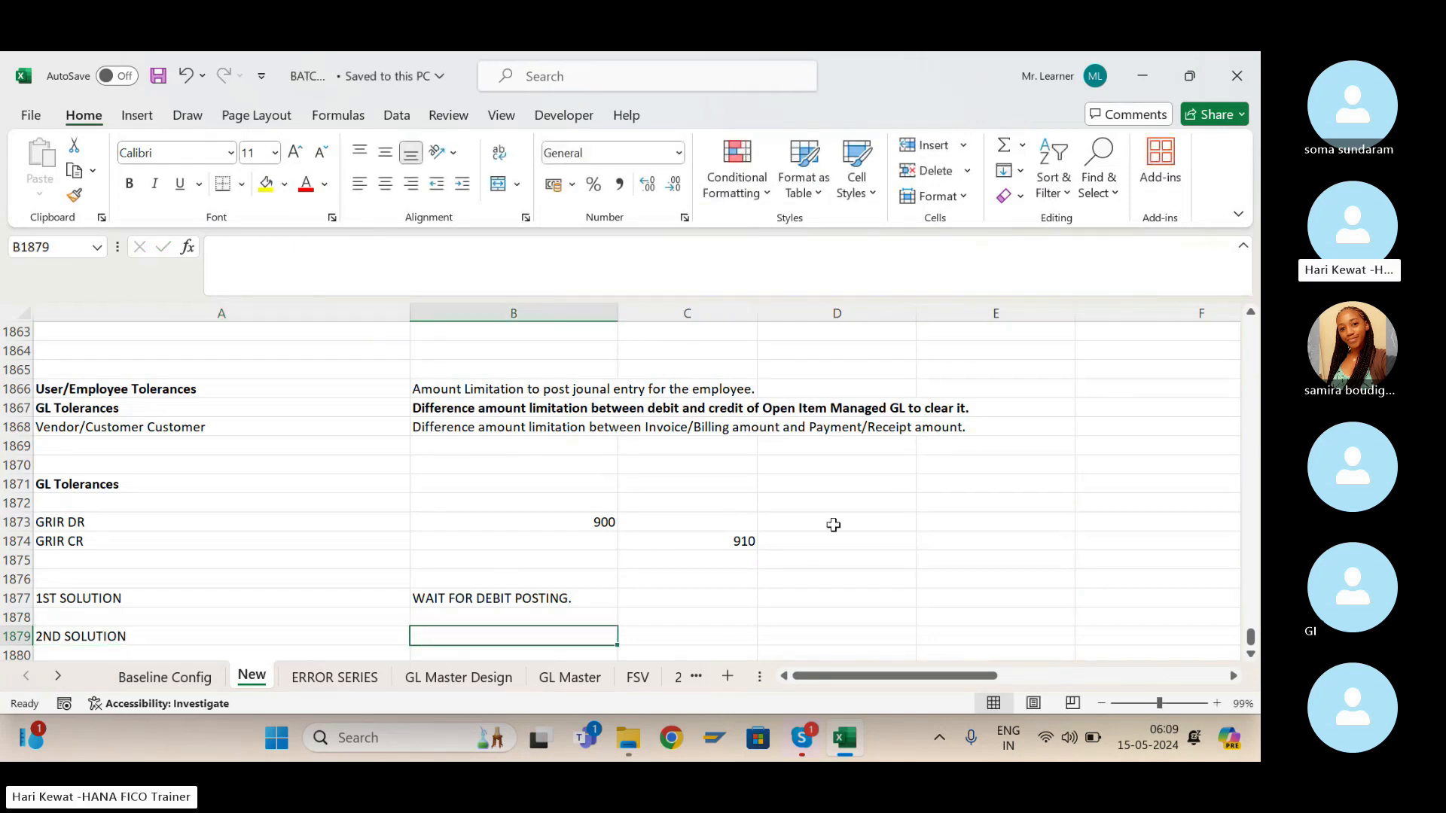
Describe the second solution as "CEALR PARTIALLY." in B1879.
click(597, 522)
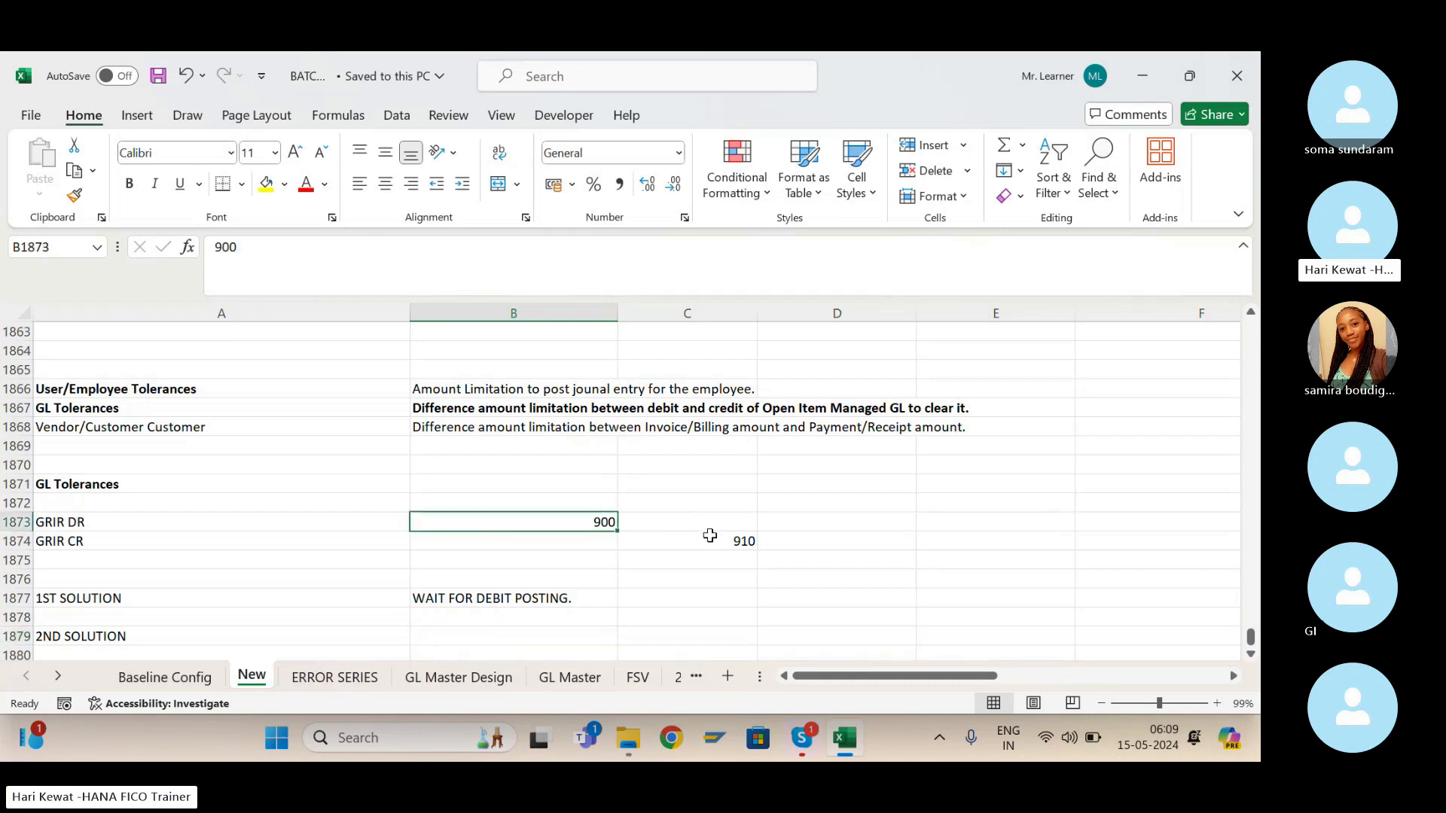
click(737, 543)
click(473, 635)
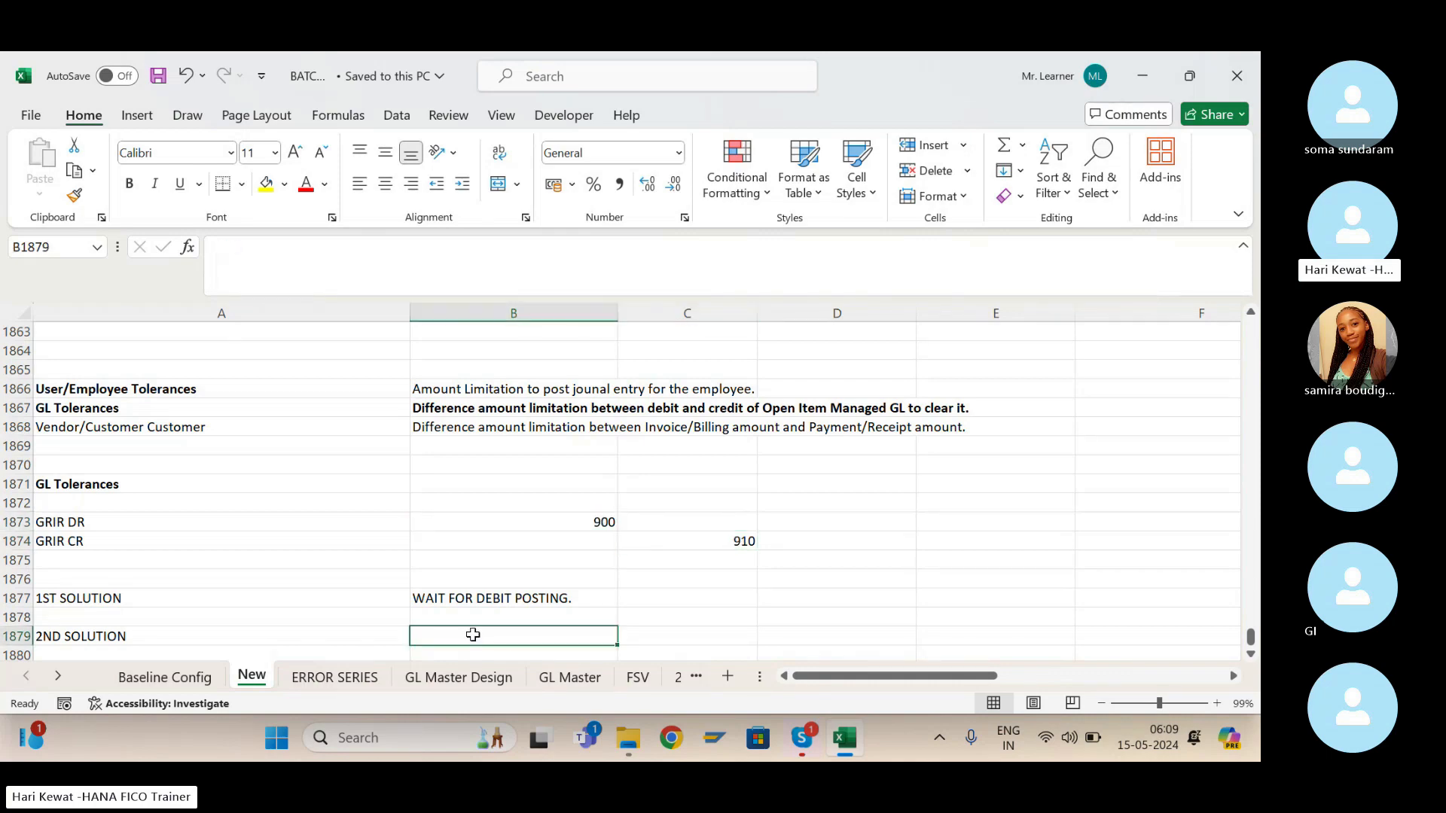
click(743, 544)
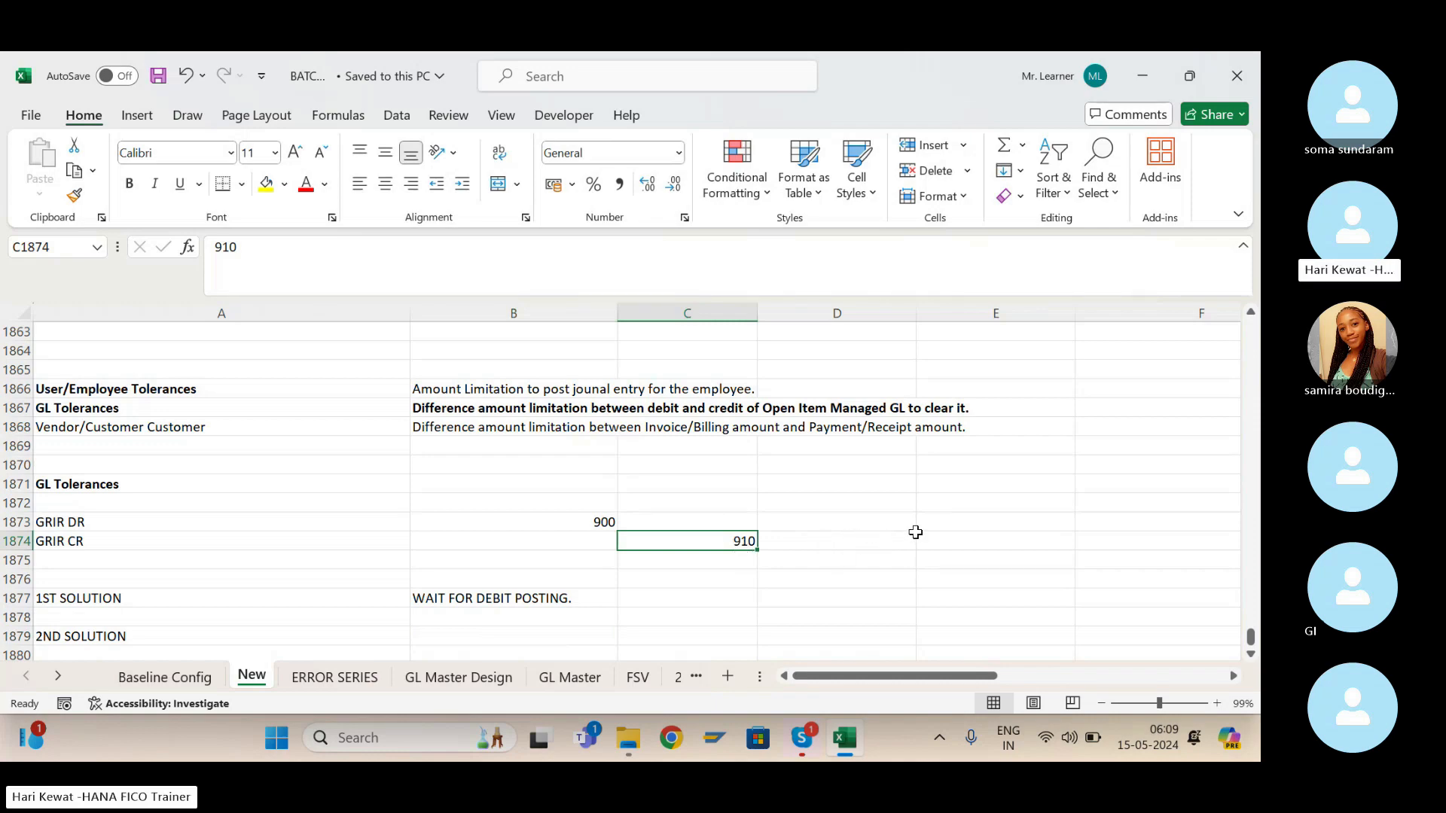
click(461, 622)
key(Return)
text(CEAL)
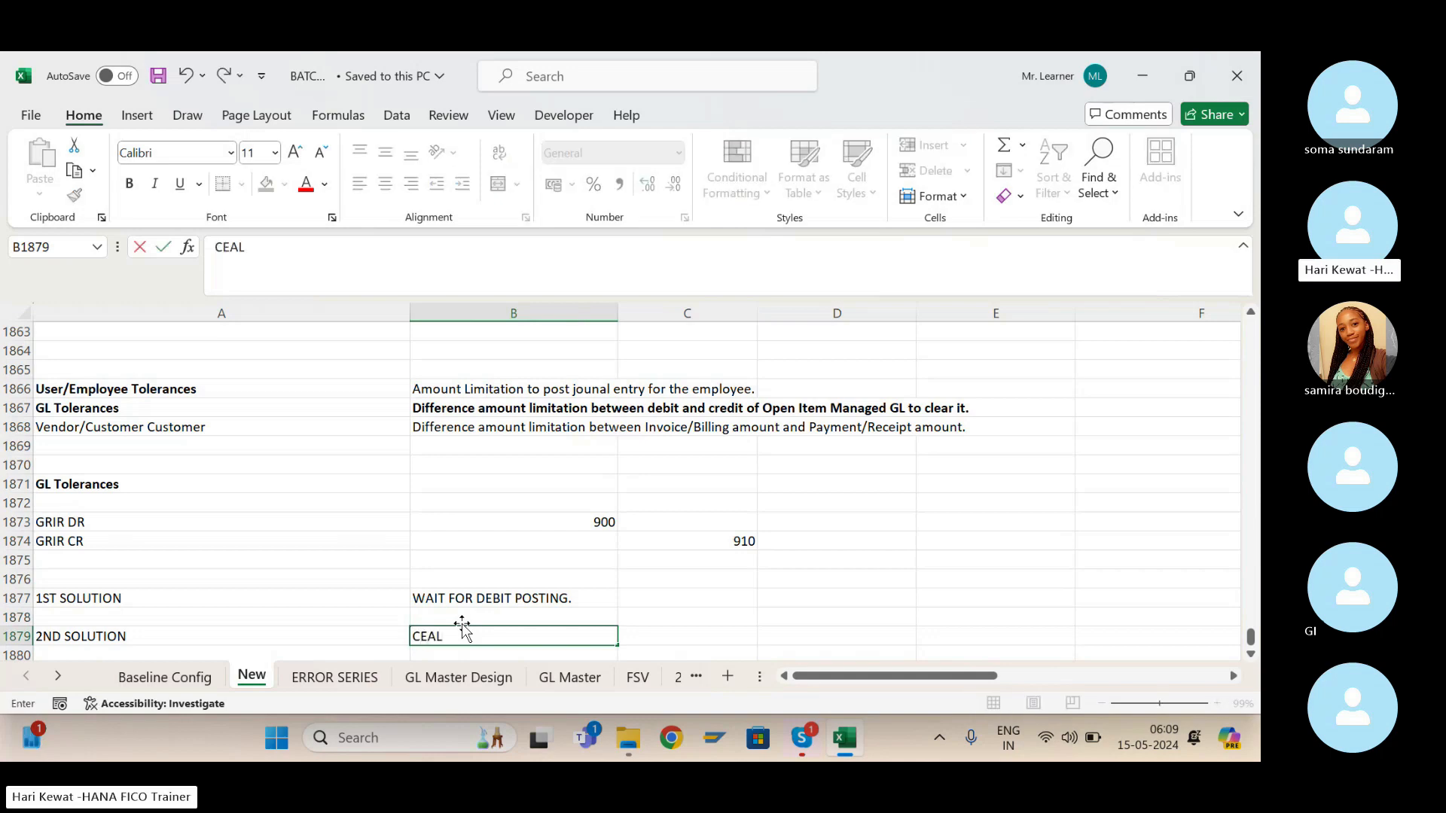
text(R PARTIALLY)
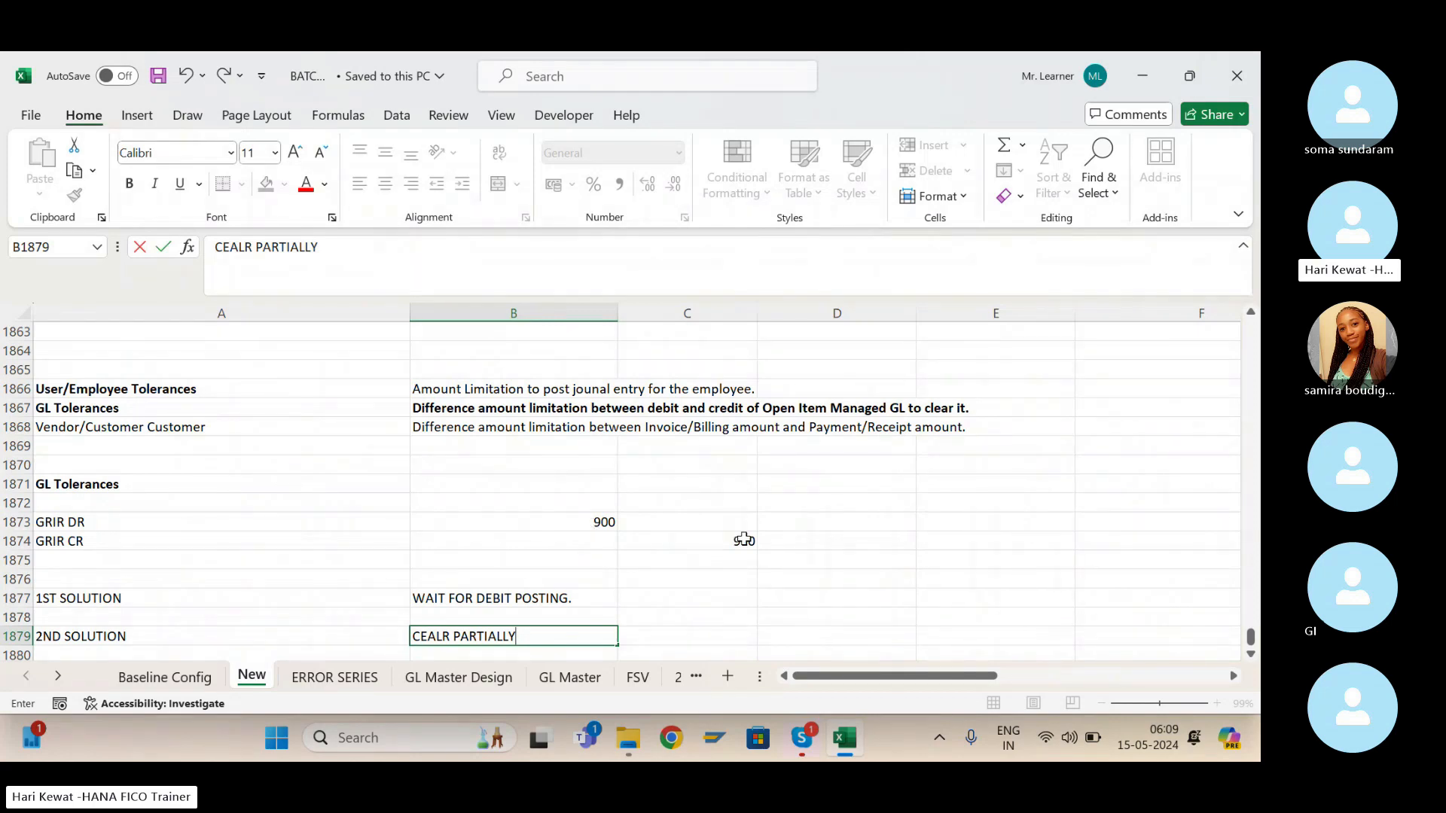
text(.)
key(Return)
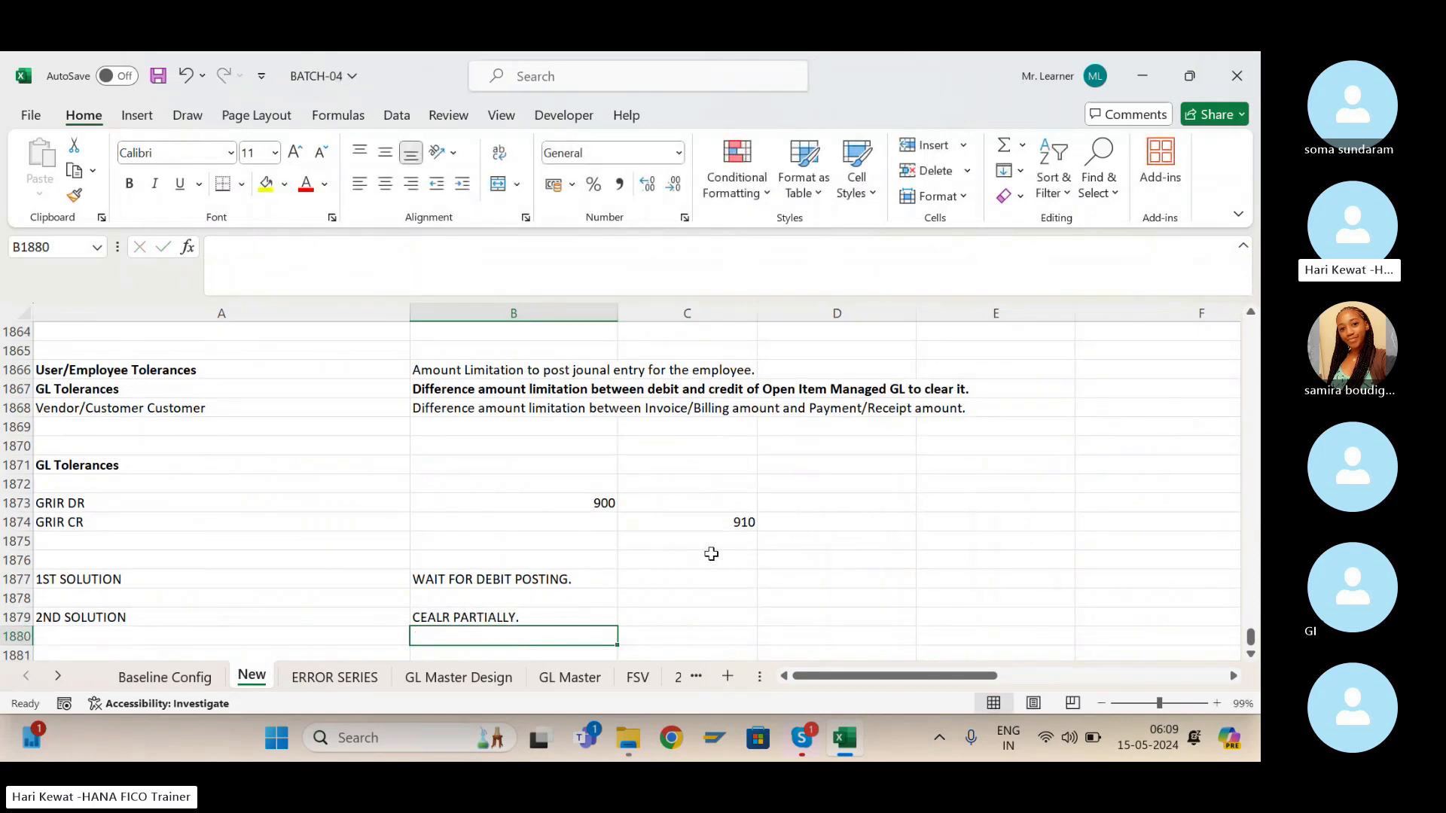
Enter the label "3RD SOLUTION" in A1881 and save the workbook.
key(Down)
key(Down)
key(Down)
key(Left)
key(Up)
key(Up)
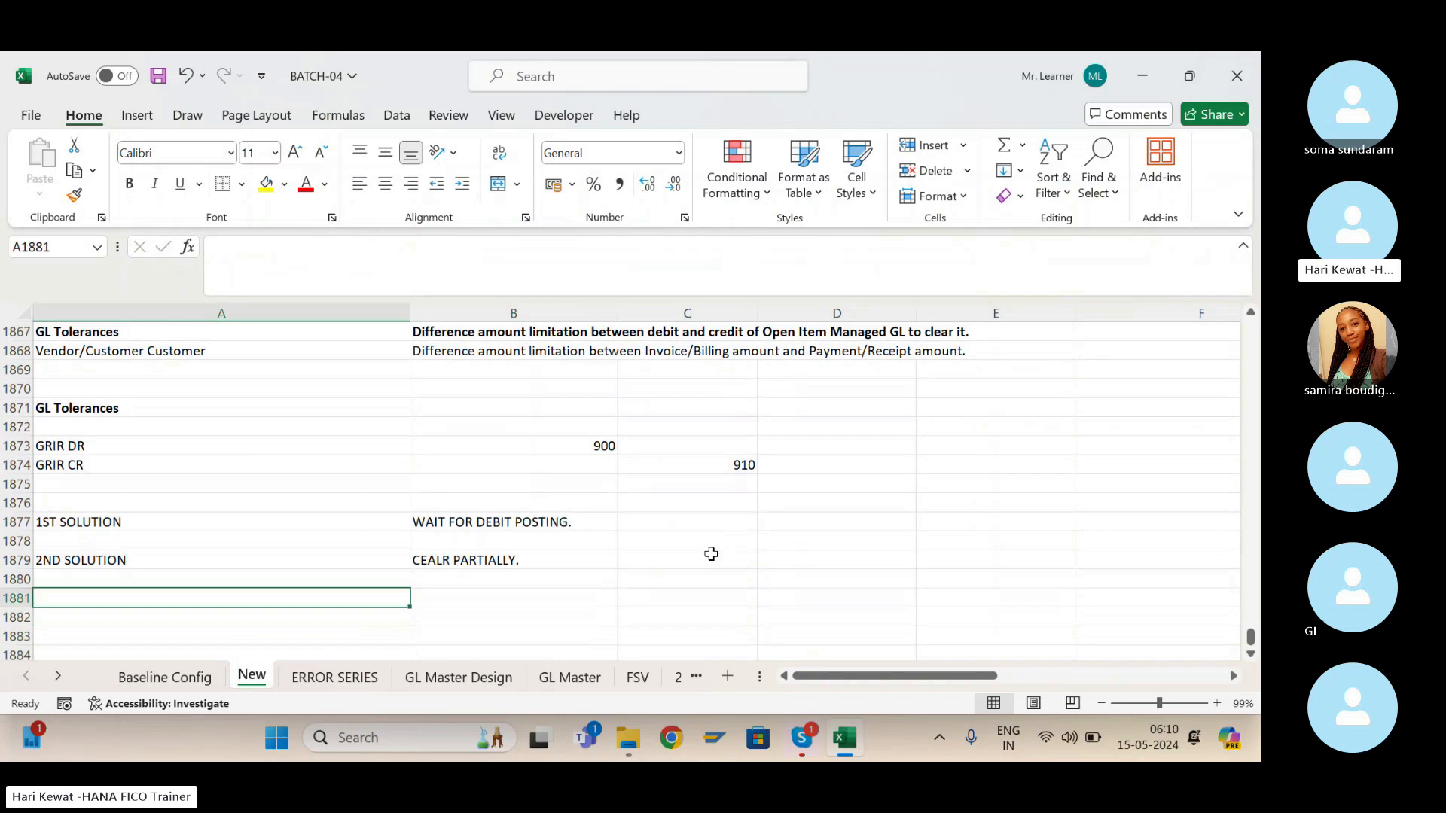
text(3RD)
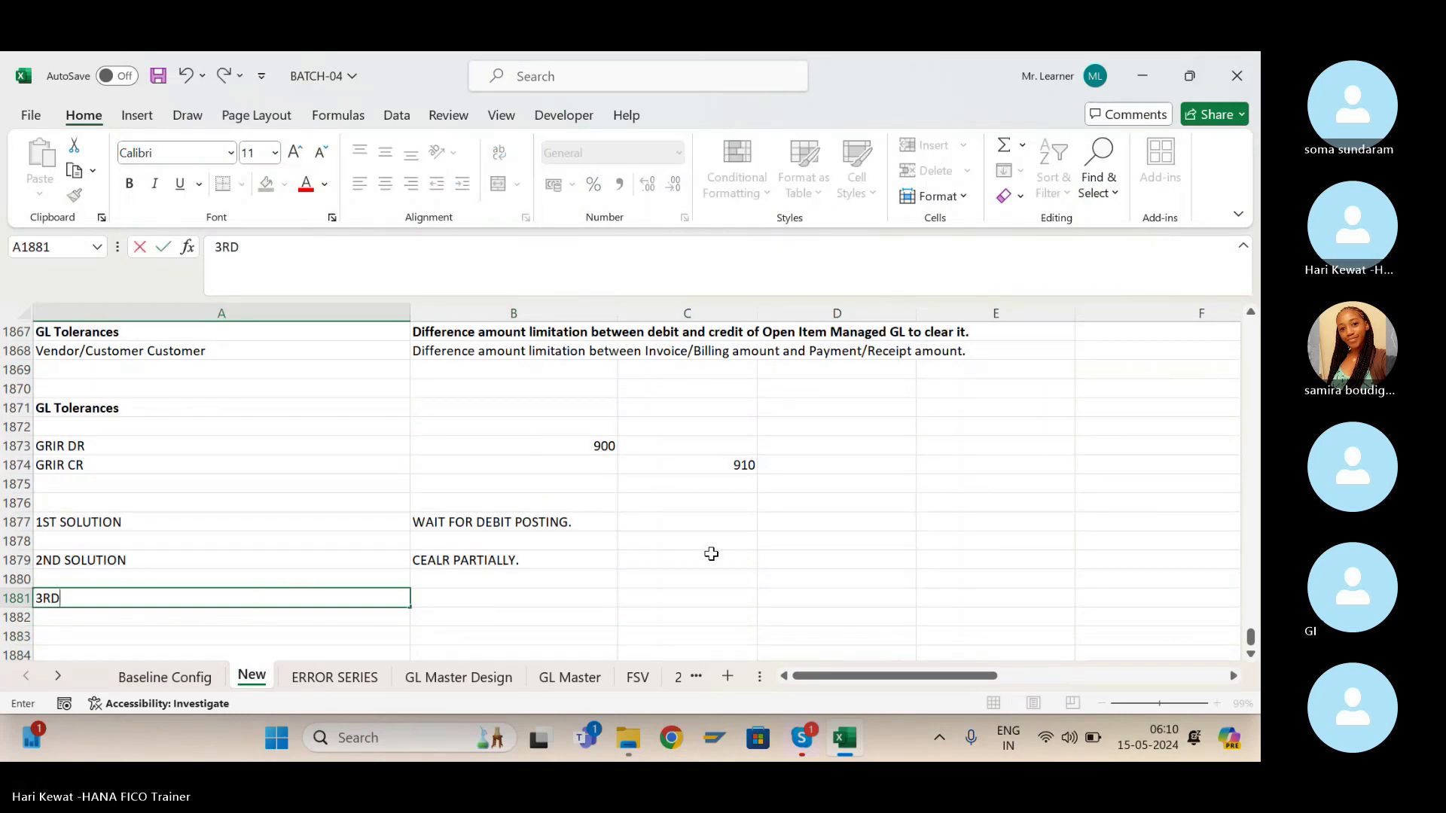
text( SOLUTION)
key(Return)
key(ctrl+s)
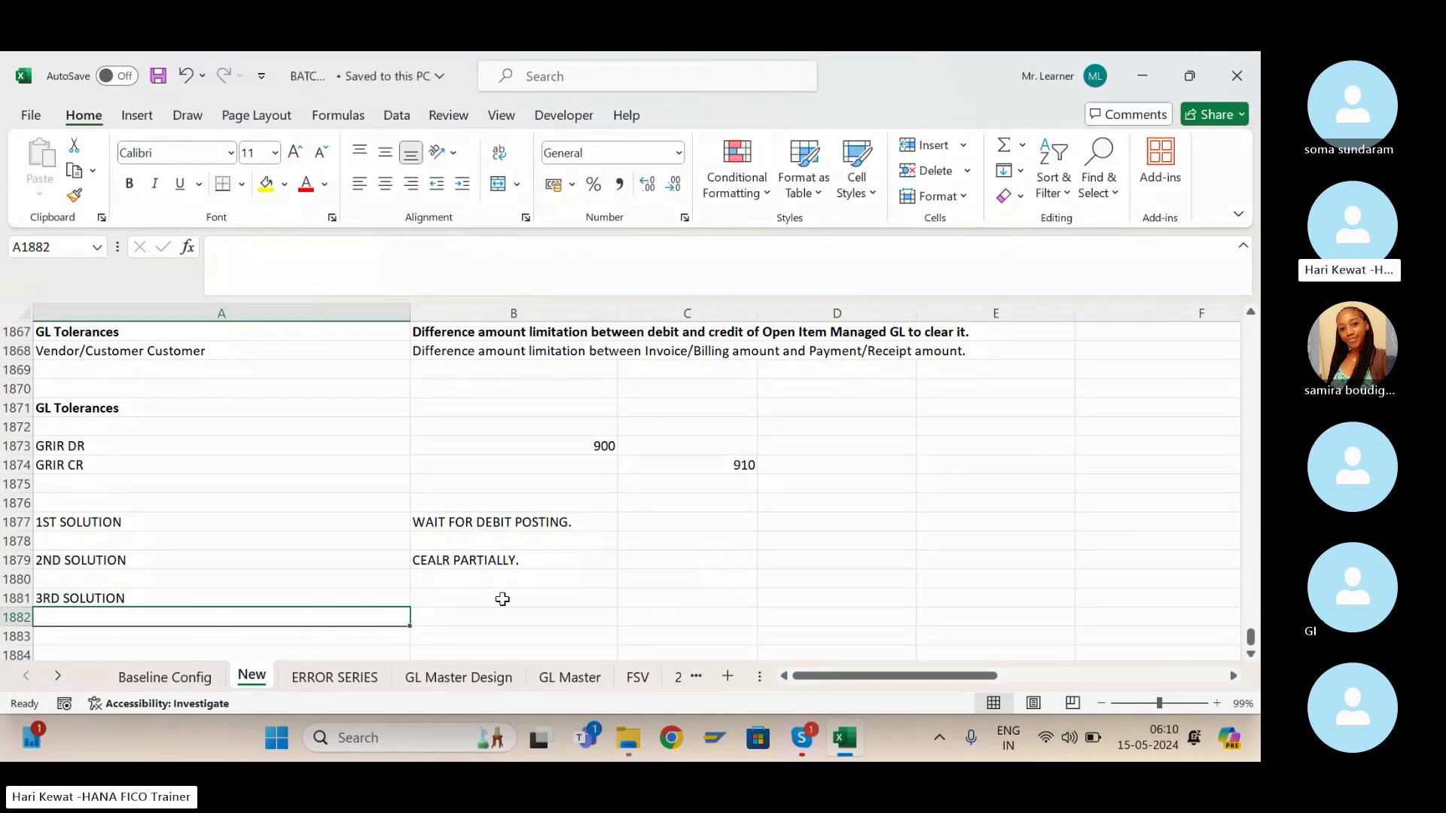
Examine the GRIR debit amount in B1873 and credit amount in C1874 against the first two solutions.
click(468, 598)
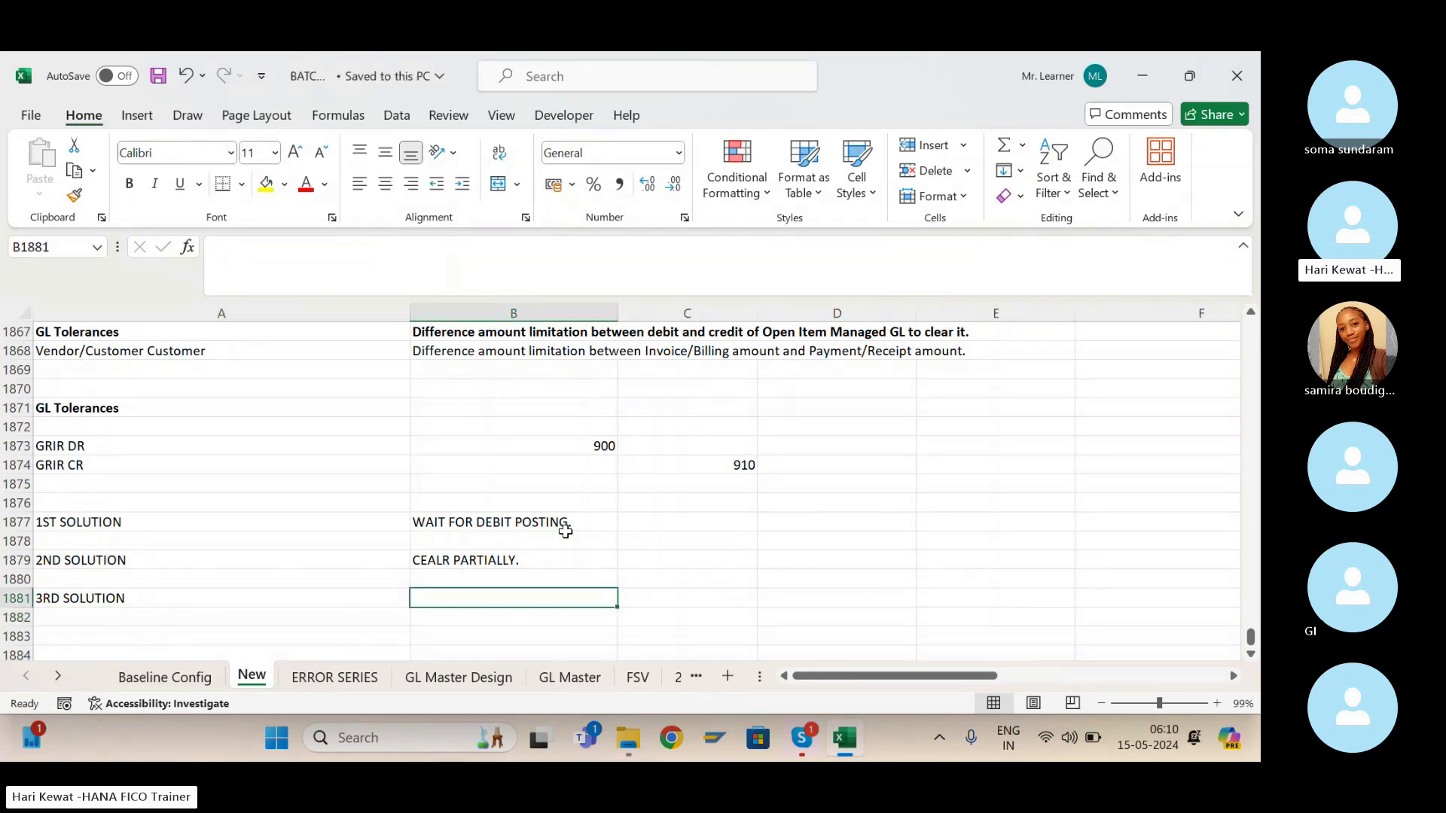
click(603, 445)
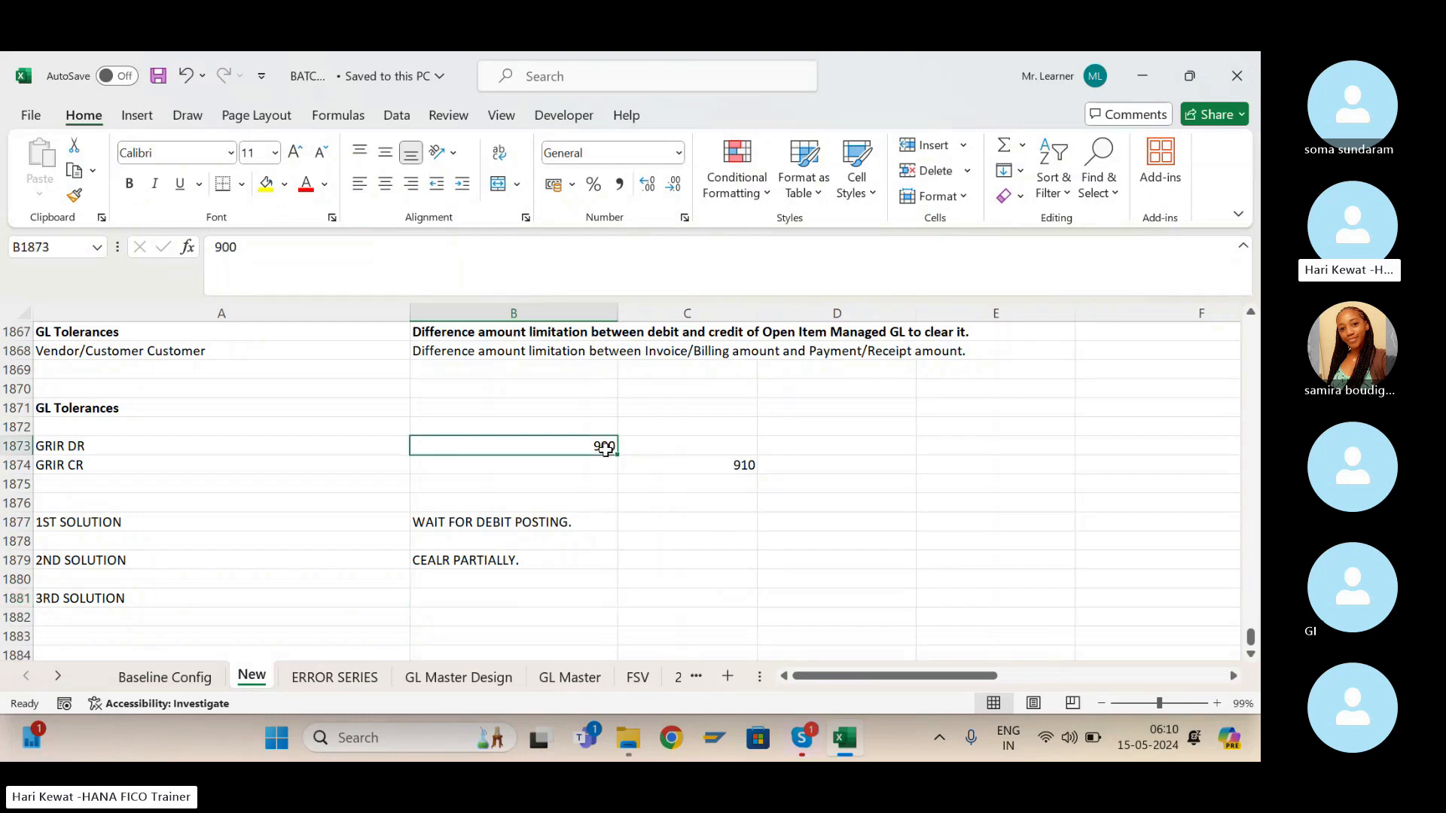
click(480, 522)
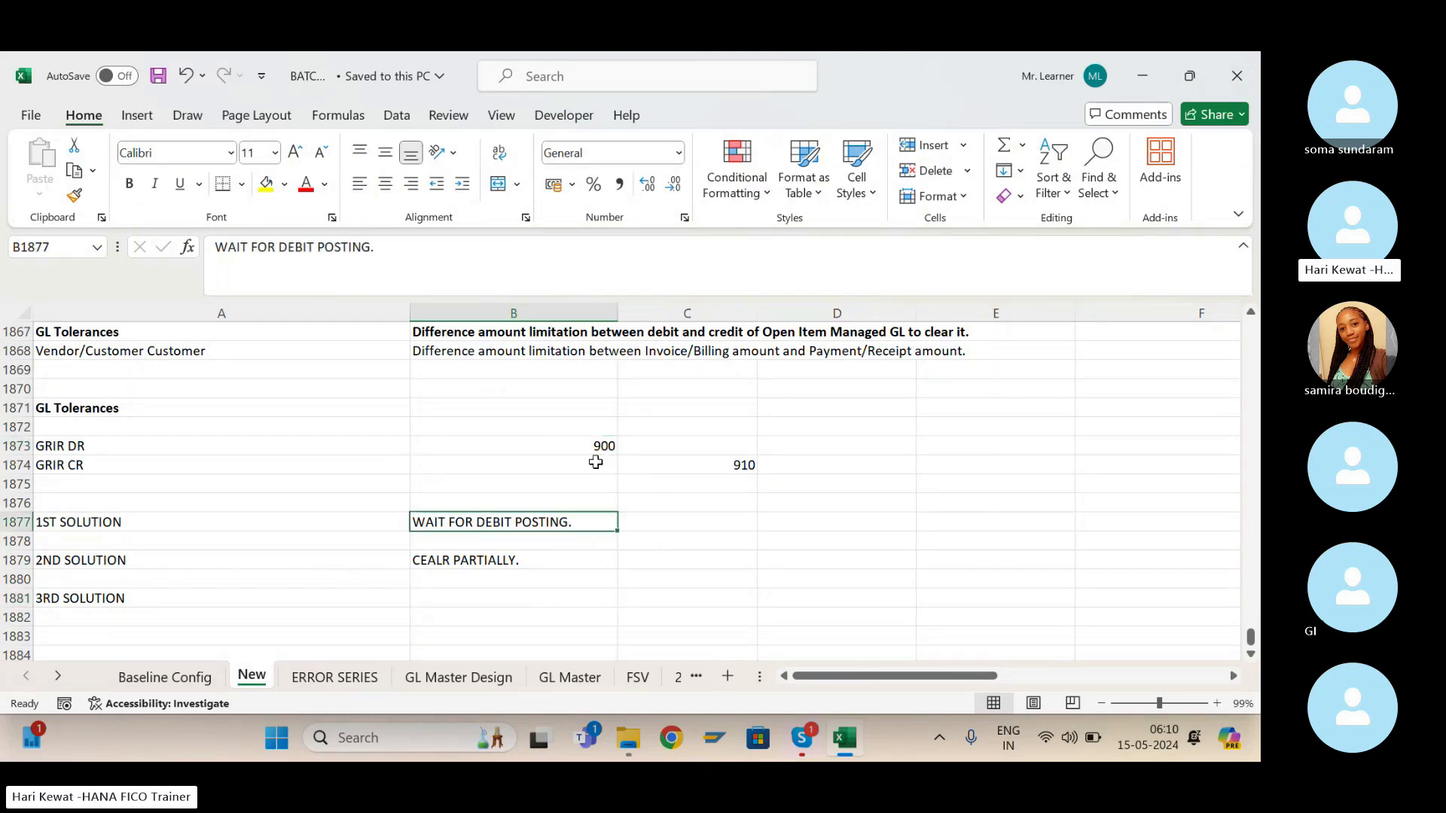
click(597, 444)
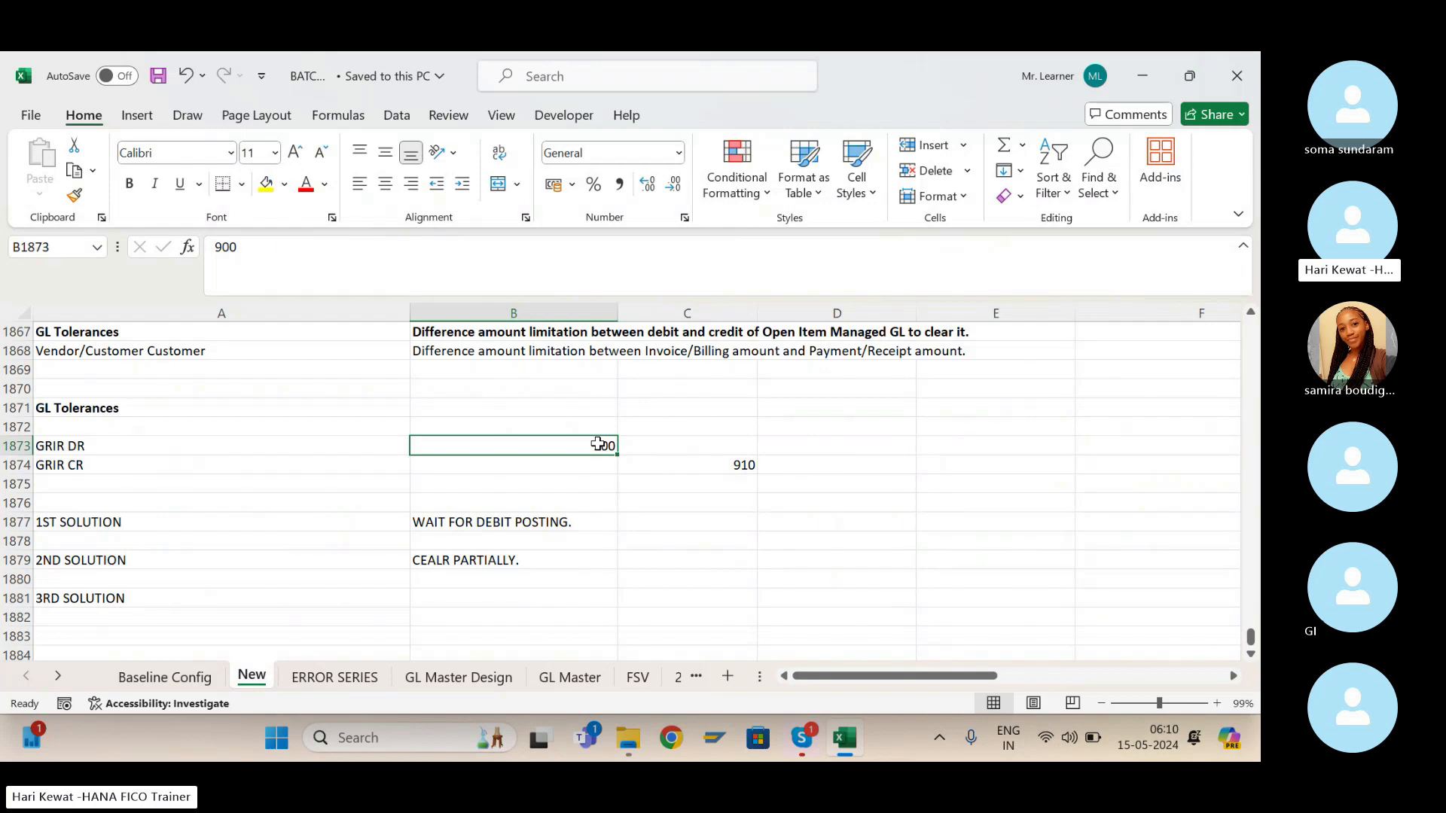
click(473, 561)
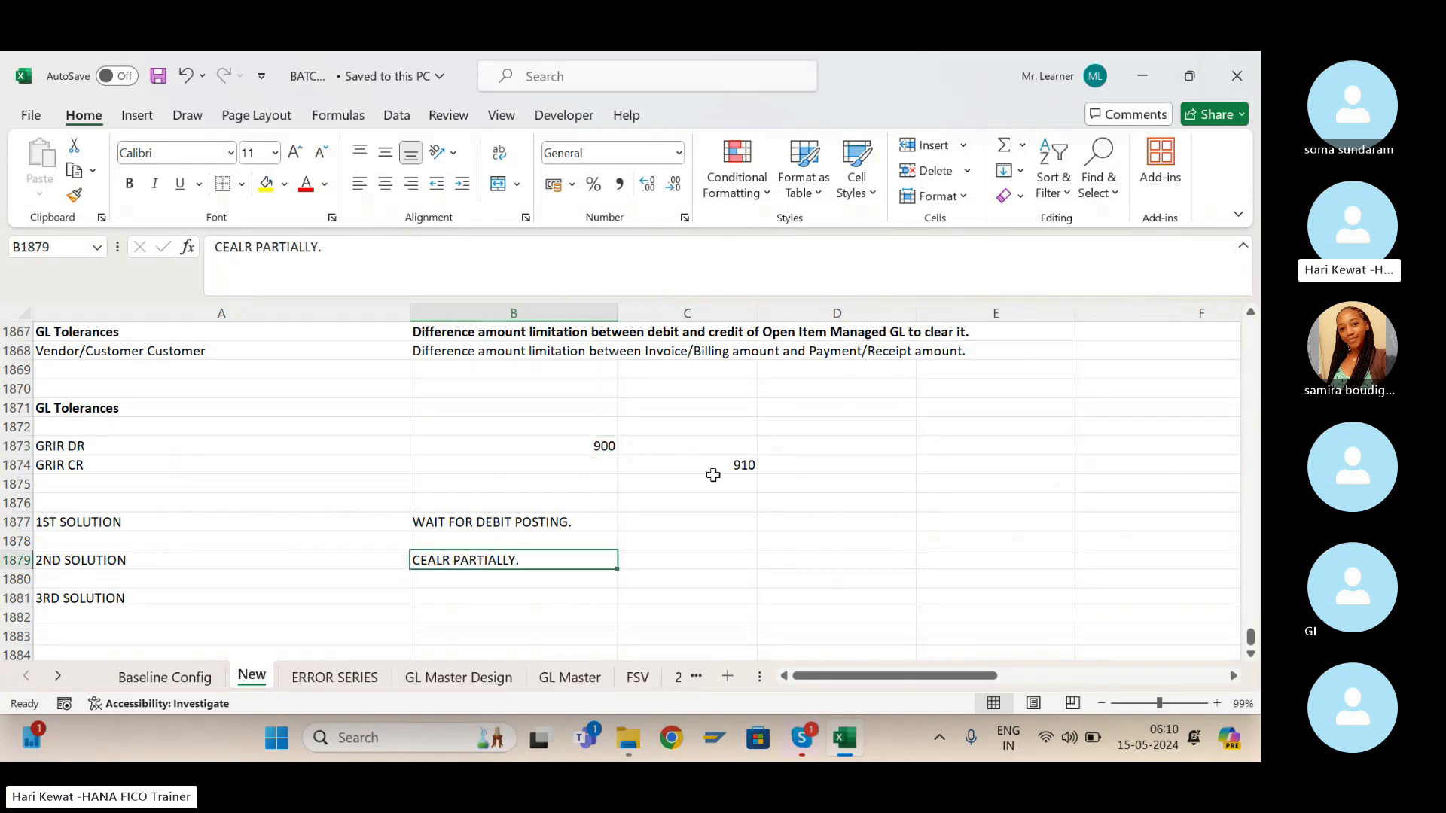
click(811, 461)
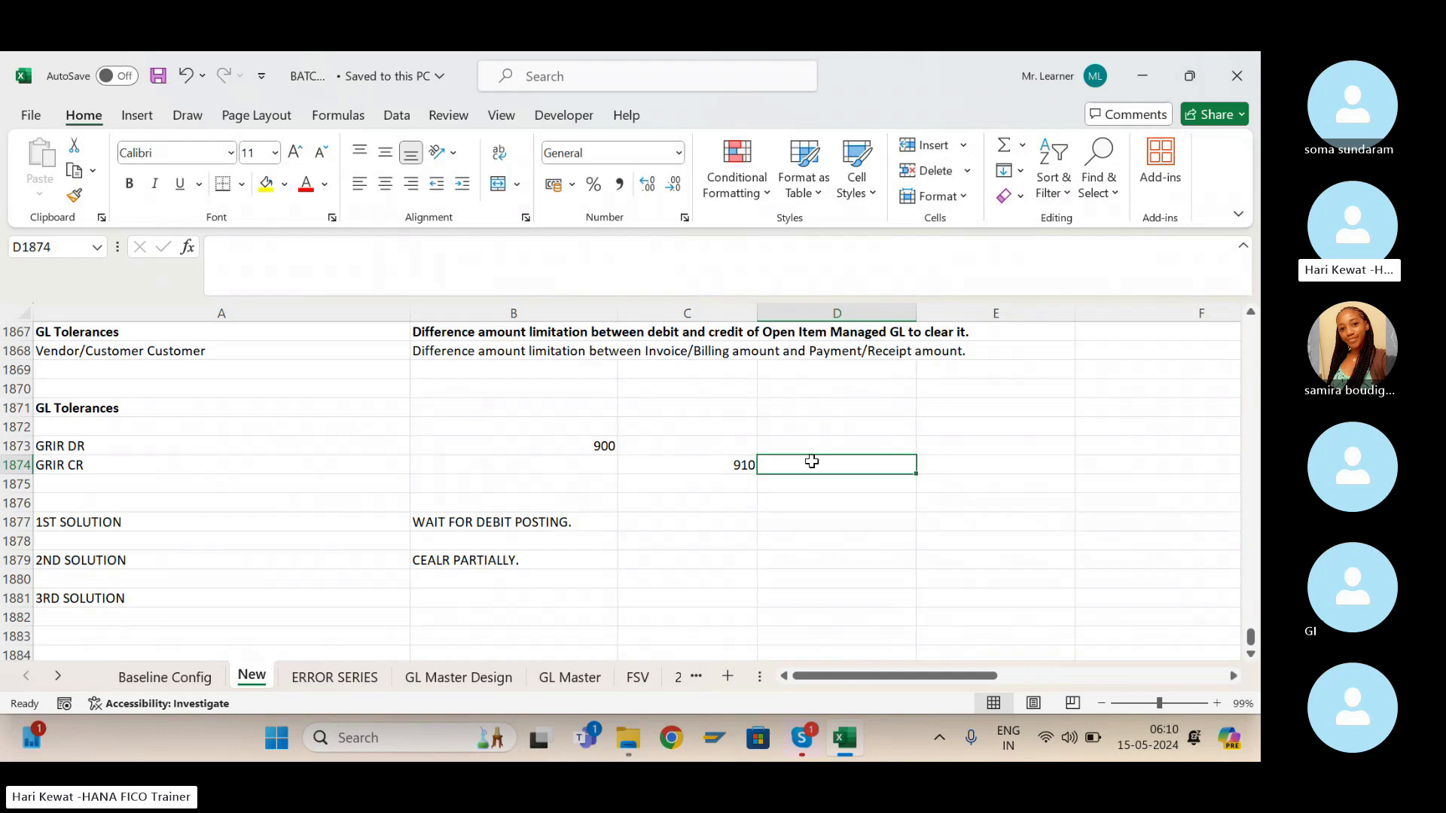
click(592, 446)
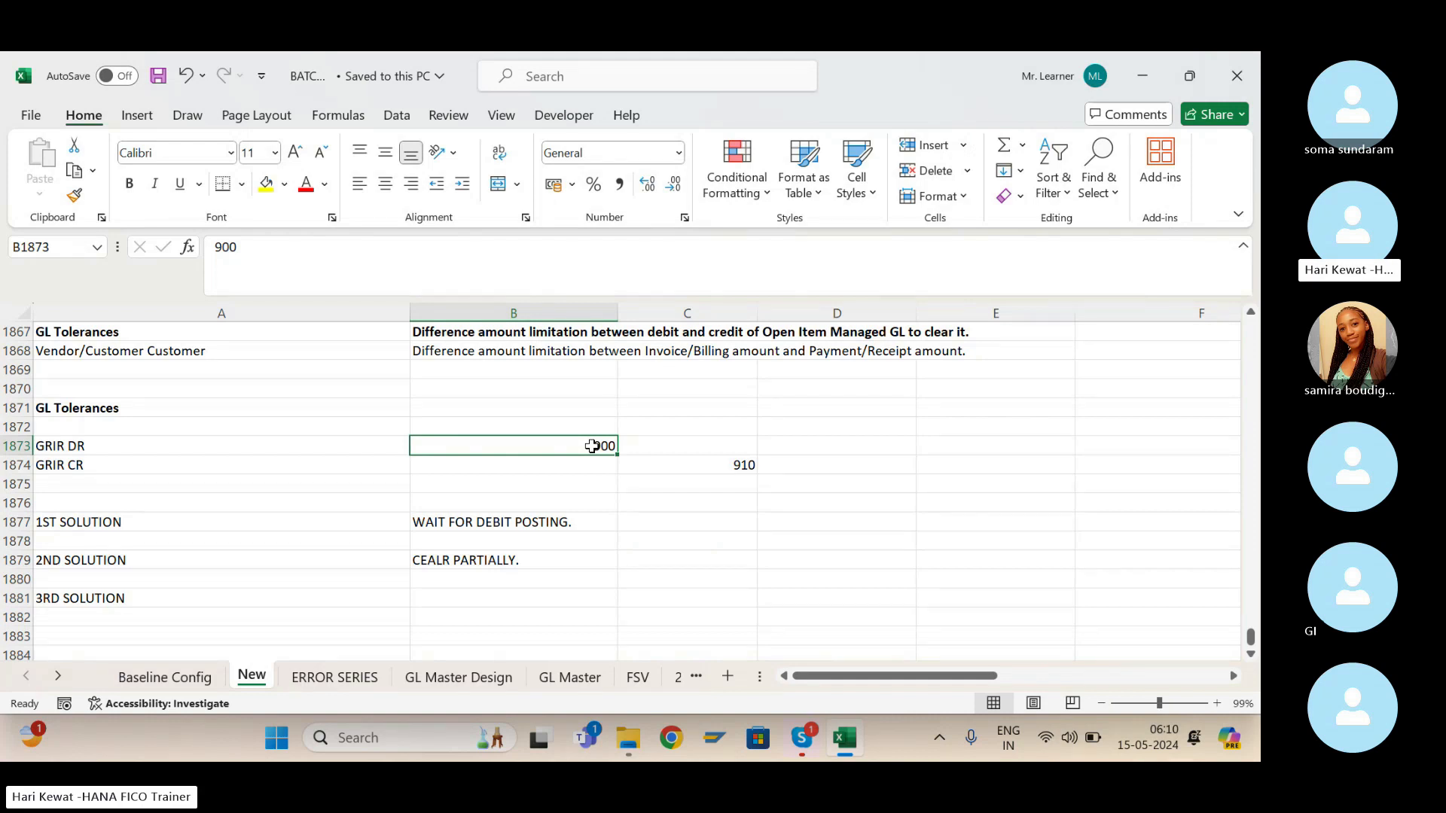
click(720, 470)
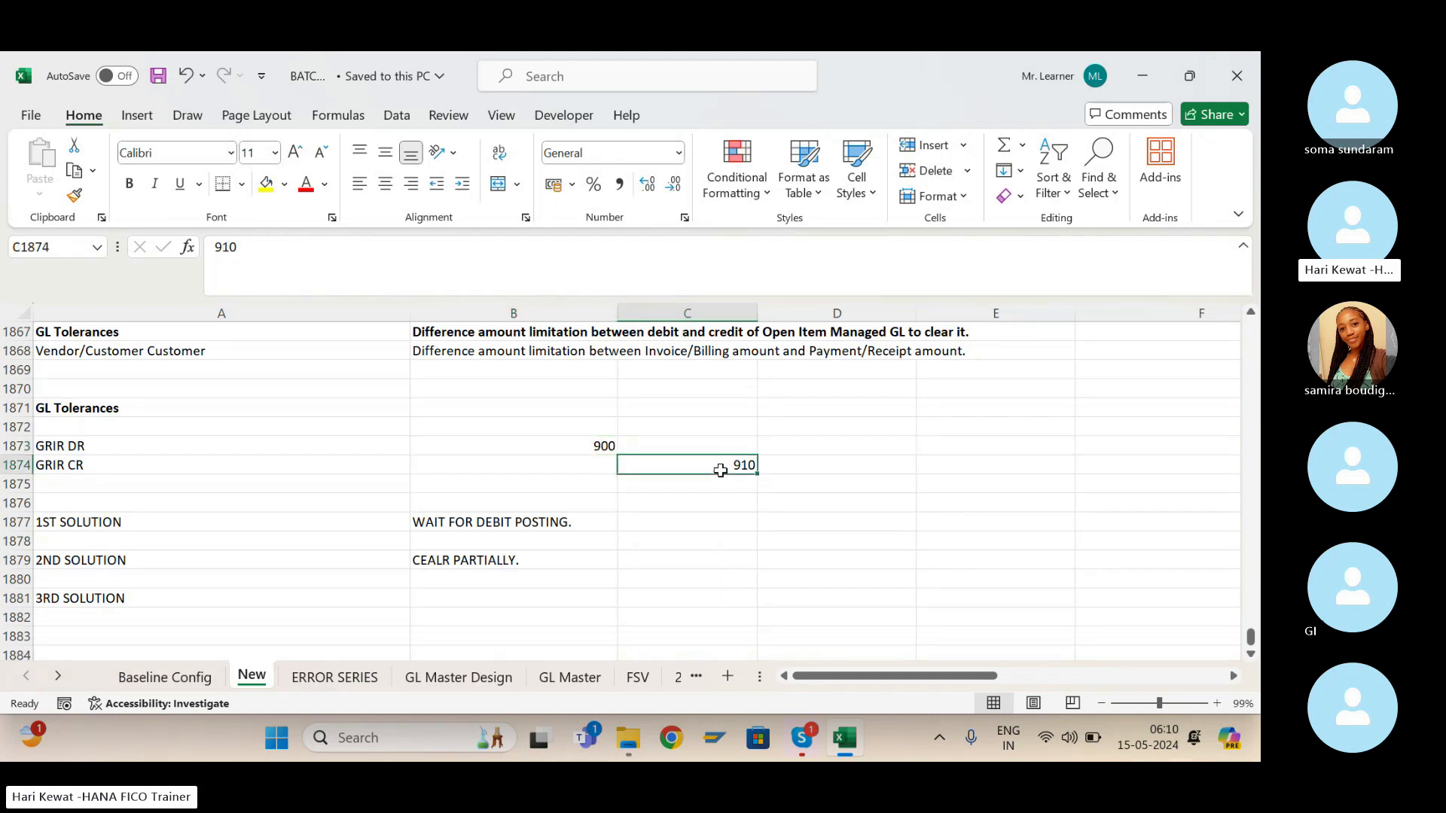
click(136, 581)
click(609, 444)
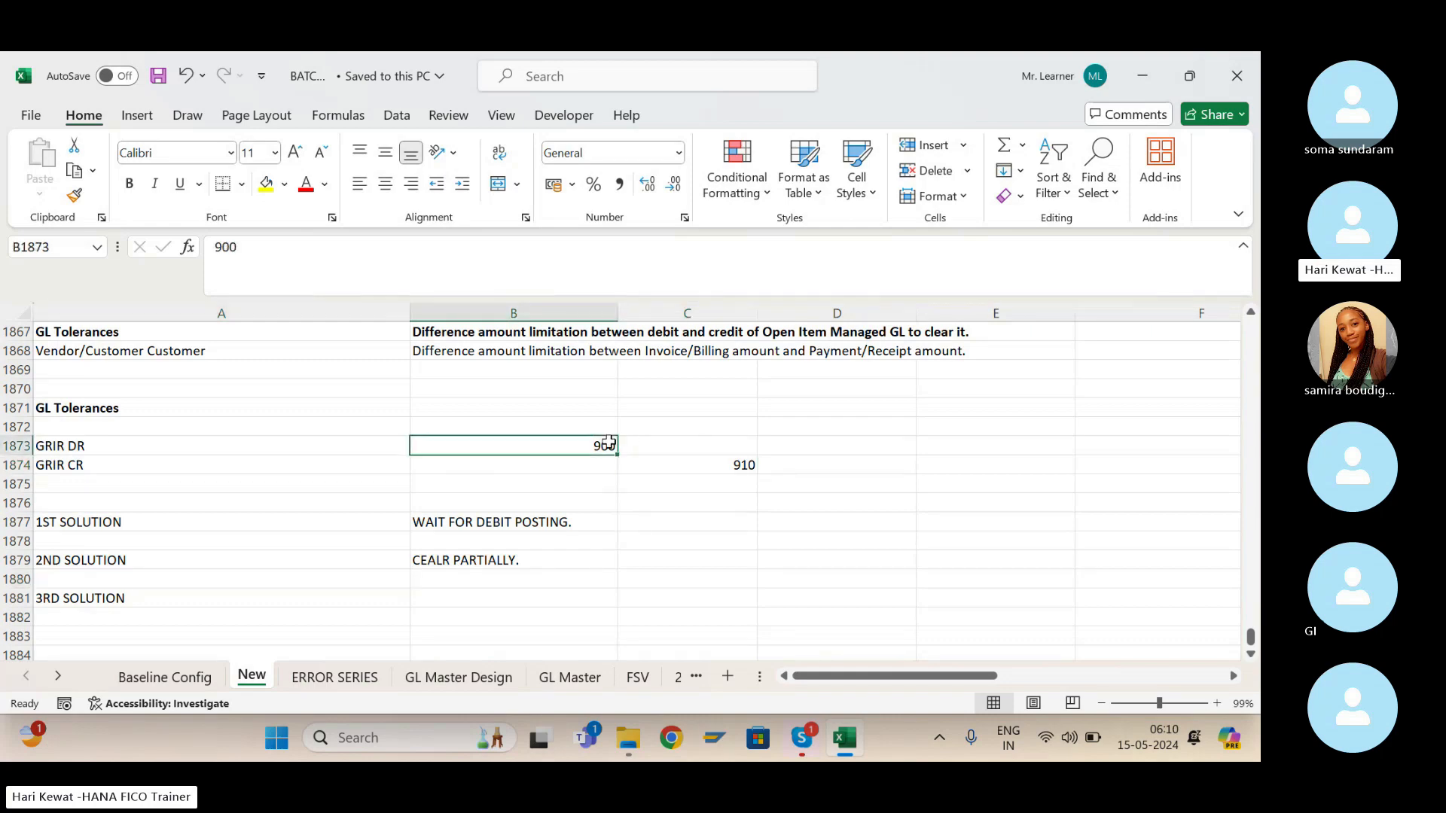
click(752, 465)
click(605, 445)
click(736, 471)
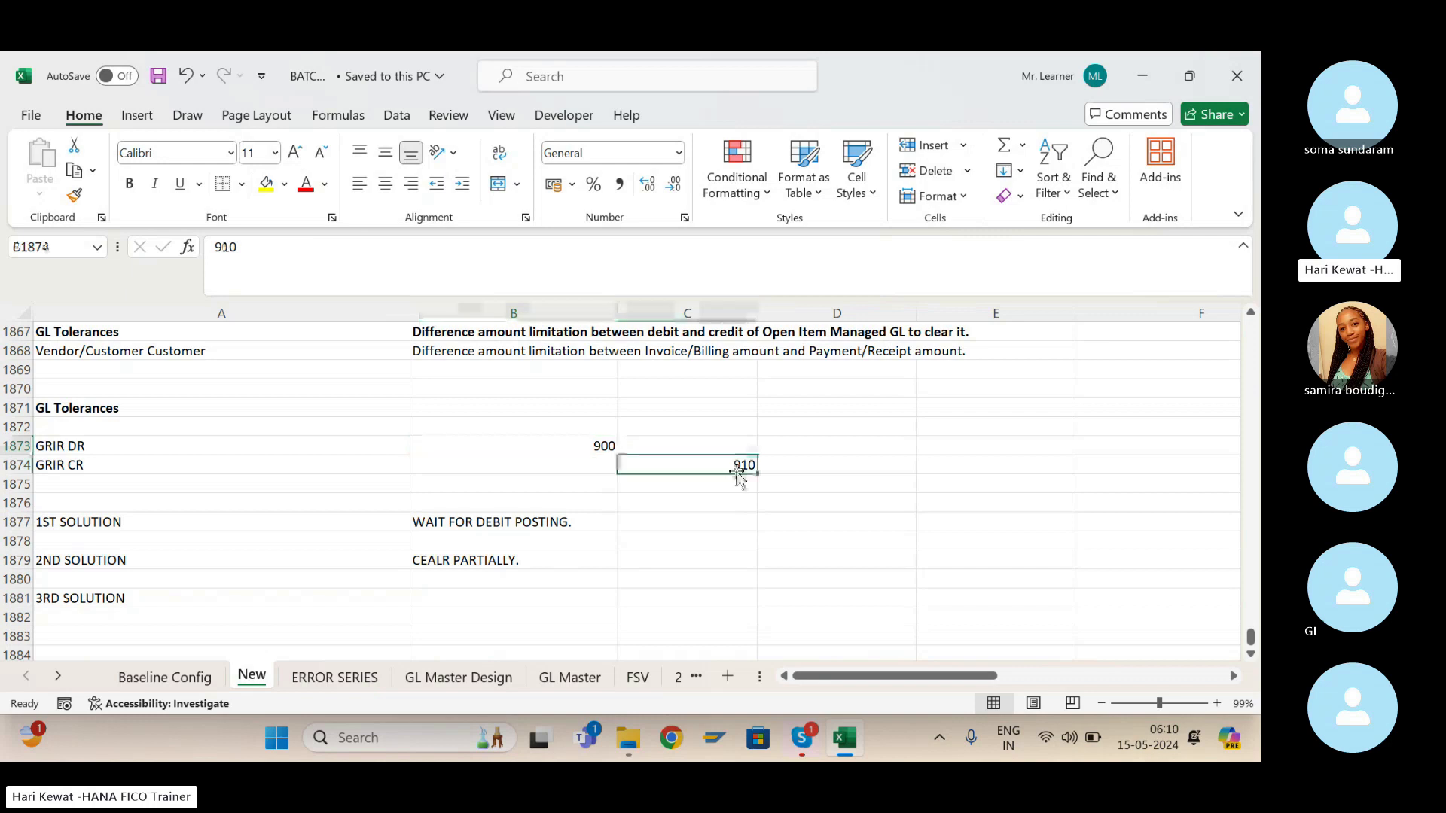
click(597, 447)
click(746, 465)
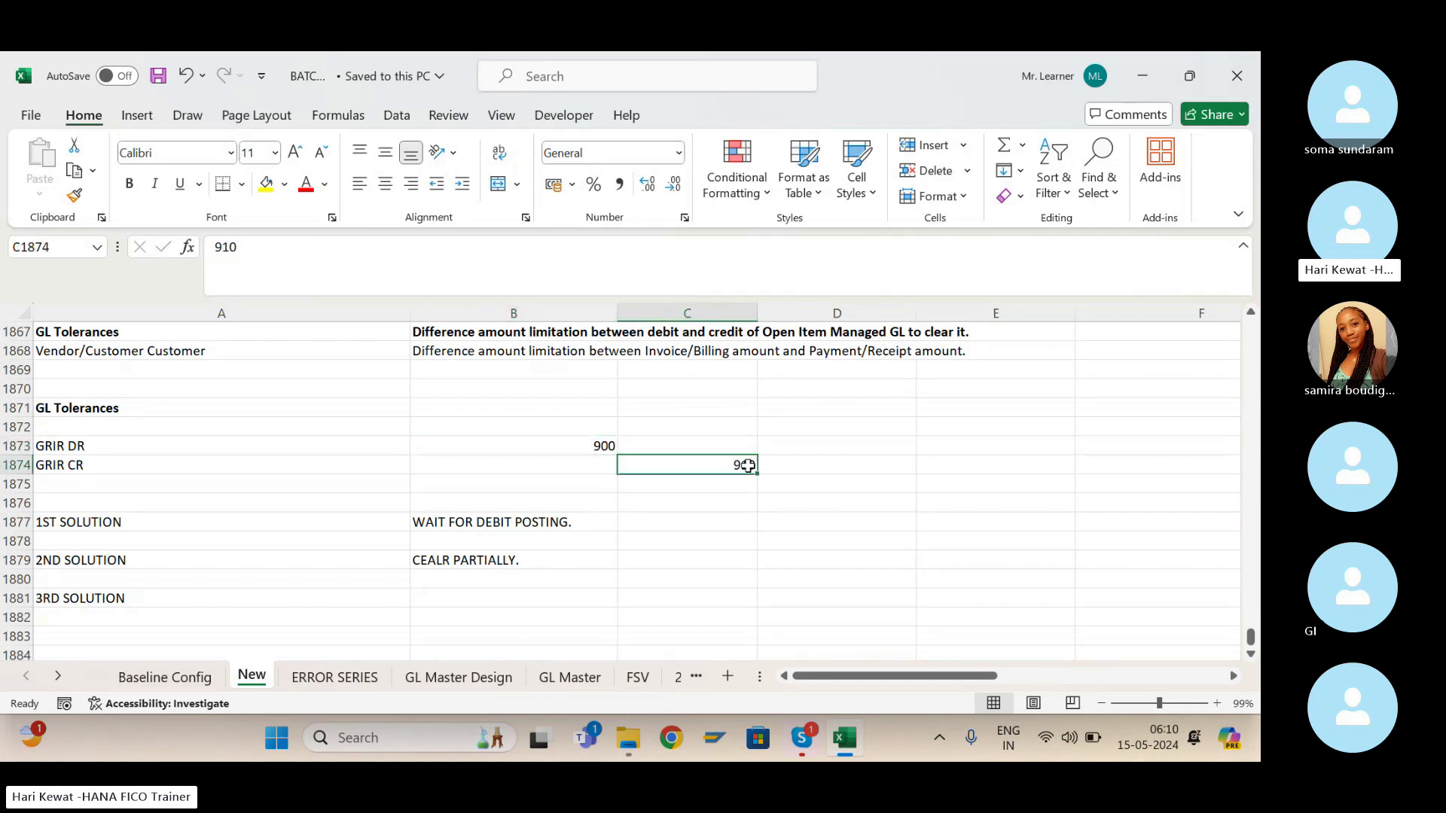
Enter "GL TOLERANCES" in B1881 as the third solution.
click(435, 603)
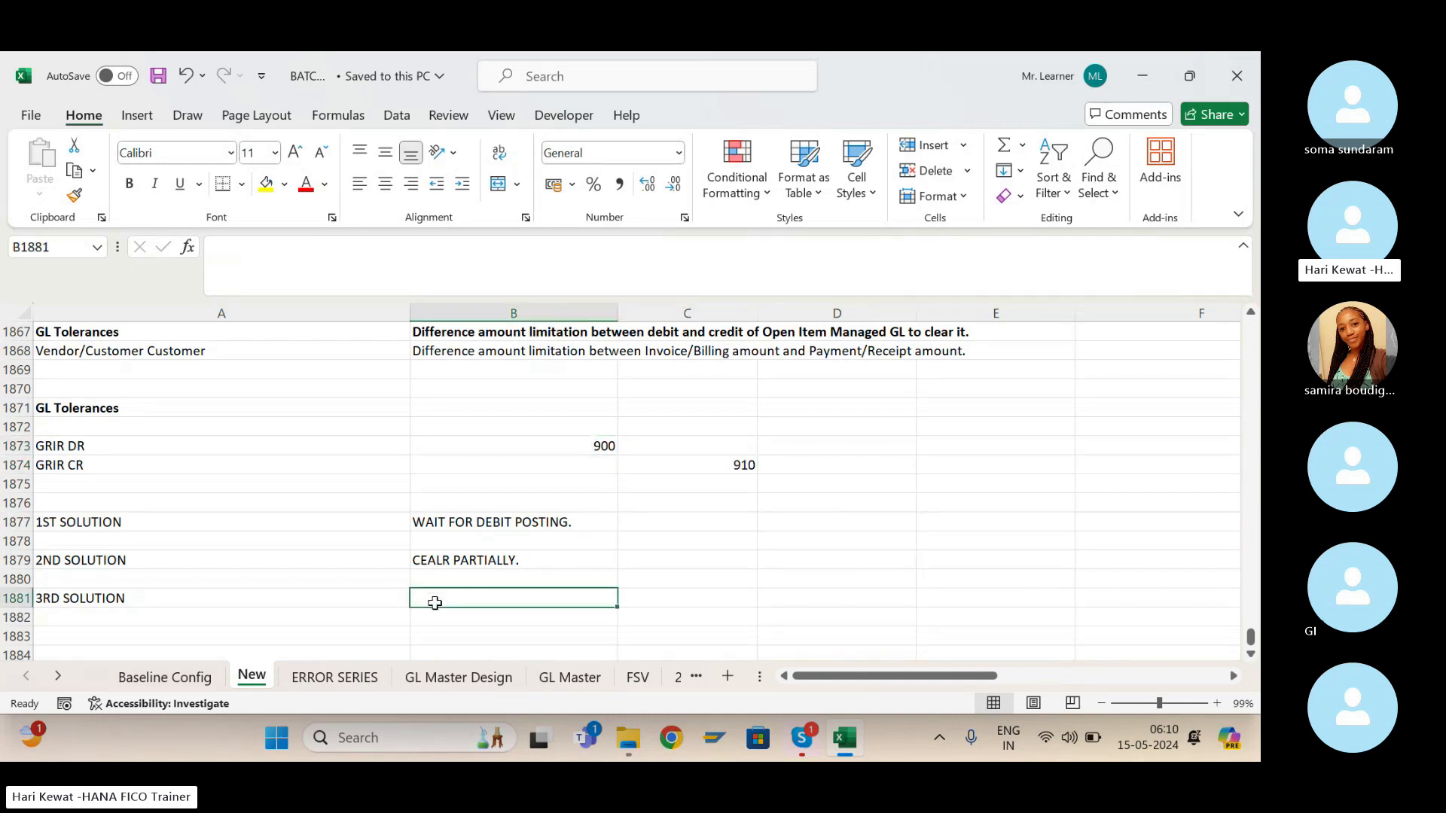
text(GL TOL)
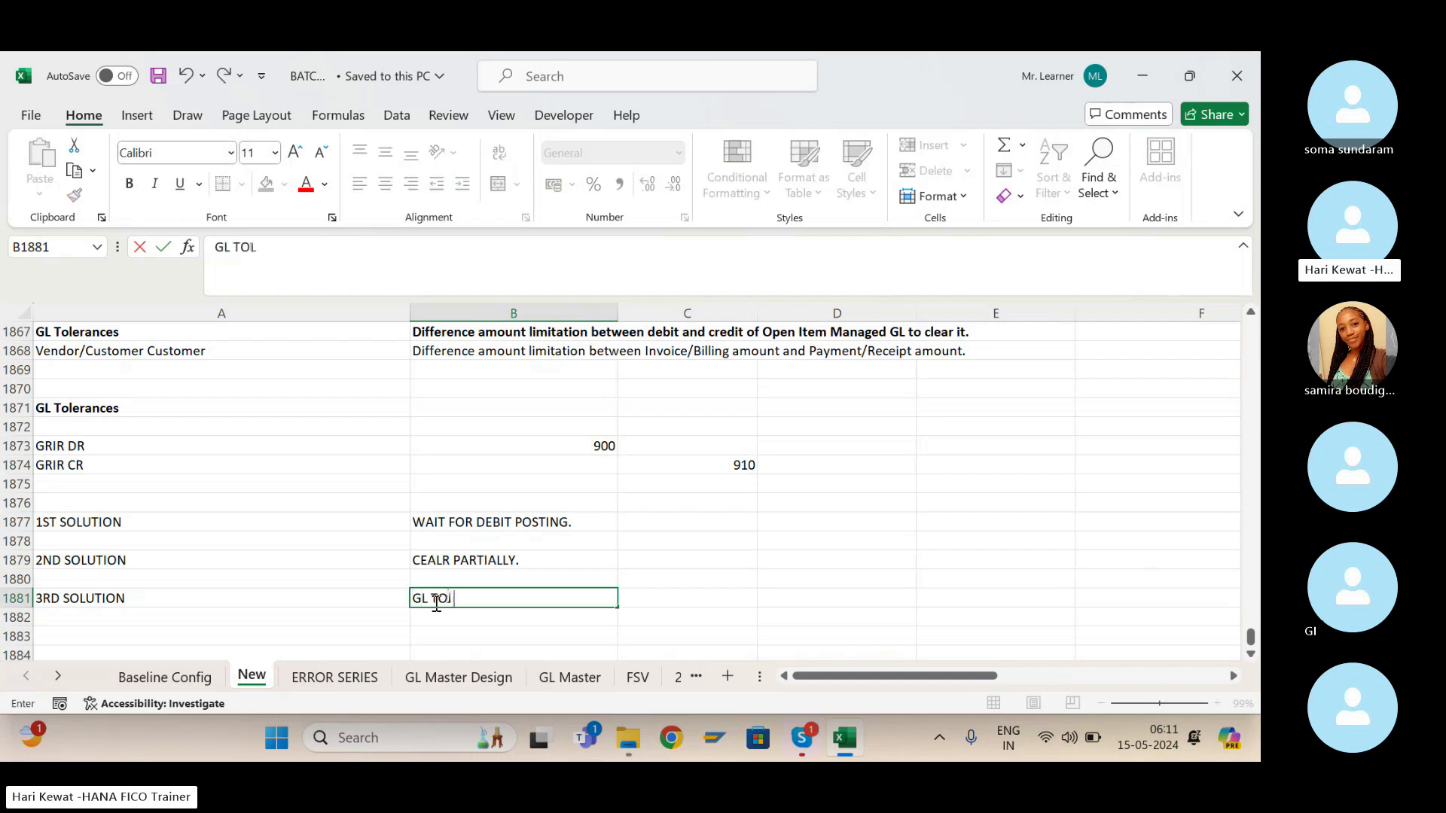
text(EANCE)
key(BackSpace)
key(BackSpace)
text(RANCES)
key(Return)
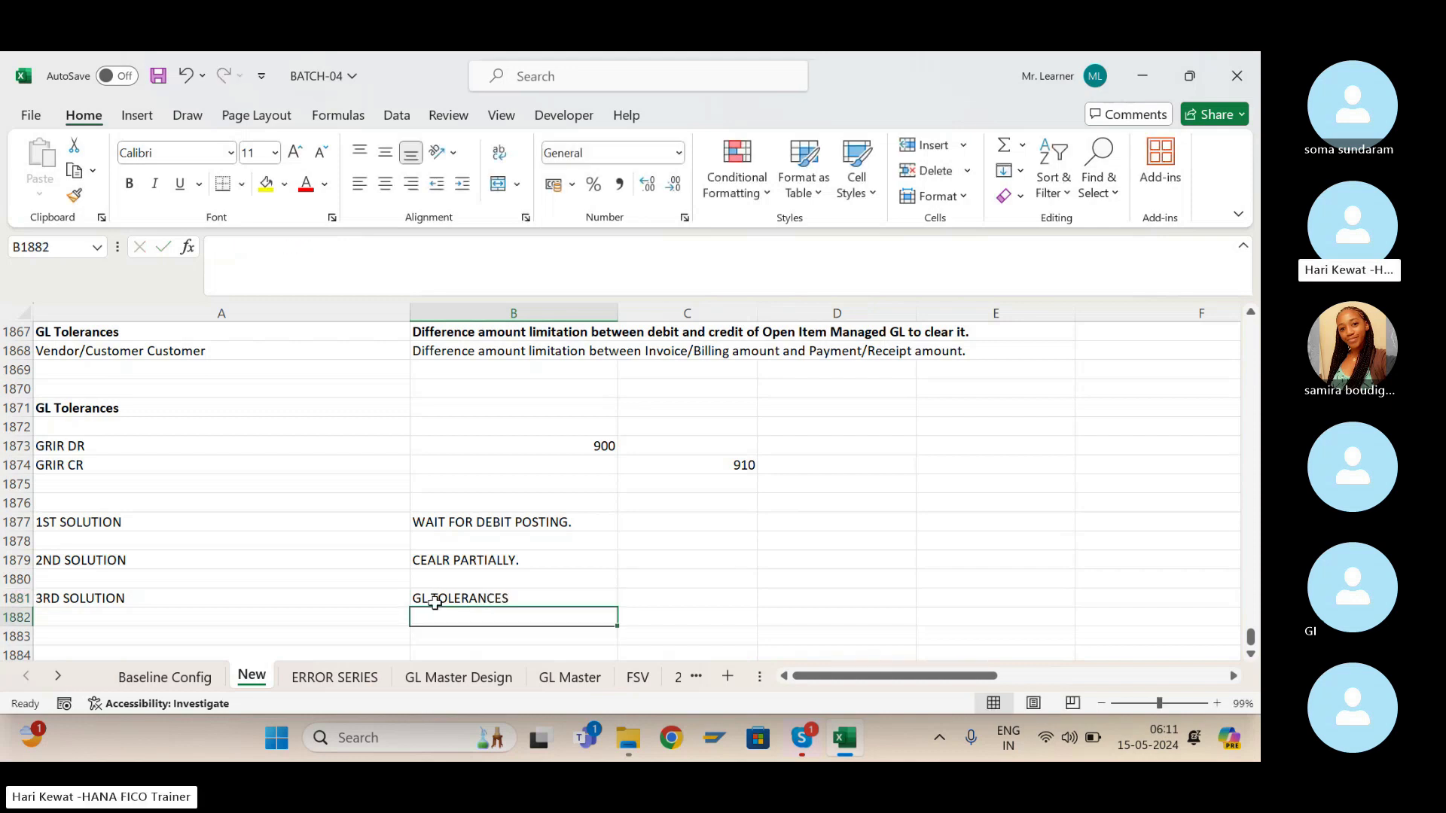
Make the third solution "GL TOLERANCES" in B1881 bold and save the workbook.
click(435, 601)
key(ctrl+s)
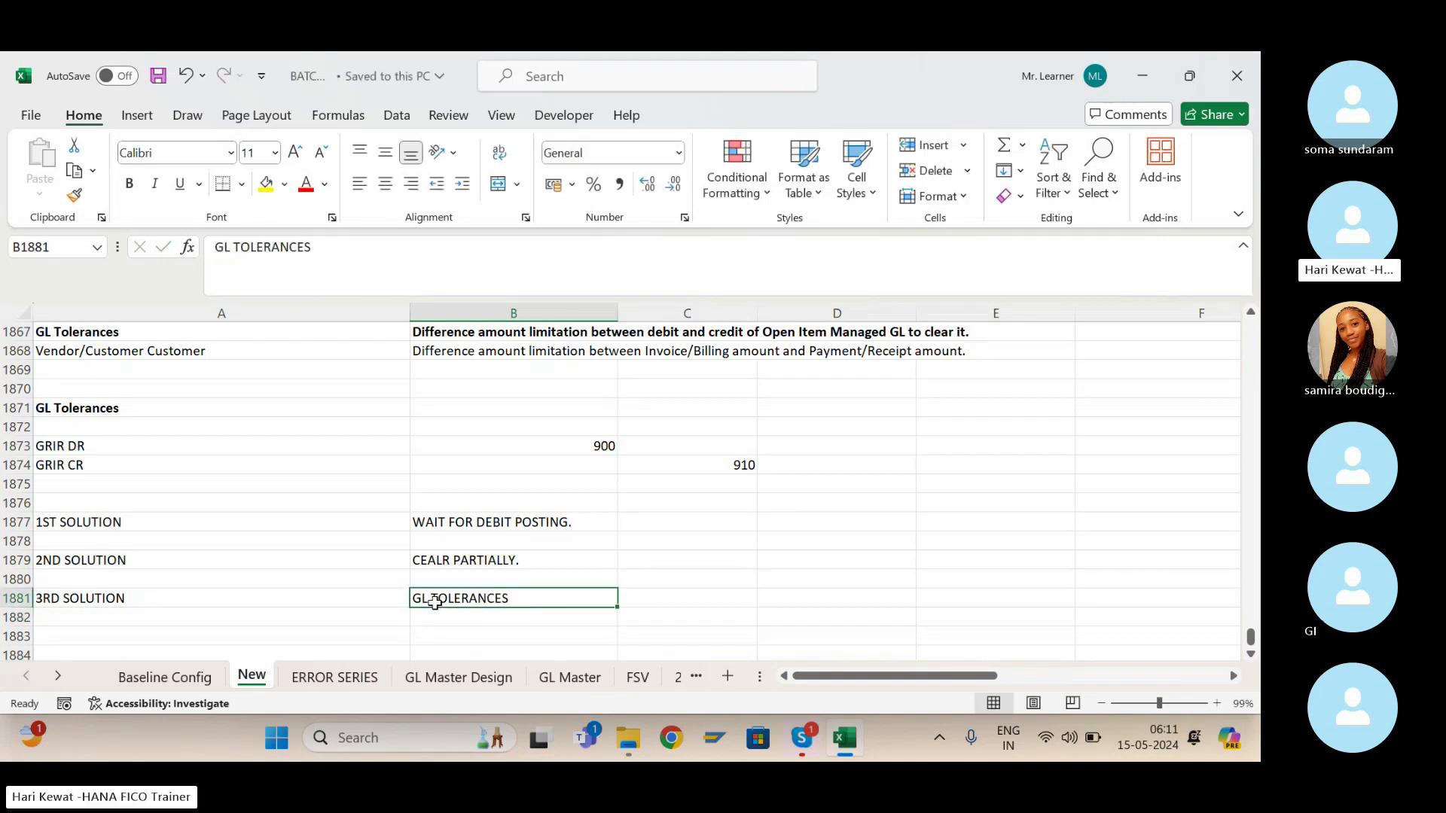
key(ctrl+b)
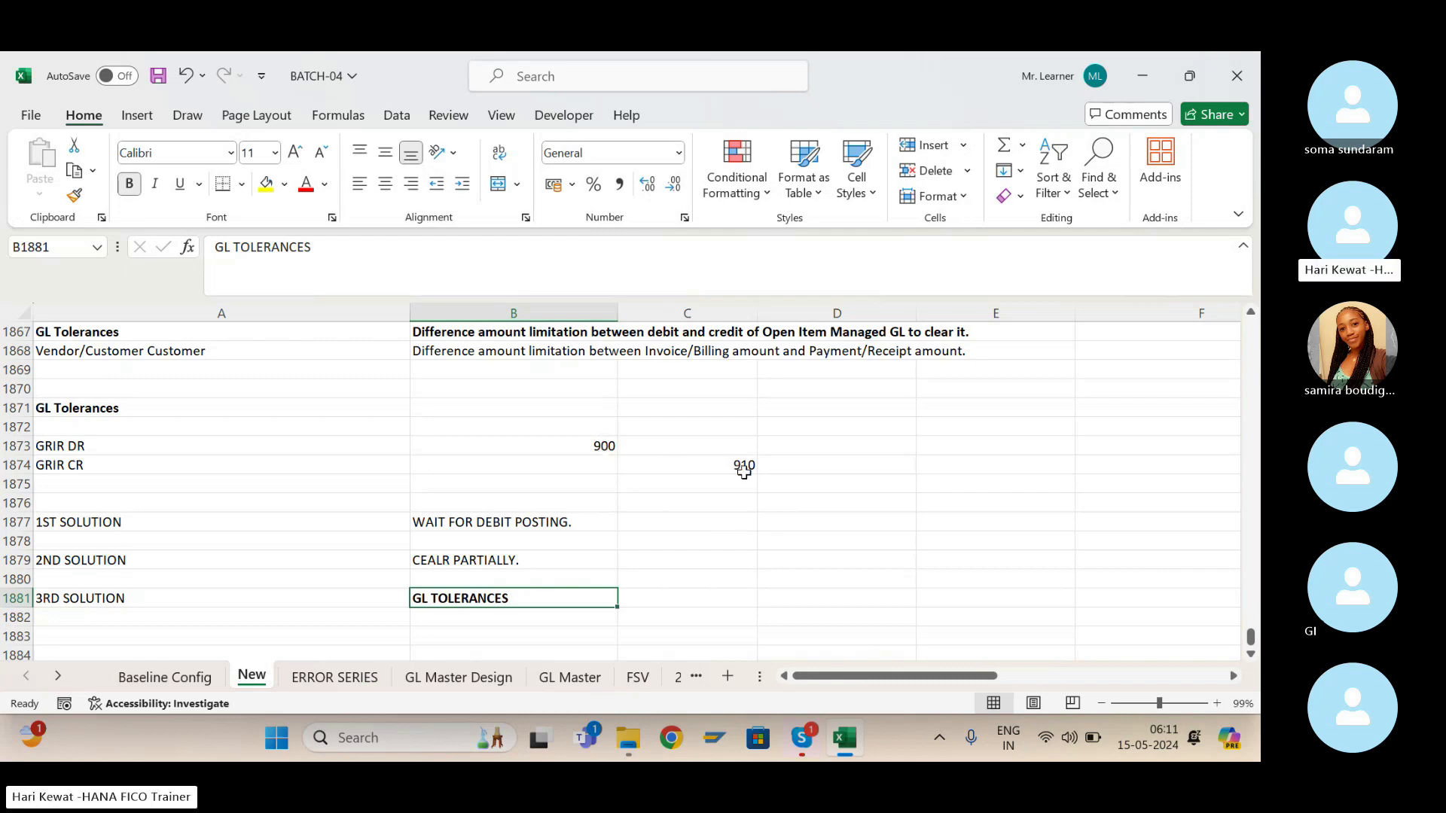
key(ctrl+s)
Compare the GRIR debit amount in B1873 with the credit amount in C1874, and review the third solution in B1881.
click(603, 445)
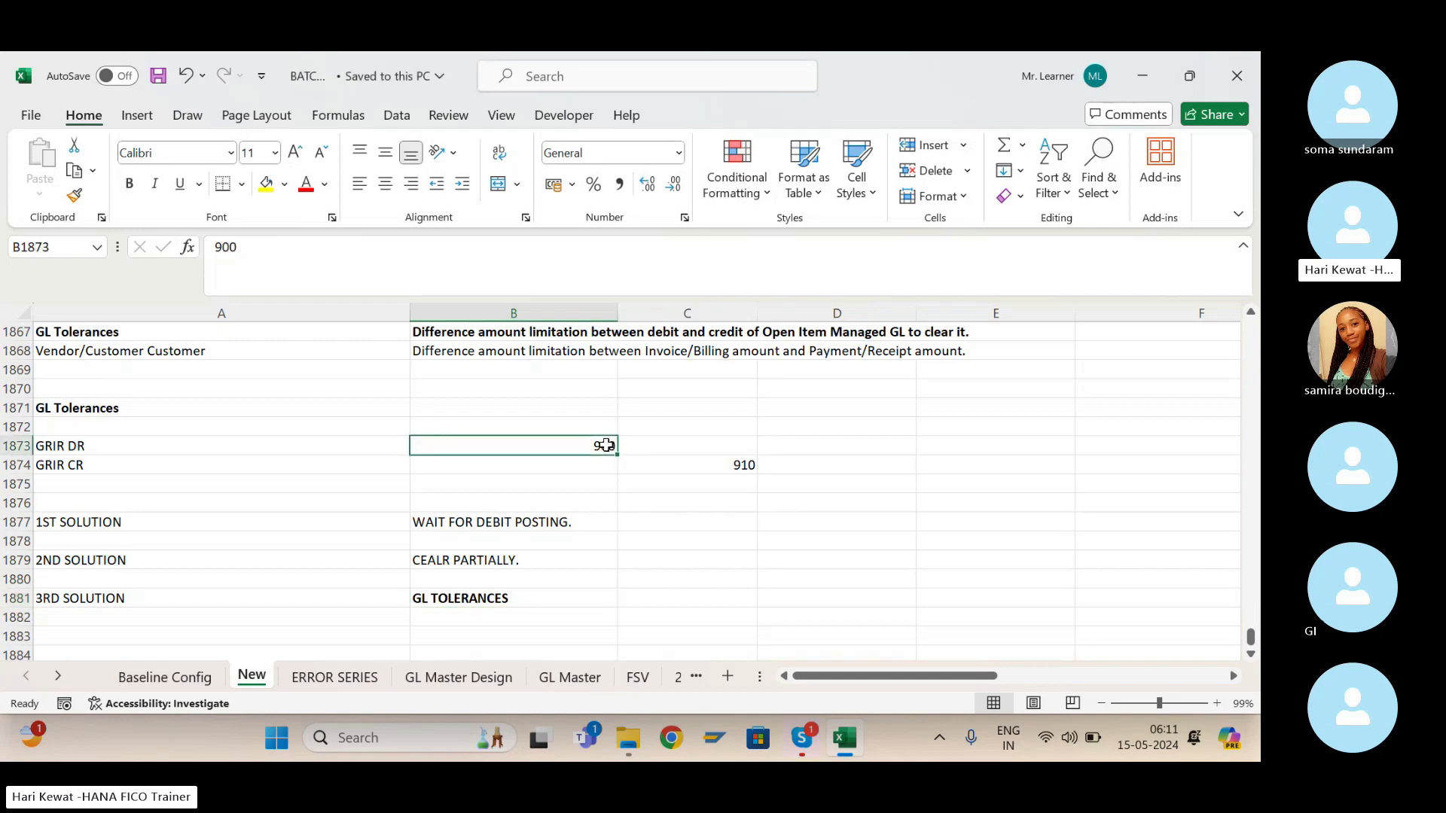
click(741, 465)
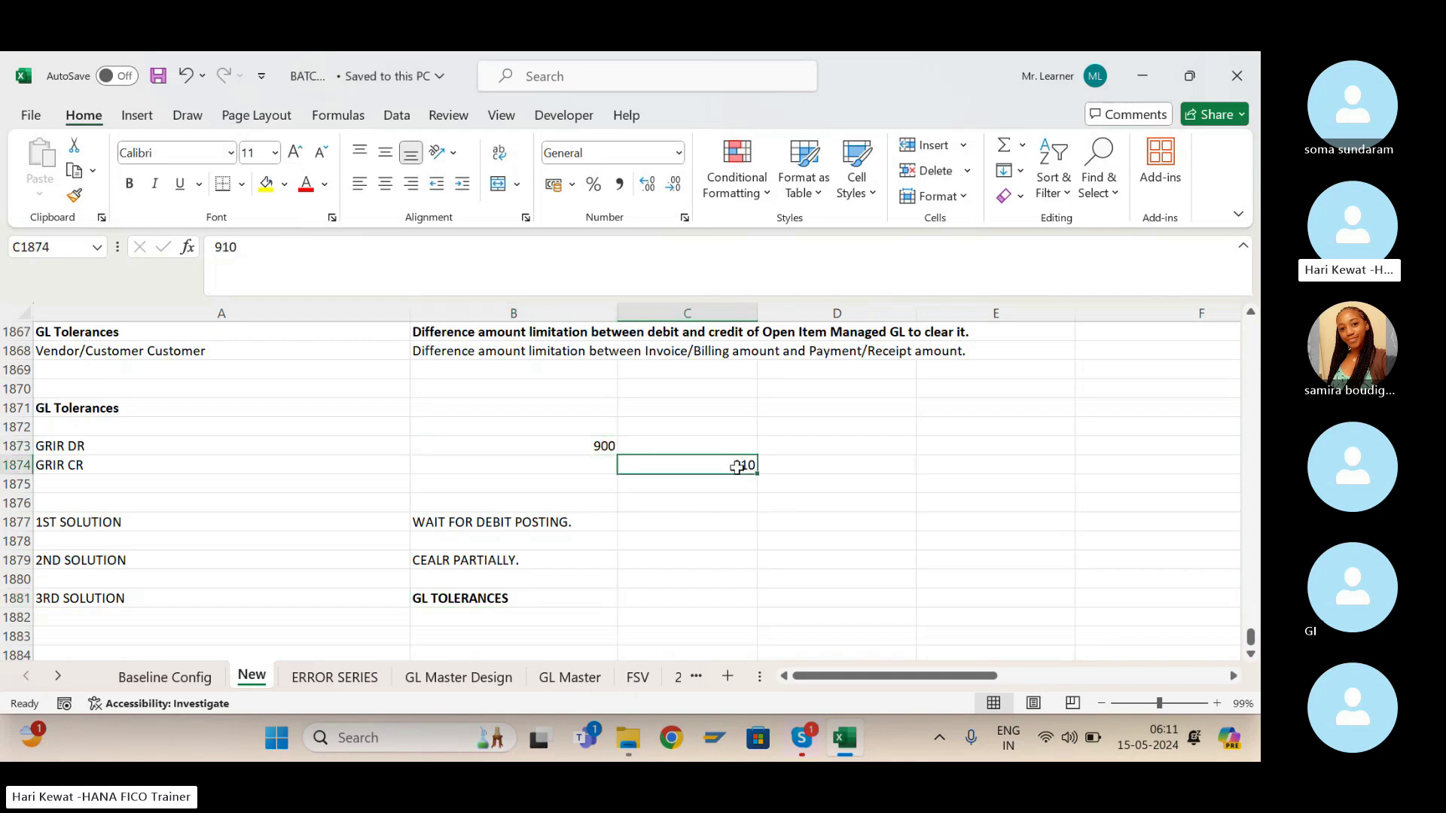
click(602, 446)
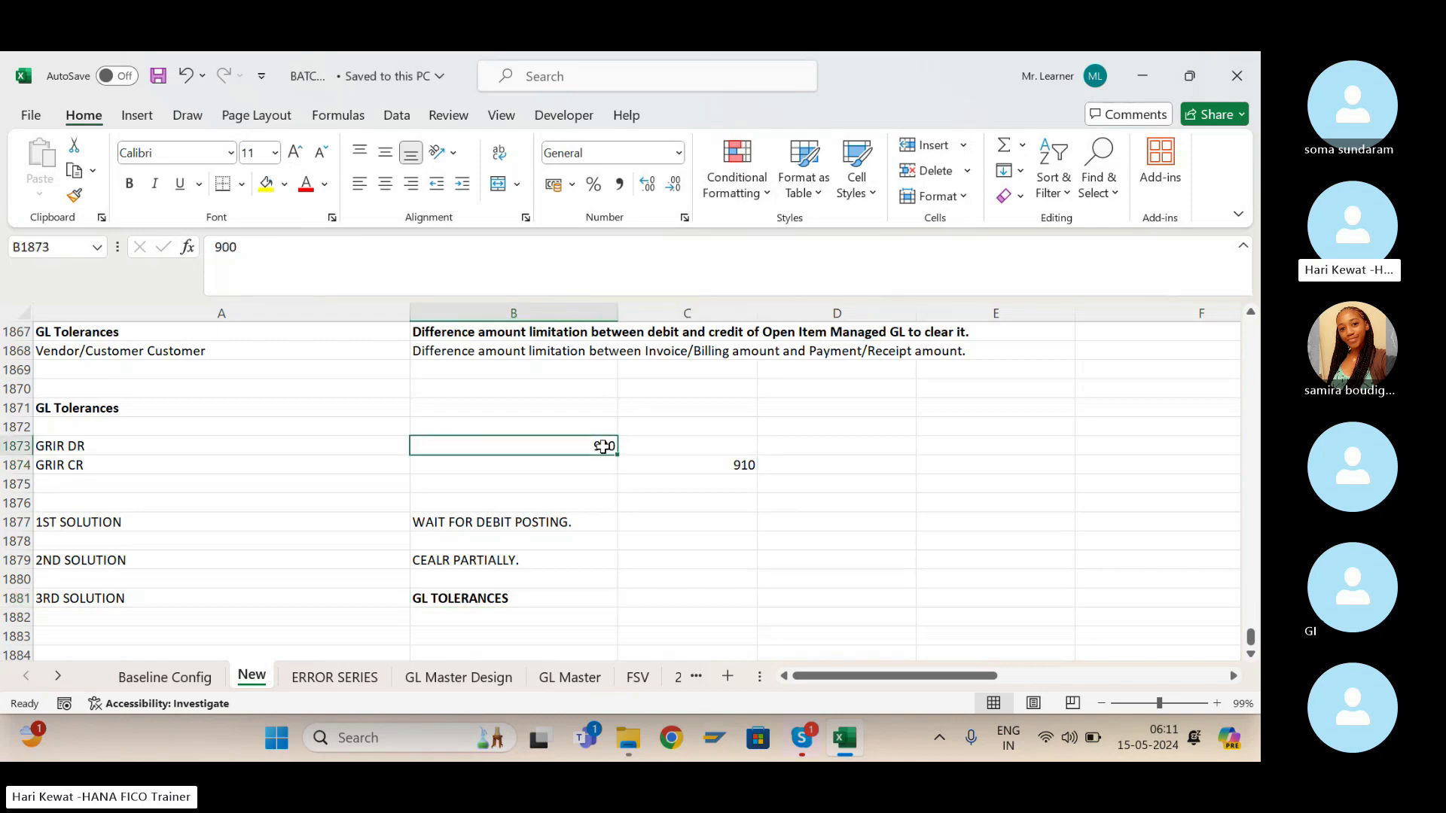
click(759, 467)
click(740, 466)
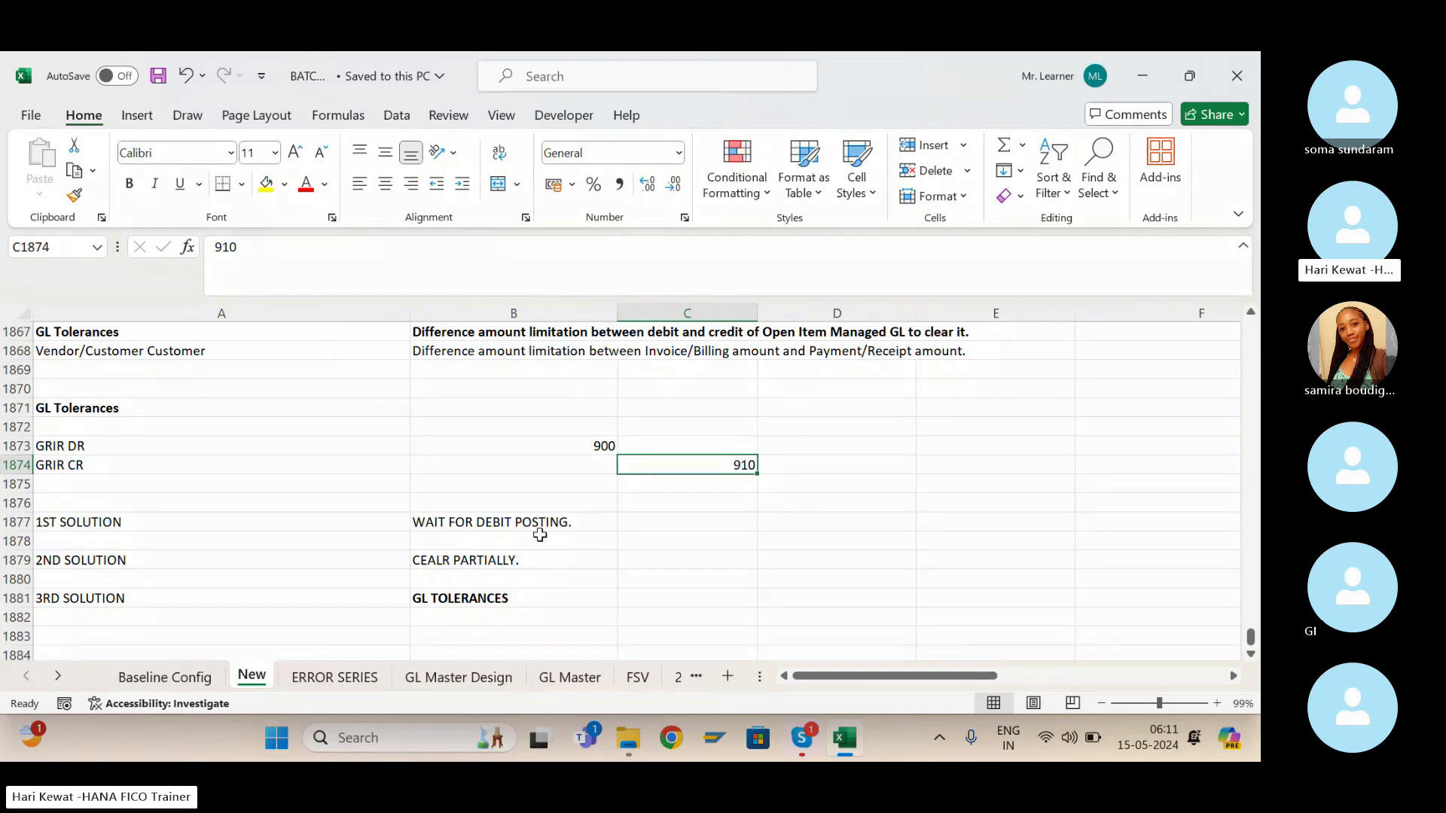
click(482, 598)
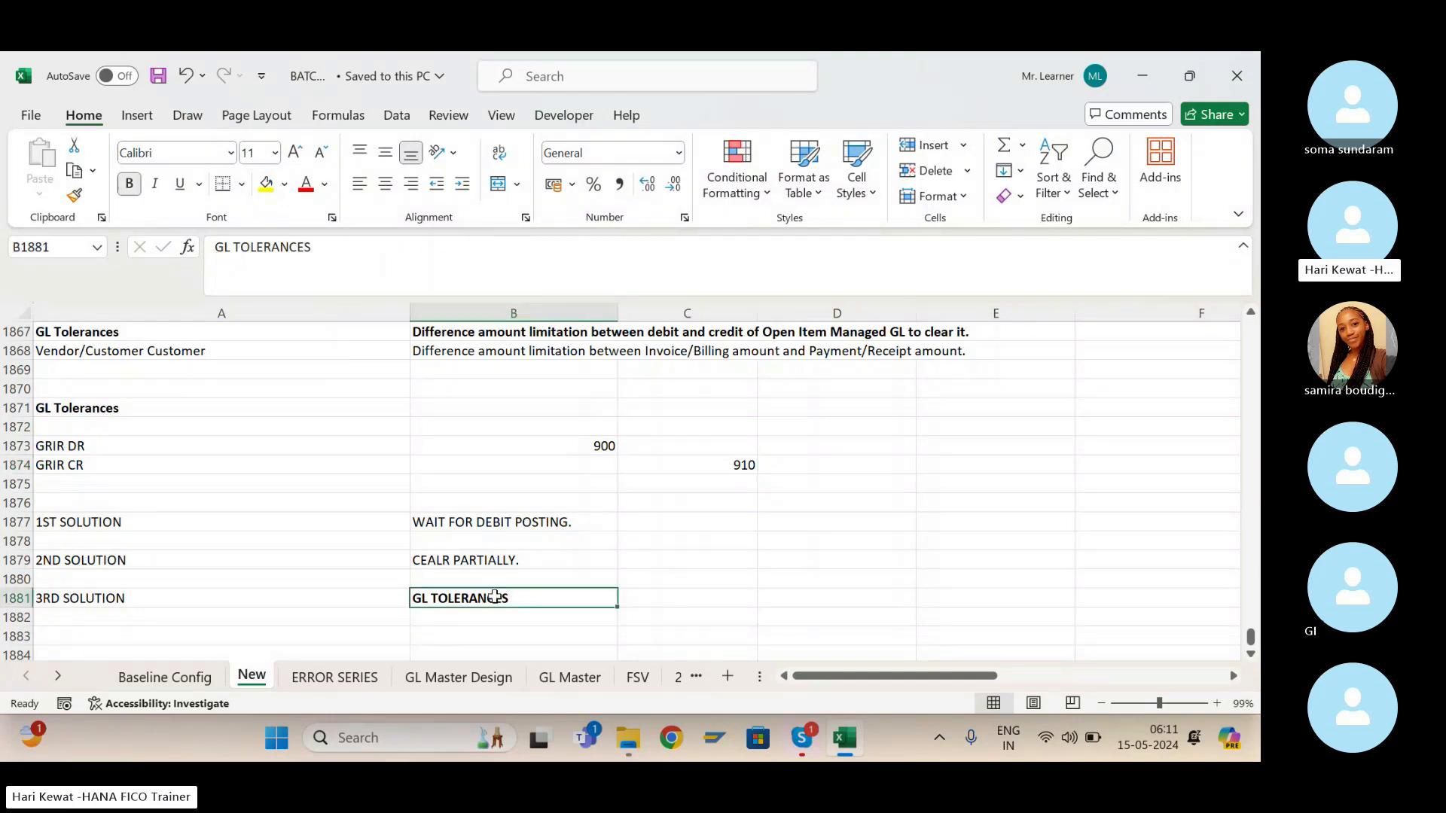
key(Down)
key(Down)
key(Down)
key(Down)
key(Down)
click(64, 391)
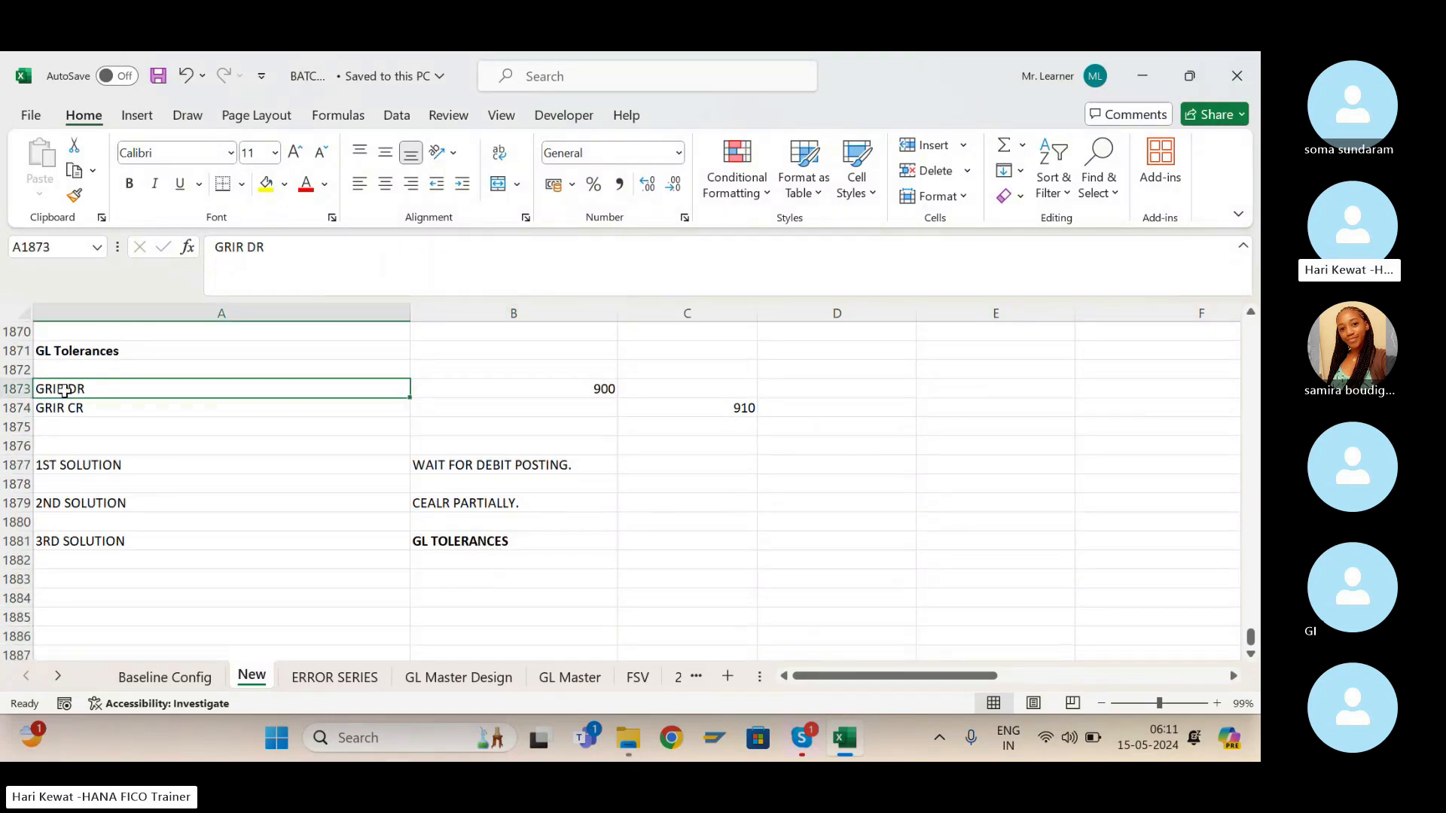
key(shift+Right)
key(shift+Right)
key(shift+Down)
key(ctrl+c)
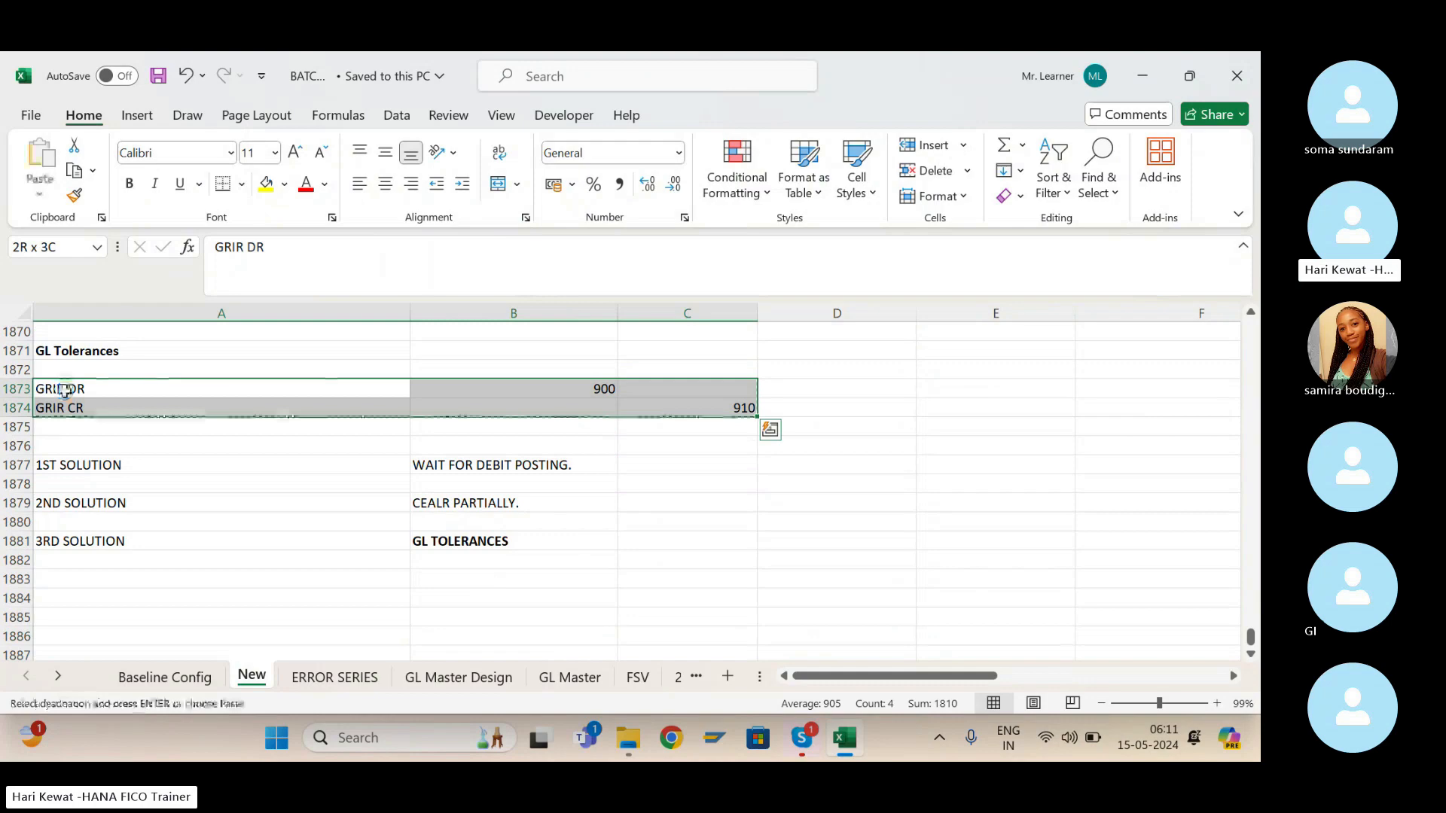
key(Down)
key(Down)
key(Down)
key(Down)
key(Down)
key(Down)
key(Down)
key(Down)
key(Down)
key(Down)
key(Down)
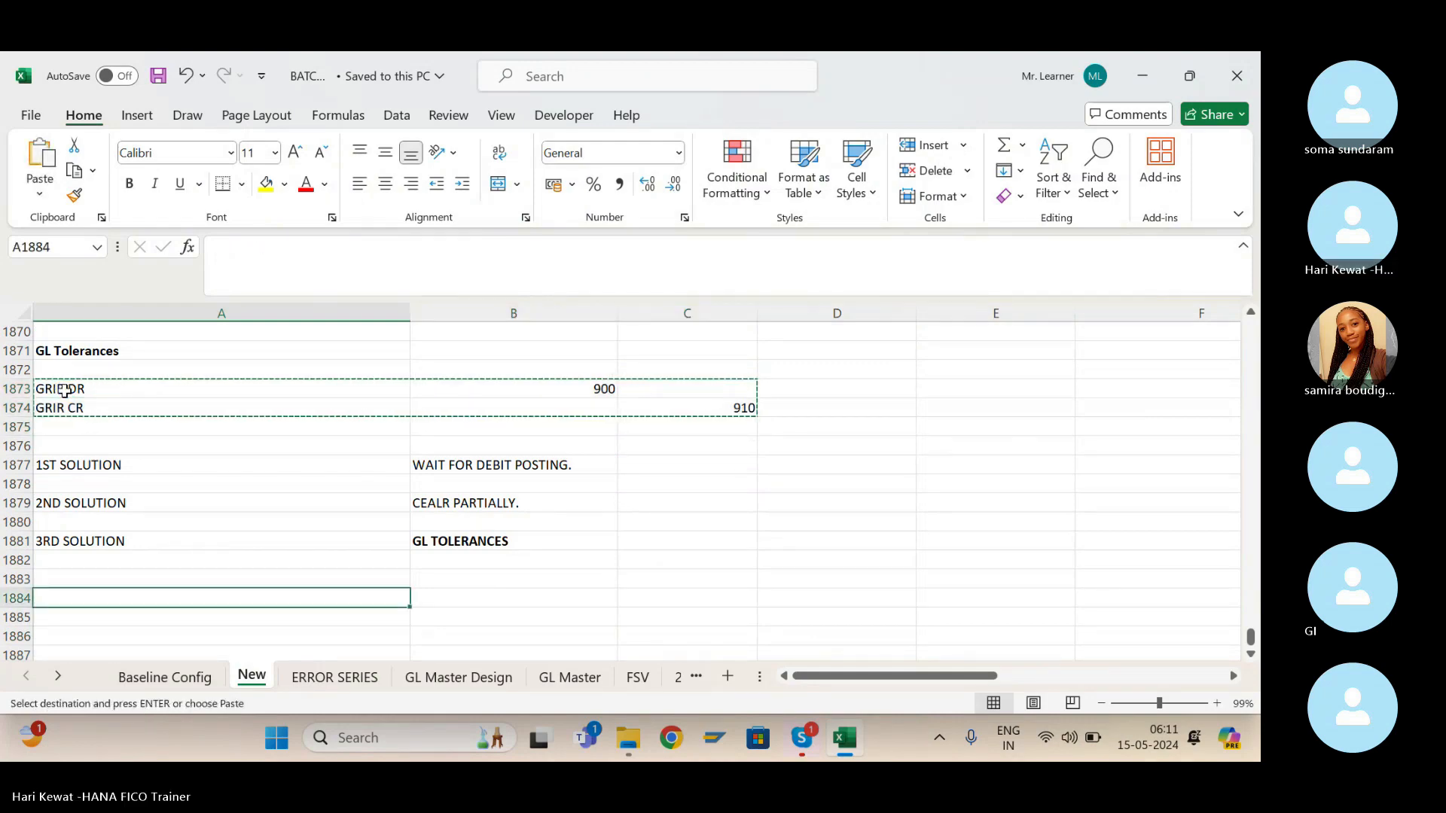
Enter 100 in C1881 as the tolerance amount beside "GL TOLERANCES".
key(Up)
key(Up)
key(Right)
key(Up)
key(Right)
key(Escape)
text(100)
key(Return)
key(Up)
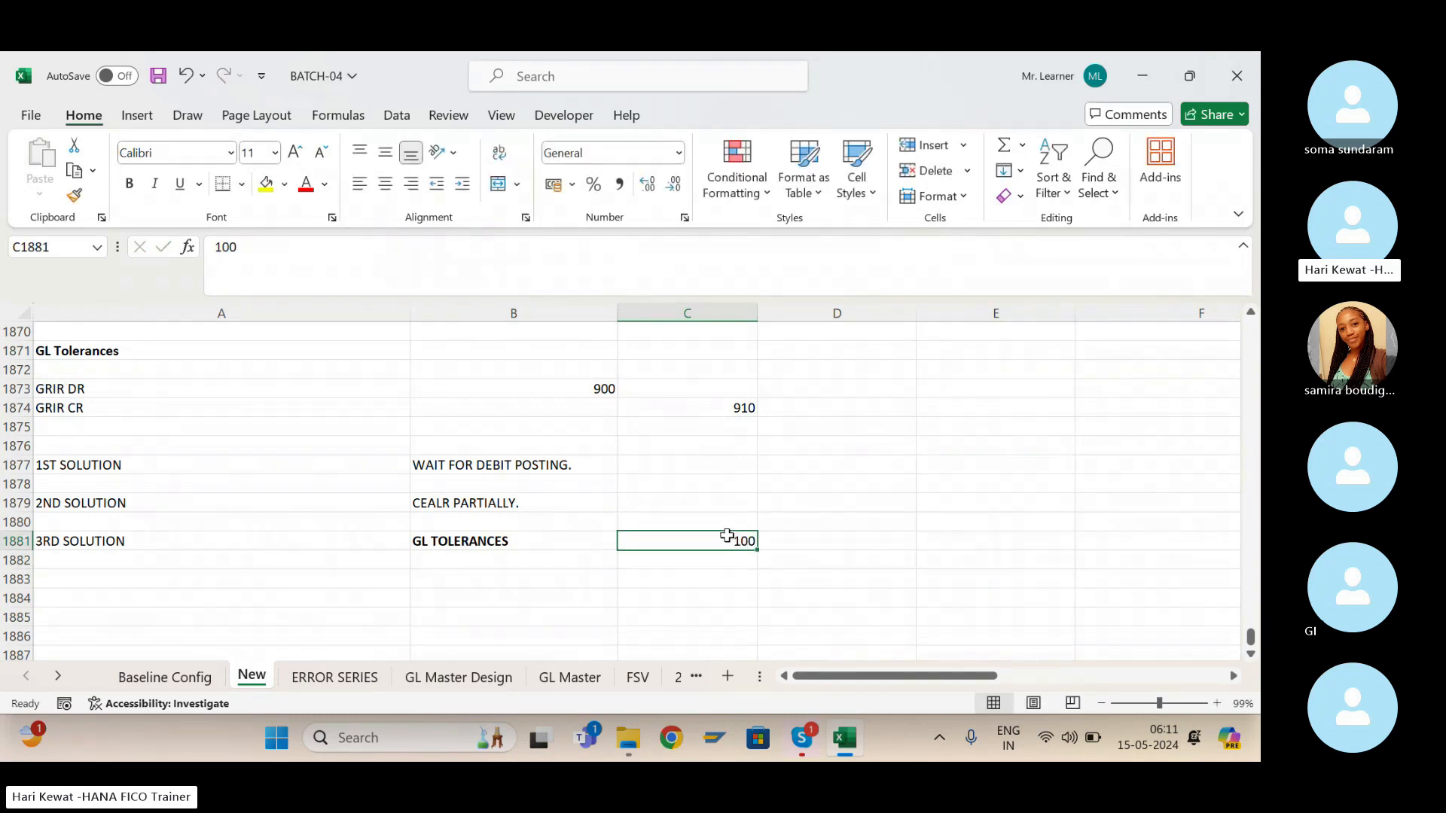
Copy the GRIR DR and GRIR CR rows from A1873:C1874 to the range starting at A1884.
click(88, 390)
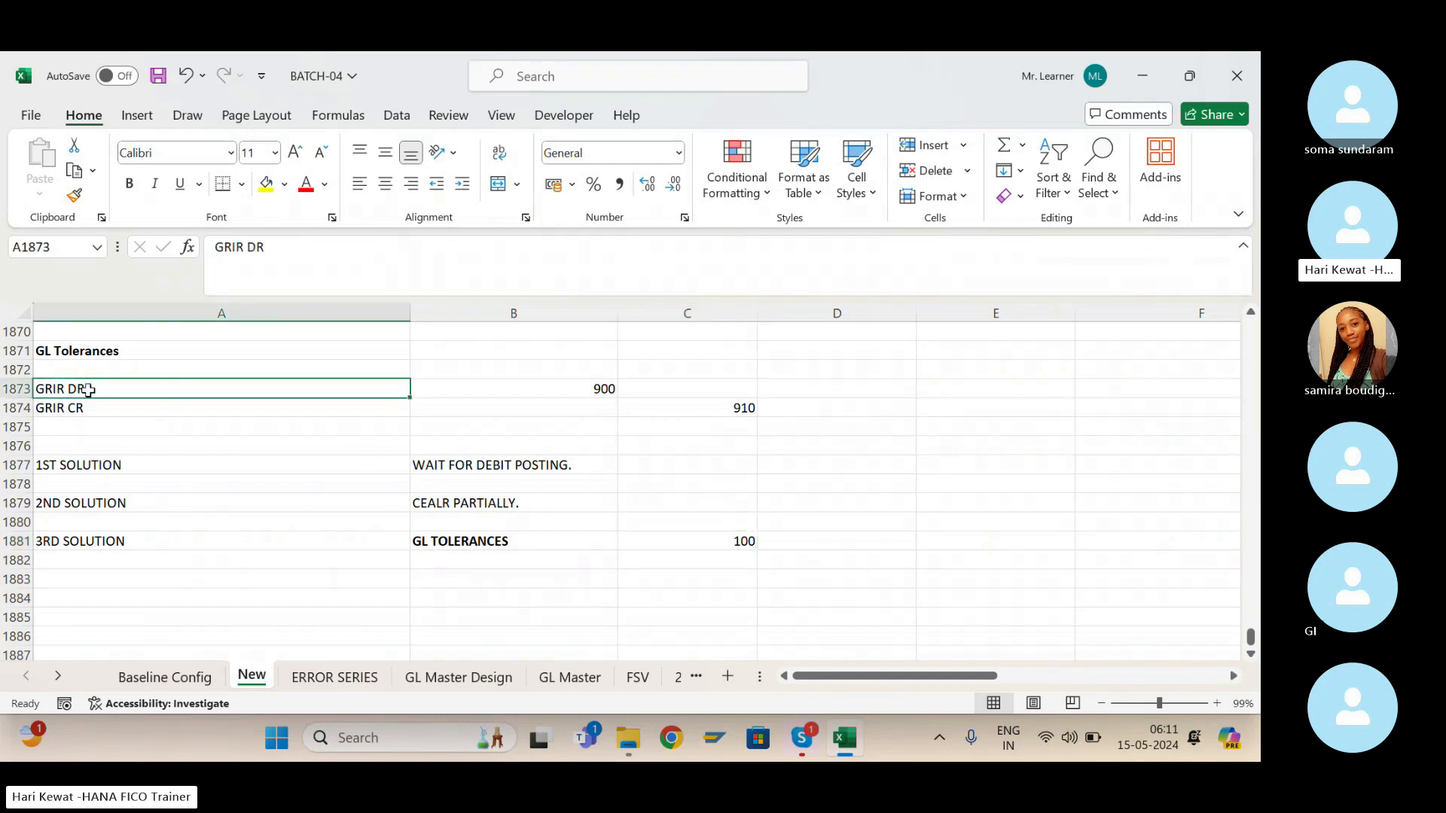
key(shift+Down)
key(shift+Right)
key(shift+Right)
key(ctrl+c)
key(Down)
key(Down)
key(Down)
key(Down)
key(Down)
key(Down)
key(Down)
key(Down)
key(Down)
key(Down)
key(Down)
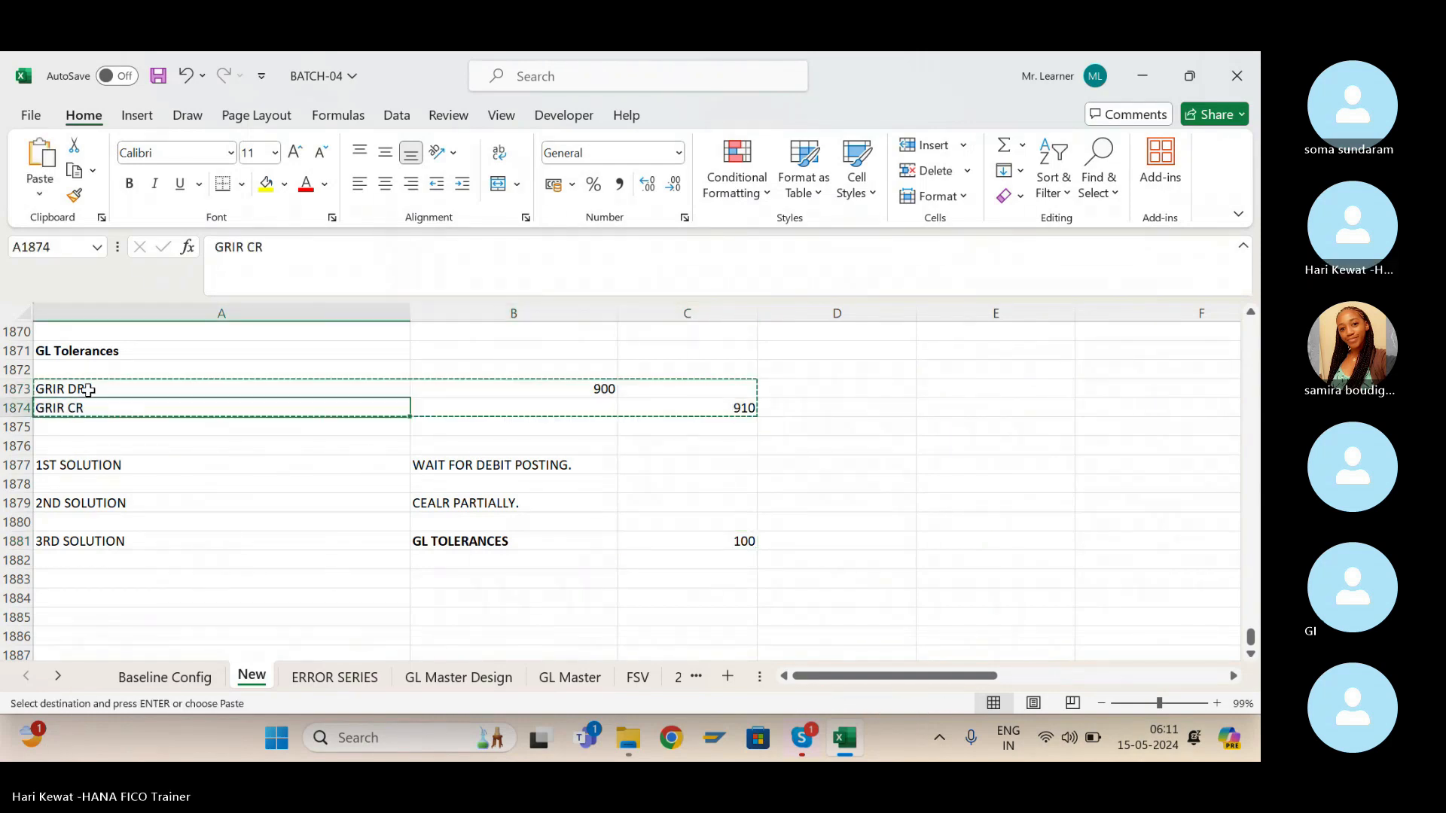
key(ctrl+v)
key(Down)
key(Down)
key(Down)
key(Down)
key(Escape)
Move the GRIR CR row from A1885:C1885 down to row 1887 and save the workbook.
click(736, 584)
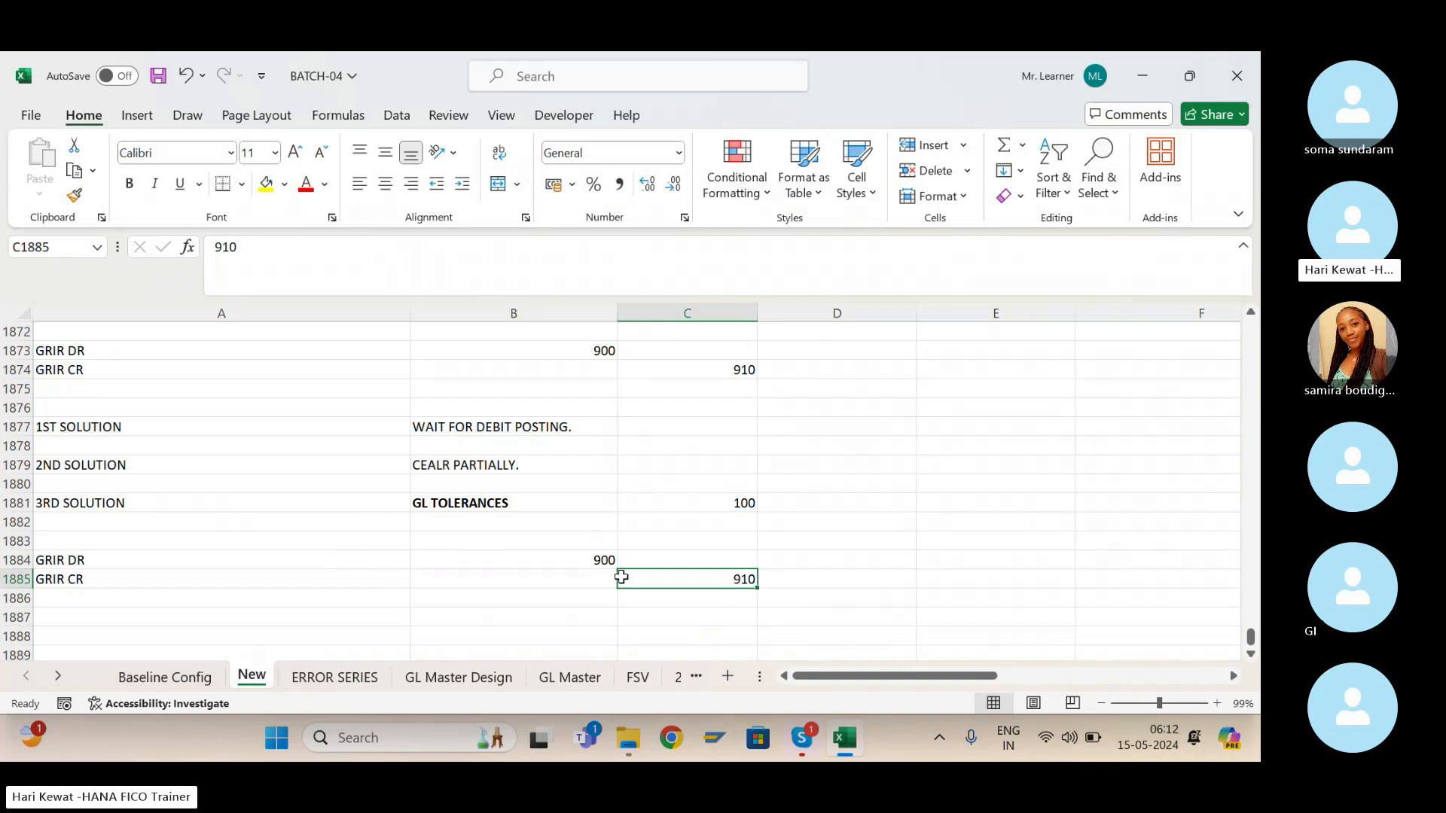
click(588, 577)
click(84, 581)
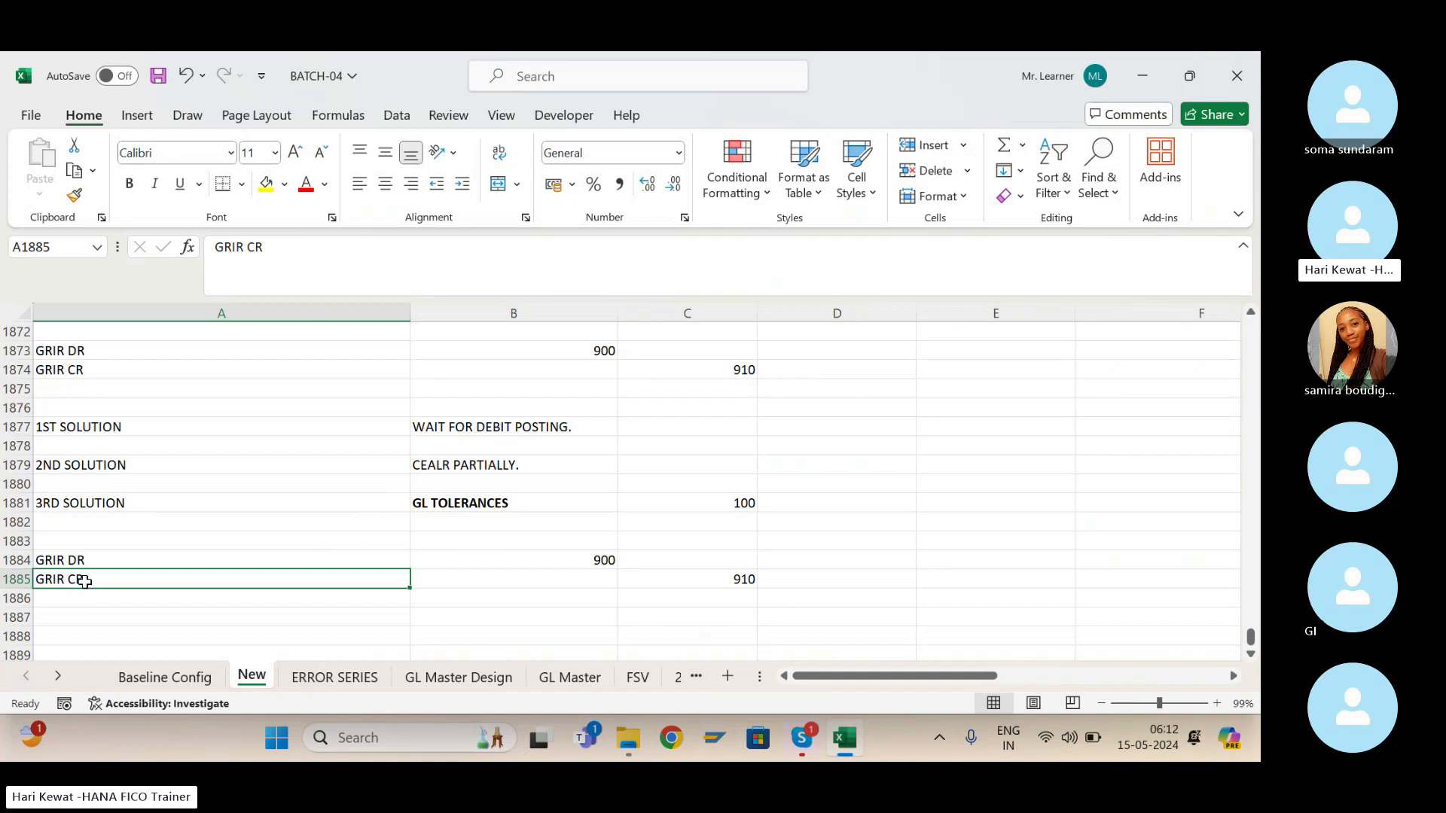
key(shift+Right)
key(shift+Right)
key(ctrl+c)
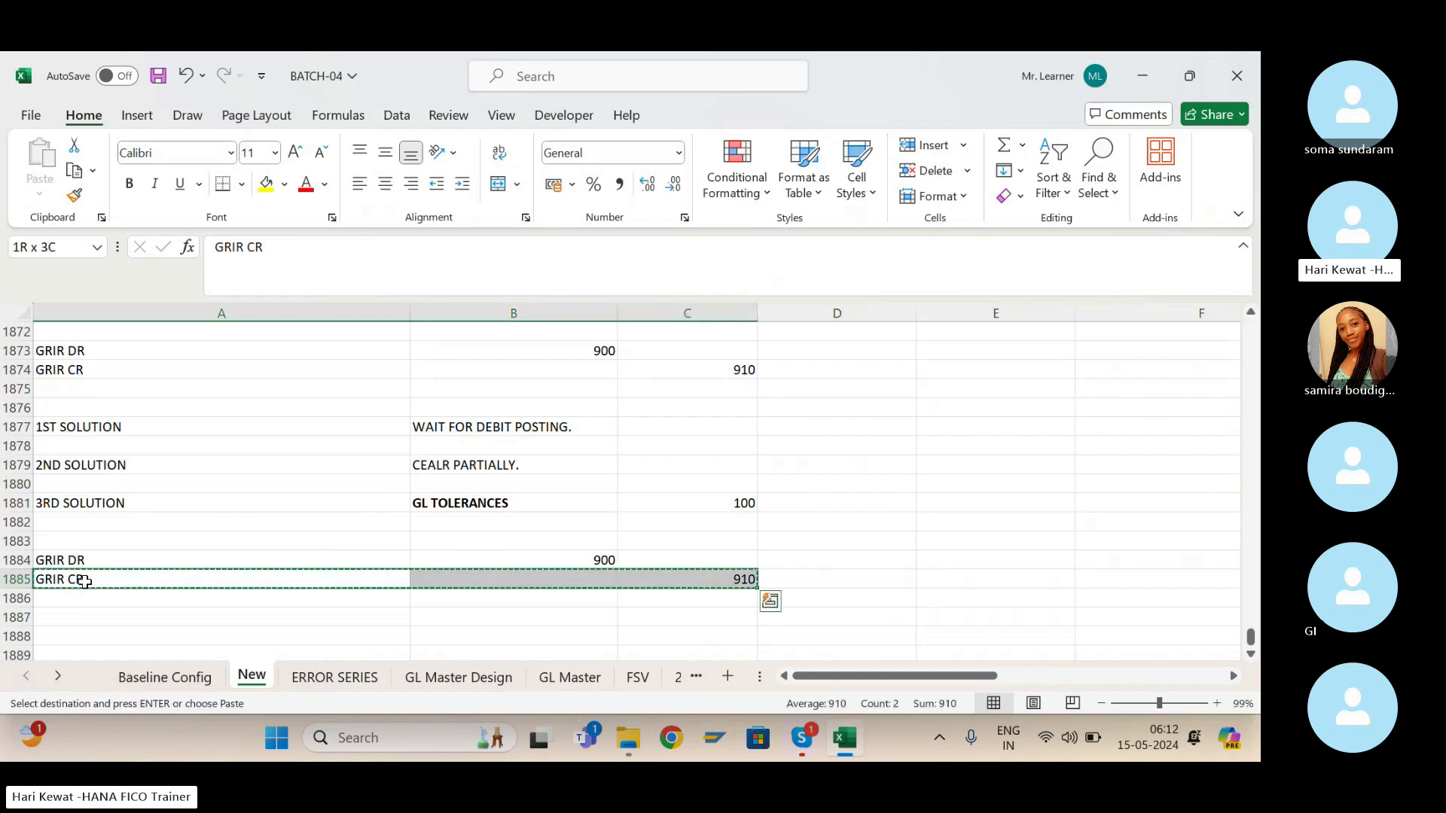
key(ctrl+q)
key(Escape)
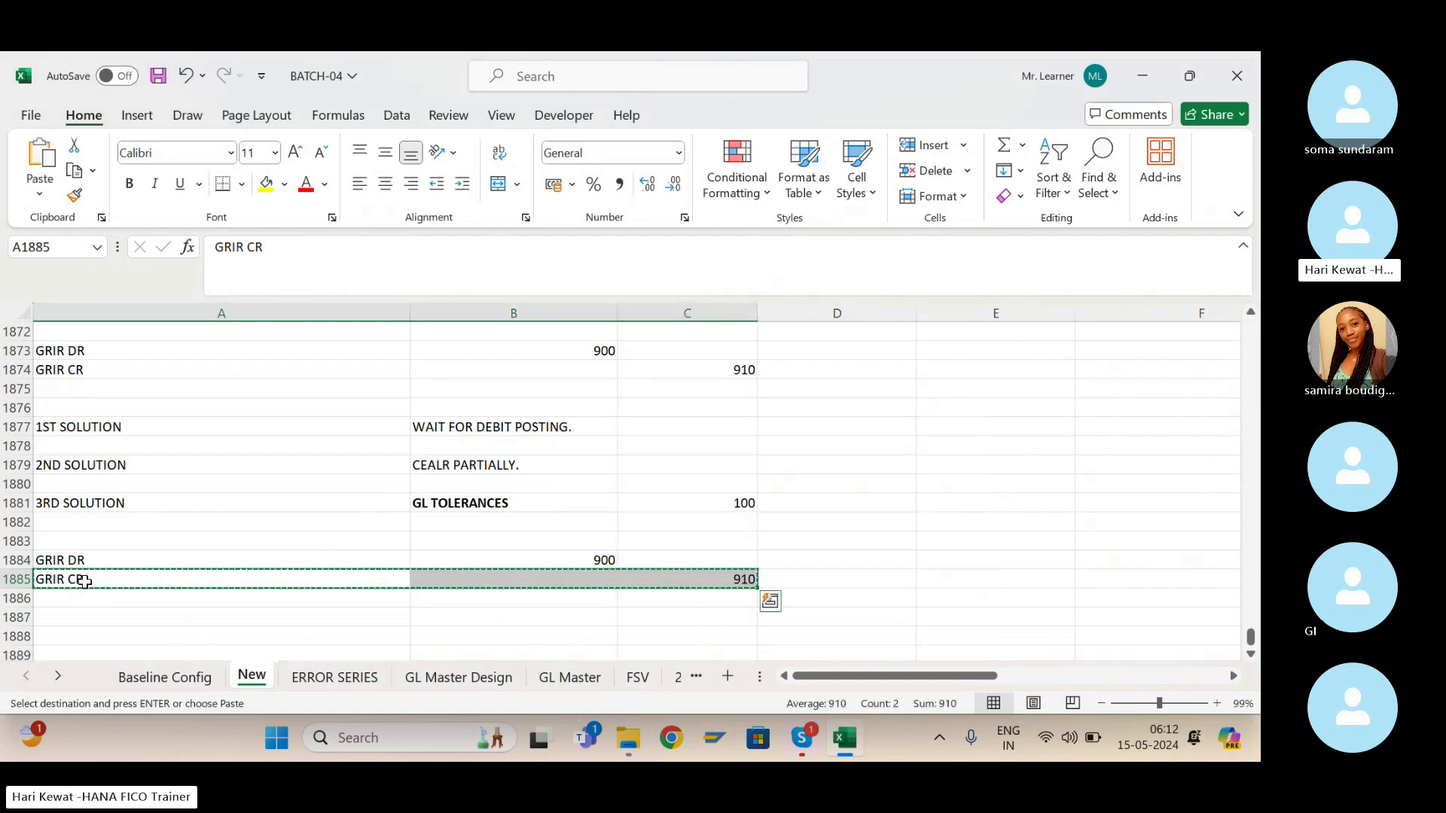
key(Down)
key(Down)
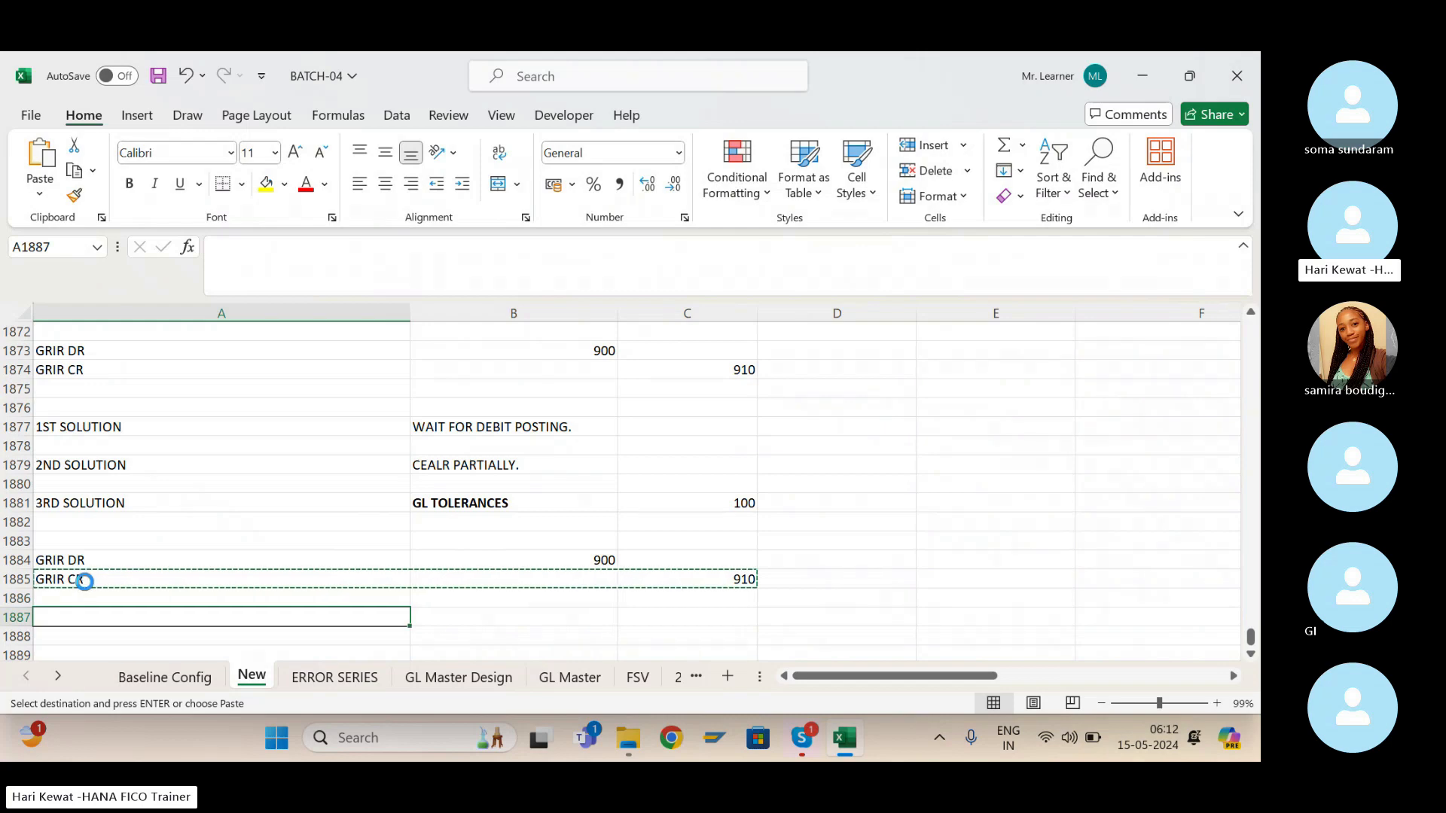
key(ctrl+v)
key(ctrl+s)
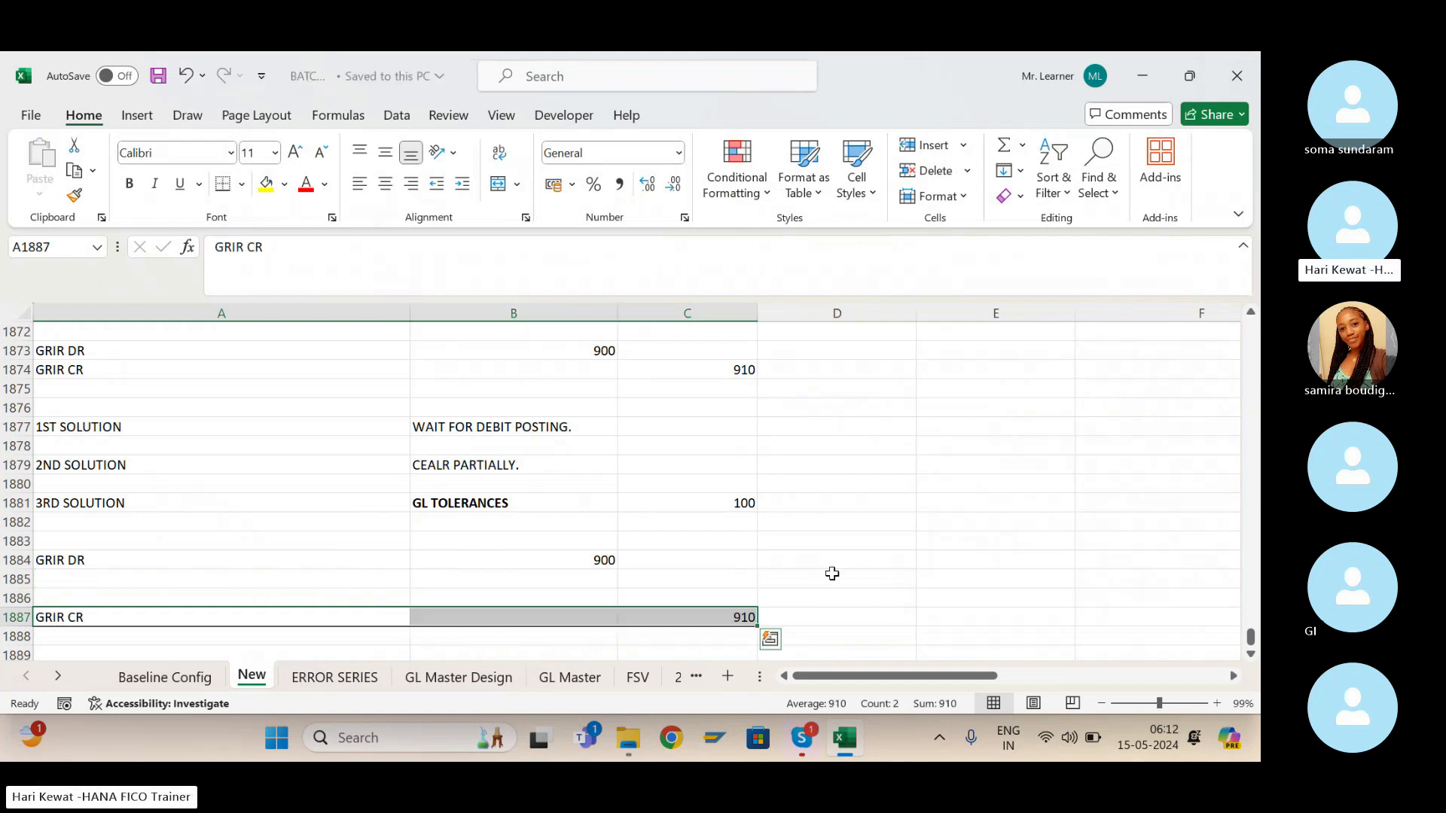
Enter the difference amount 10 in B1885 and make it bold.
click(734, 618)
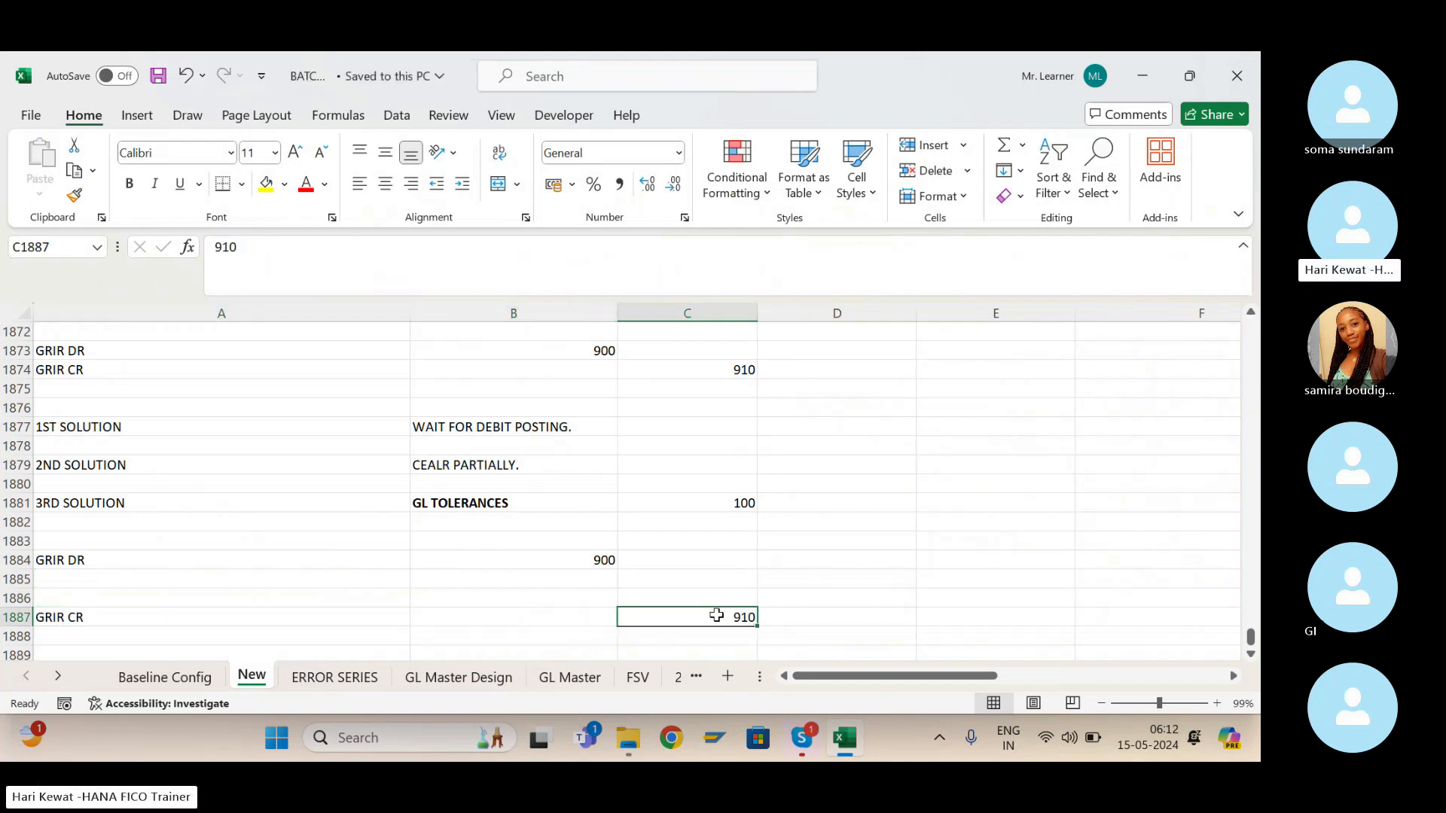
click(586, 582)
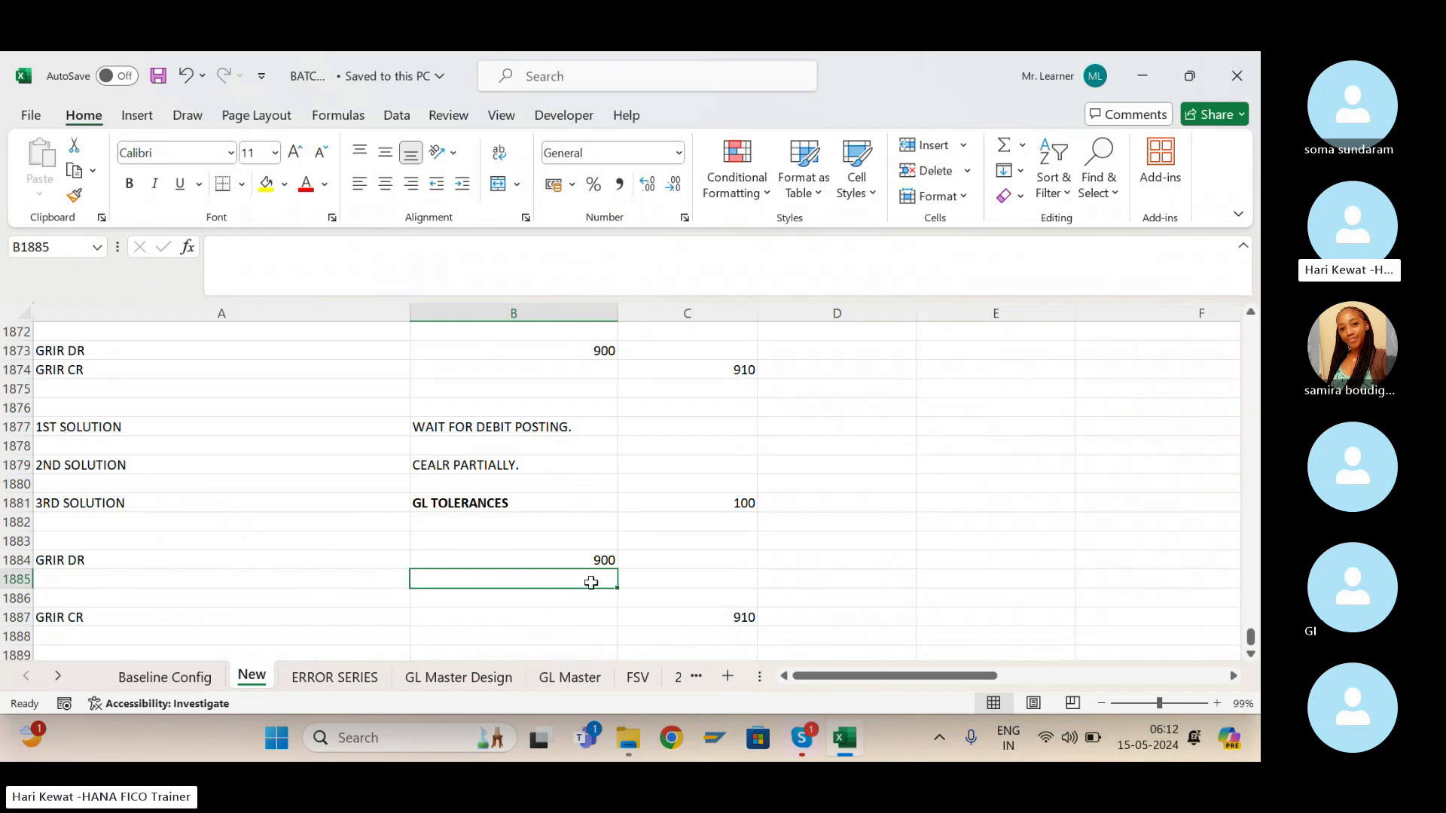
text(10)
key(Return)
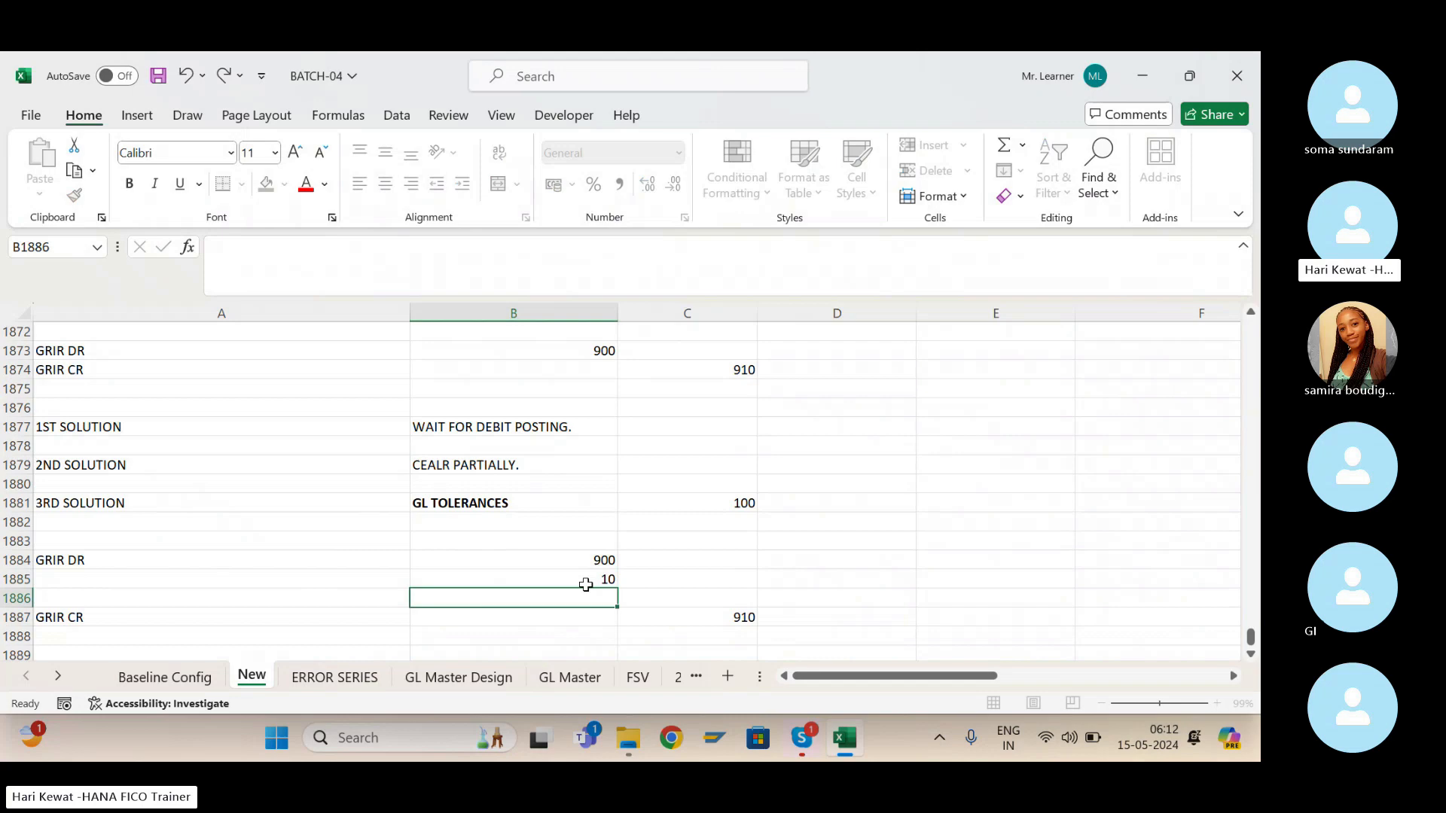
click(586, 584)
key(ctrl+b)
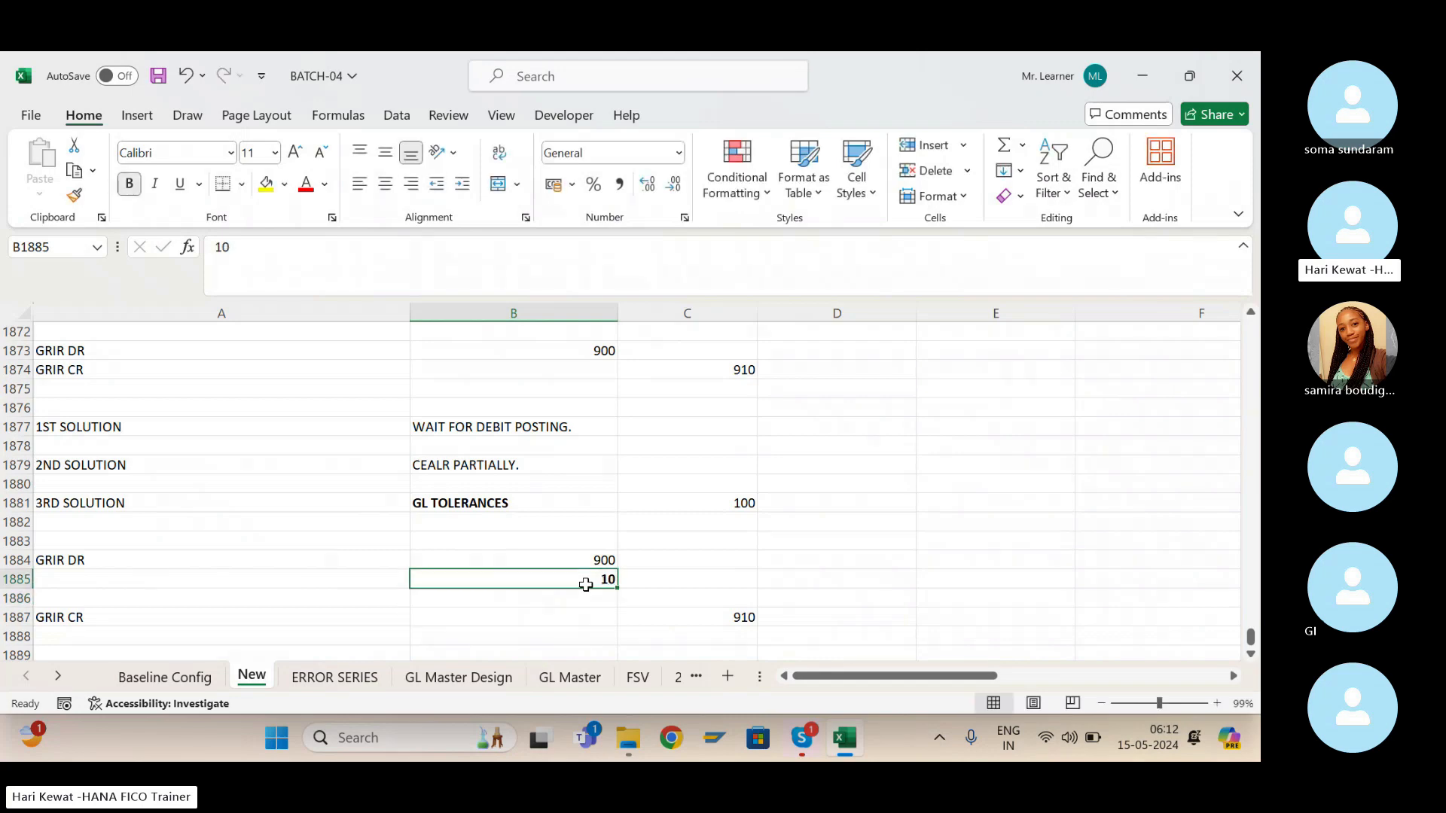
Examine the difference amount in B1885 against its blank label cell and the tolerance amount in C1881.
click(177, 575)
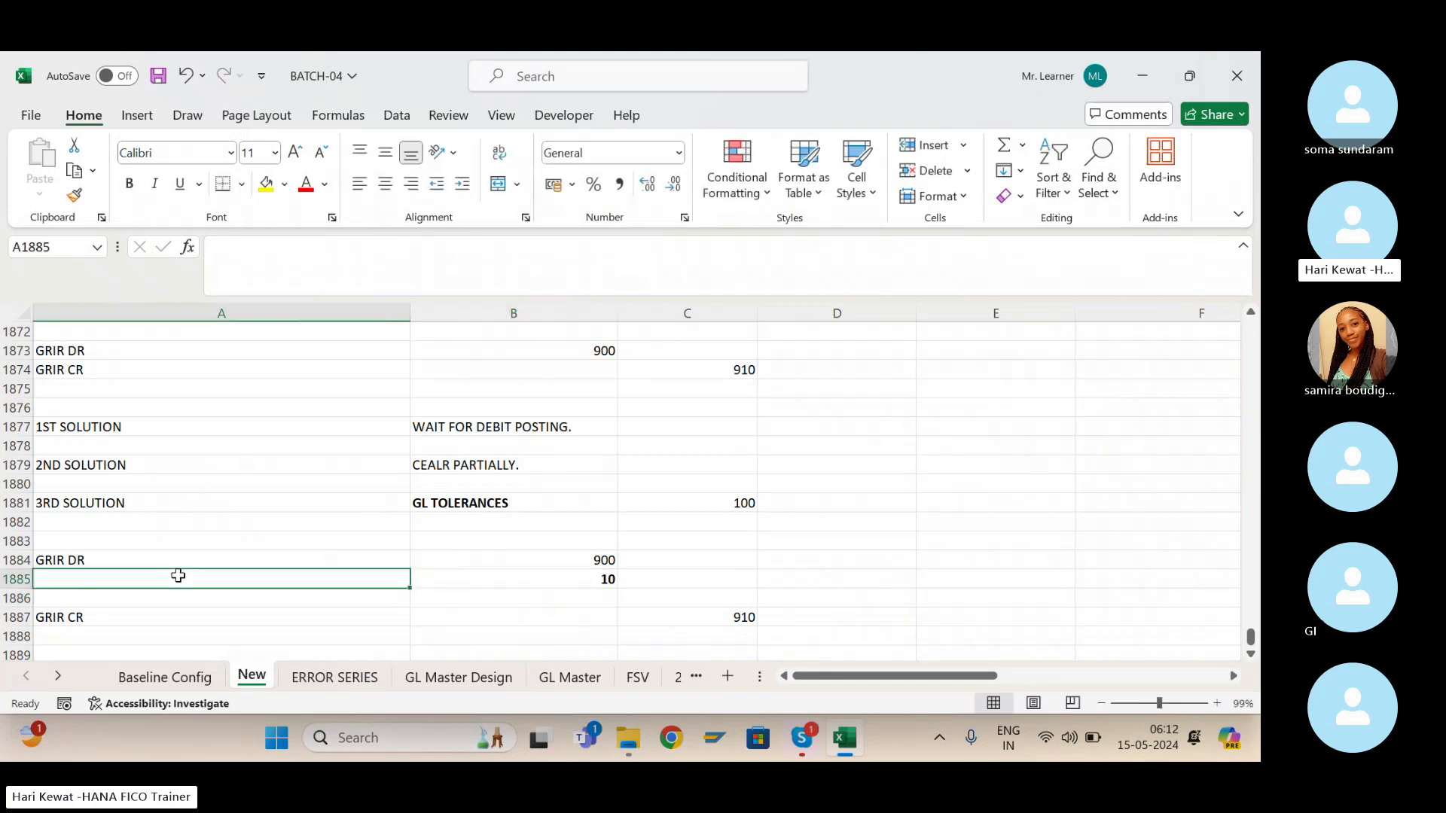
click(601, 582)
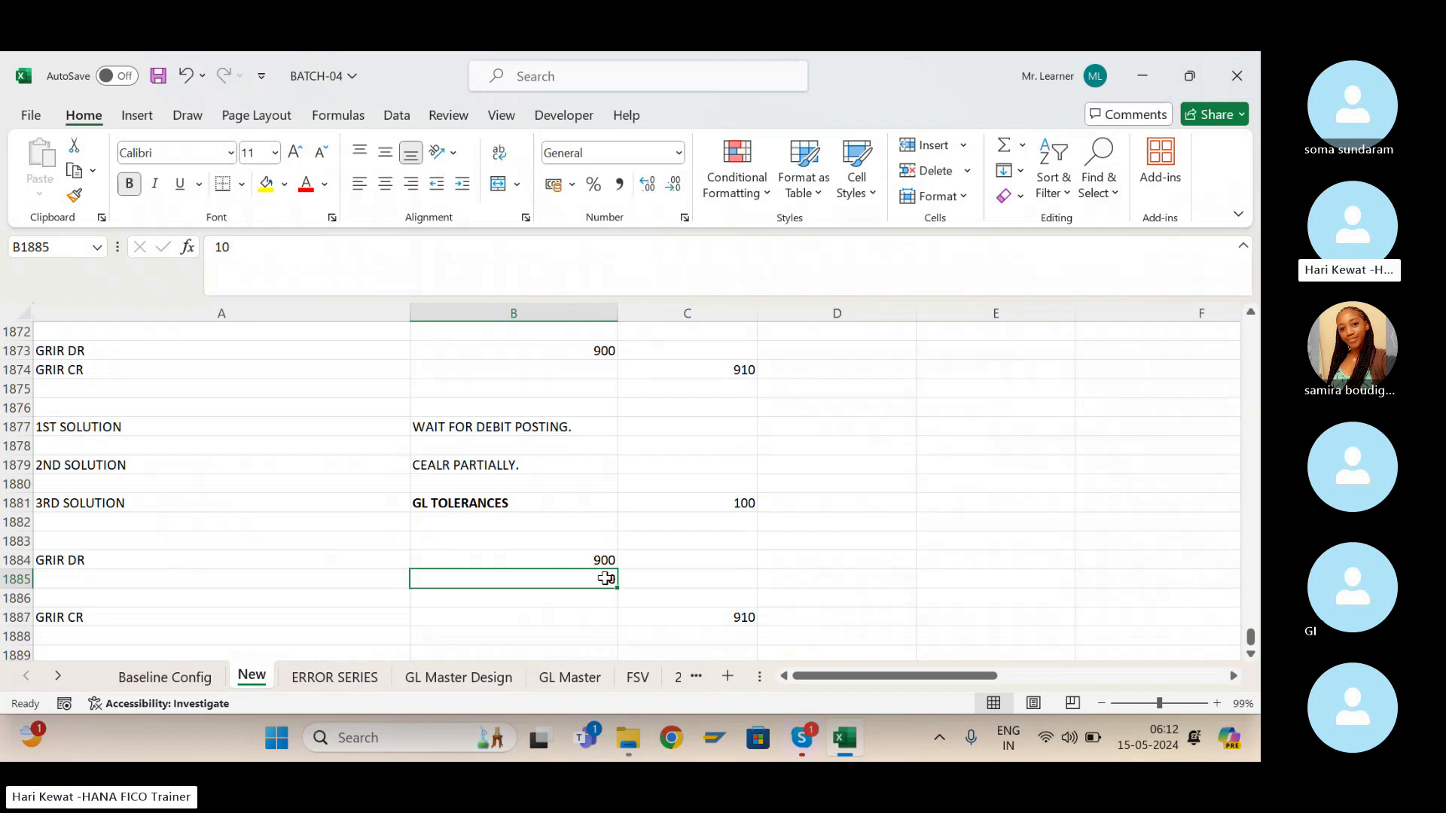
click(147, 581)
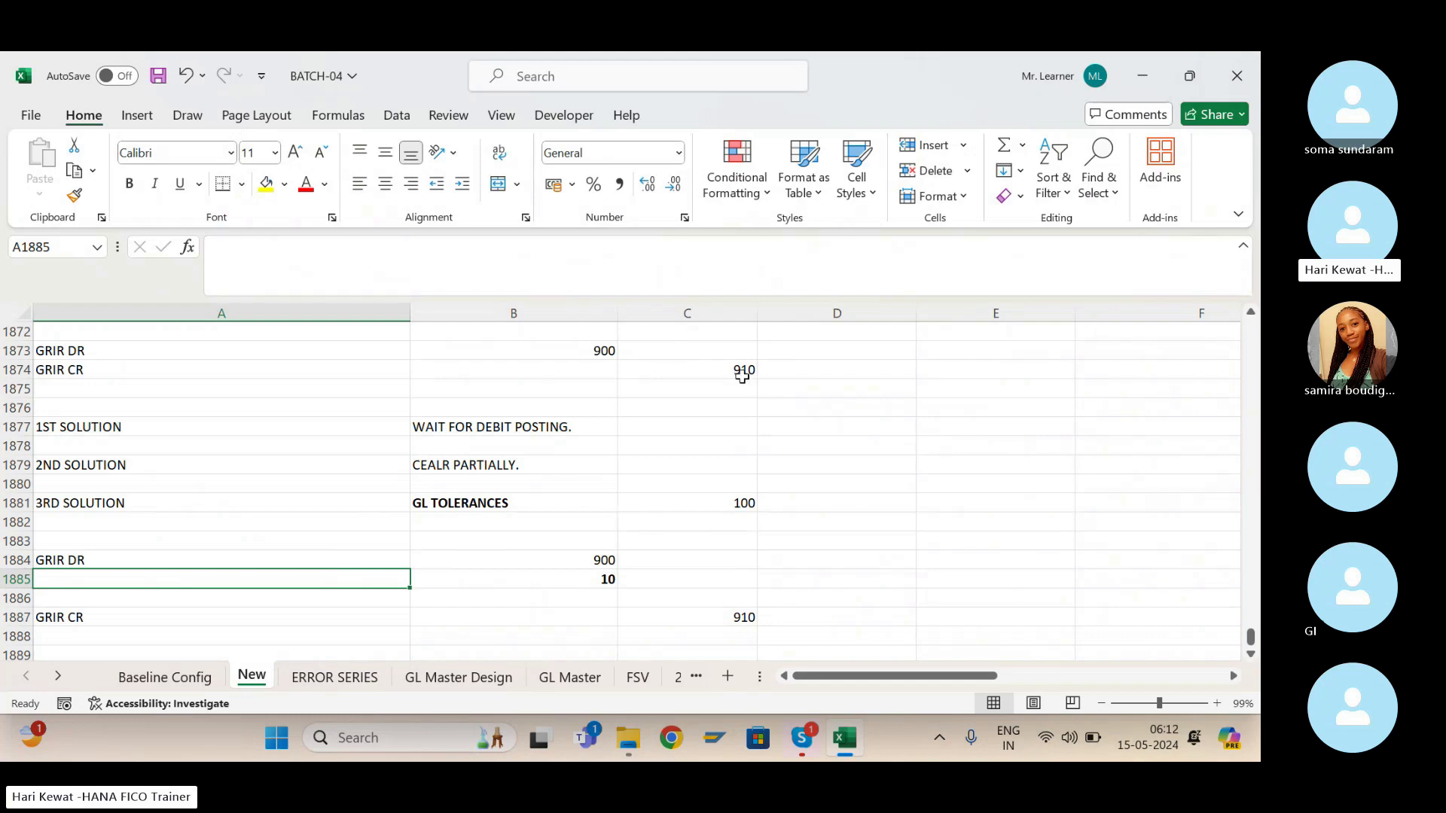
click(740, 503)
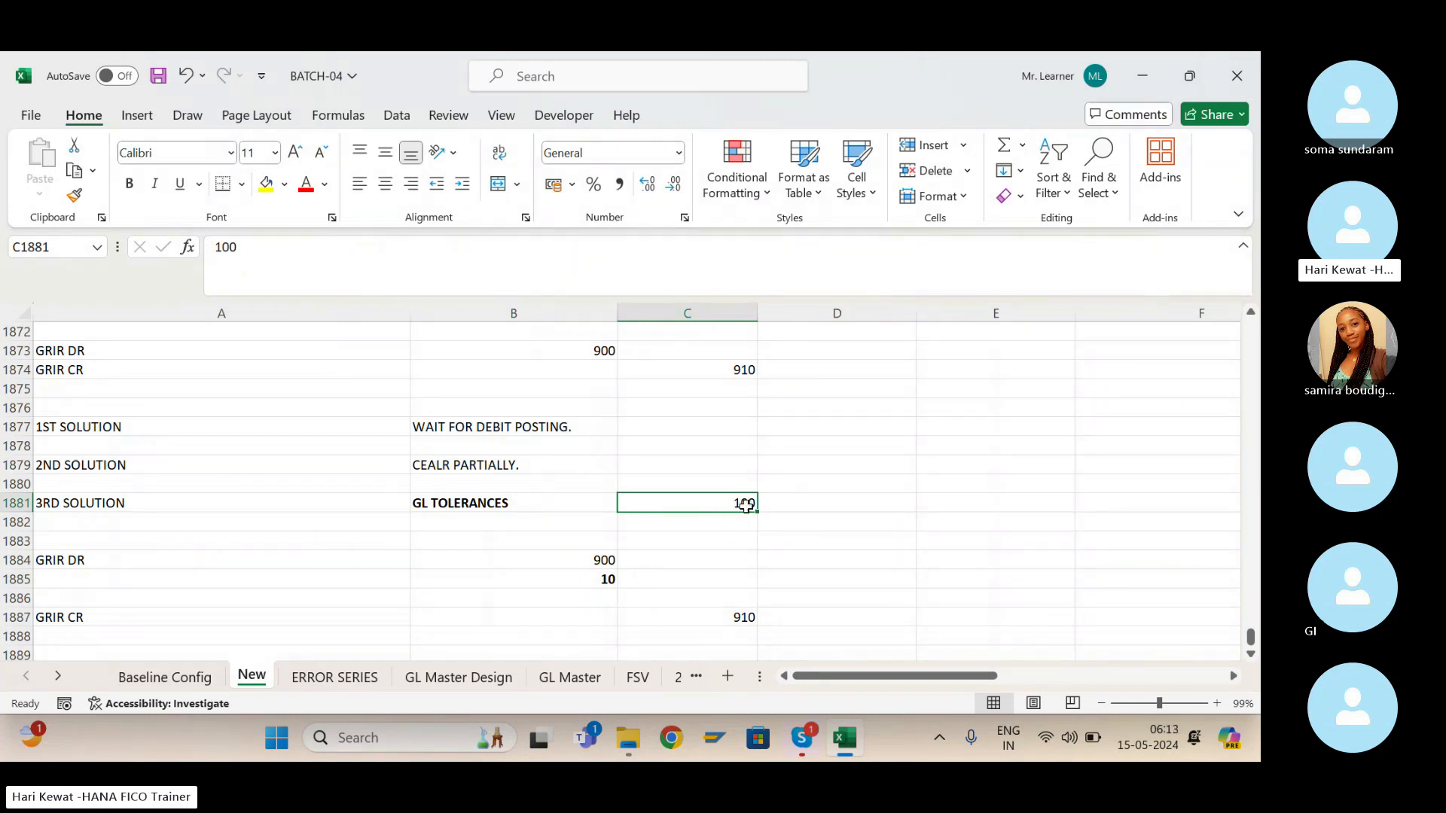
click(589, 582)
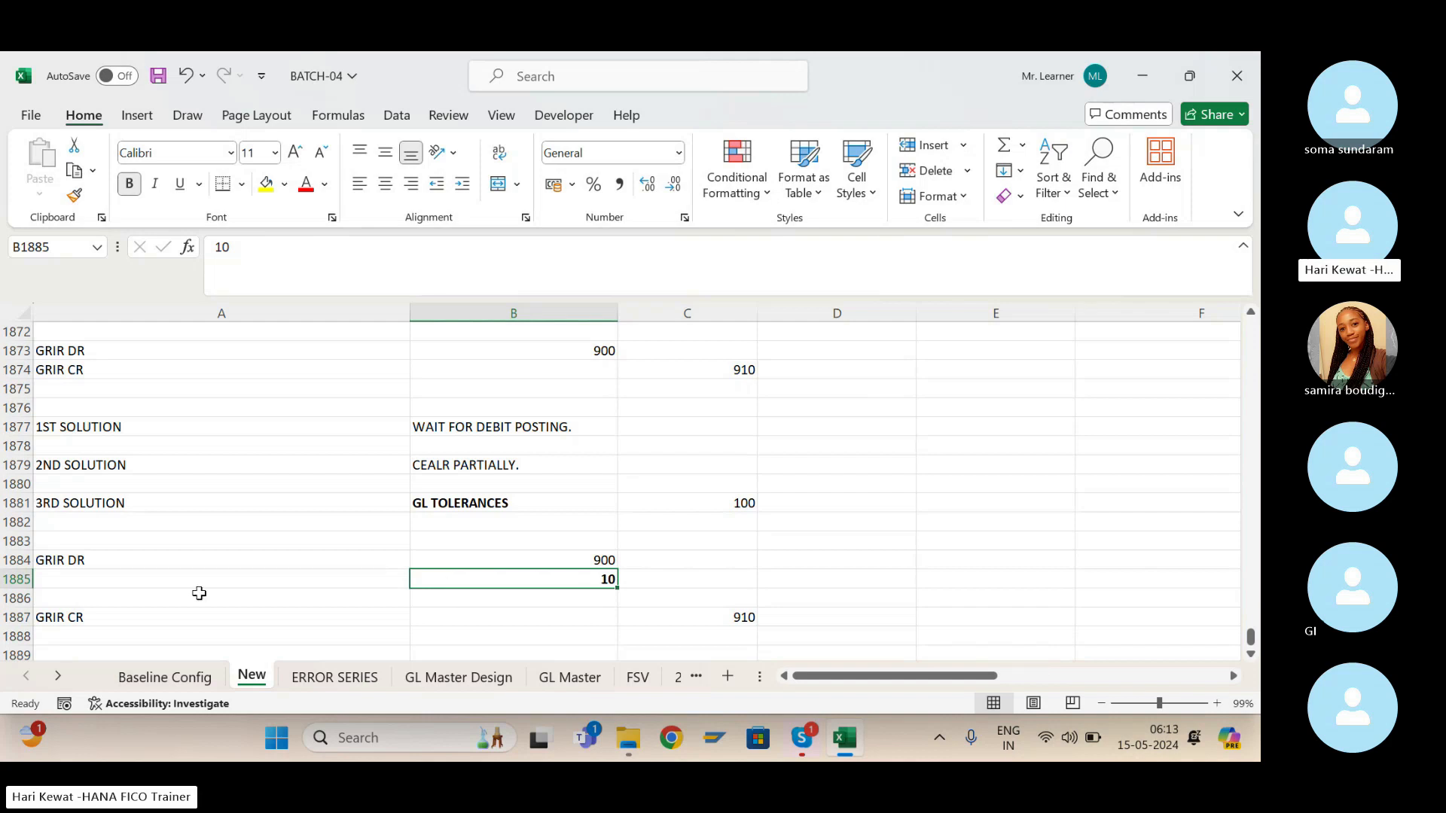
Label the difference row "GL CEARING DIFF A/C" in A1885.
click(89, 587)
text(PNL)
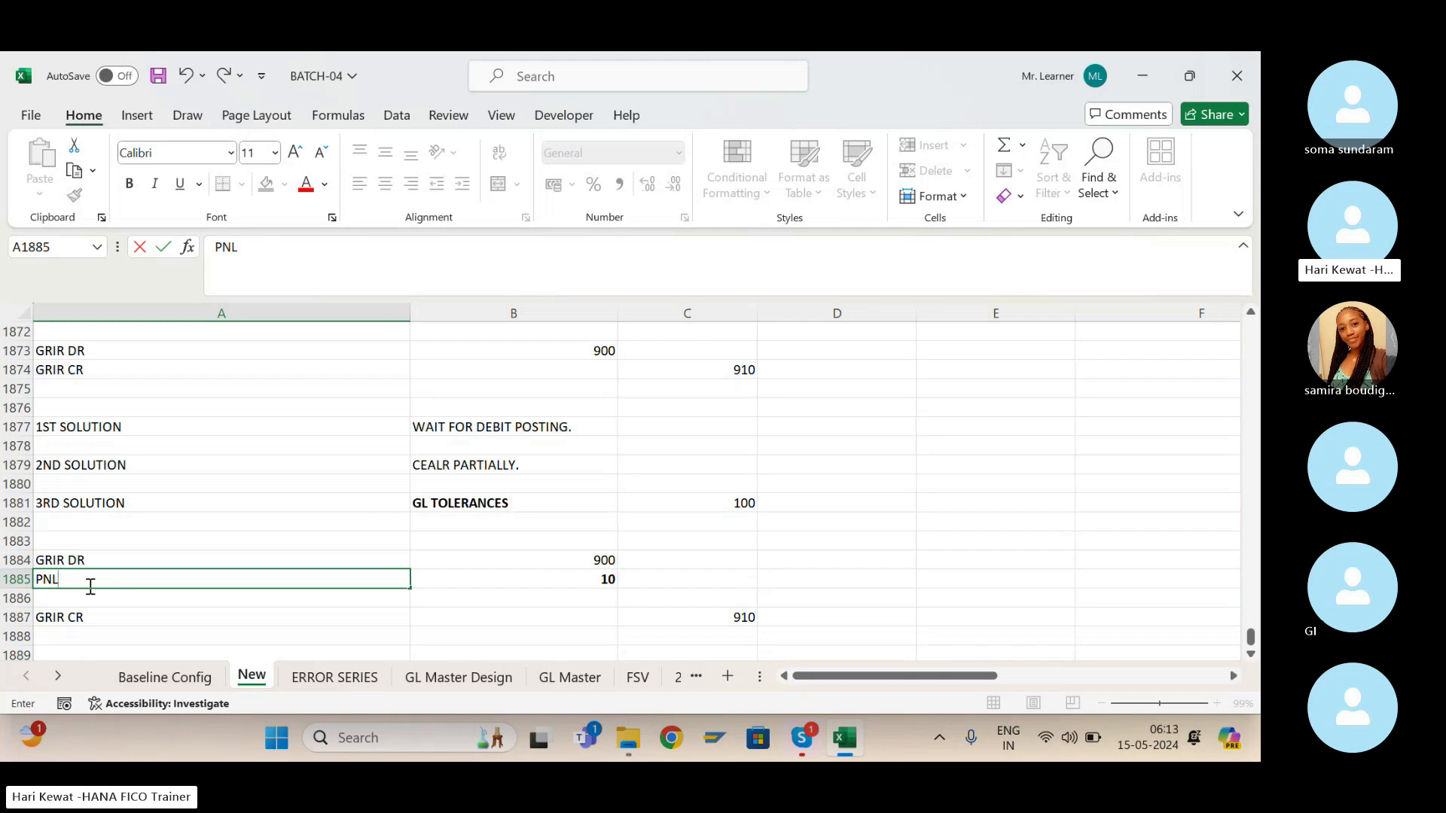
key(BackSpace)
key(BackSpace)
key(BackSpace)
text(g)
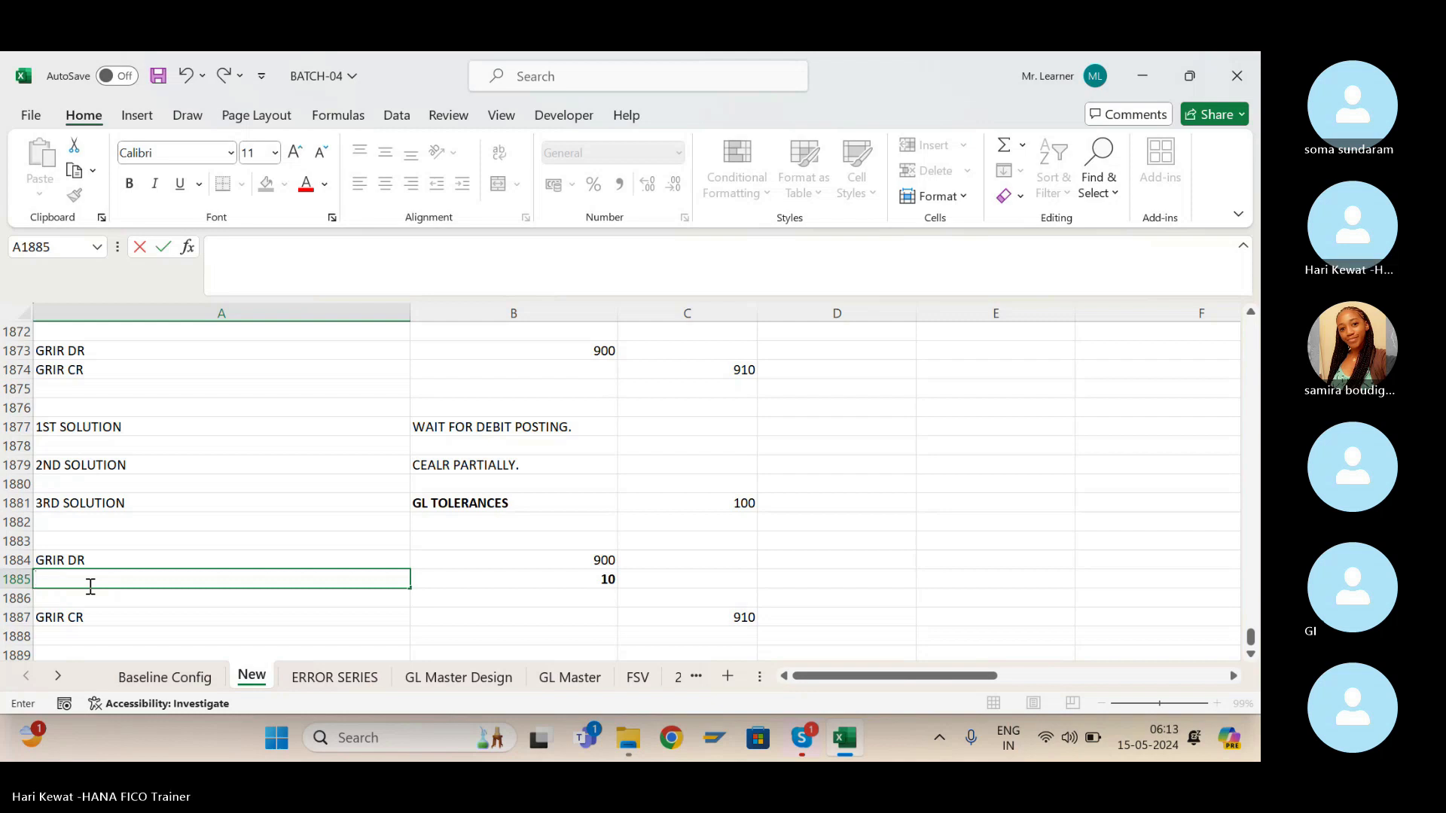
text(G;)
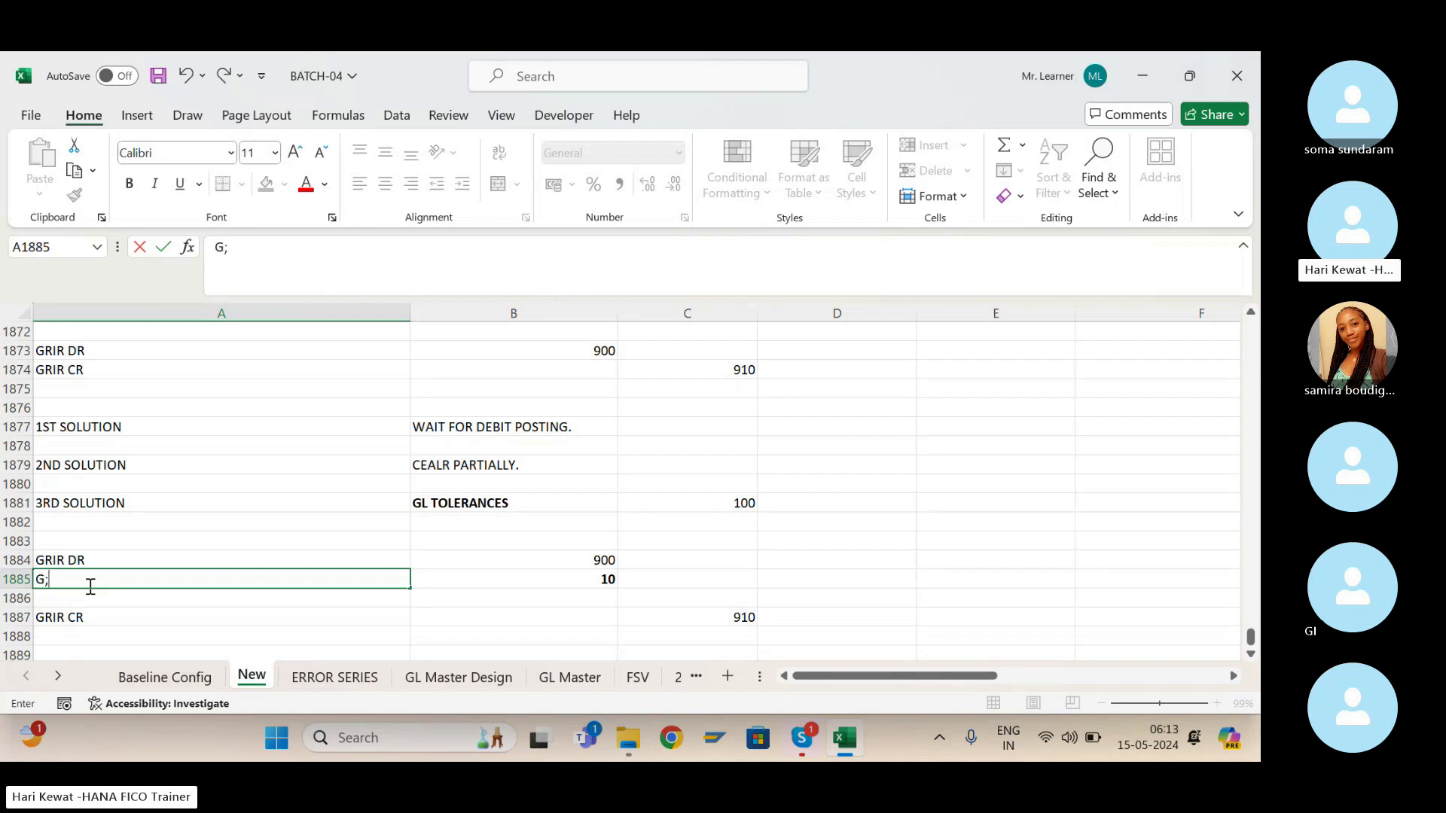
key(BackSpace)
text(L CEA)
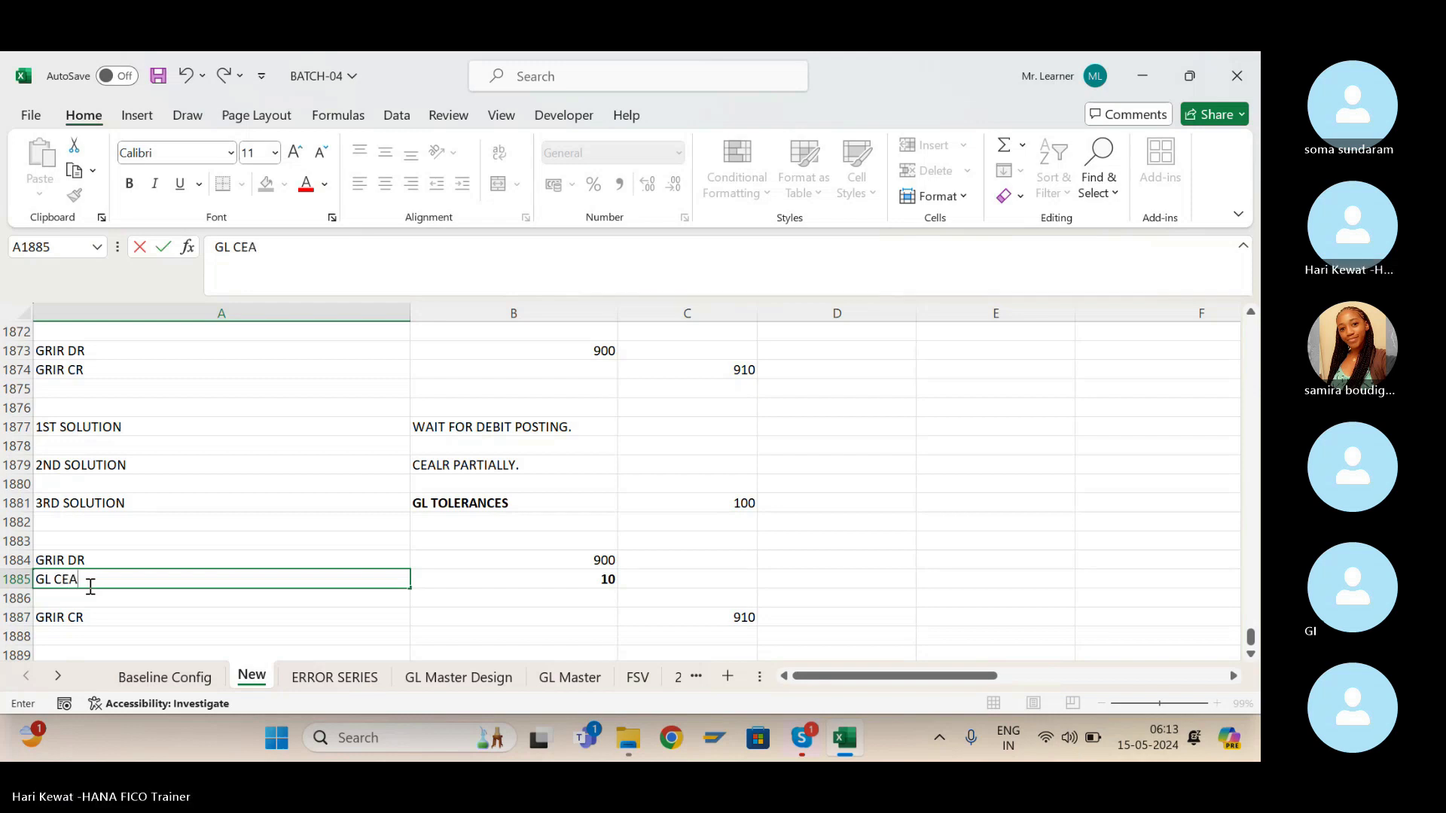
text(RING DIFF)
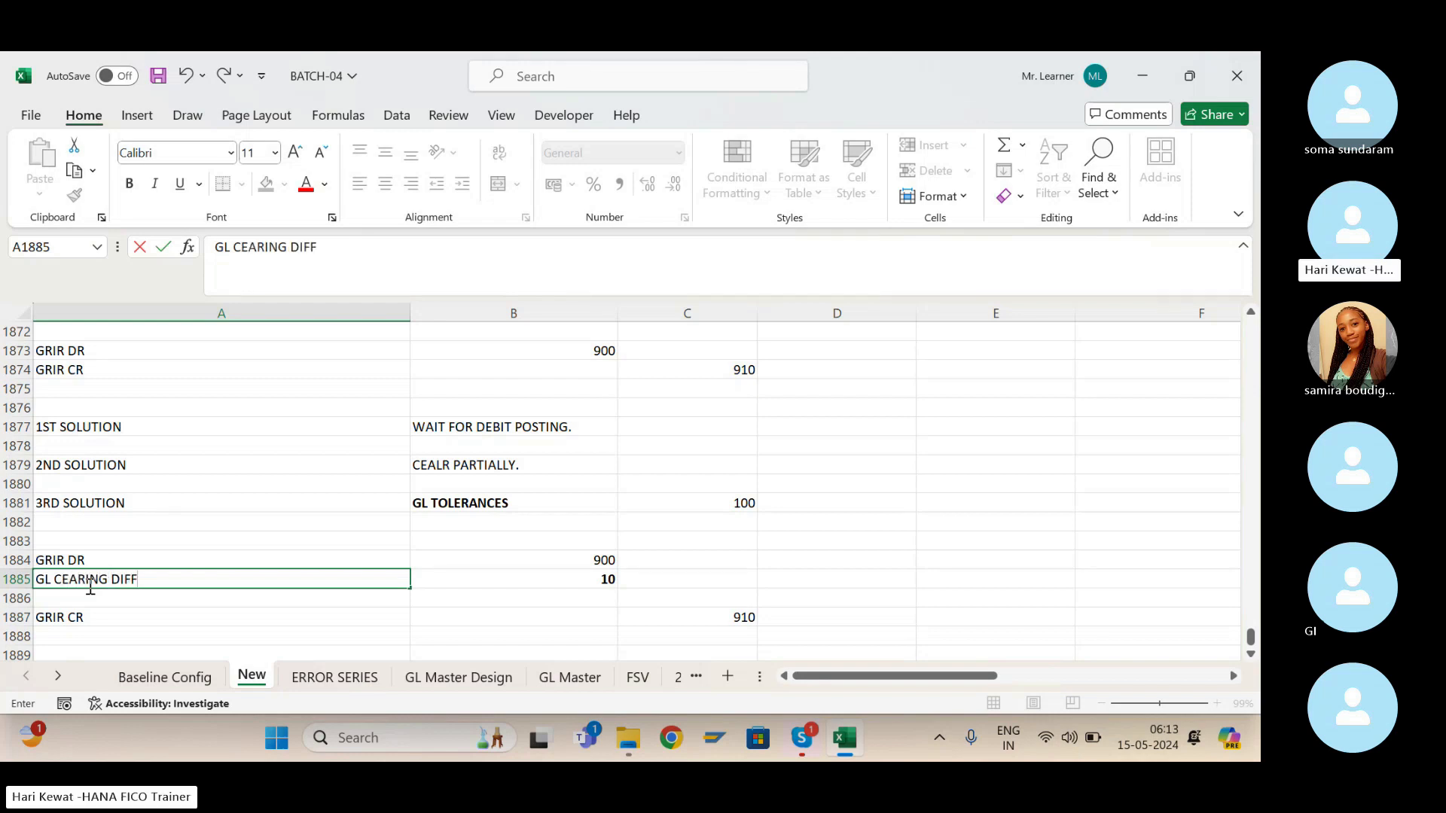
text( A/C)
key(ctrl+Return)
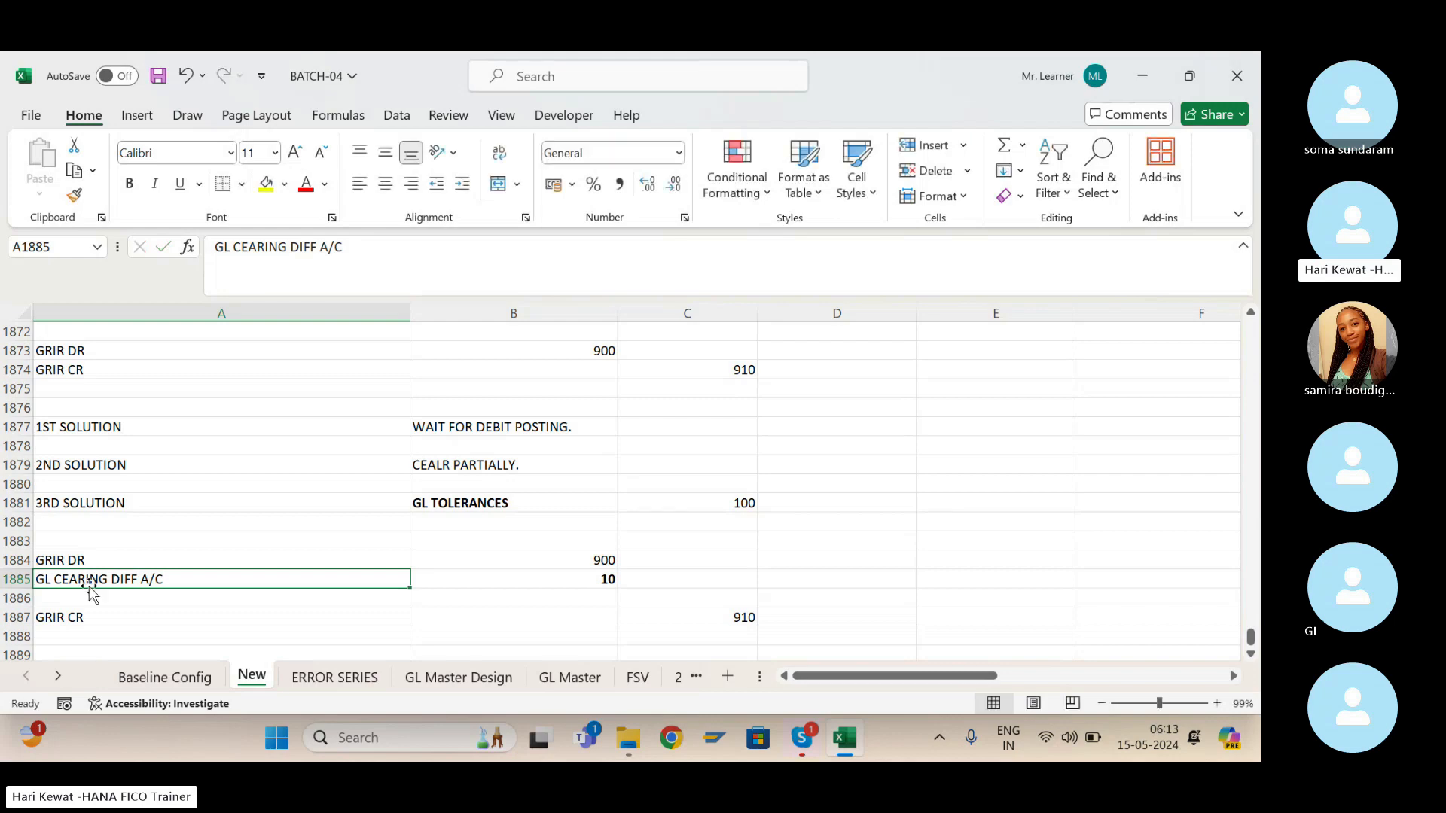
Make the difference label in A1885 bold and extend it to "GL CEARING DIFF A/C DR", leaving A1886 empty.
drag(344, 247, 131, 266)
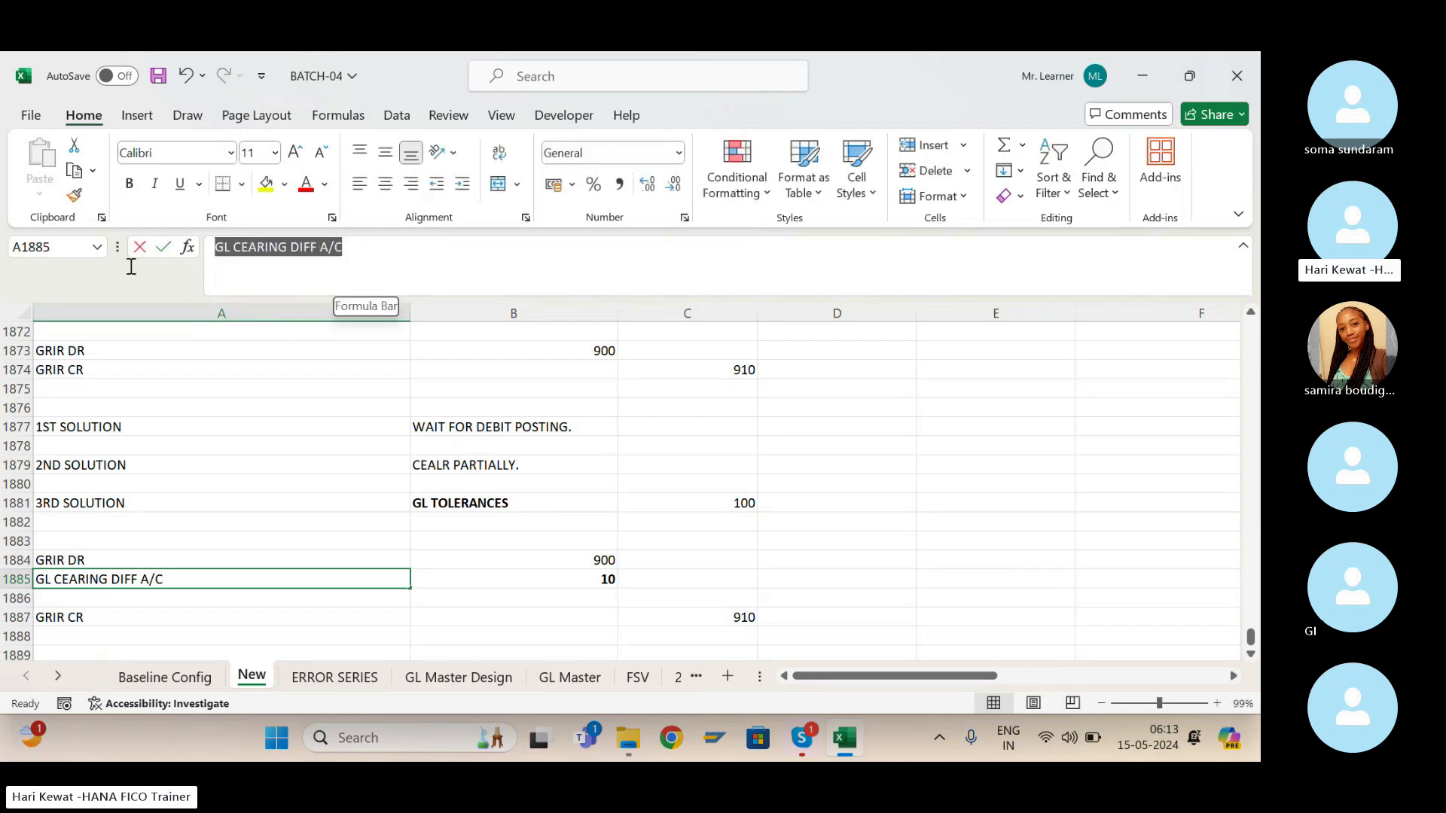
key(ctrl+b)
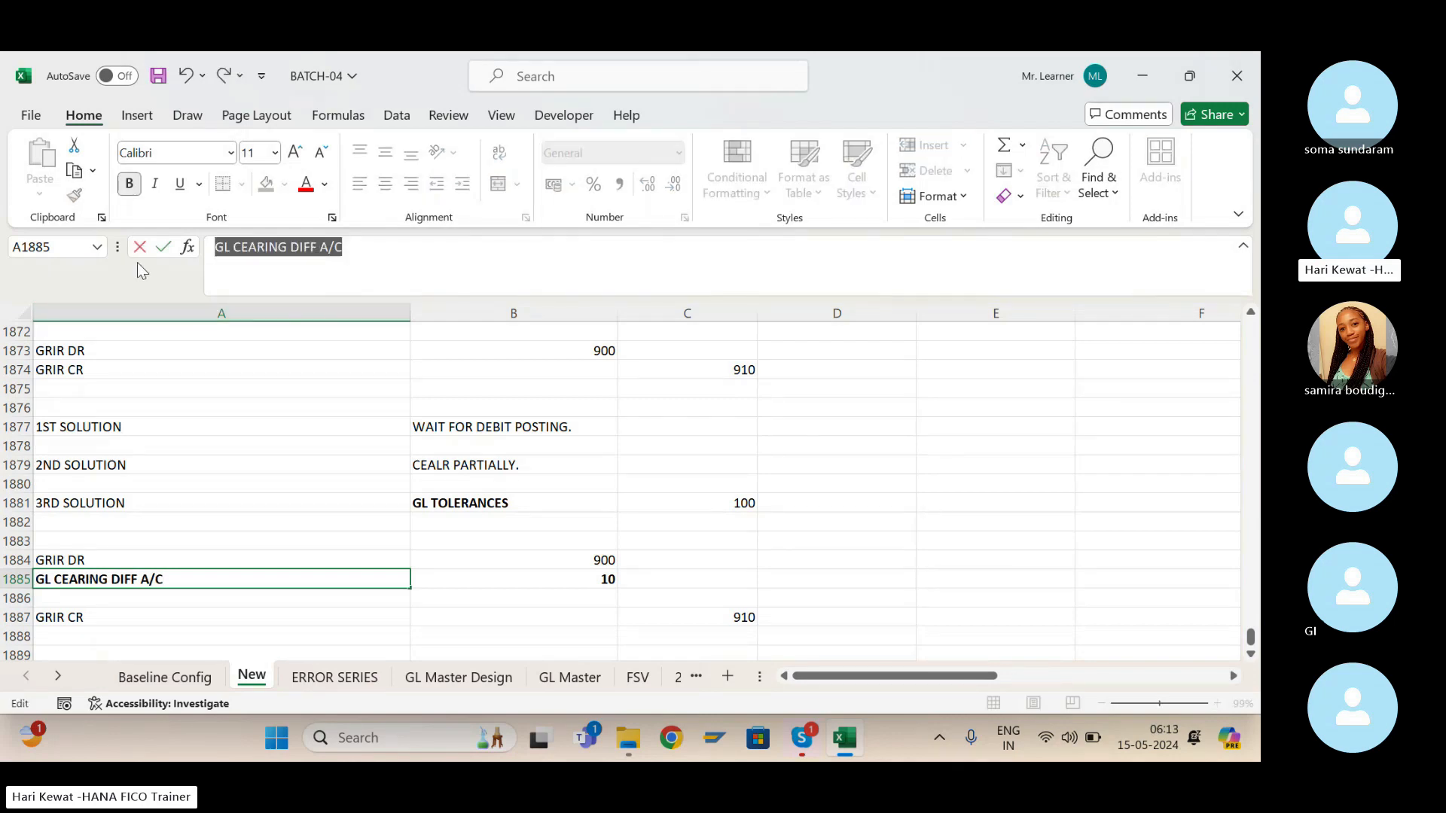
click(376, 252)
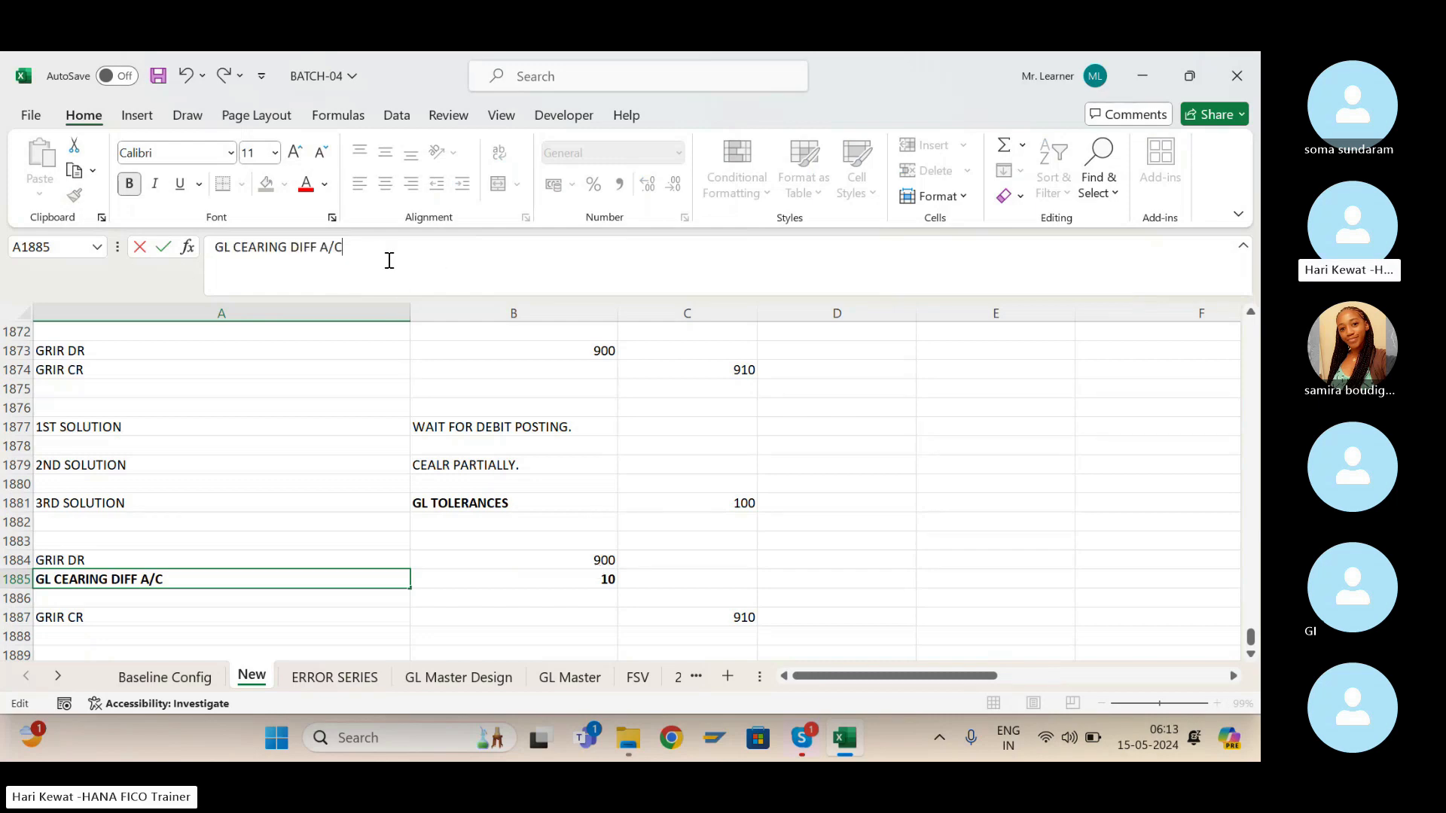
text(DR)
key(Return)
text(\)
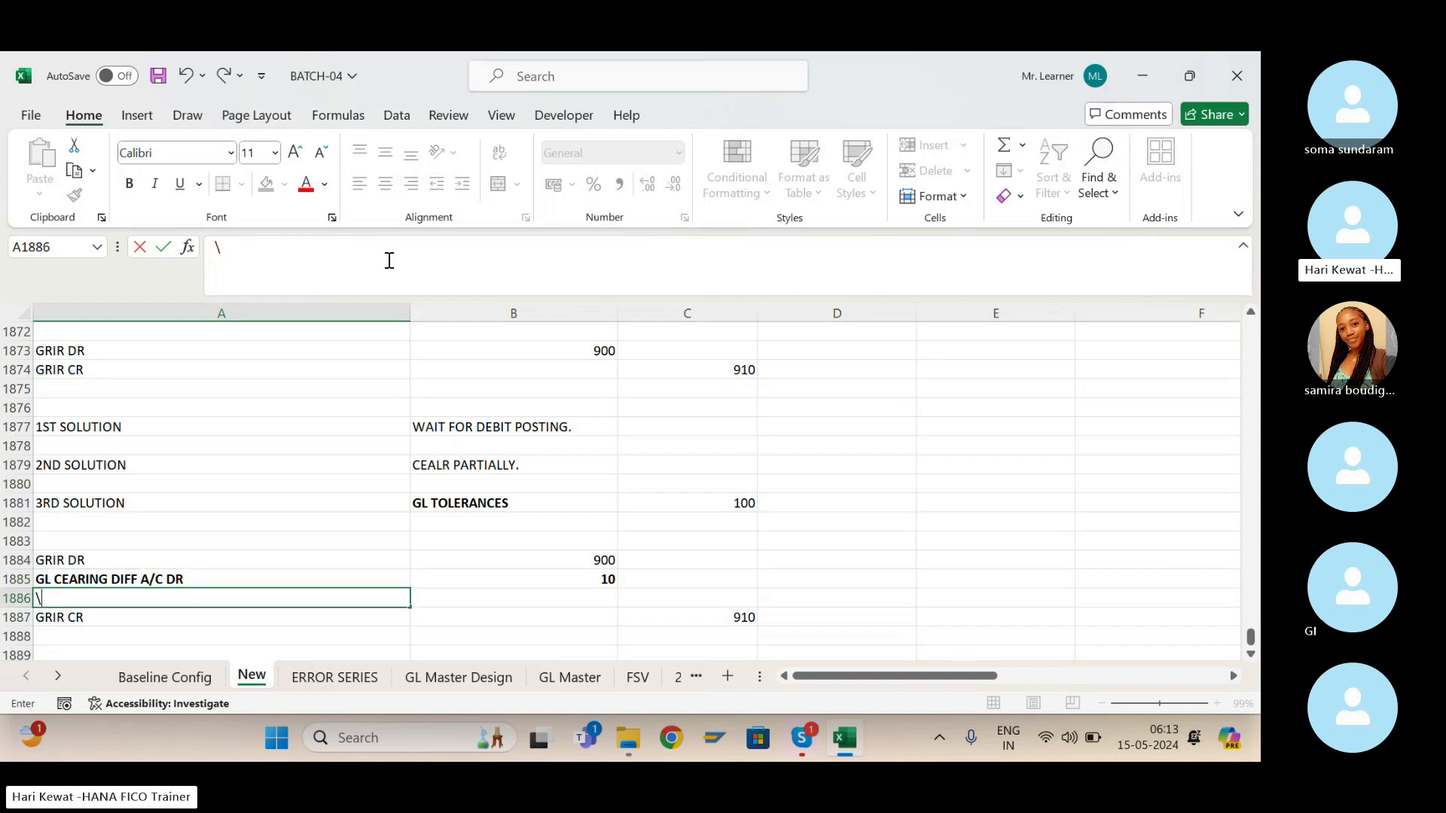
key(Up)
key(Up)
key(Down)
key(Down)
key(Delete)
Examine the complete clearing entry in A1884:C1887 and its difference account line in A1885.
key(Up)
key(Up)
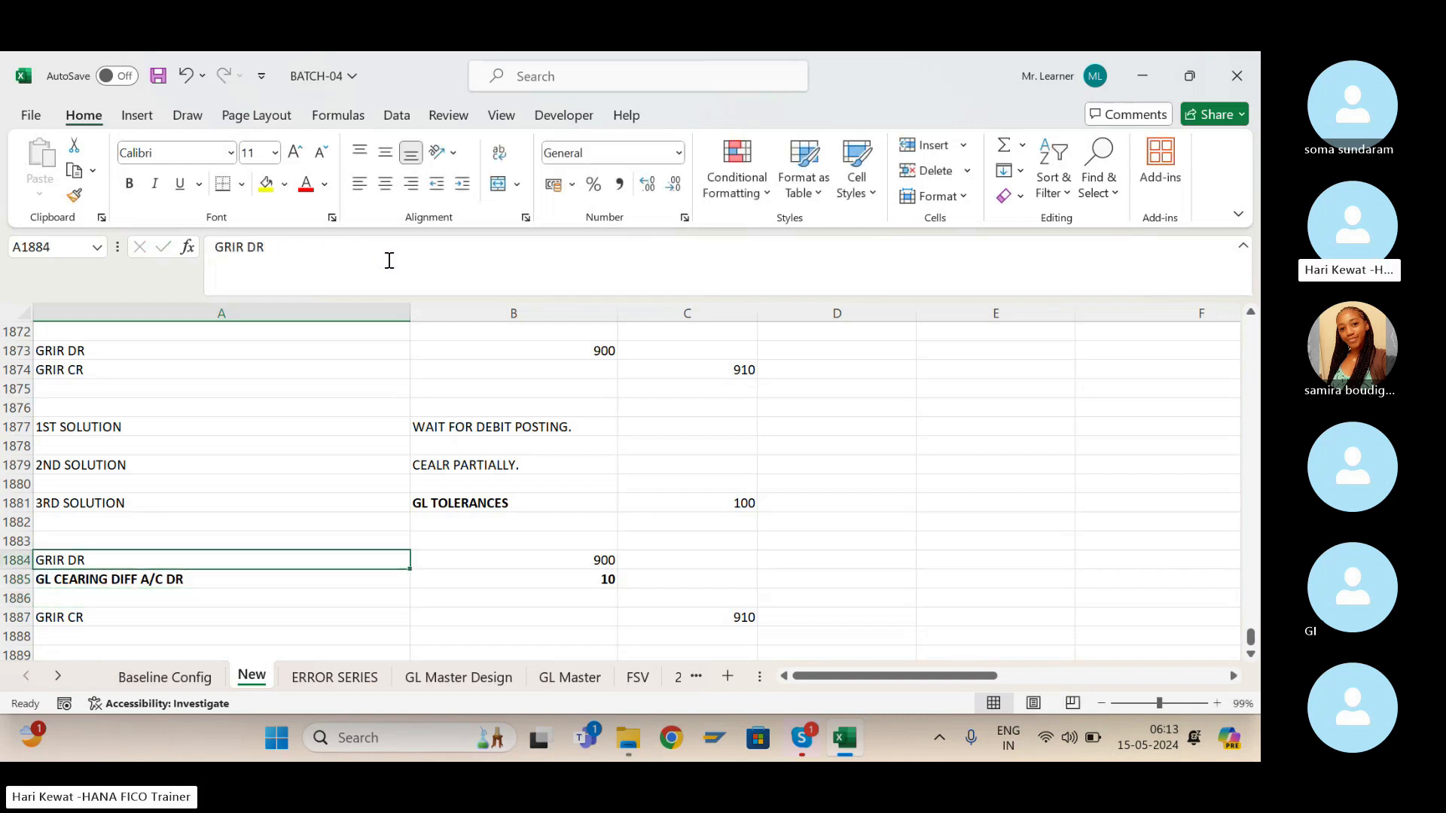
key(shift+Right)
key(shift+Right)
key(shift+Down)
key(shift+Down)
key(shift+Down)
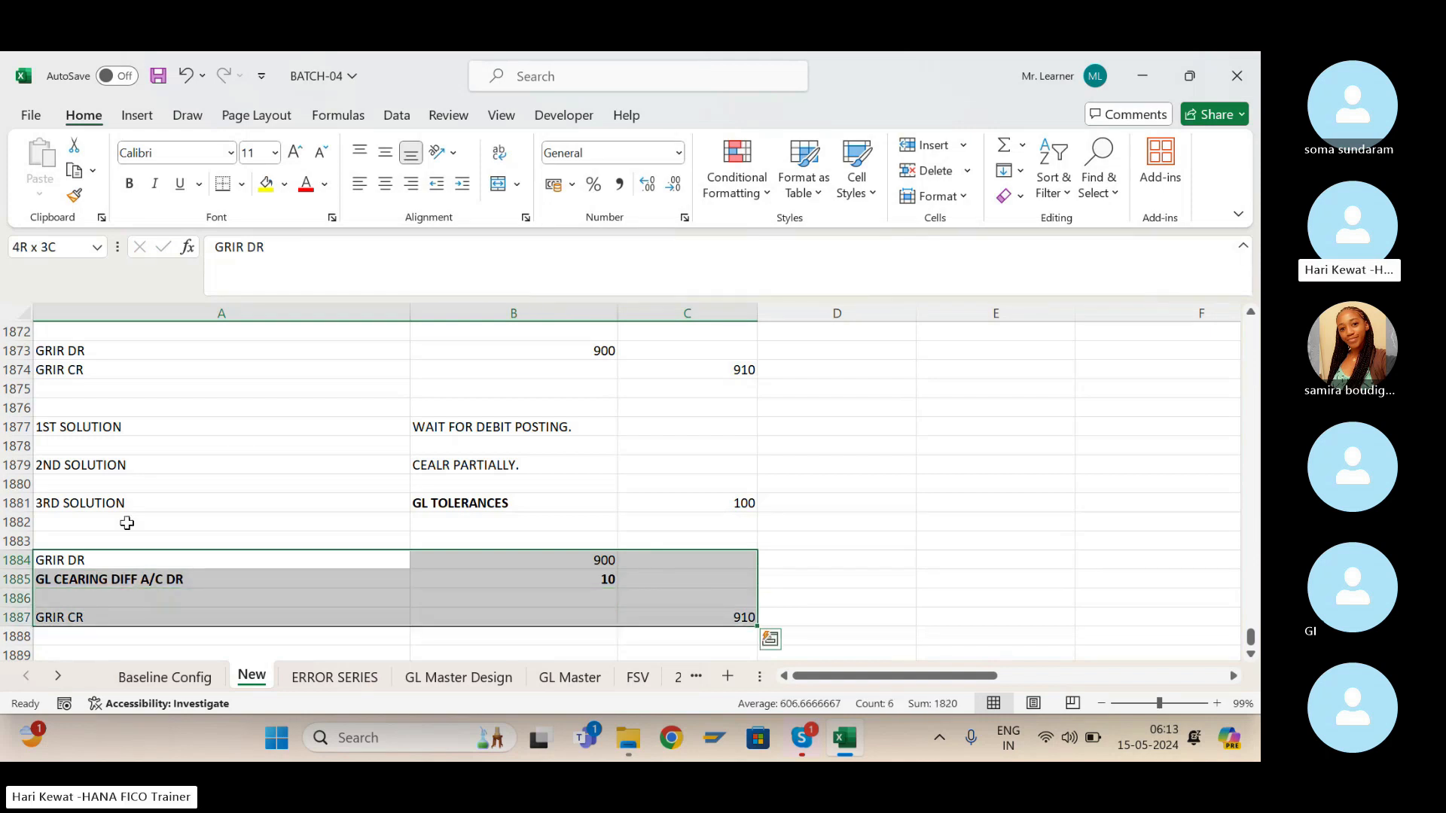
click(92, 575)
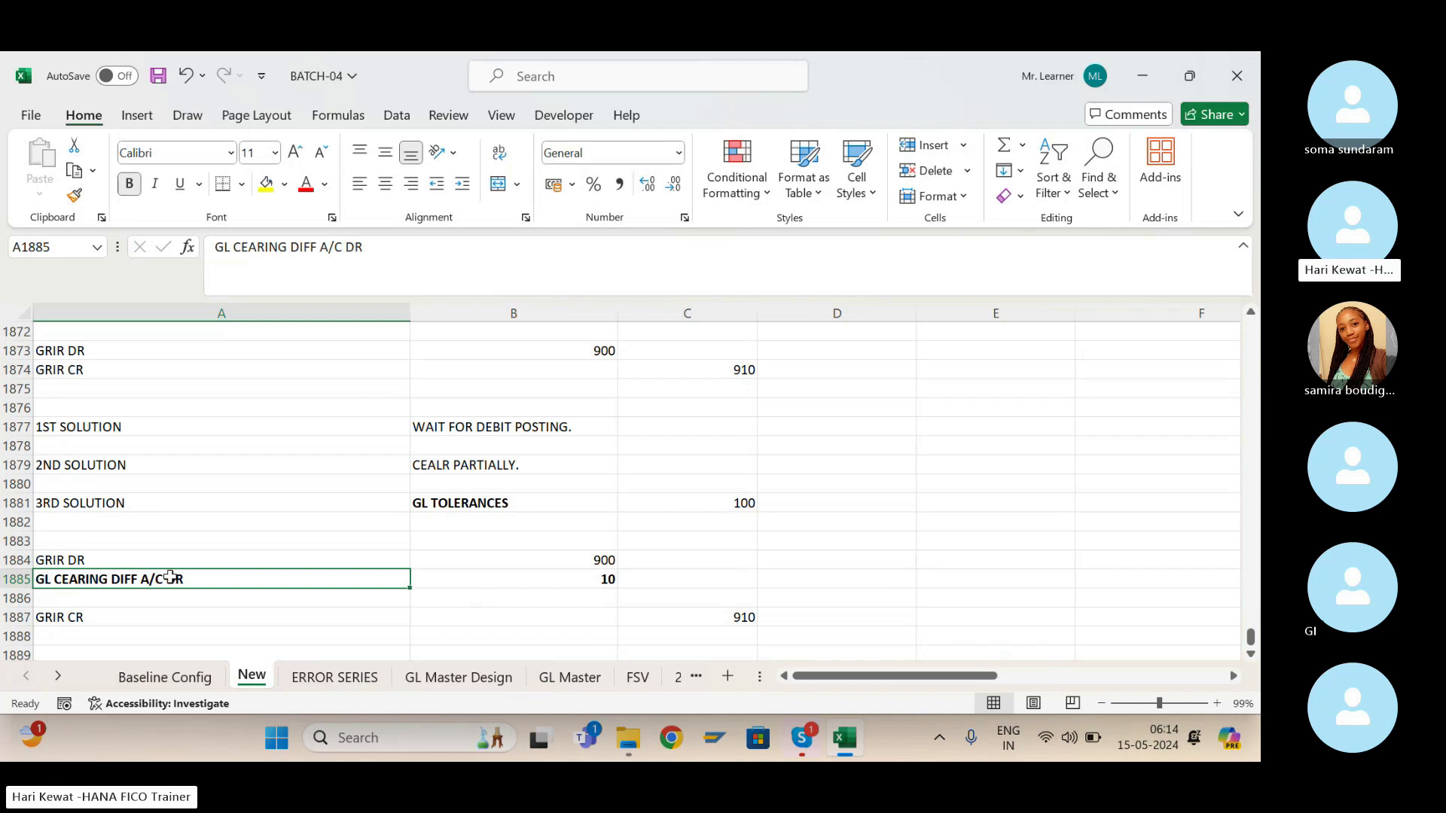
Copy the GRIR DR and GRIR CR rows from A1873:C1874 to A1890.
key(Up)
key(Up)
key(Up)
key(Down)
key(Down)
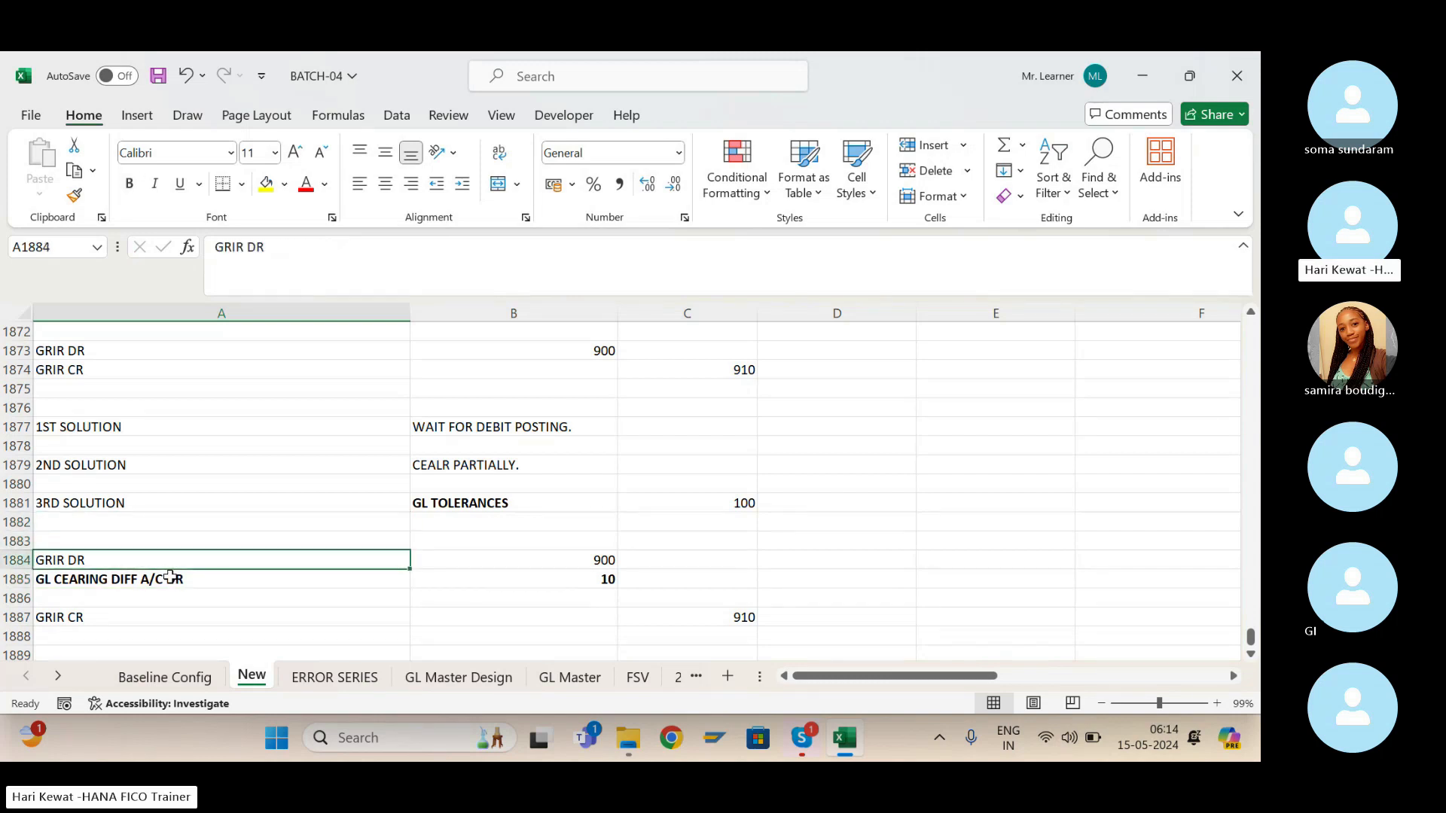
key(Up)
key(Up)
key(Up)
key(Up)
key(Up)
key(Up)
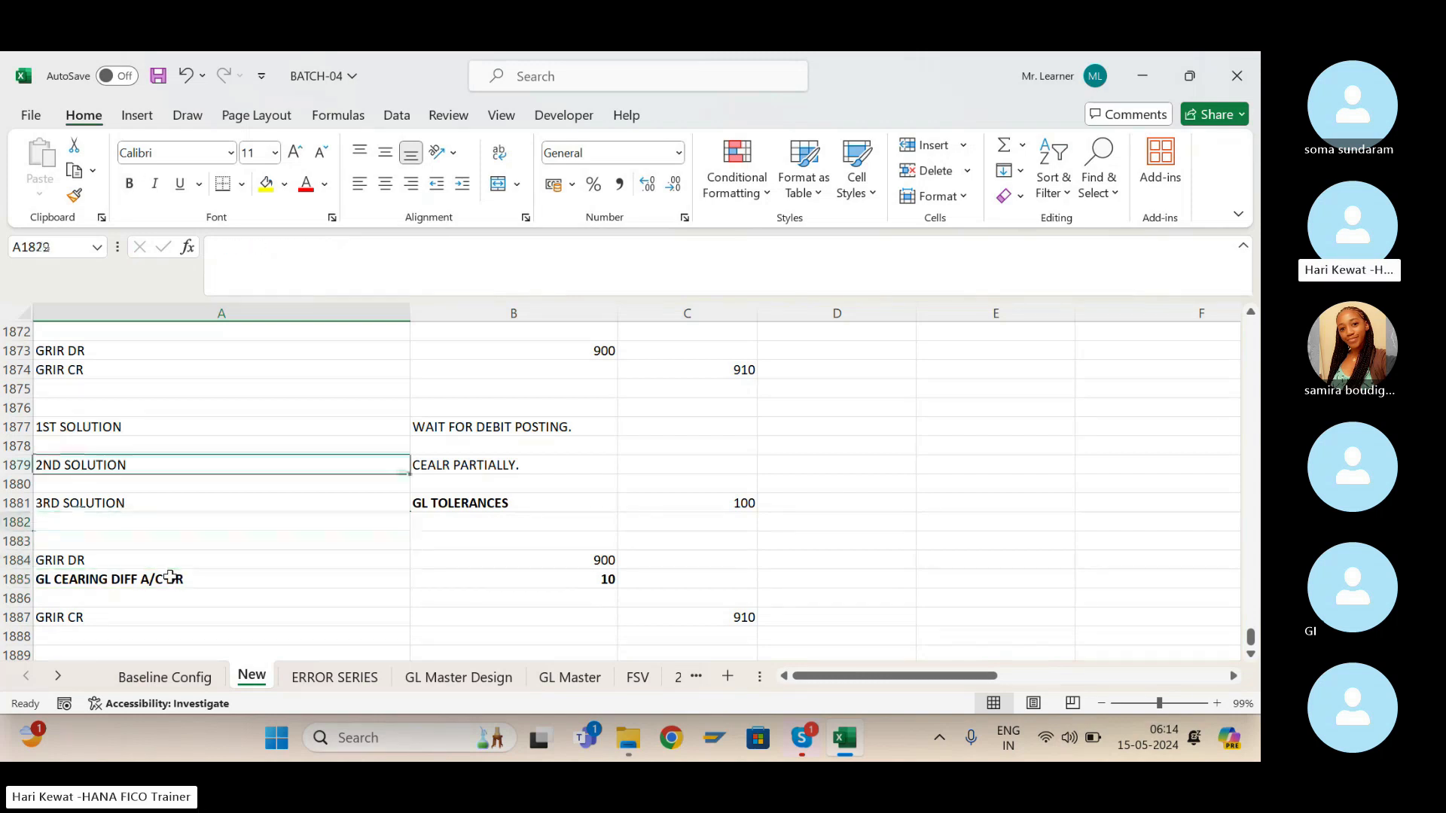
key(Up)
key(Up)
key(Up)
key(Up)
key(Up)
key(shift+Down)
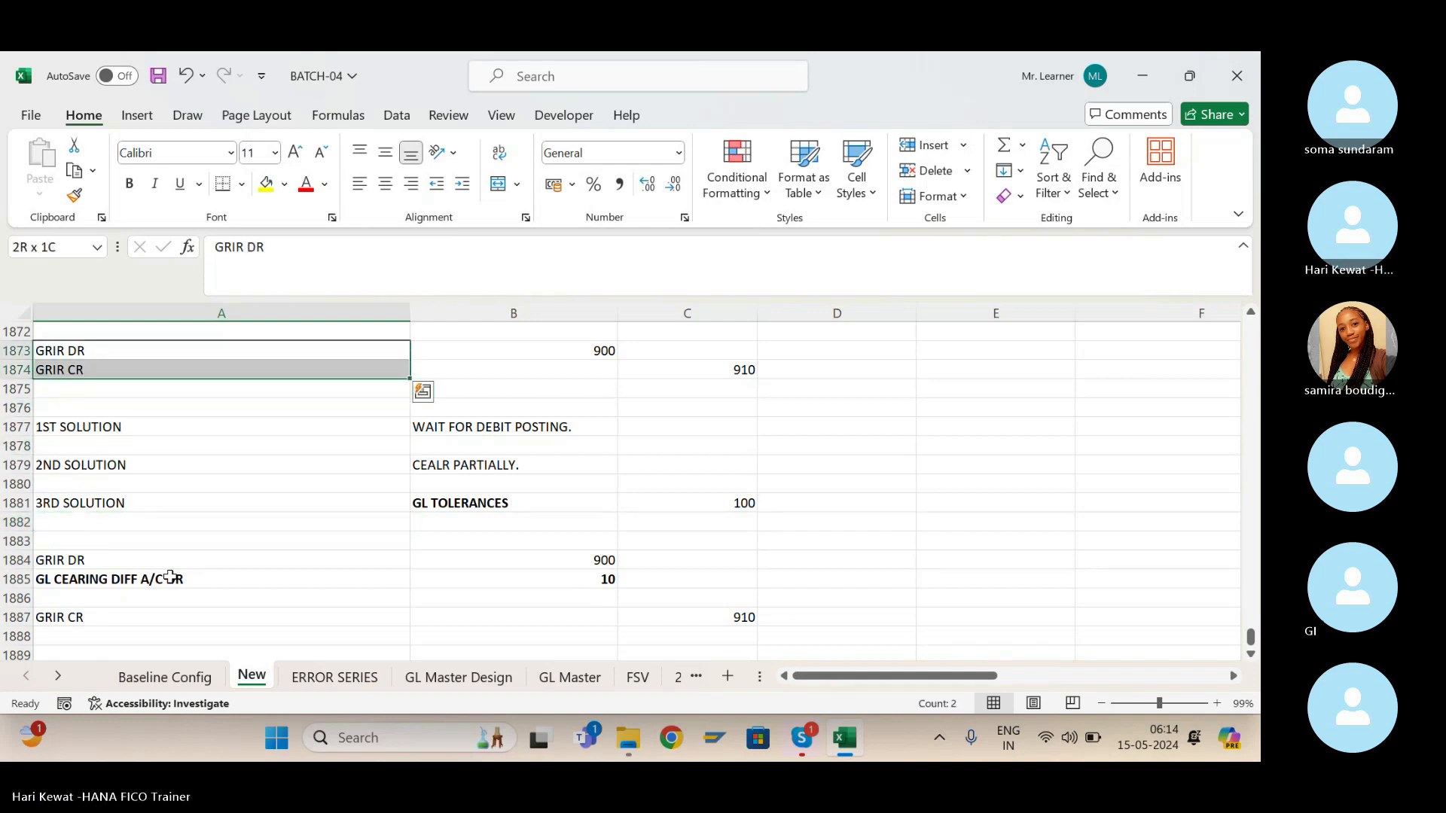
key(shift+Right)
key(shift+Right)
key(ctrl+c)
key(Down)
key(Down)
key(Down)
key(Down)
key(Down)
key(Down)
key(Down)
key(Down)
key(Down)
key(Down)
key(Down)
key(Down)
key(Down)
key(Down)
key(Down)
key(Down)
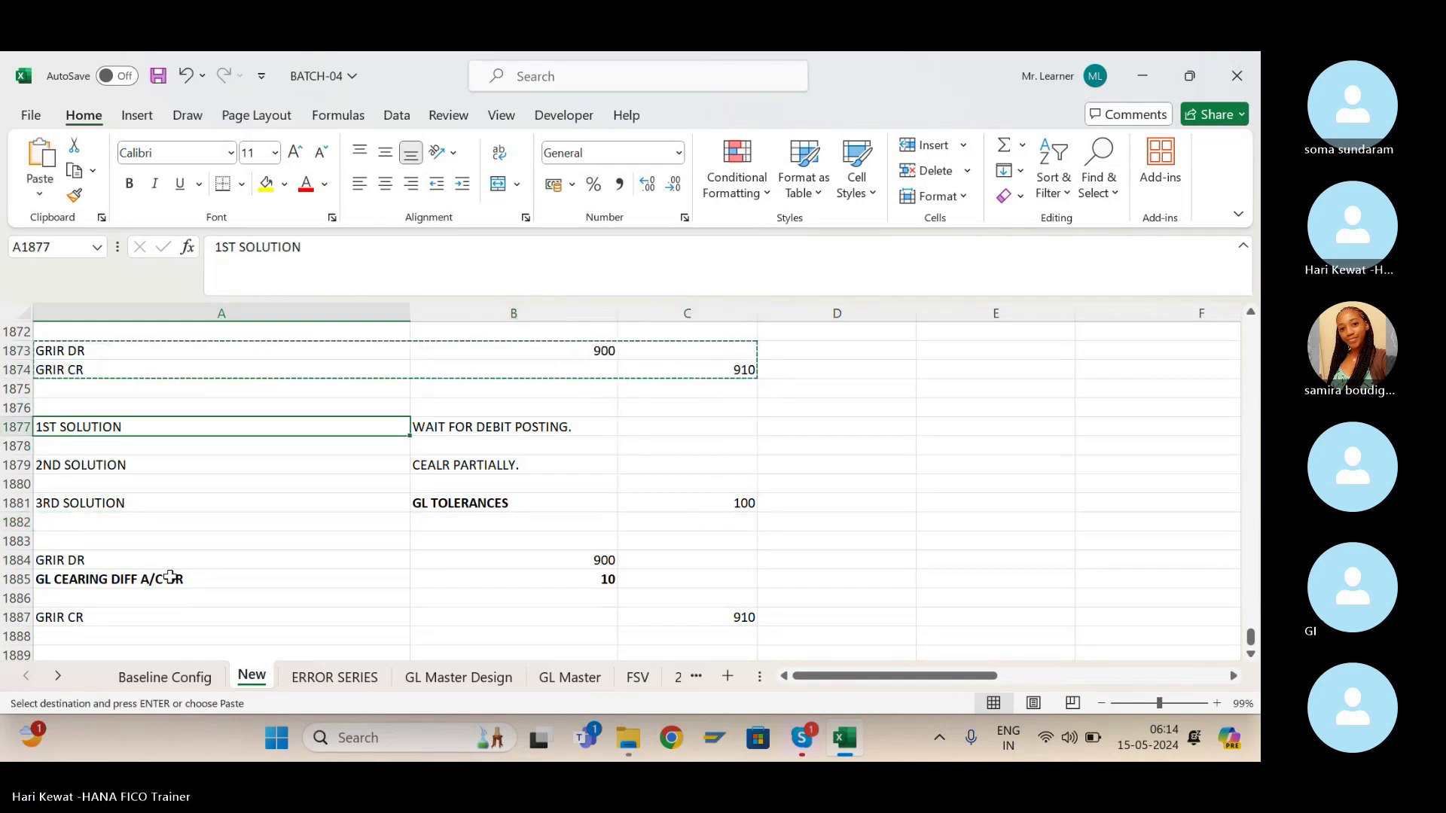
key(Down)
key(Down)
key(Down)
key(Down)
key(Down)
key(Up)
key(Up)
key(Up)
key(Up)
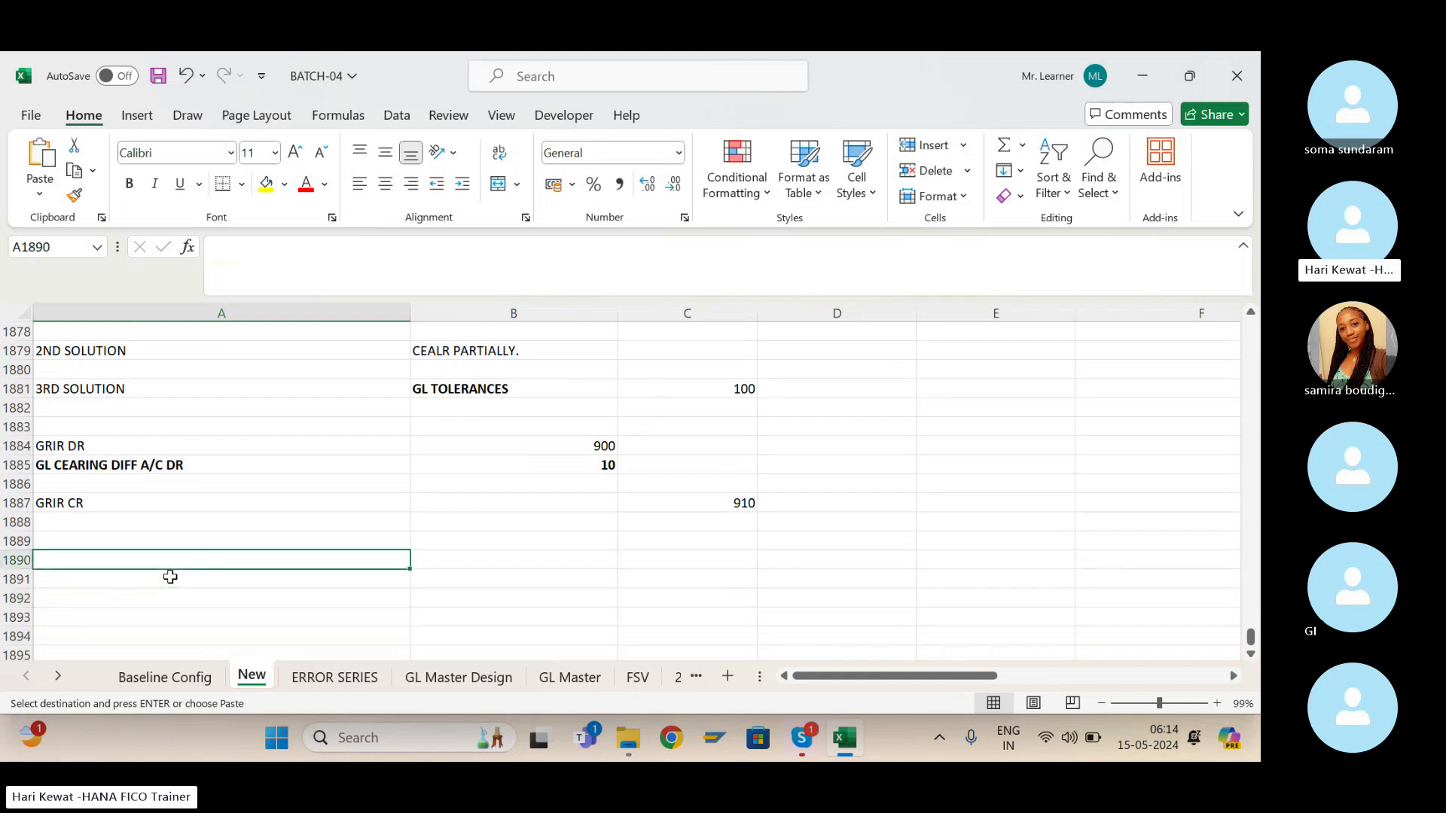
key(ctrl+v)
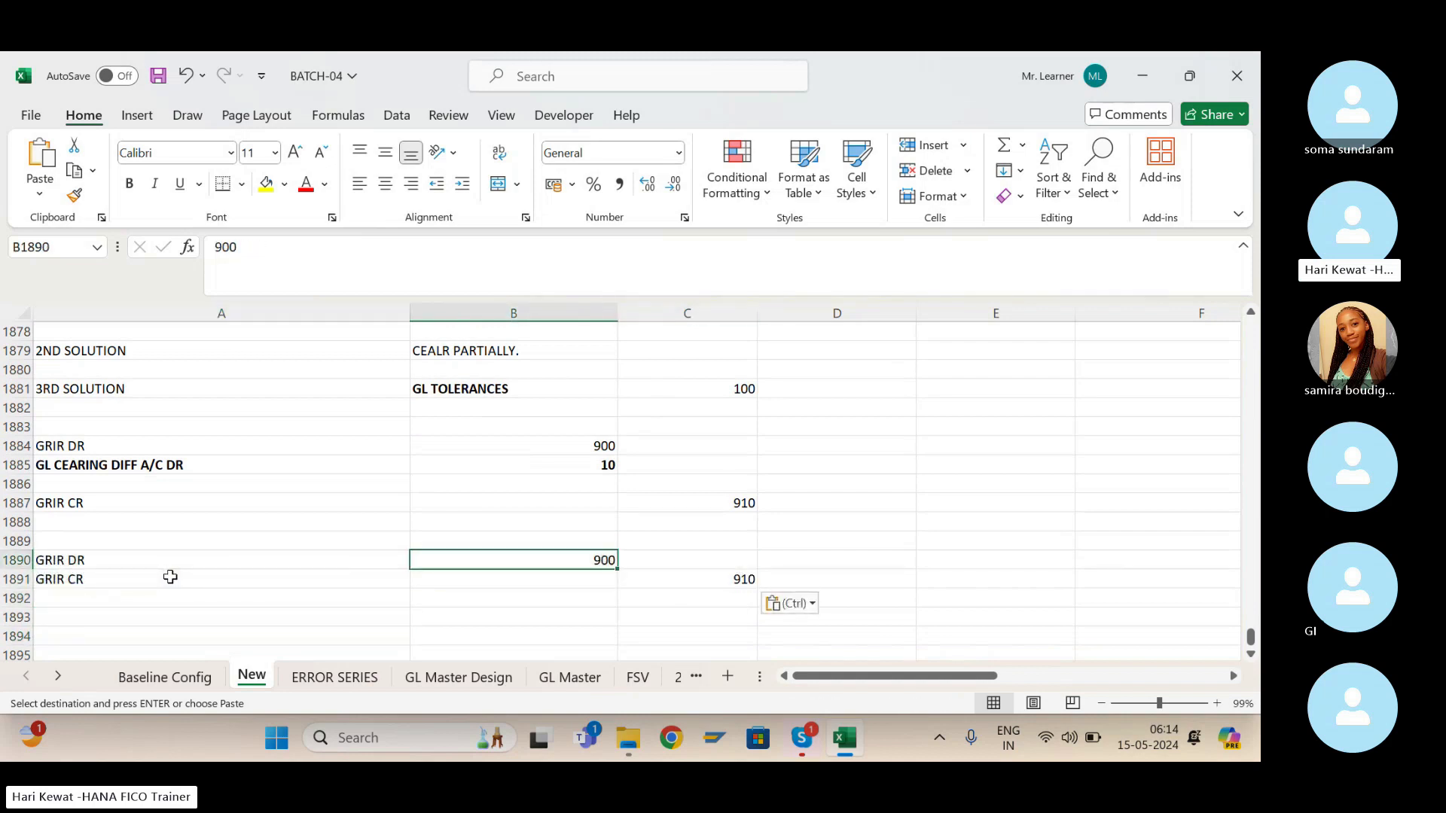
Set the copied GRIR DR amount in B1890 to 1000 and the GRIR CR amount in C1891 to 980.
text(1000)
key(Return)
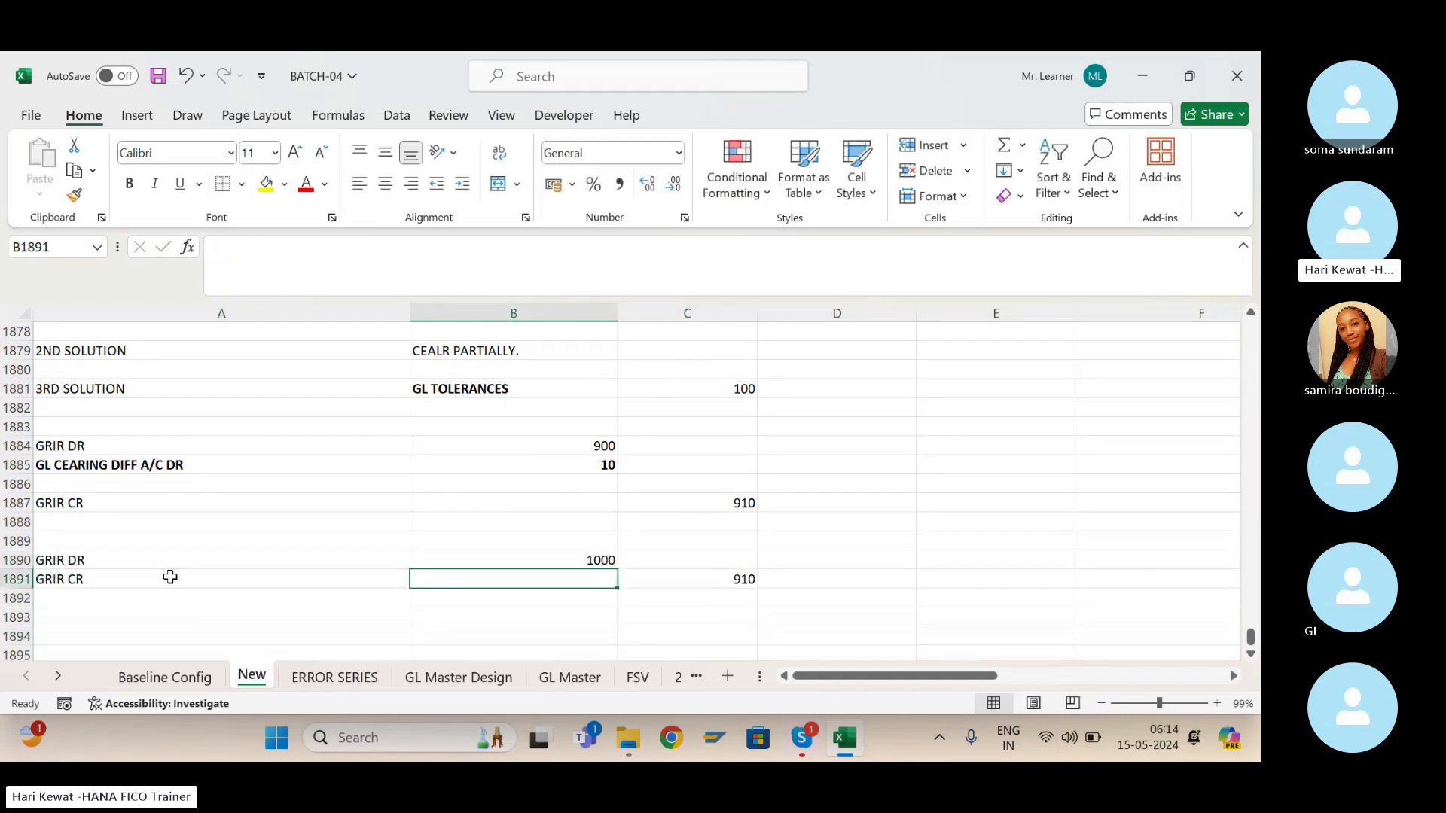
key(Right)
text(99)
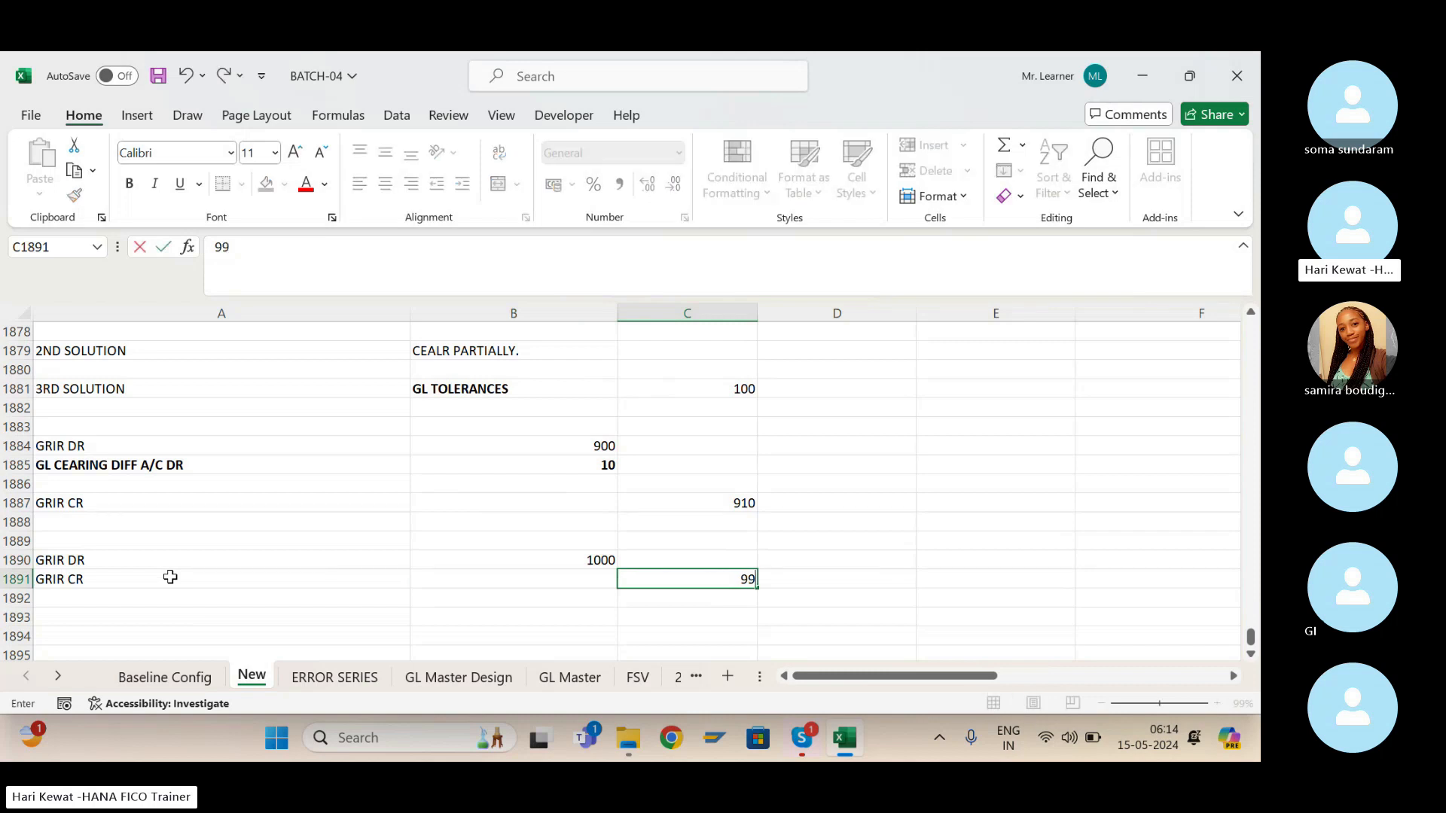
text(080)
key(Return)
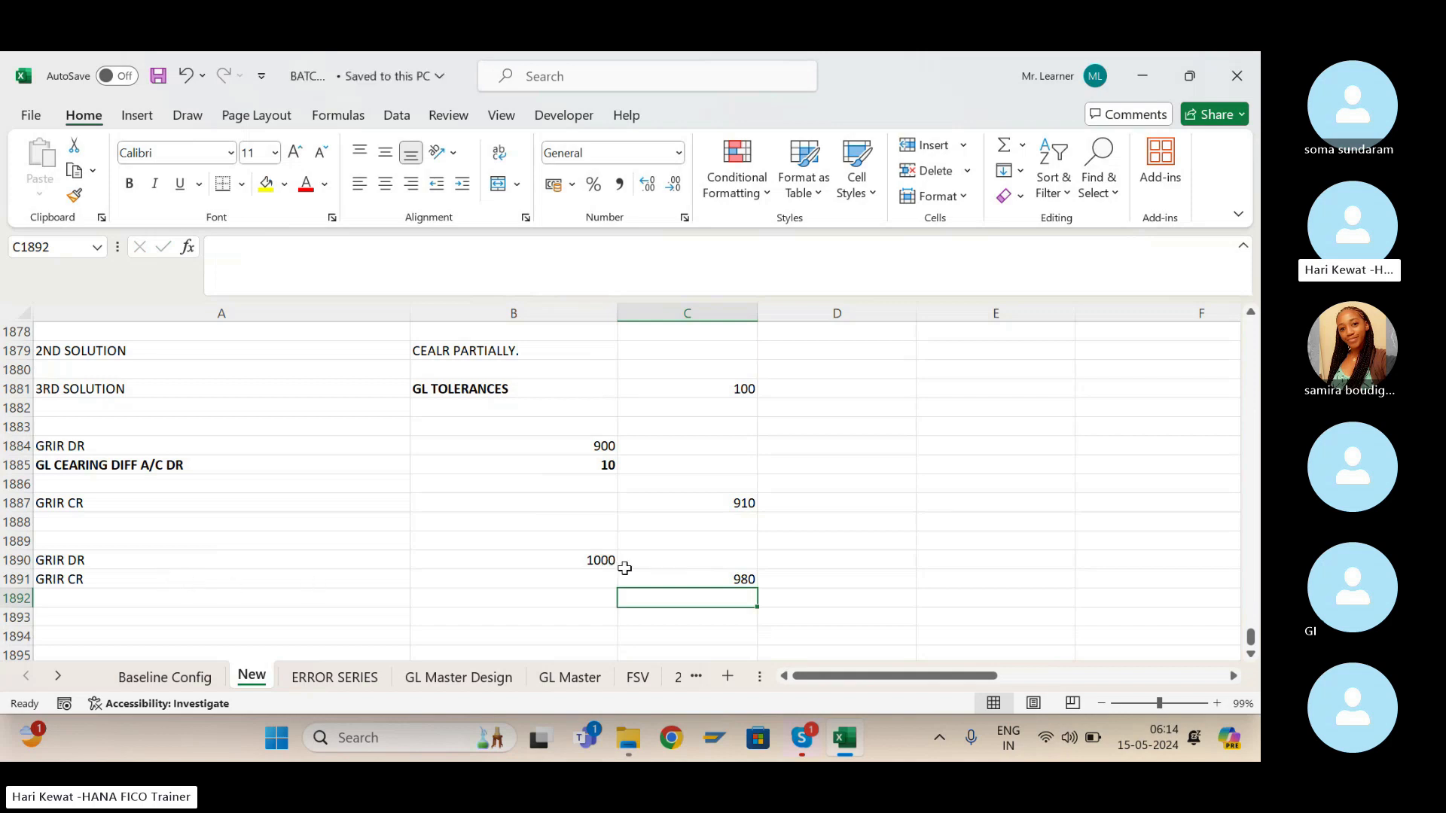
Copy the bold difference account label from A1885 to A1892, below the second GRIR CR row.
click(67, 583)
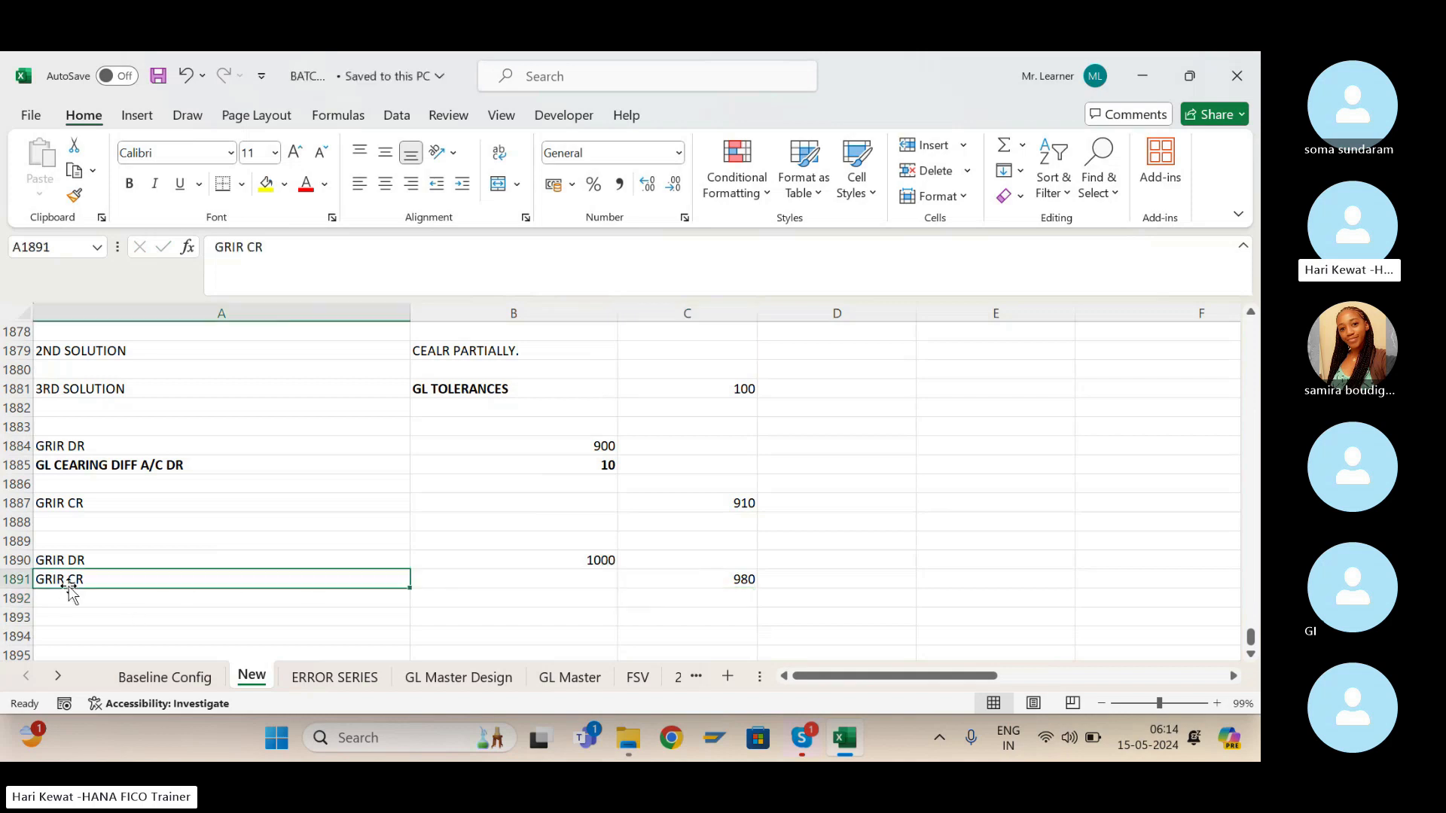
key(Down)
key(Up)
key(Up)
key(Up)
key(Up)
key(Up)
key(Up)
key(Up)
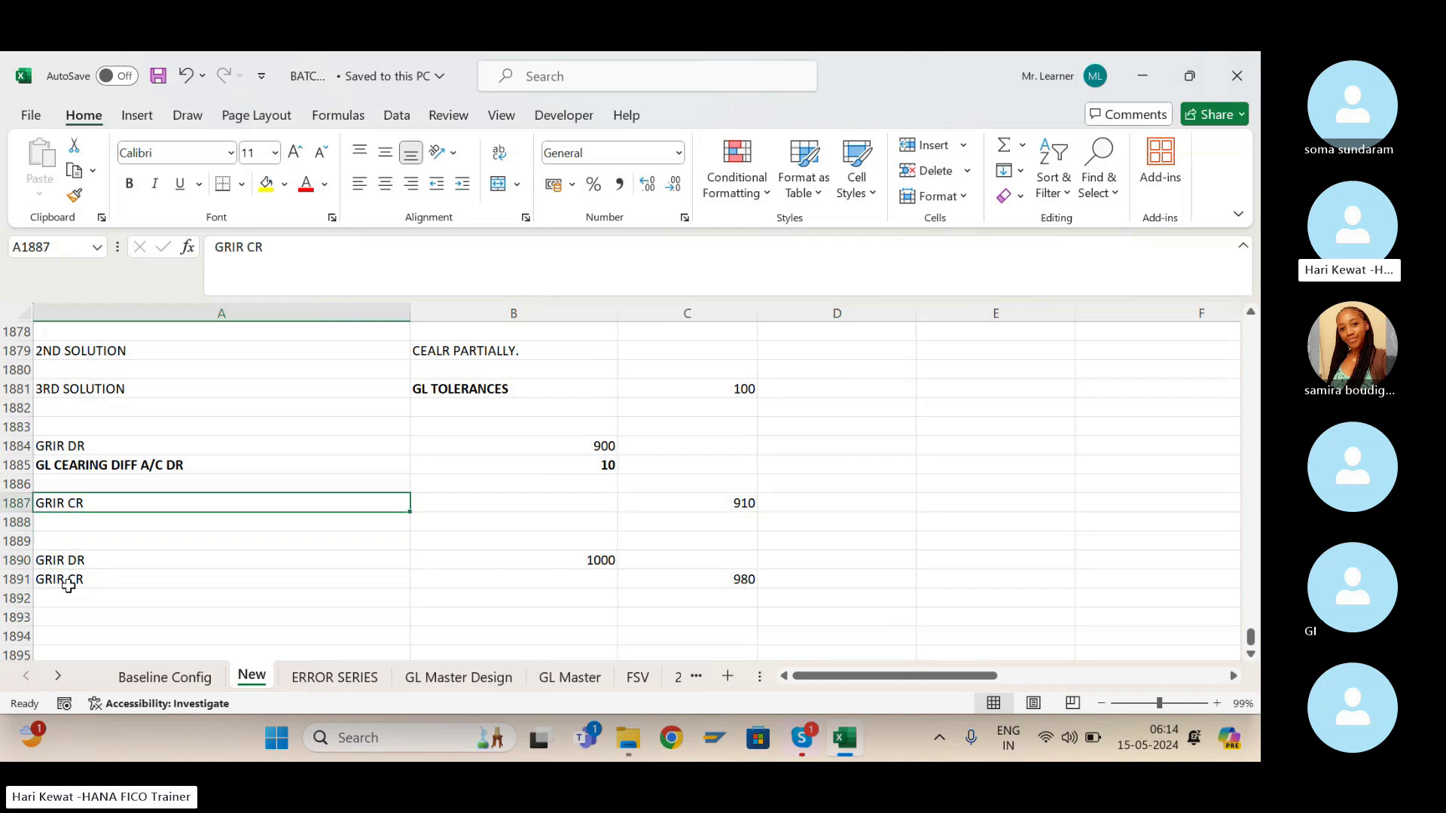
key(ctrl+c)
key(Down)
key(Down)
key(Down)
key(Down)
key(Down)
key(Down)
key(Down)
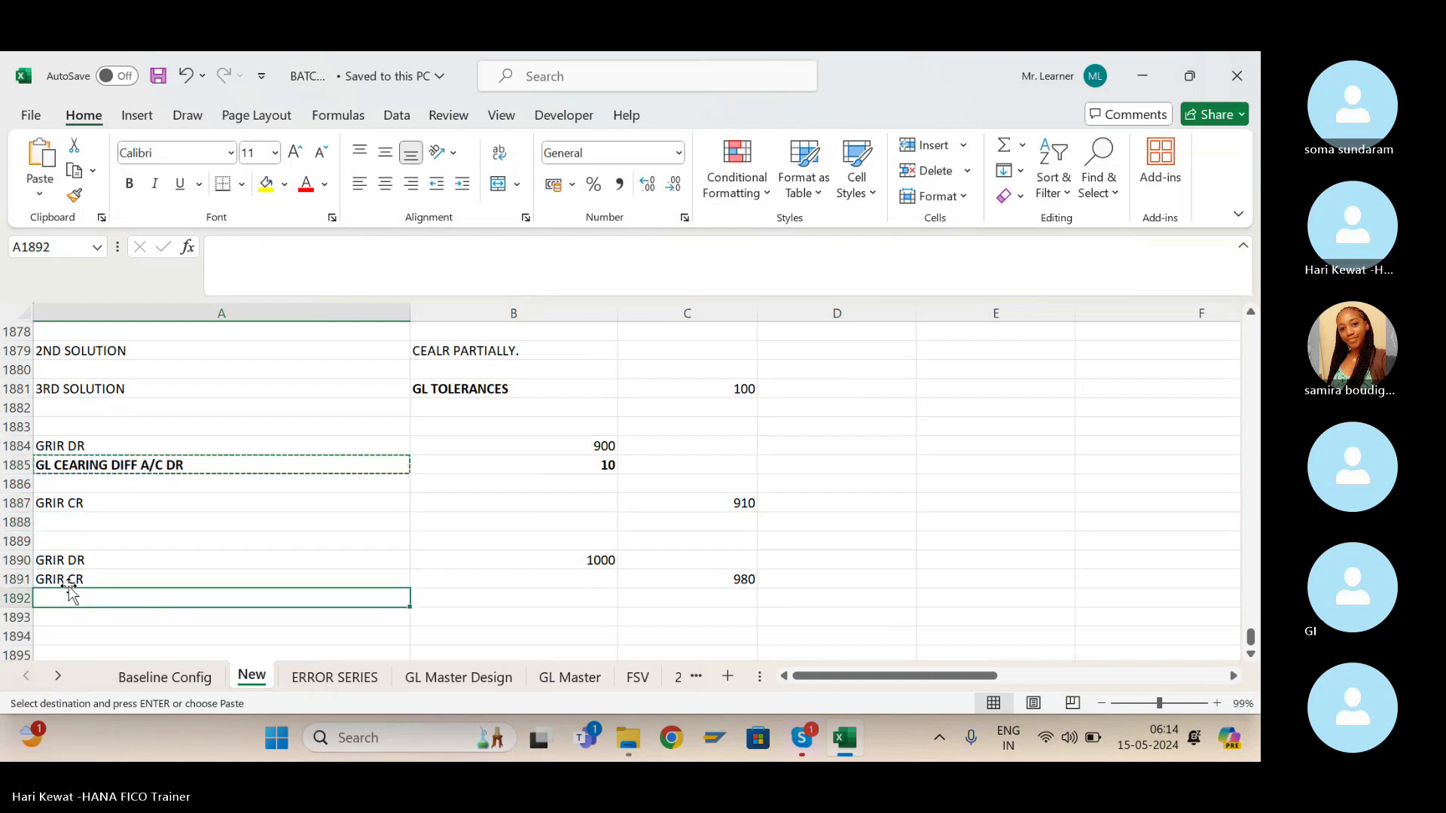
key(ctrl+v)
key(Escape)
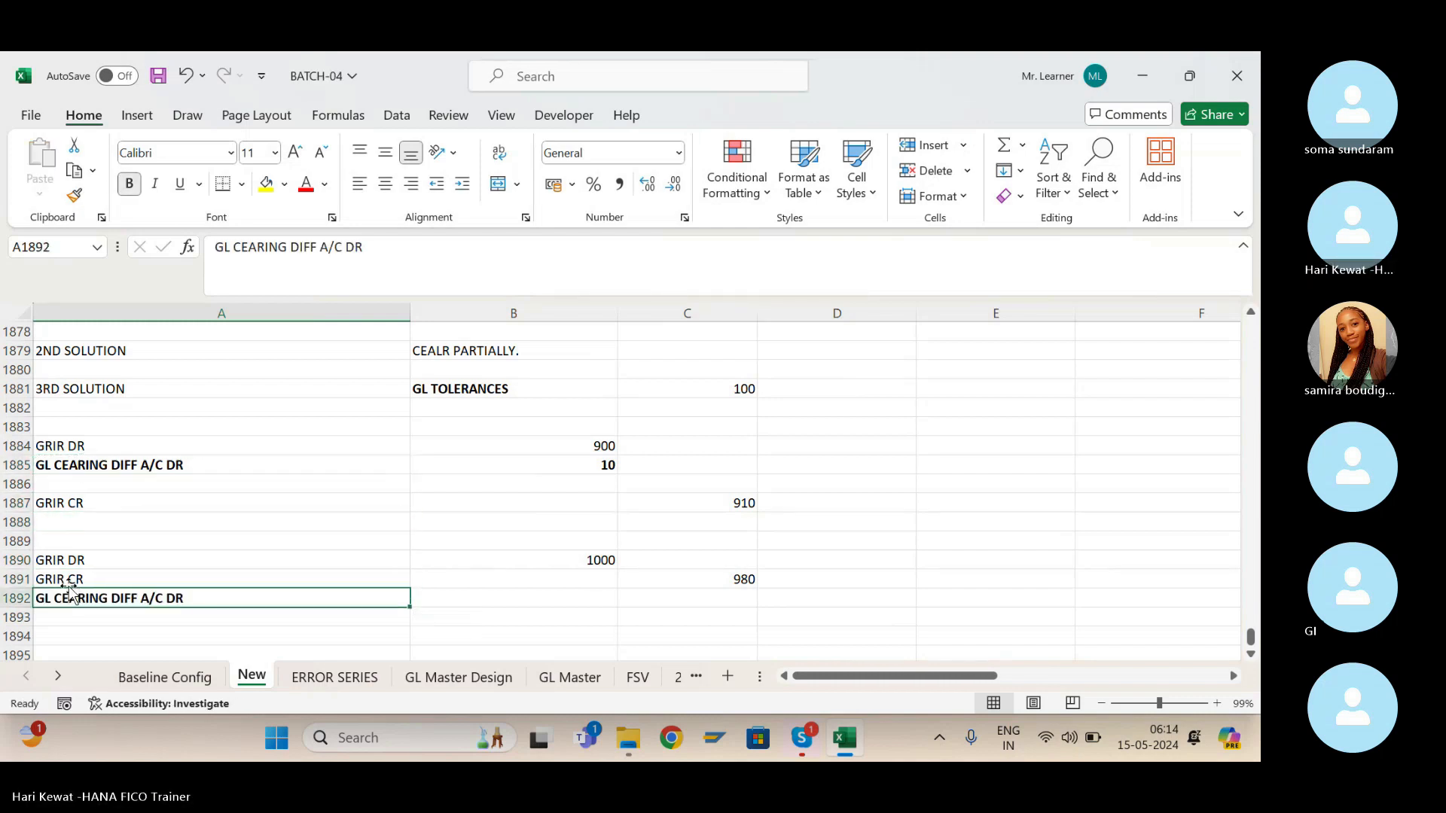
Change the copied label in A1892 to "GL CEARING DIFF A/C CR".
click(381, 243)
key(BackSpace)
key(BackSpace)
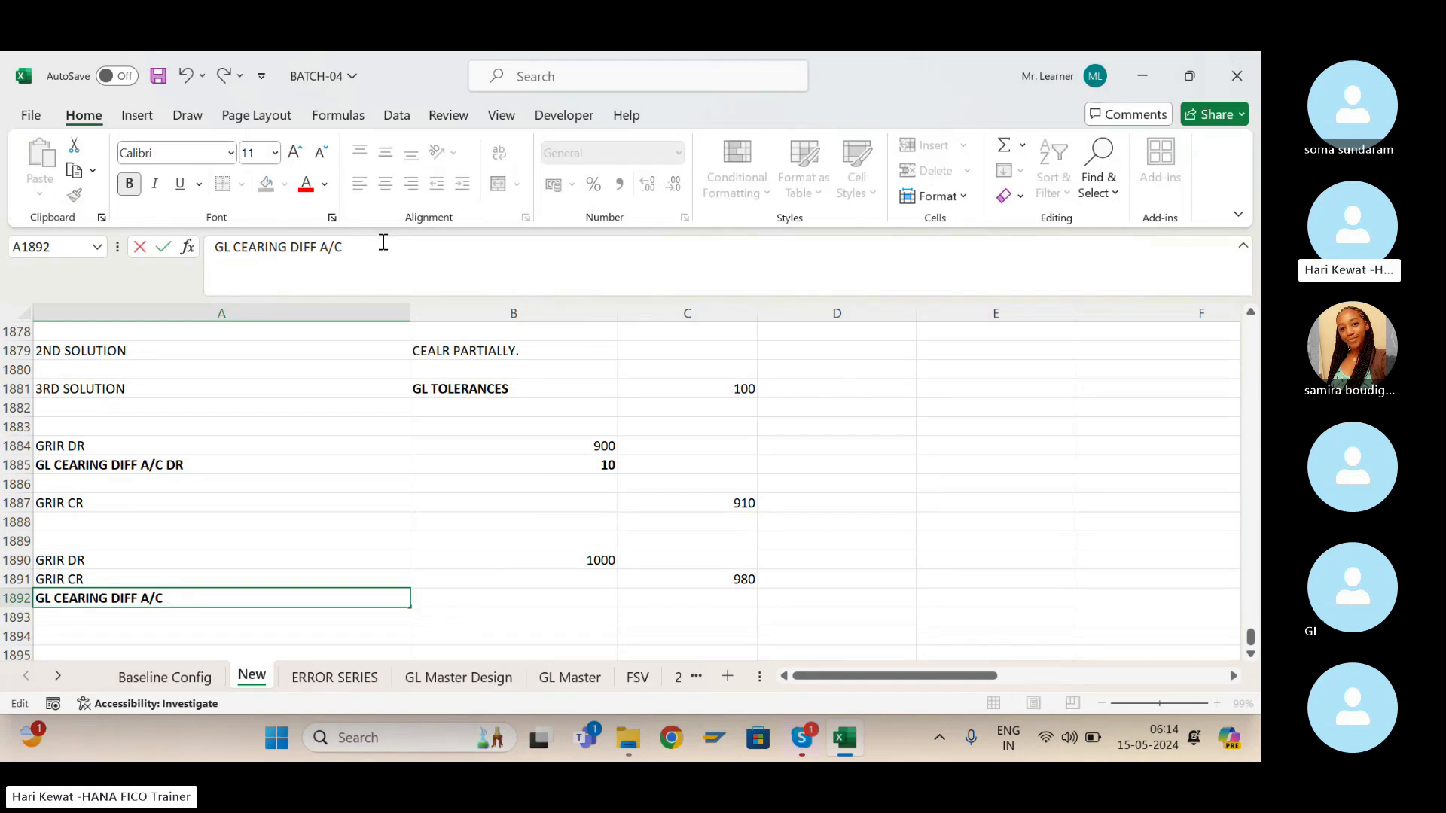
text(CR)
key(Tab)
Enter the difference amount 20 in C1892 and make it bold.
key(Tab)
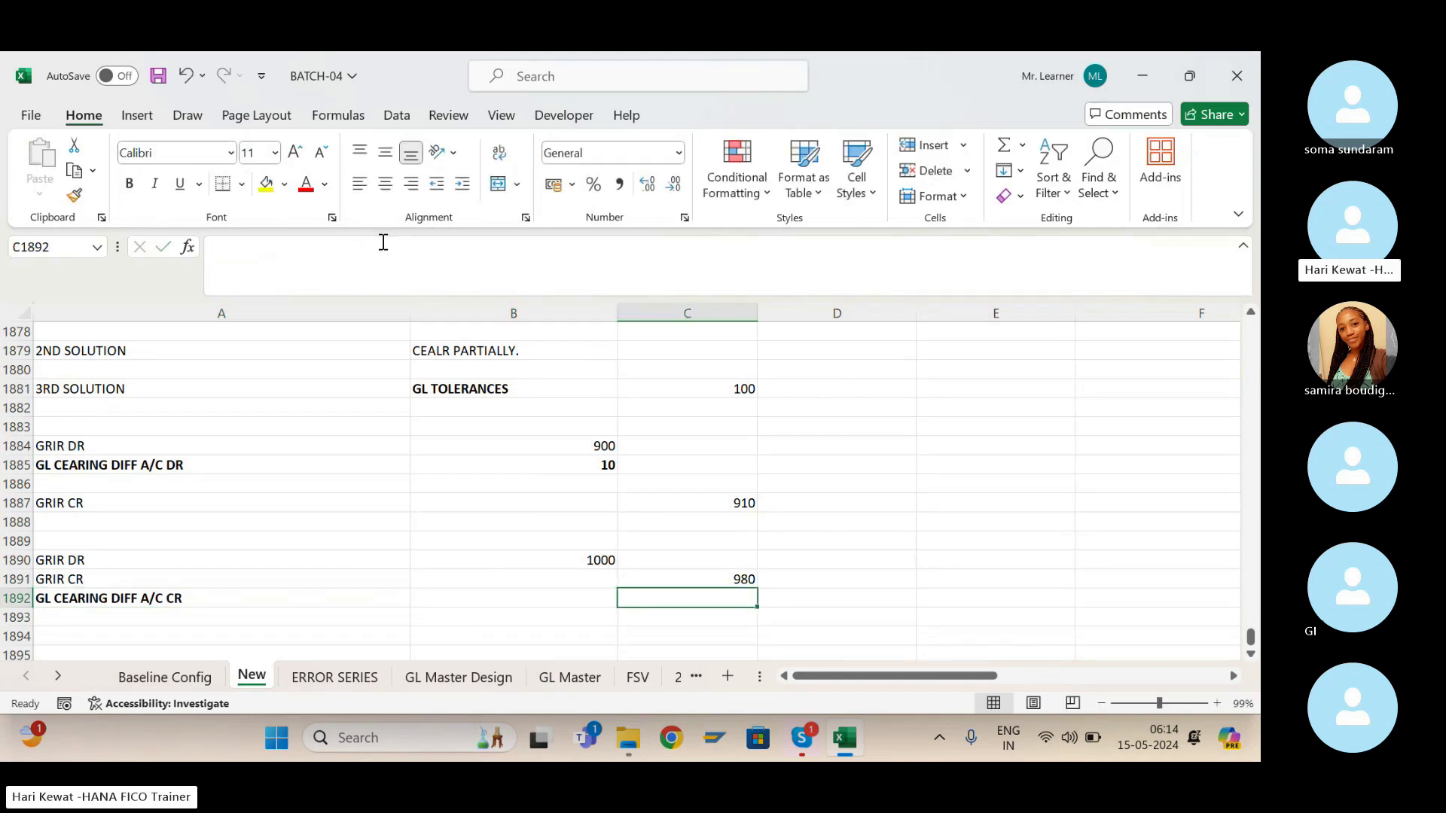
text(20)
key(Return)
key(Up)
Compare the debit difference line in row 1885 with the credit difference line in row 1892, including their amounts.
click(150, 461)
click(597, 463)
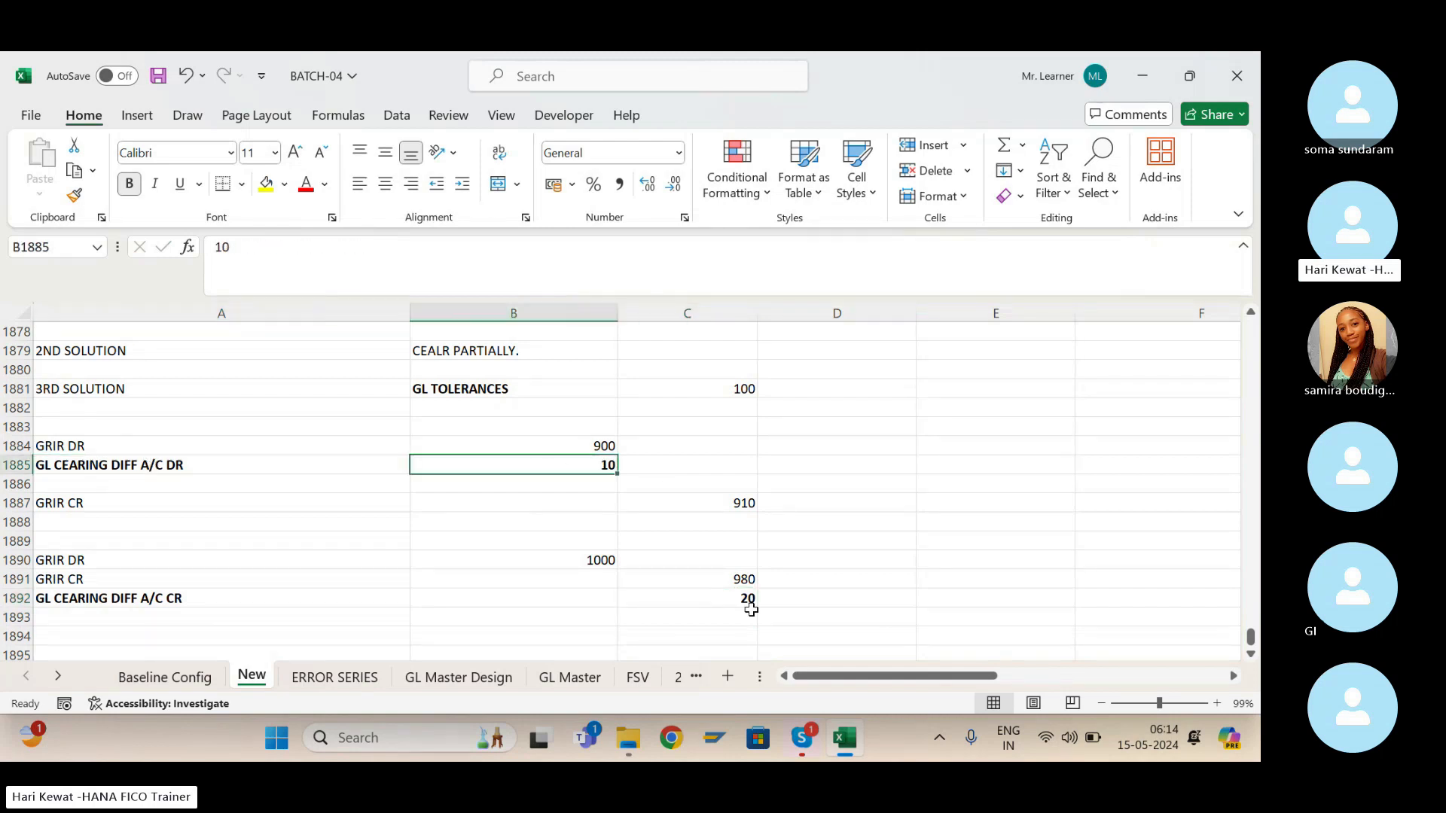
click(745, 600)
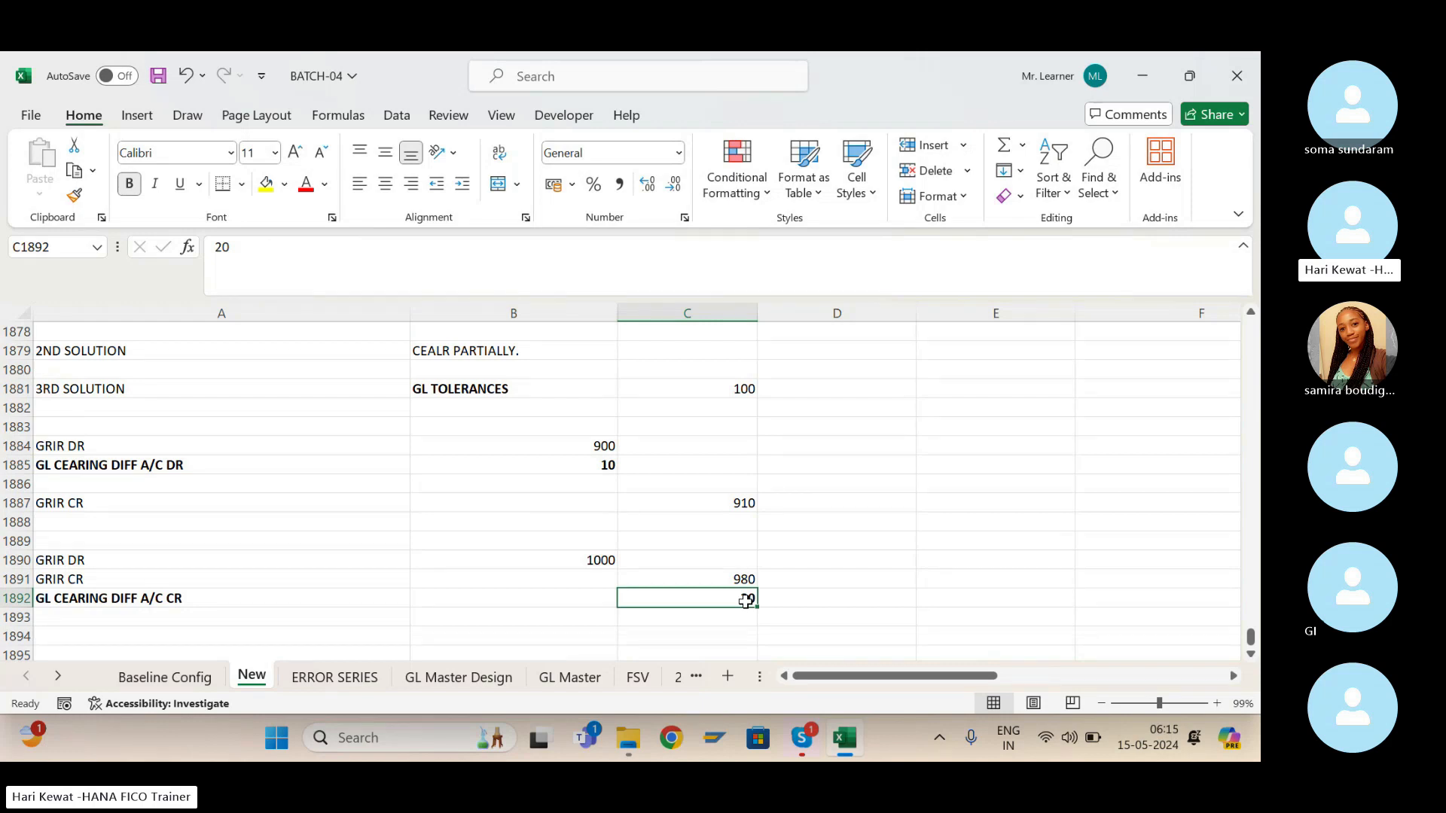
click(166, 467)
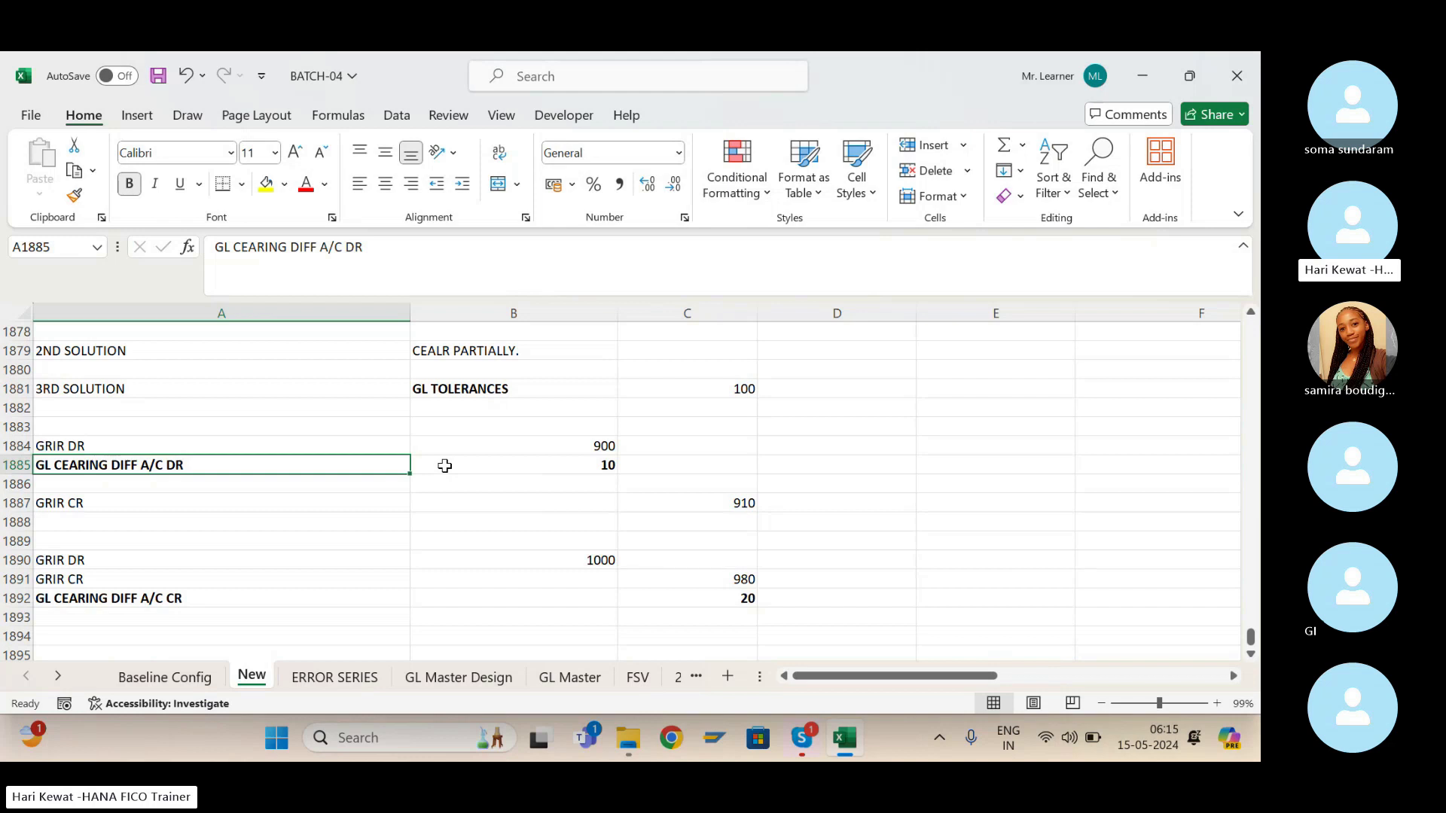
click(107, 602)
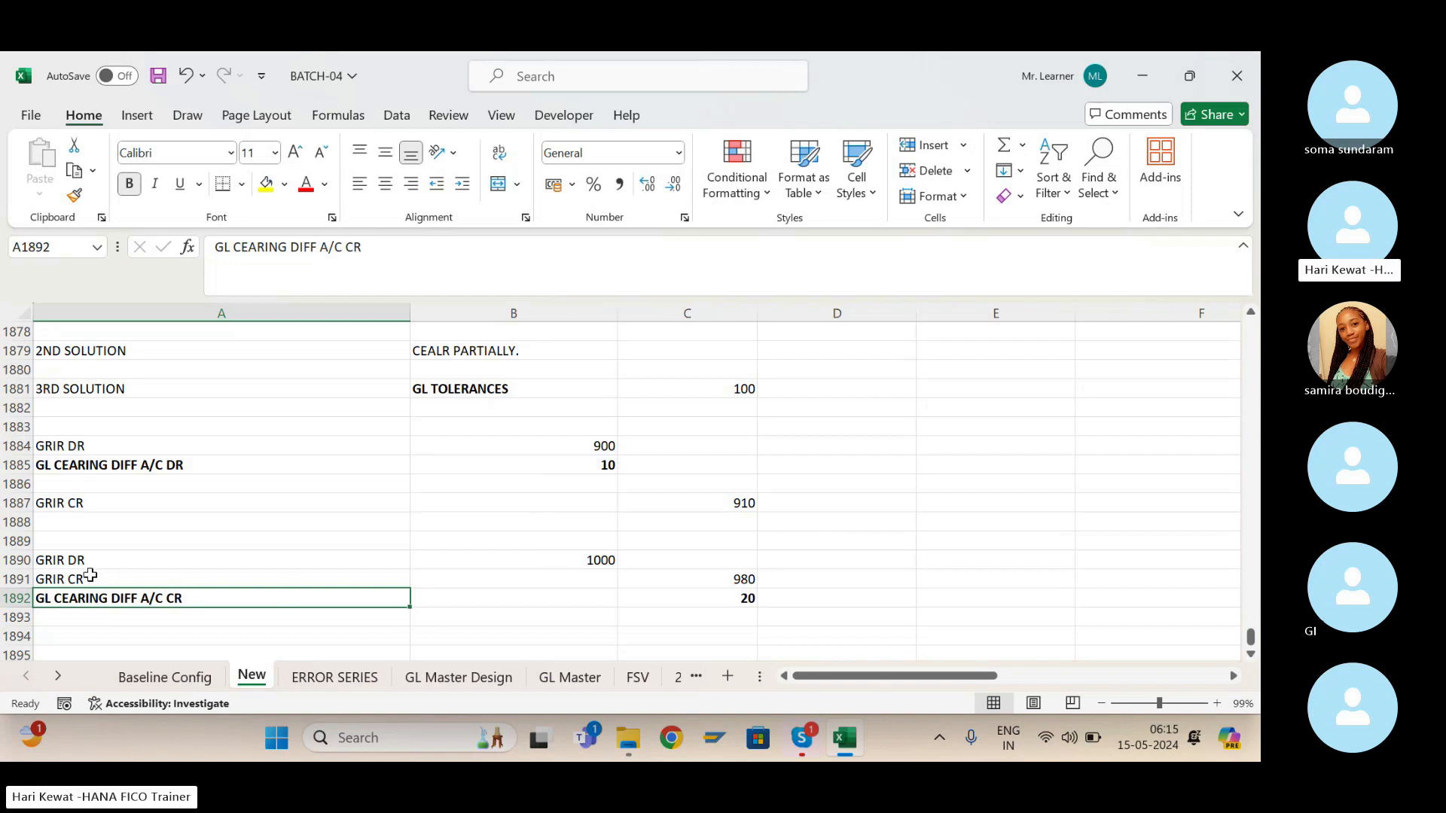
click(730, 599)
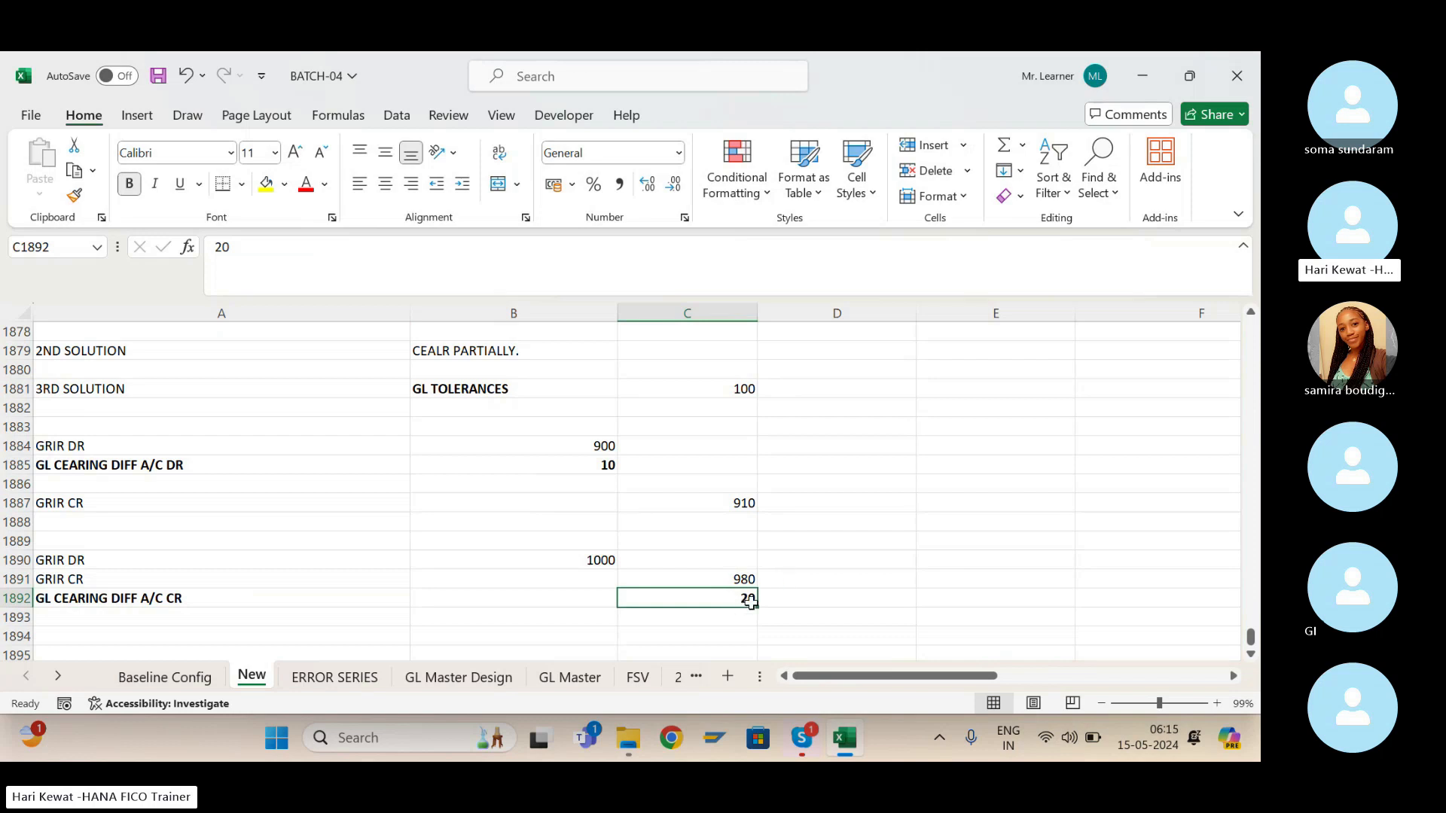
click(163, 592)
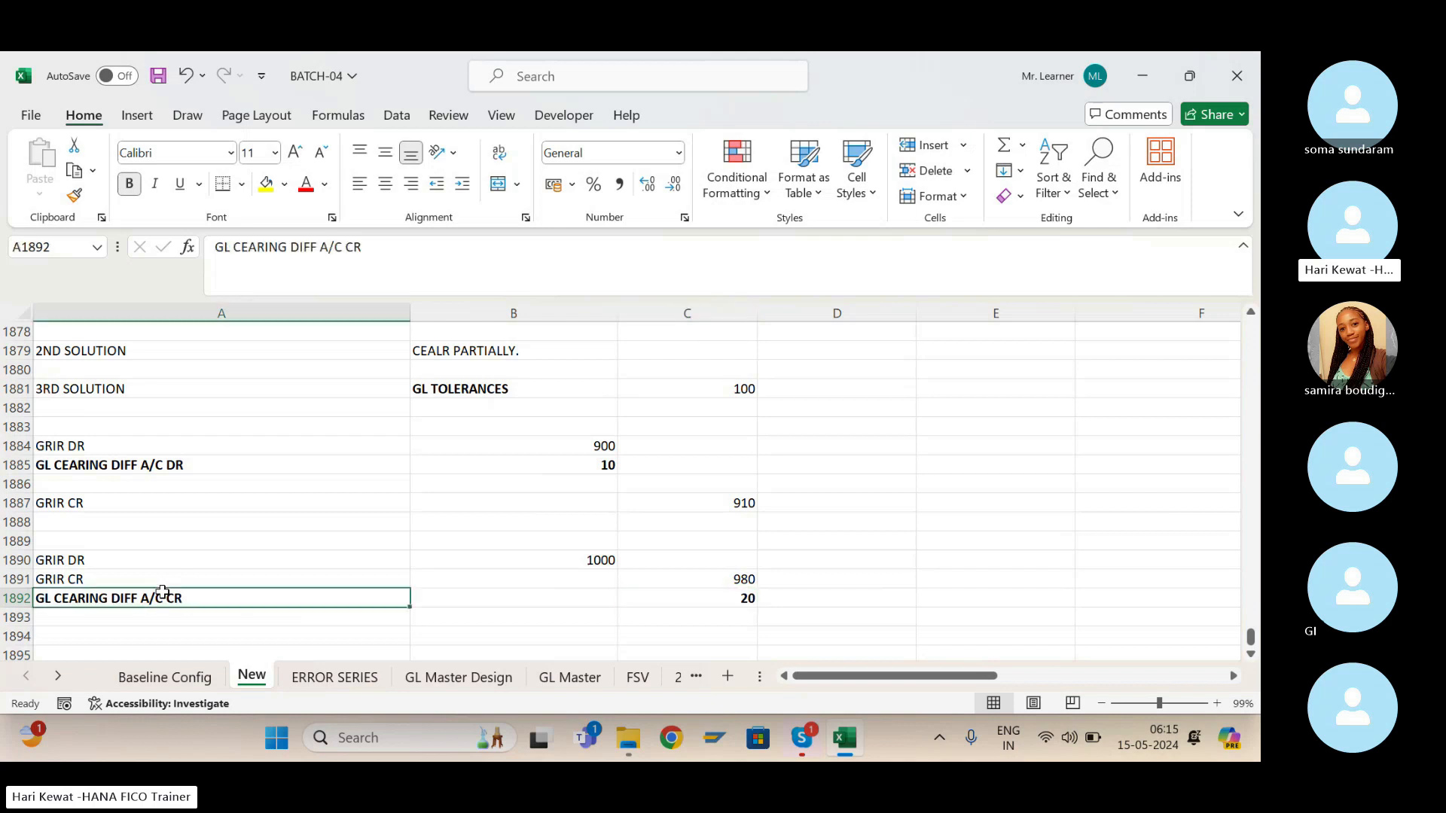
key(shift+Right)
key(shift+Right)
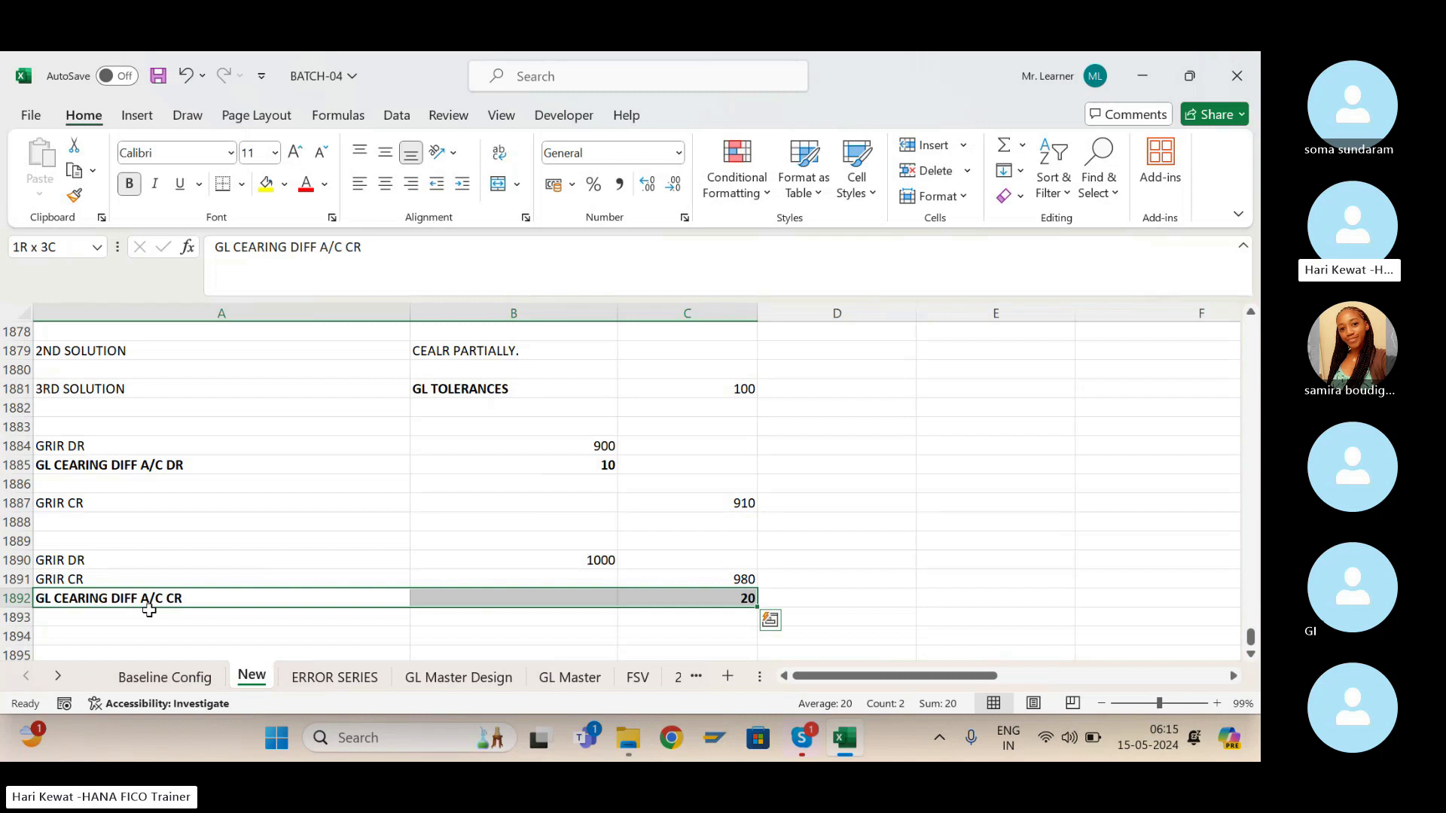
click(151, 601)
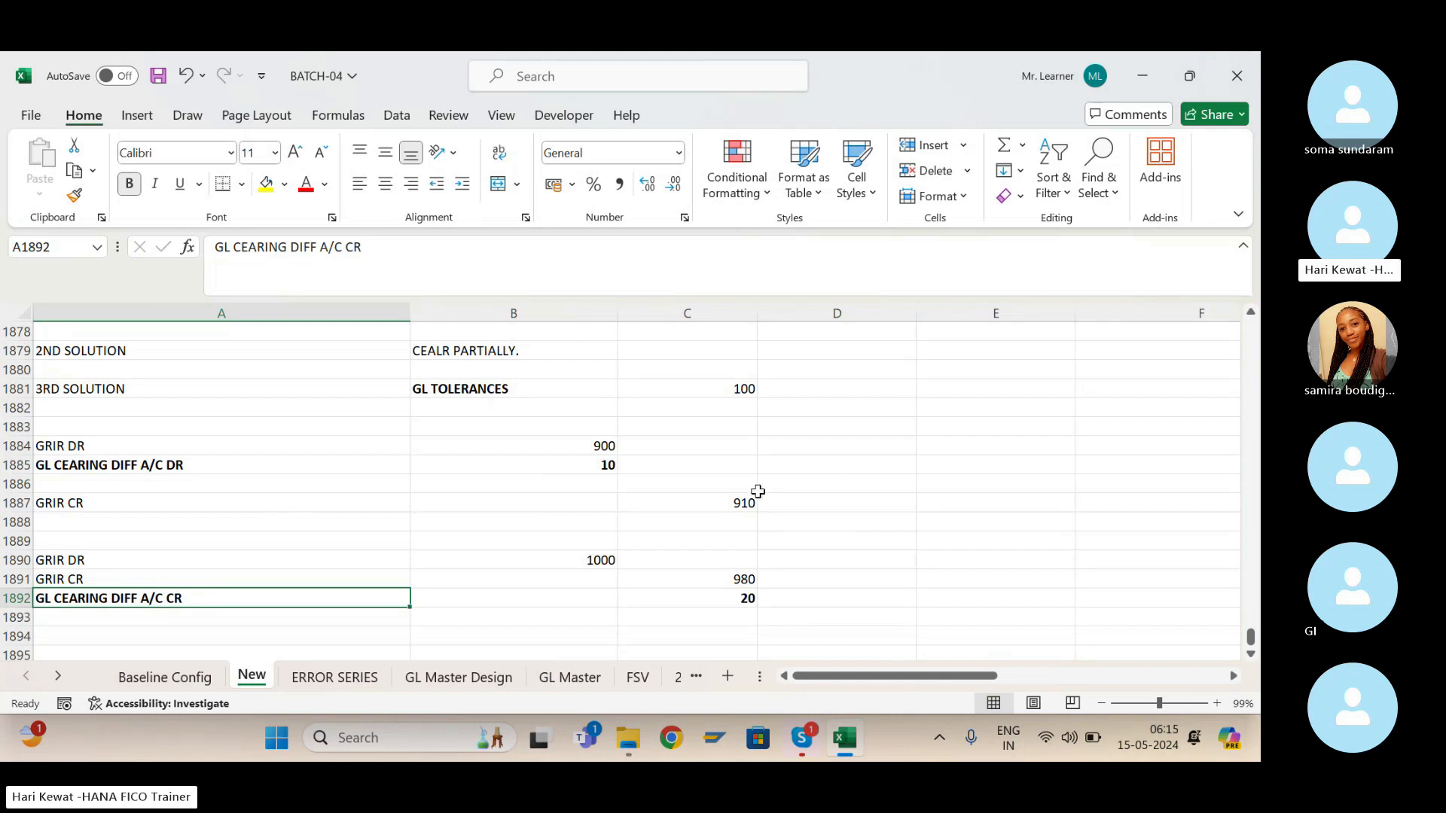
click(136, 462)
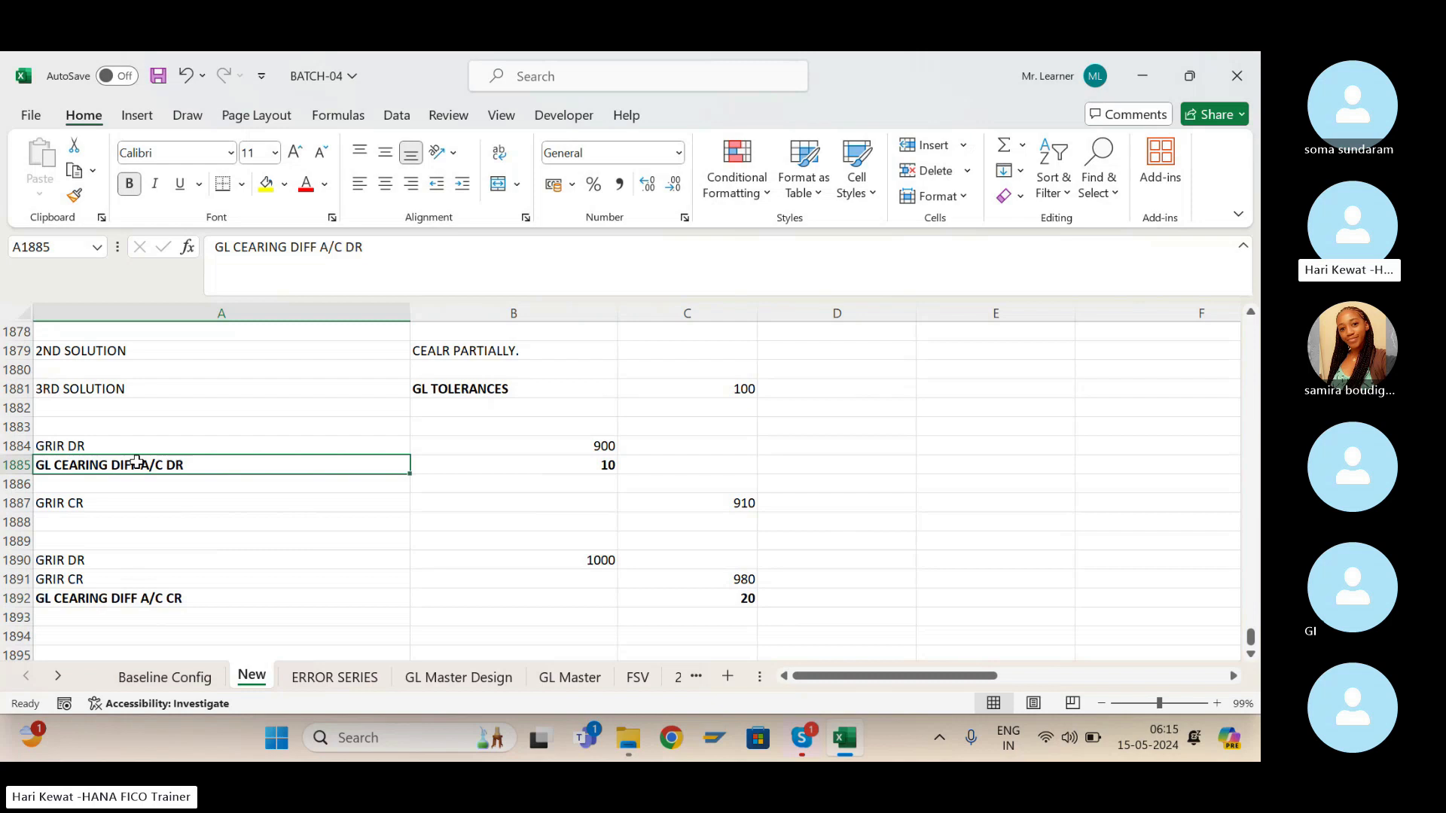
Enter the label STEP1 in A1896, below the two clearing difference examples.
key(Down)
key(Down)
key(Down)
key(Down)
key(Down)
key(Down)
key(Down)
key(Down)
key(Down)
key(Down)
key(Down)
key(Down)
key(Down)
key(Up)
key(Up)
text(1)
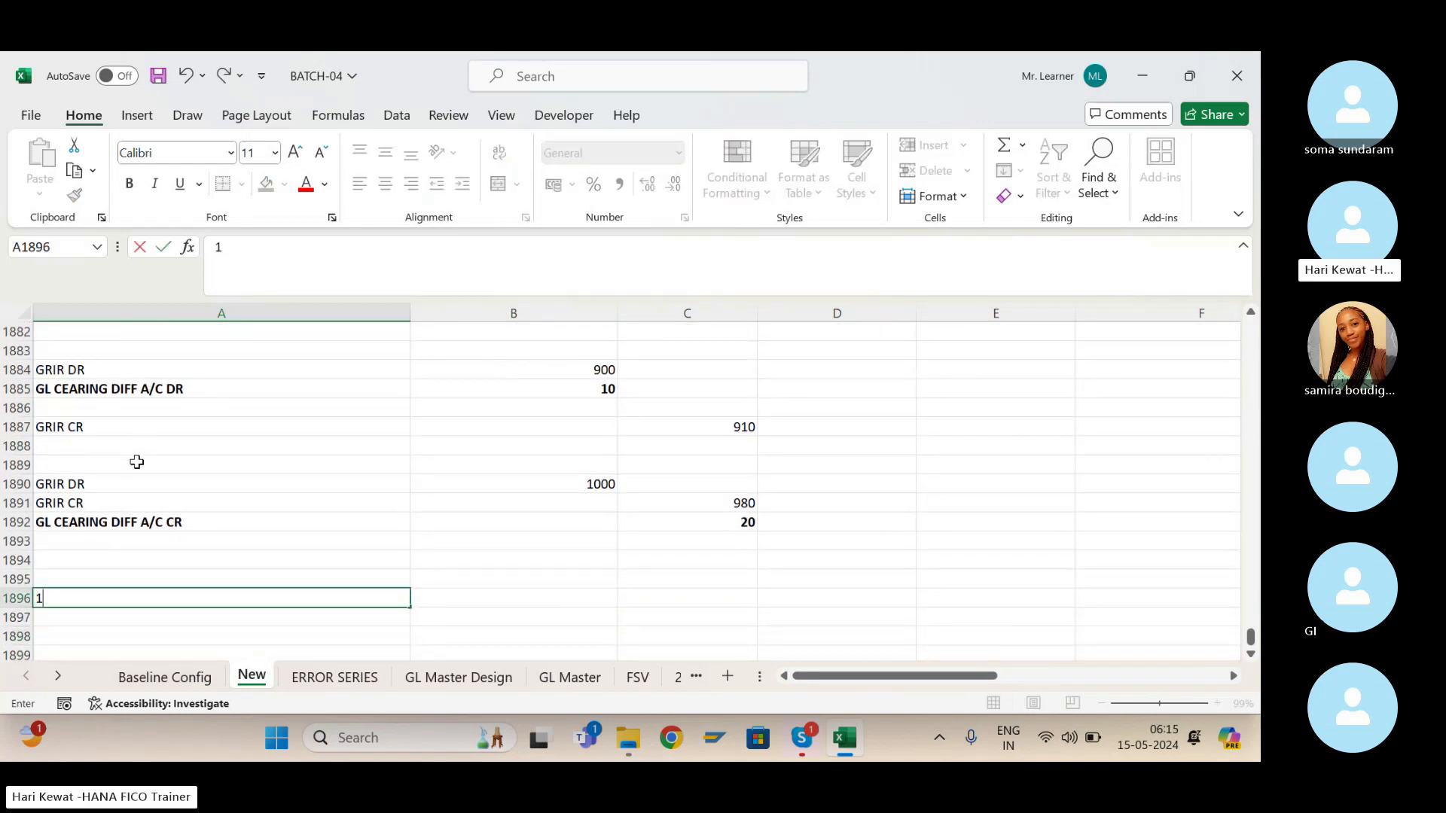
text(S)
key(BackSpace)
key(BackSpace)
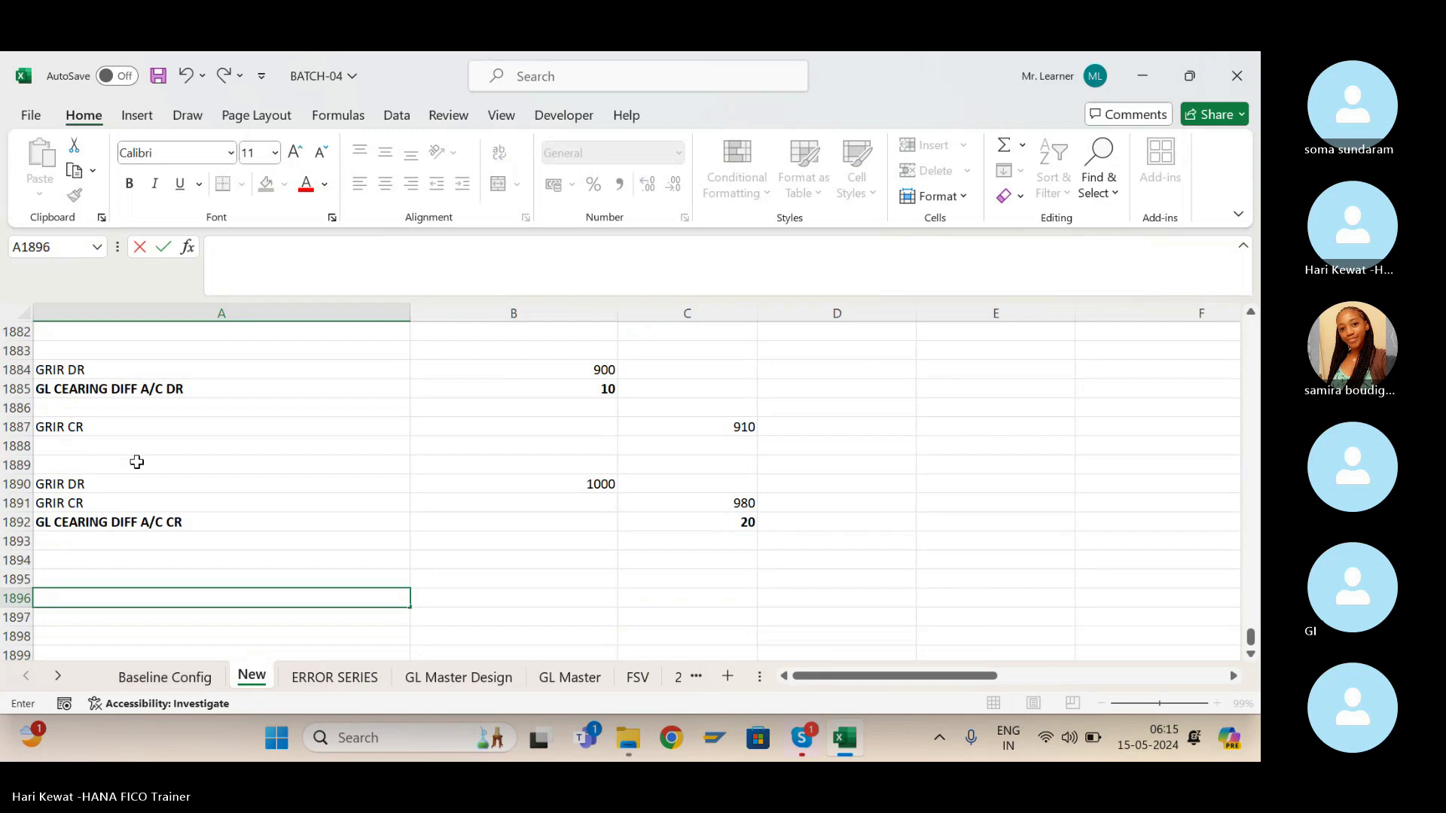
text(STEP1)
key(Tab)
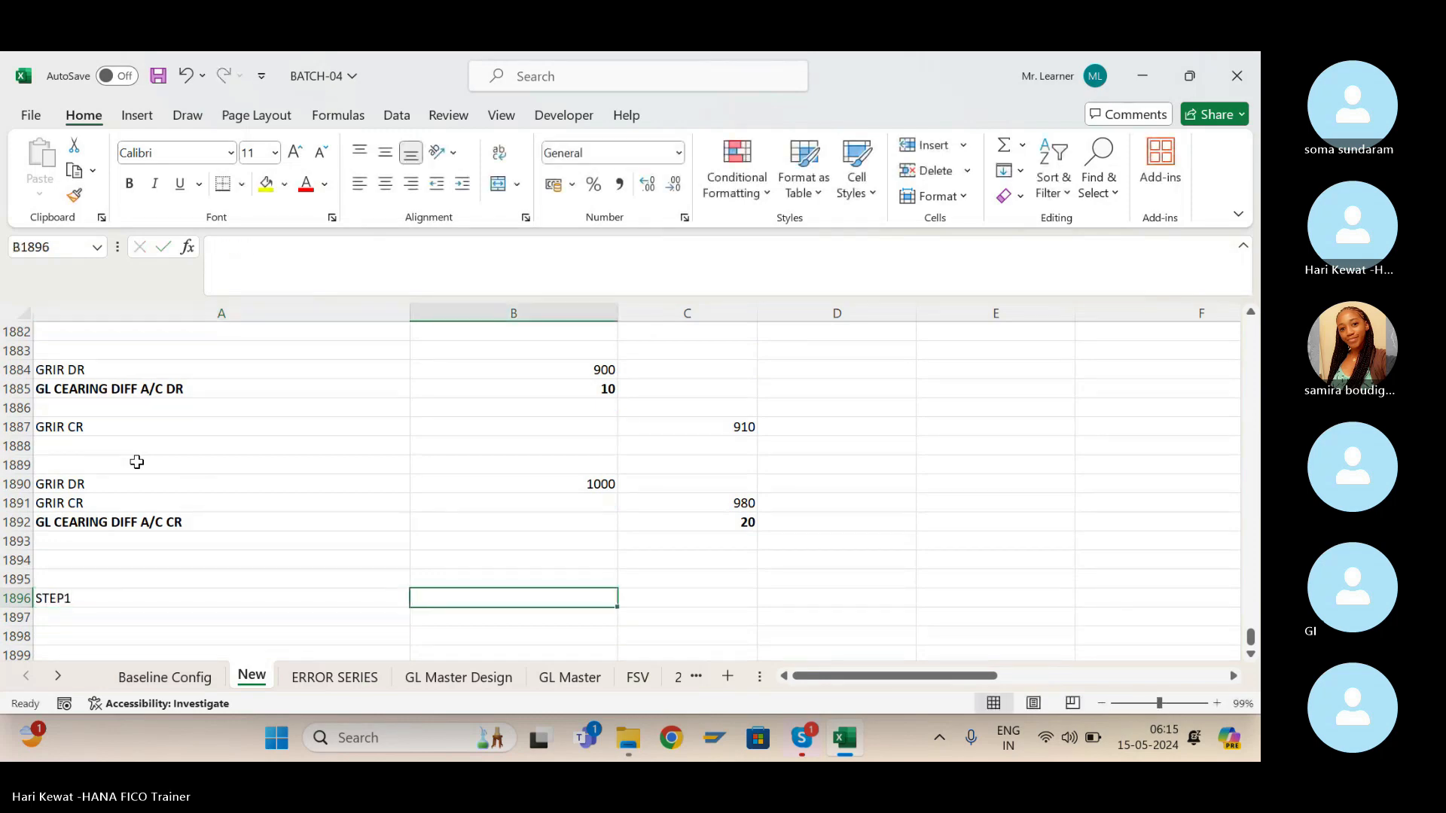
Enter the step 1 description "CREATE ONE PNL GL" in B1896.
text(C)
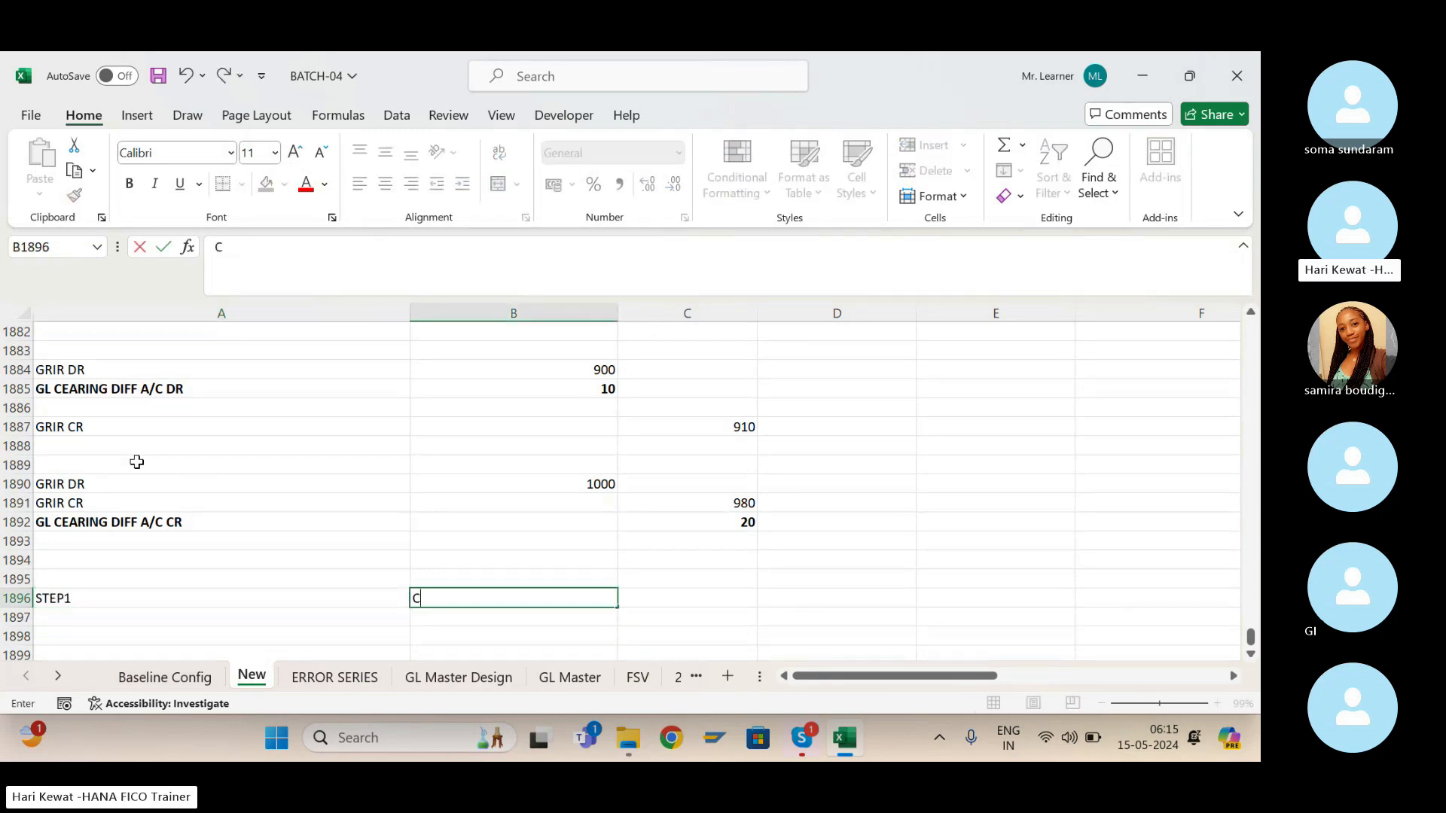
text(REATE ON)
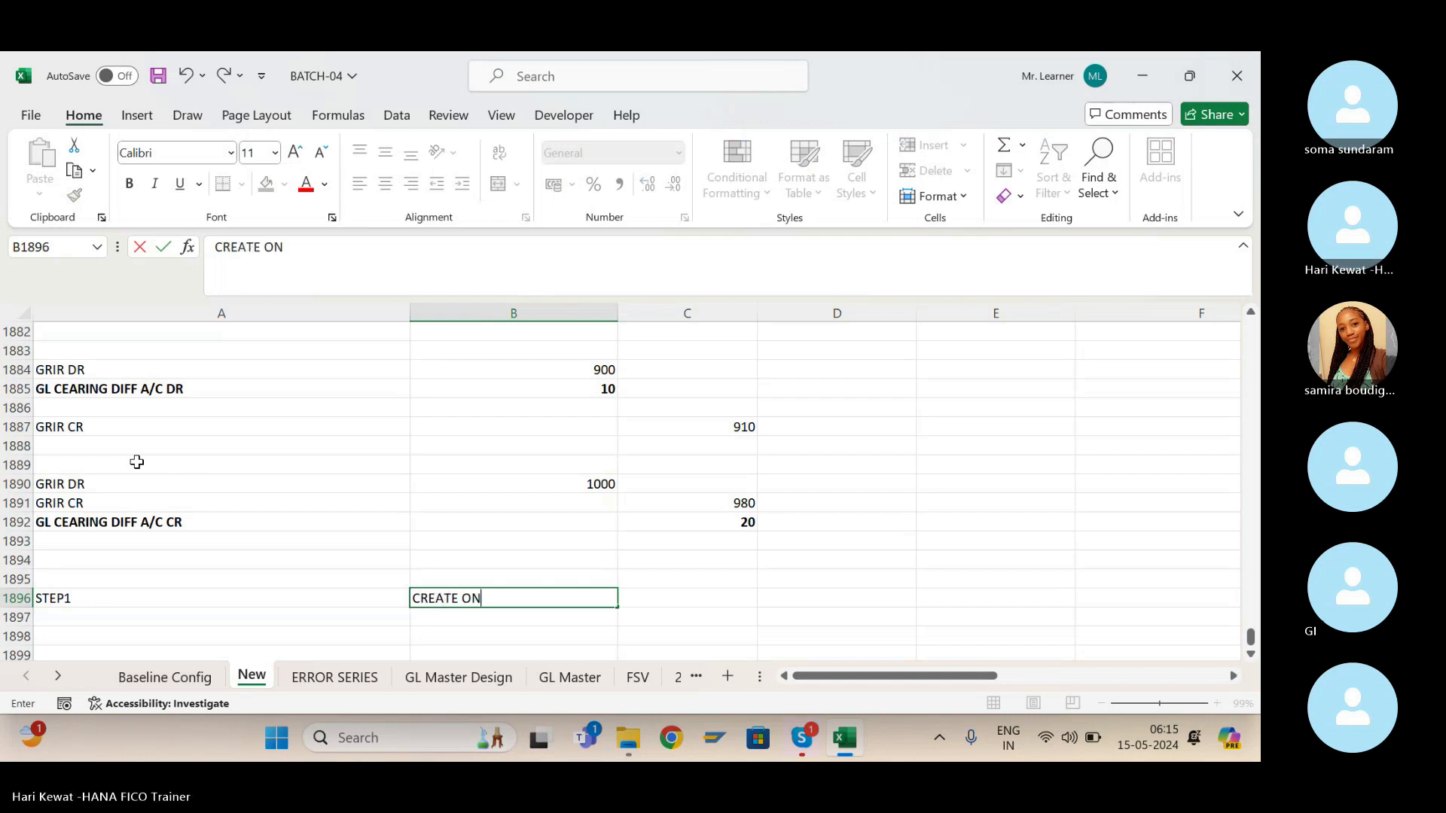
text(E PNL GL)
key(Return)
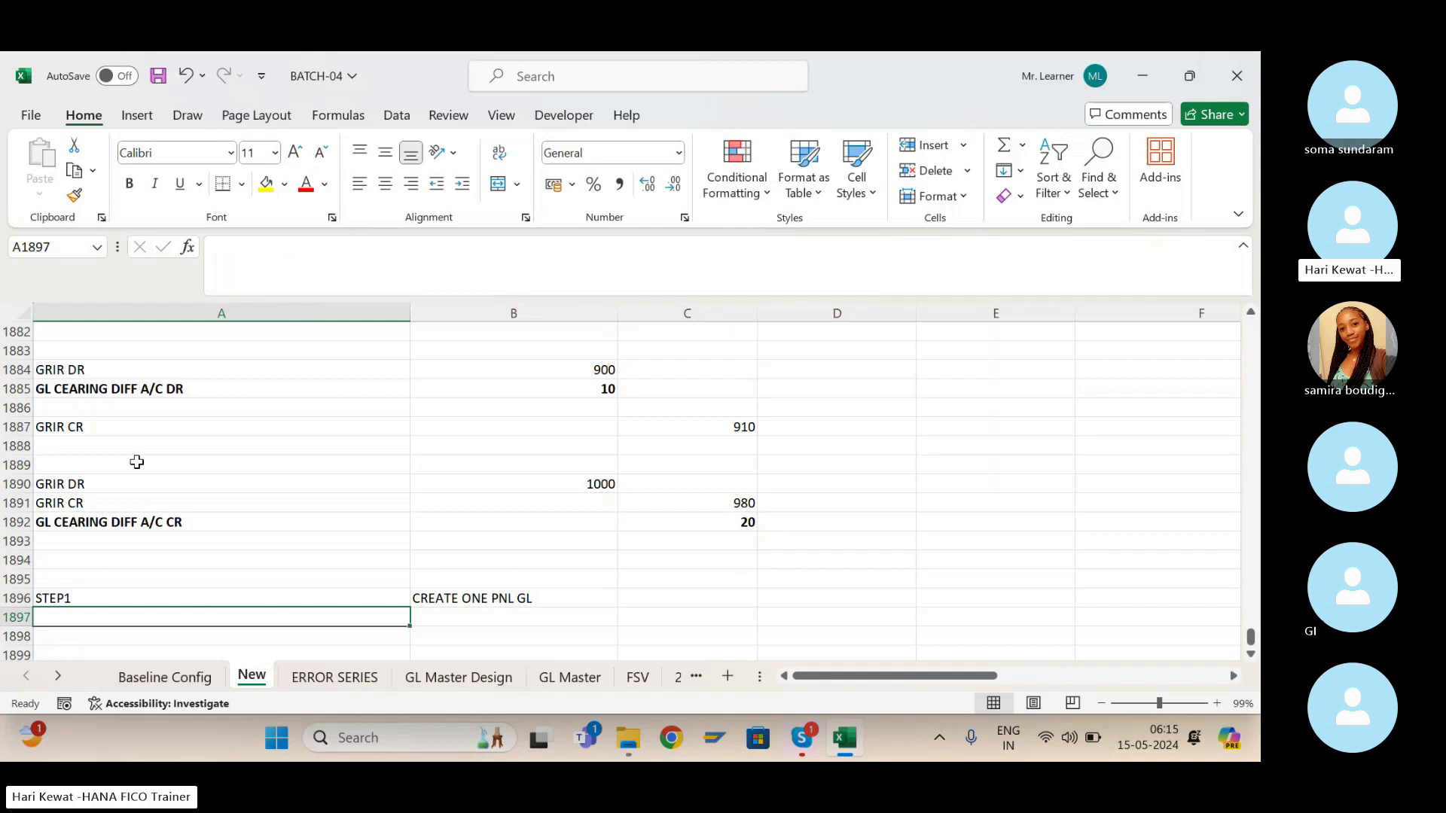
Copy "GL CEARING DIFF A/C" from A1892, append it after a hyphen to the description in B1896, and save the workbook.
click(92, 521)
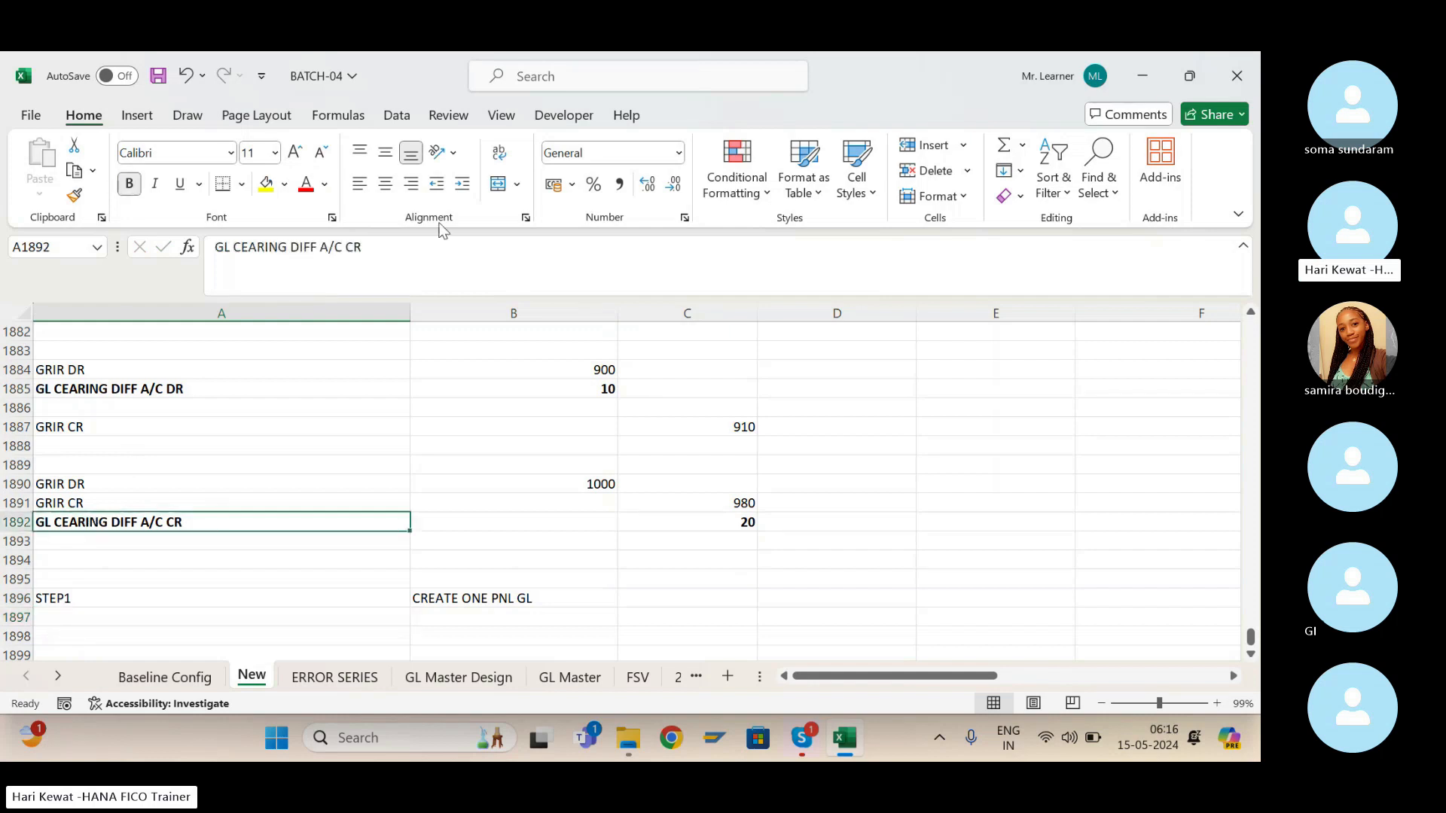
drag(343, 247, 145, 268)
key(ctrl+c)
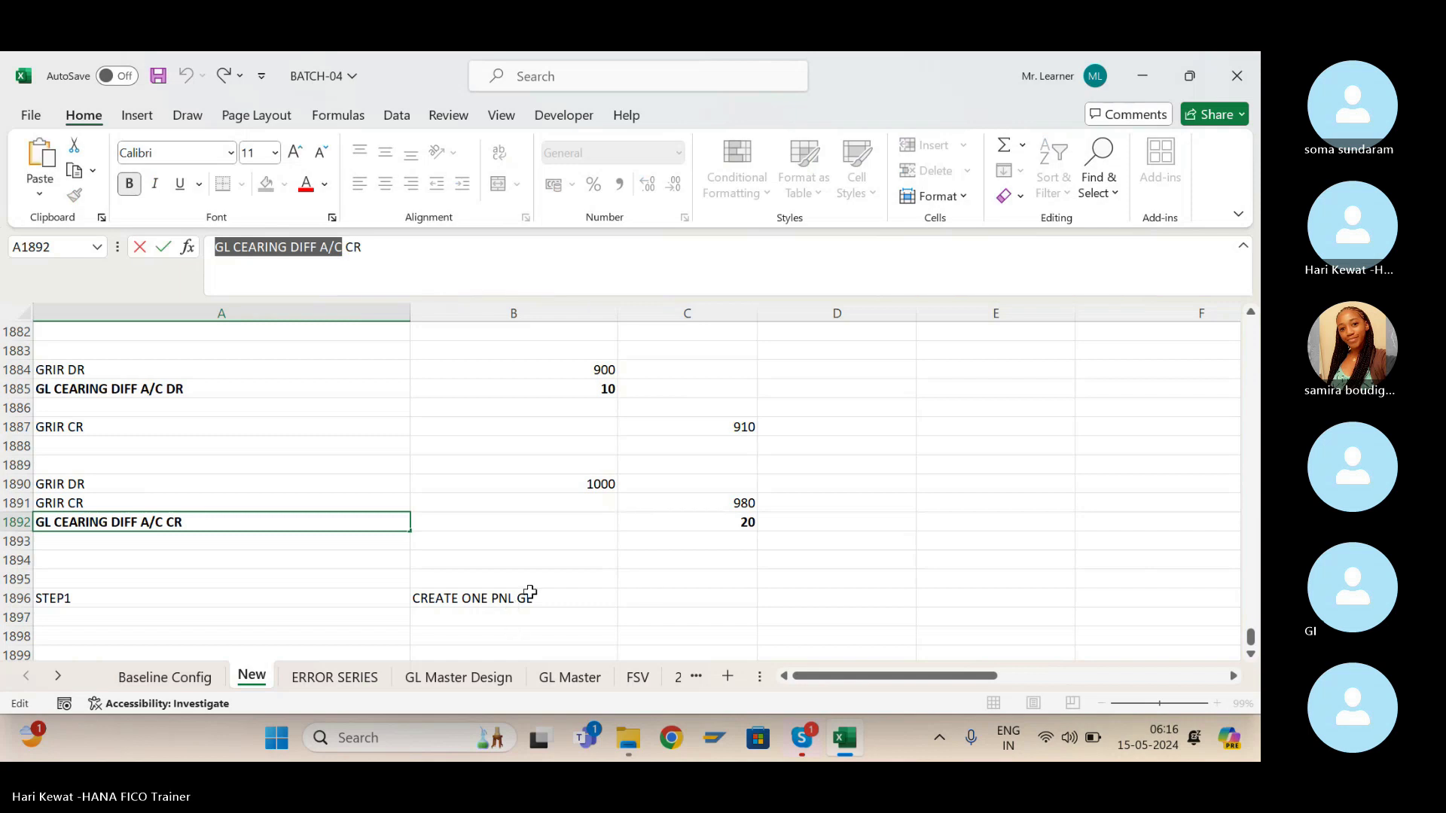
click(529, 592)
click(384, 258)
text(-)
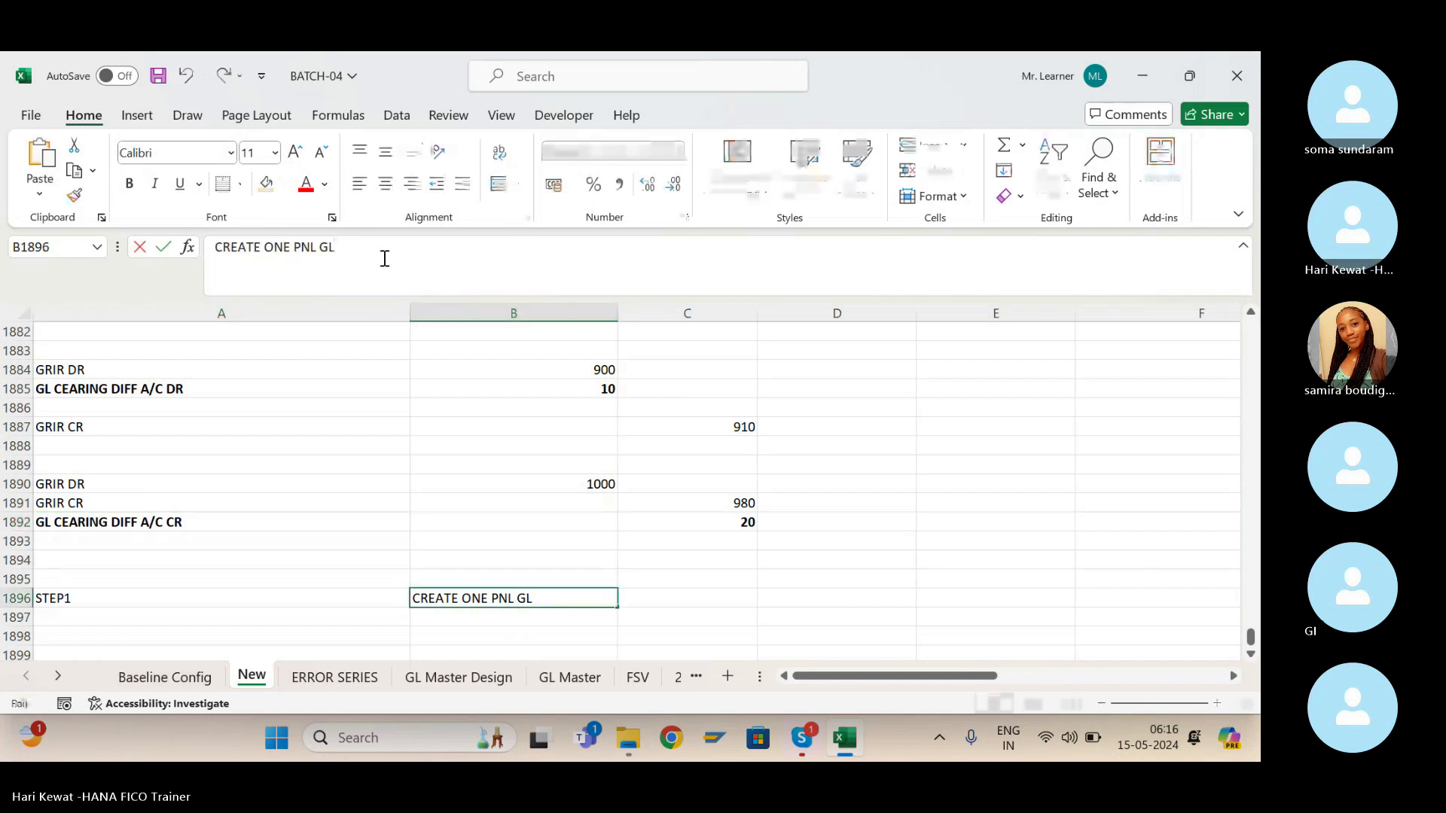
key(ctrl+v)
key(Return)
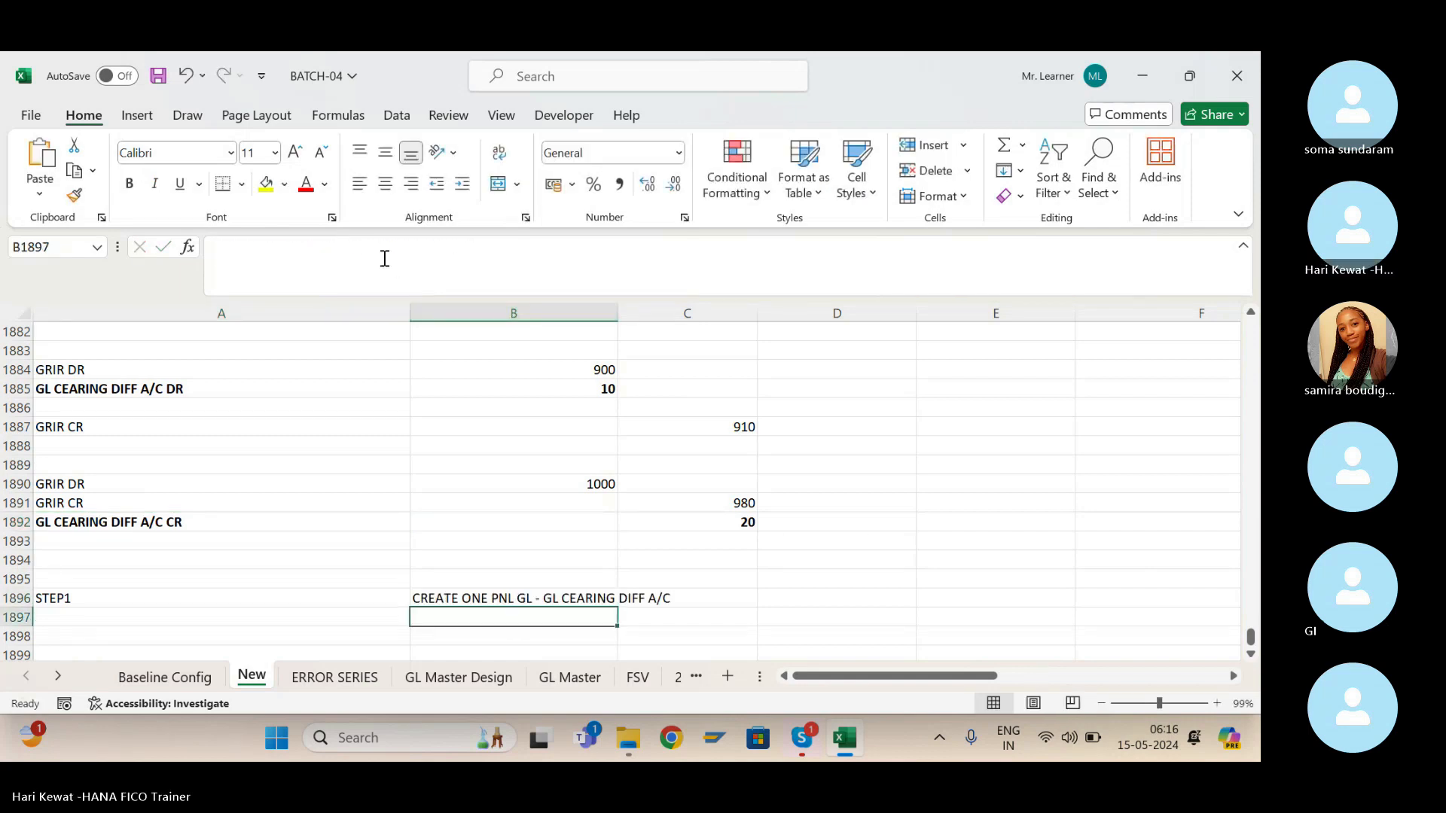
key(ctrl+s)
Add STEP2 in A1897 with the description "MAP THIS GL IN T-CODE OBXL." in B1897.
key(Left)
text(STEP)
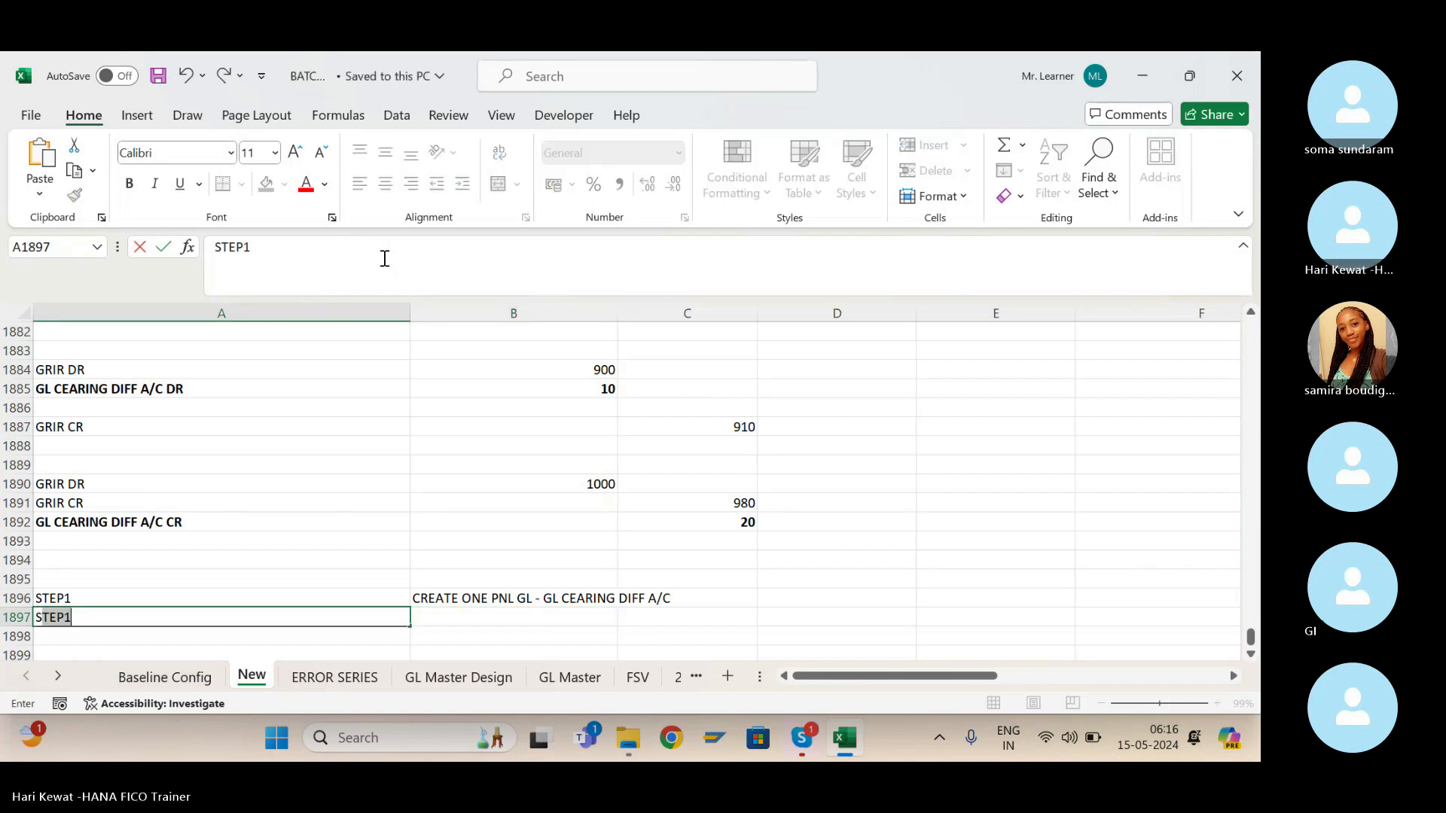
text(2)
key(Tab)
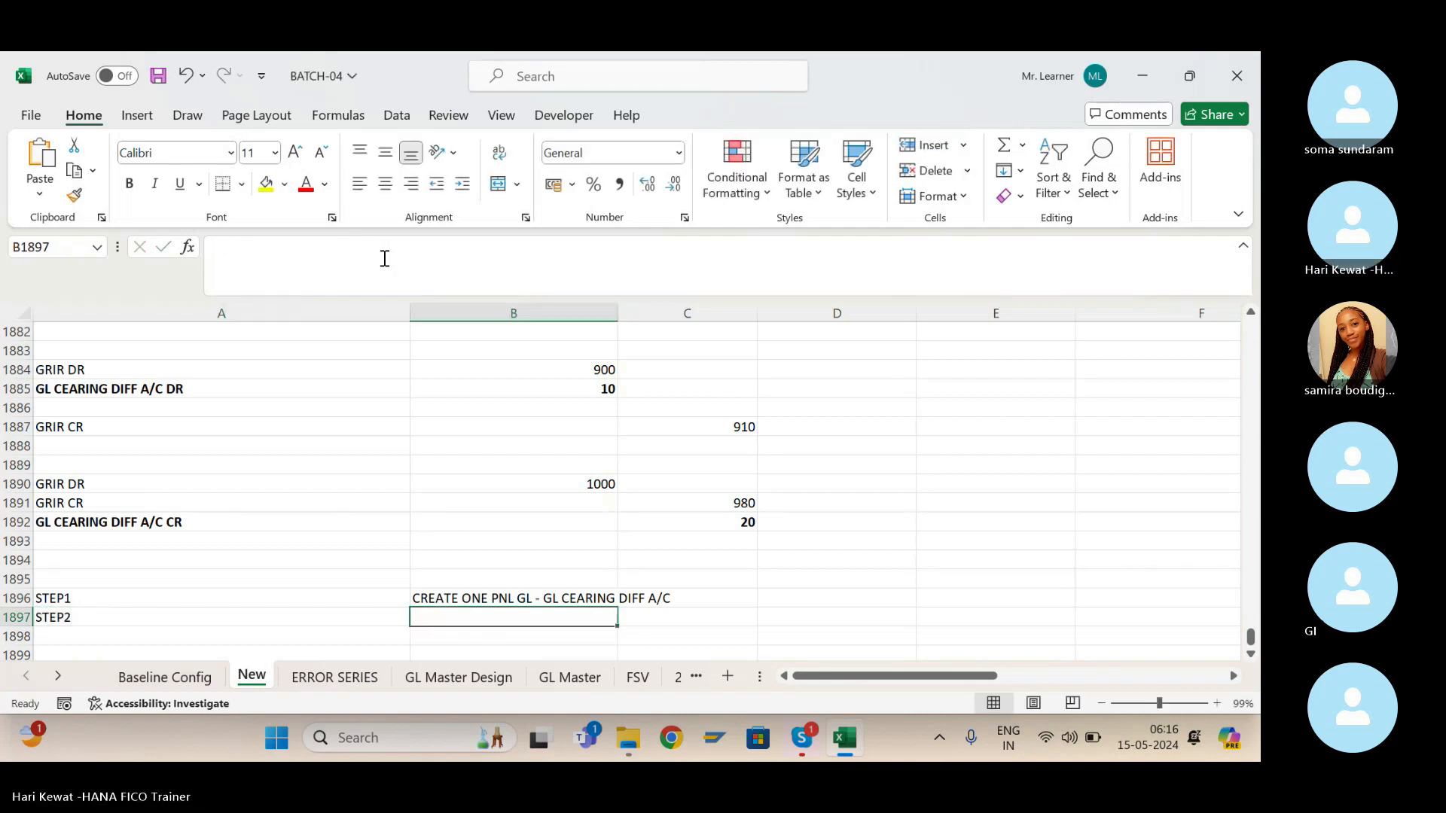
text(MAP THI)
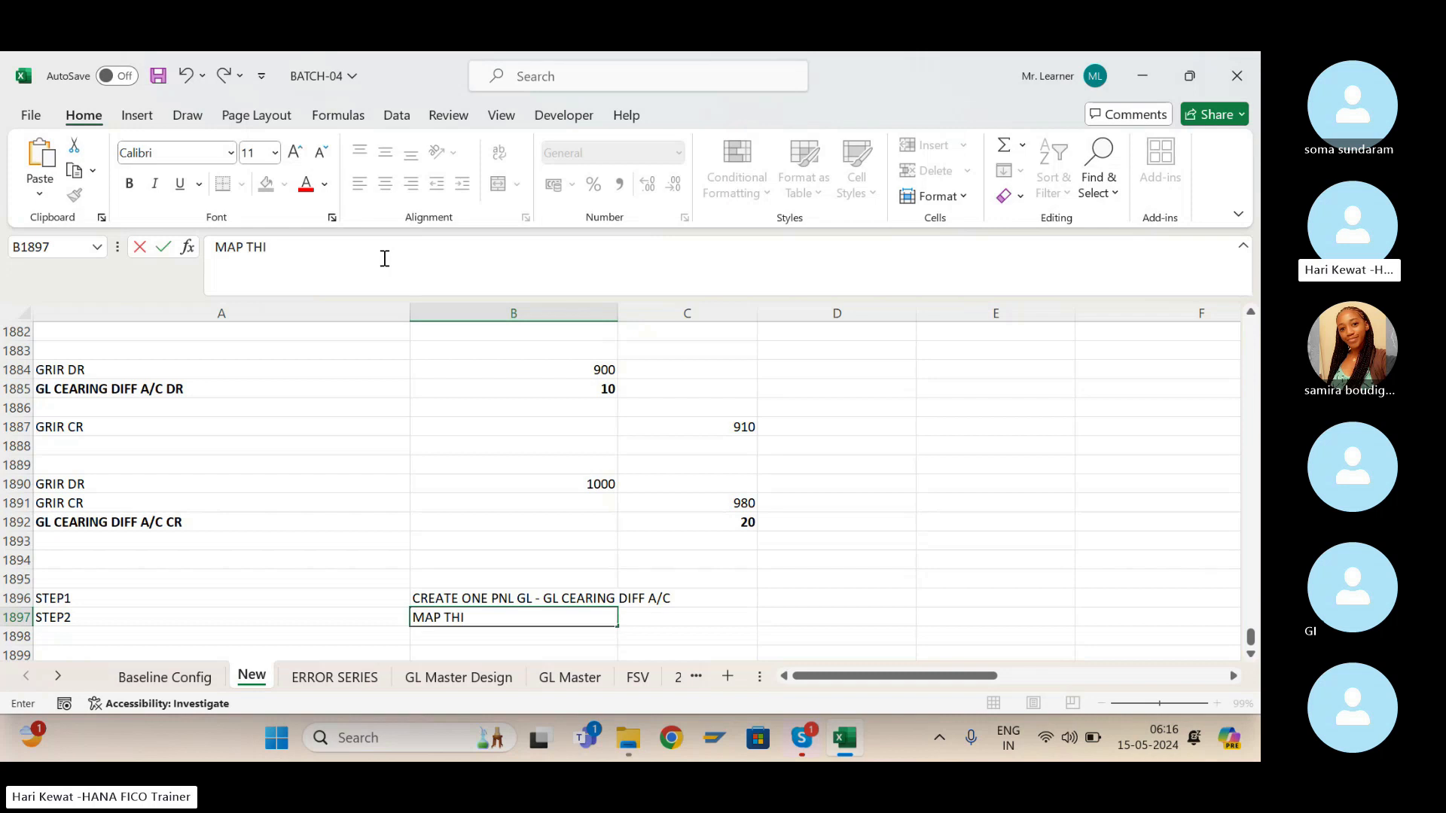
text(S GL IN T-CODE OBXL.)
key(Return)
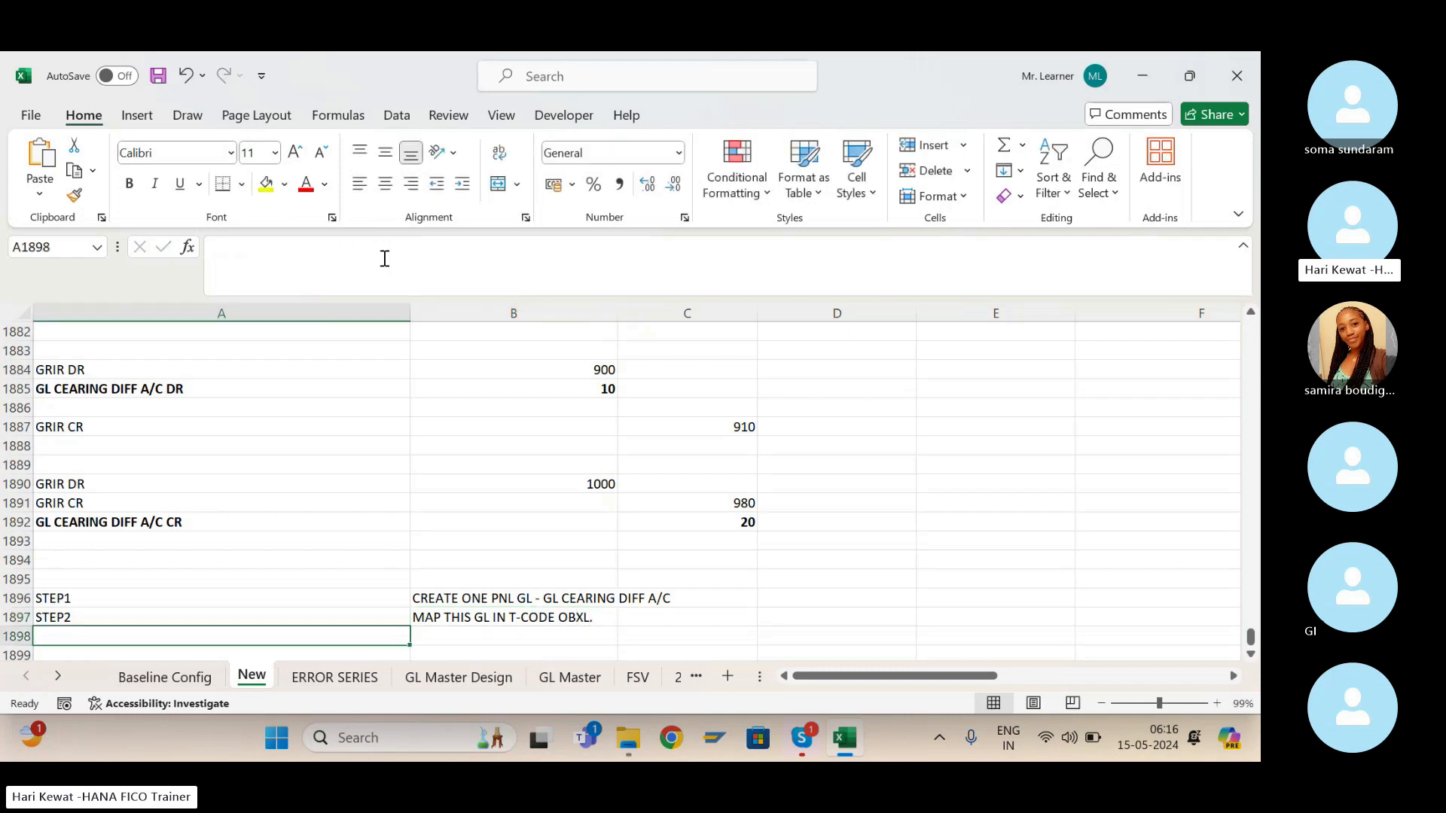
key(Right)
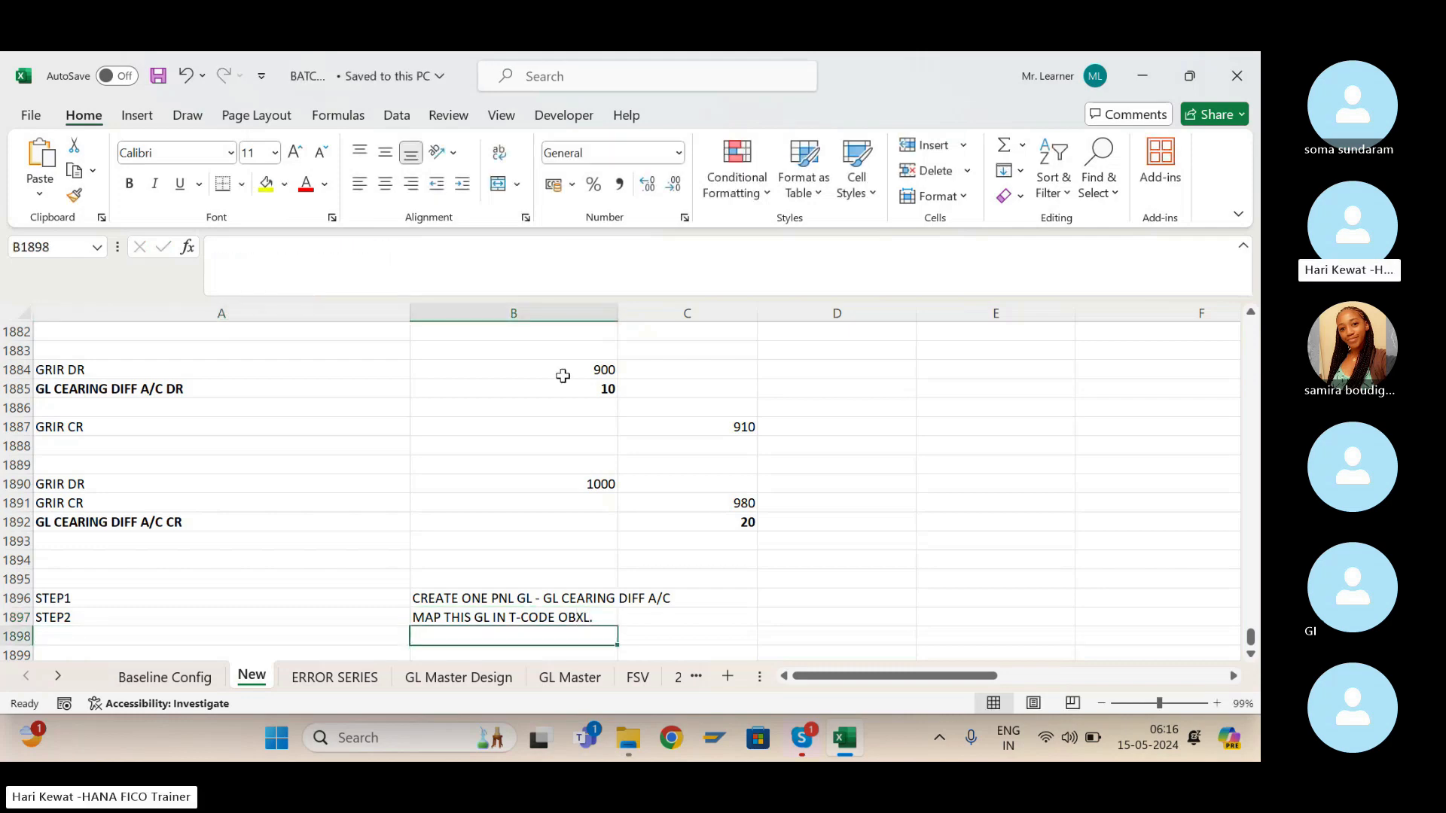
Switch to SAP Logon, open the S/4 Dev 2023 system, and sign in to client 100 with the user name and account password.
click(714, 740)
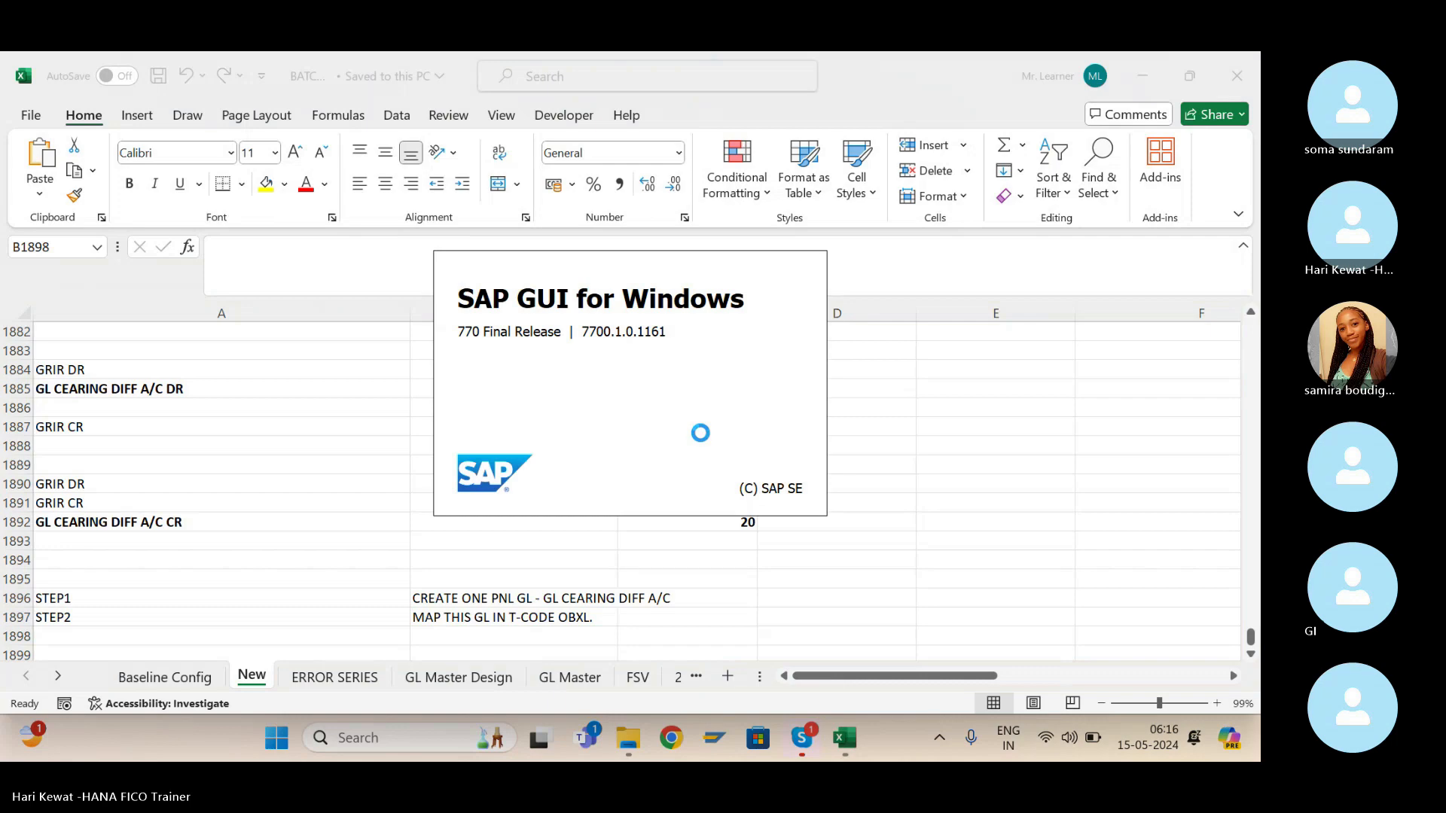
click(294, 253)
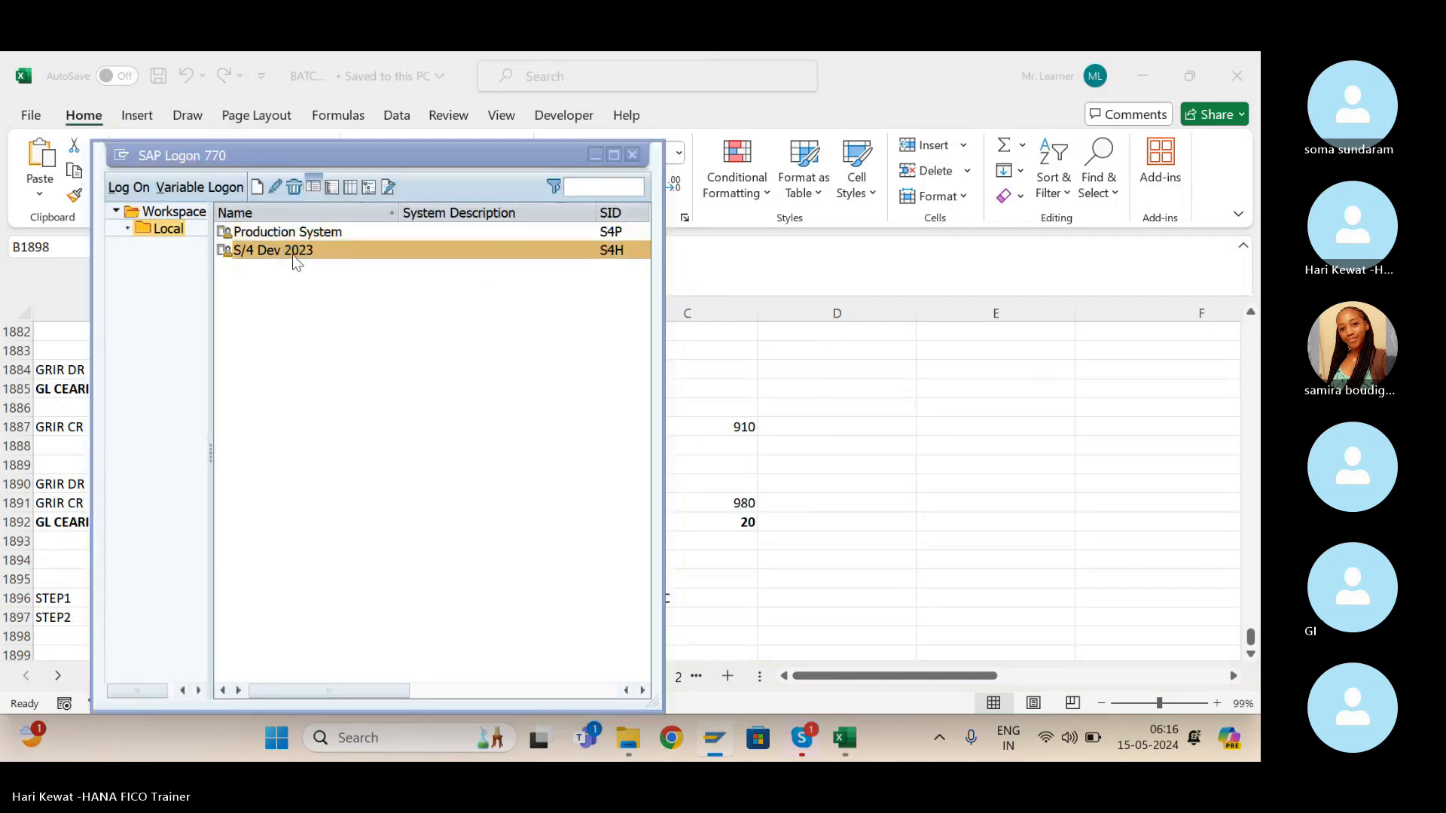
double_click(293, 255)
key(Down)
key(Return)
key(Tab)
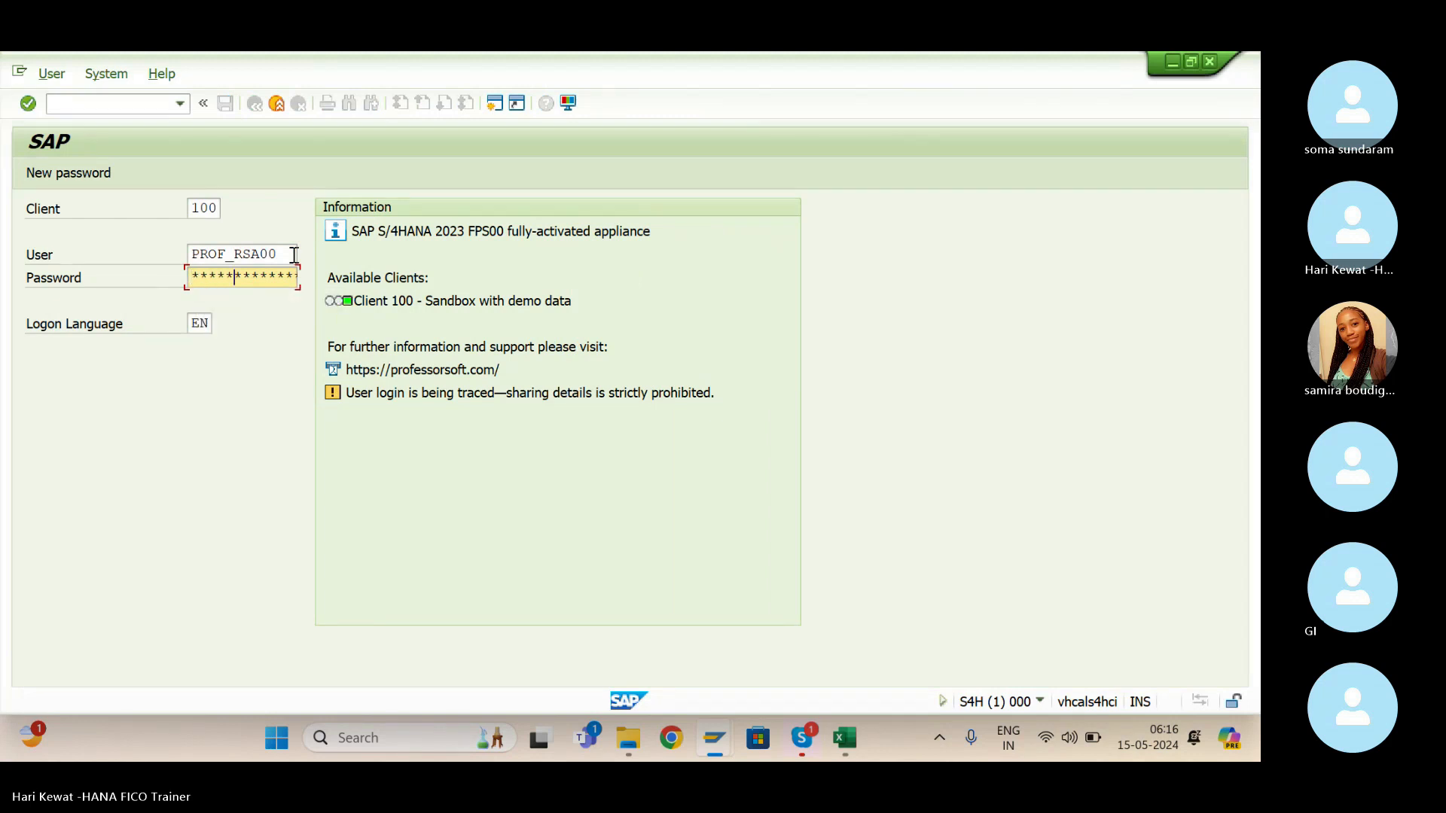
key(Return)
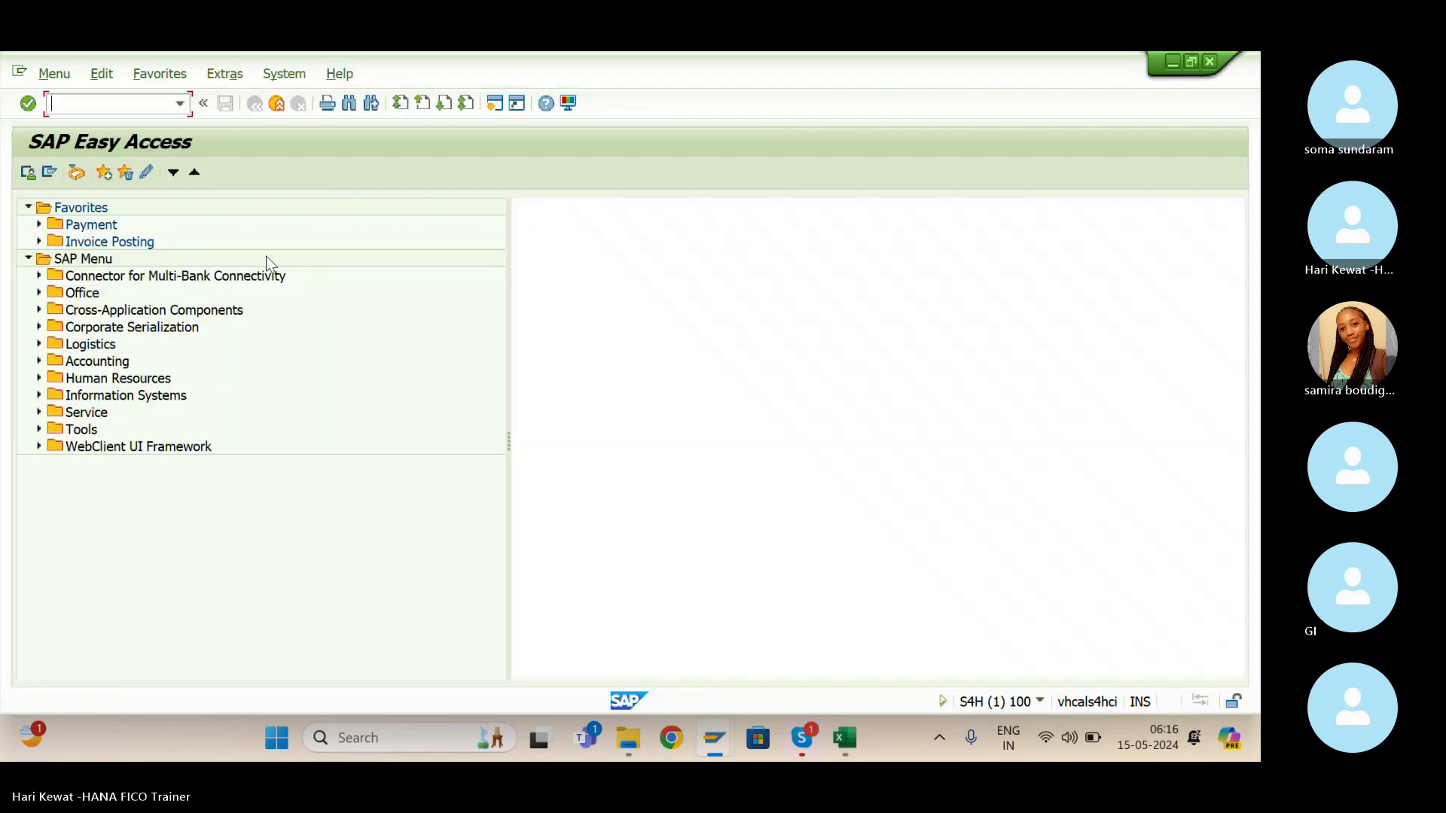
Run transaction spro and display the SAP Customizing Implementation Guide.
text(spro)
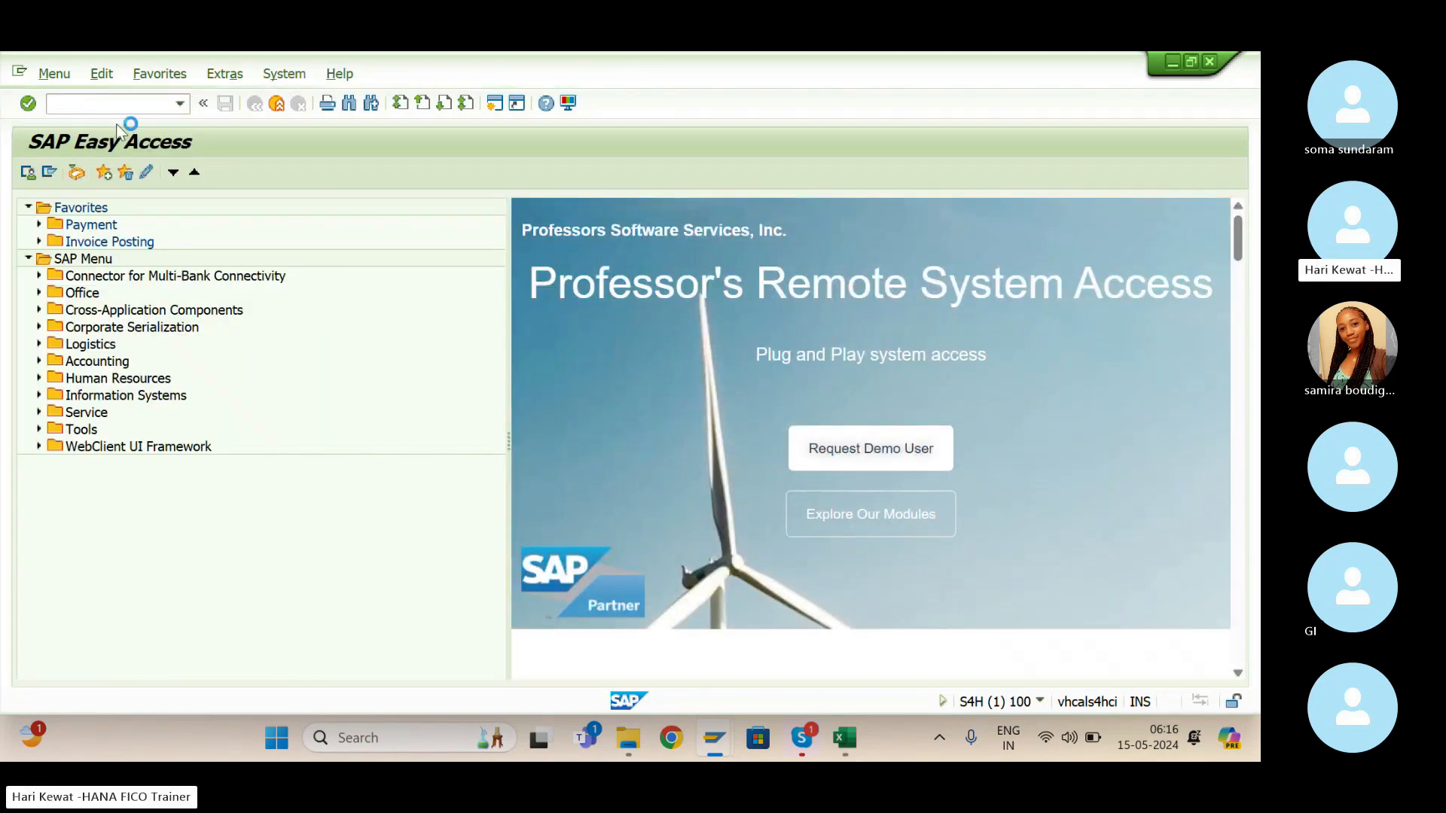
key(Return)
click(98, 174)
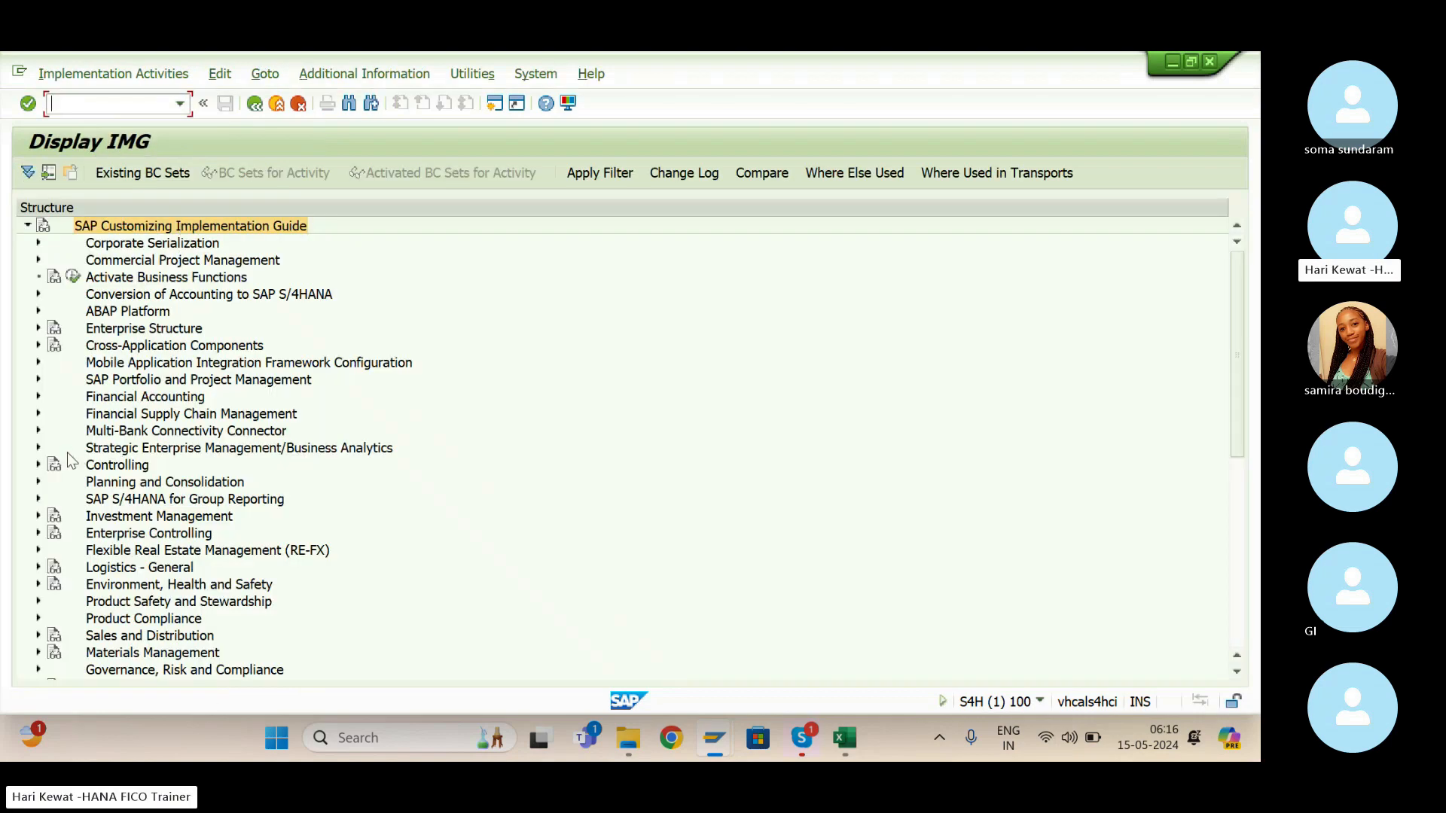
Expand the guide through Financial Accounting, General Ledger Accounting, Business Transactions, and Open Item Clearing to the activities under Clearing Differences.
click(37, 397)
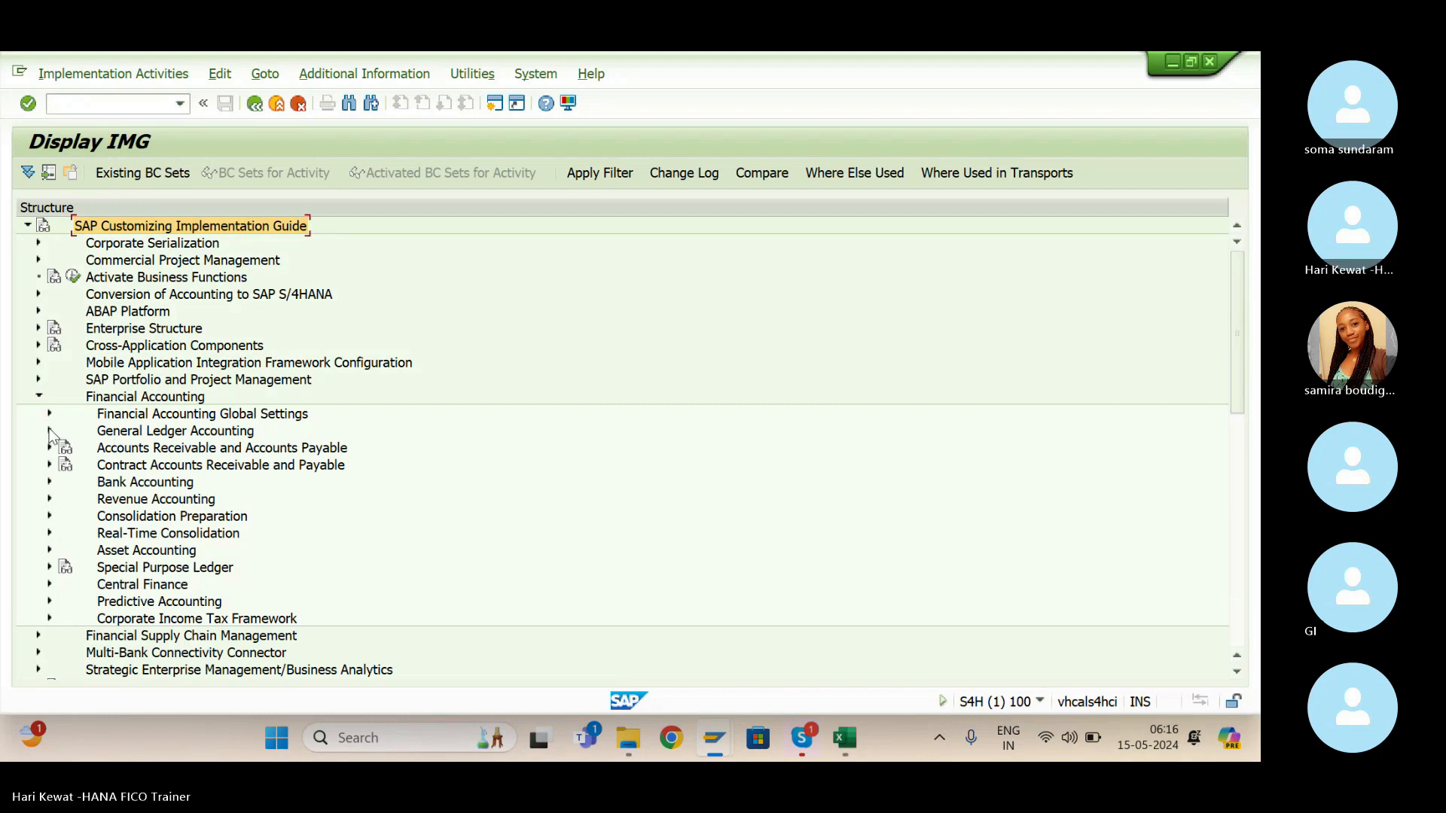
click(50, 431)
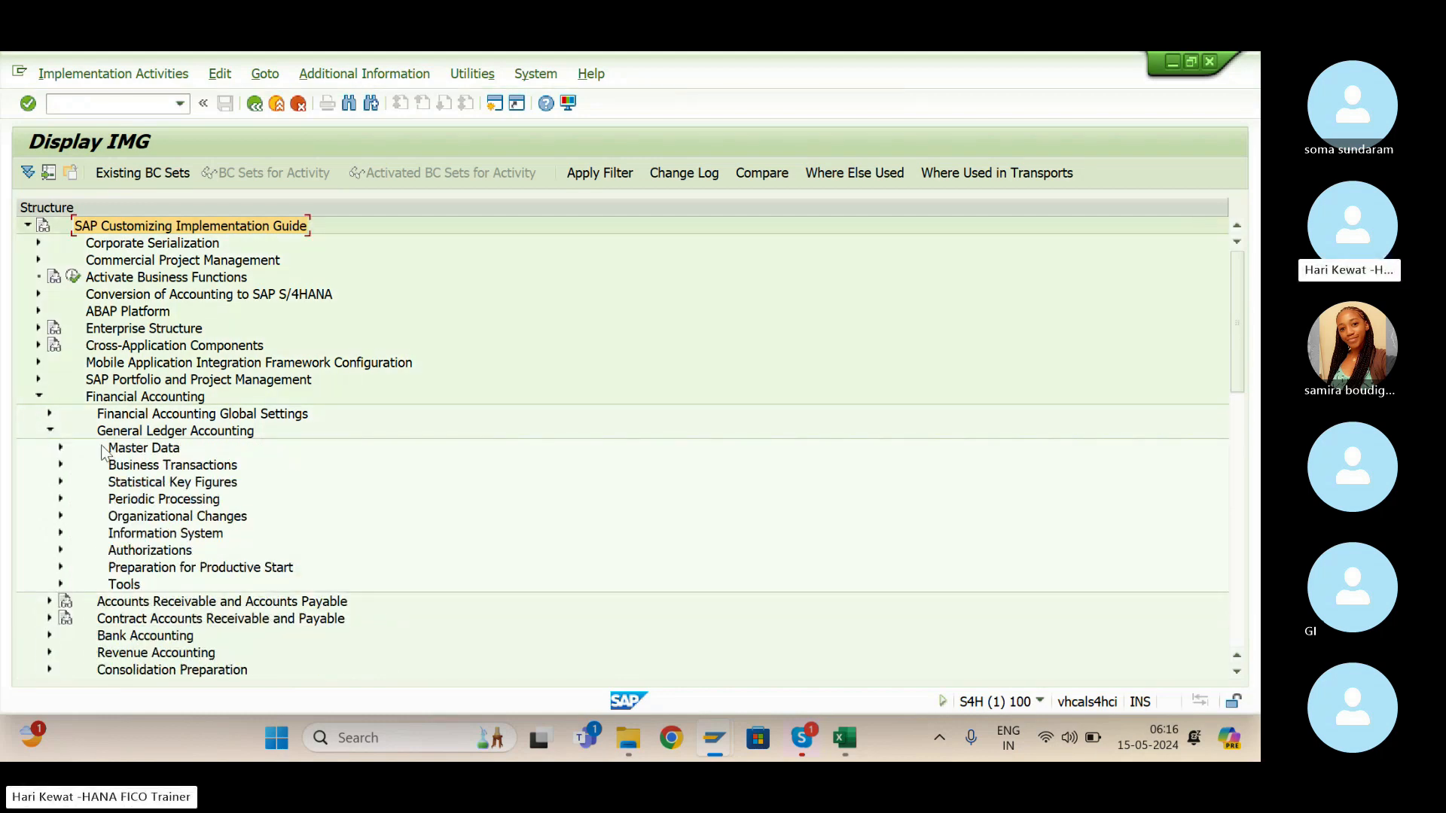
click(60, 465)
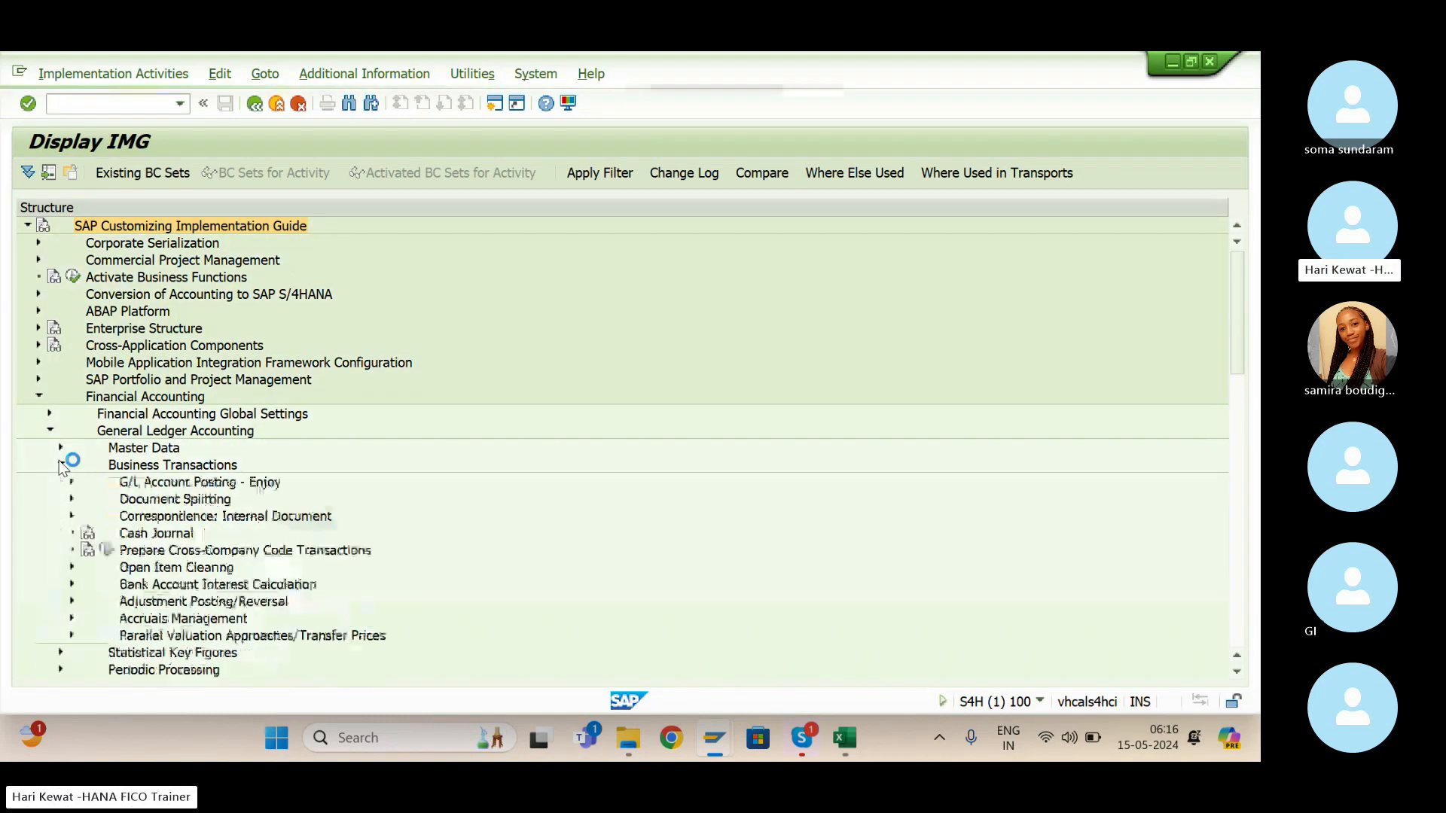
click(72, 567)
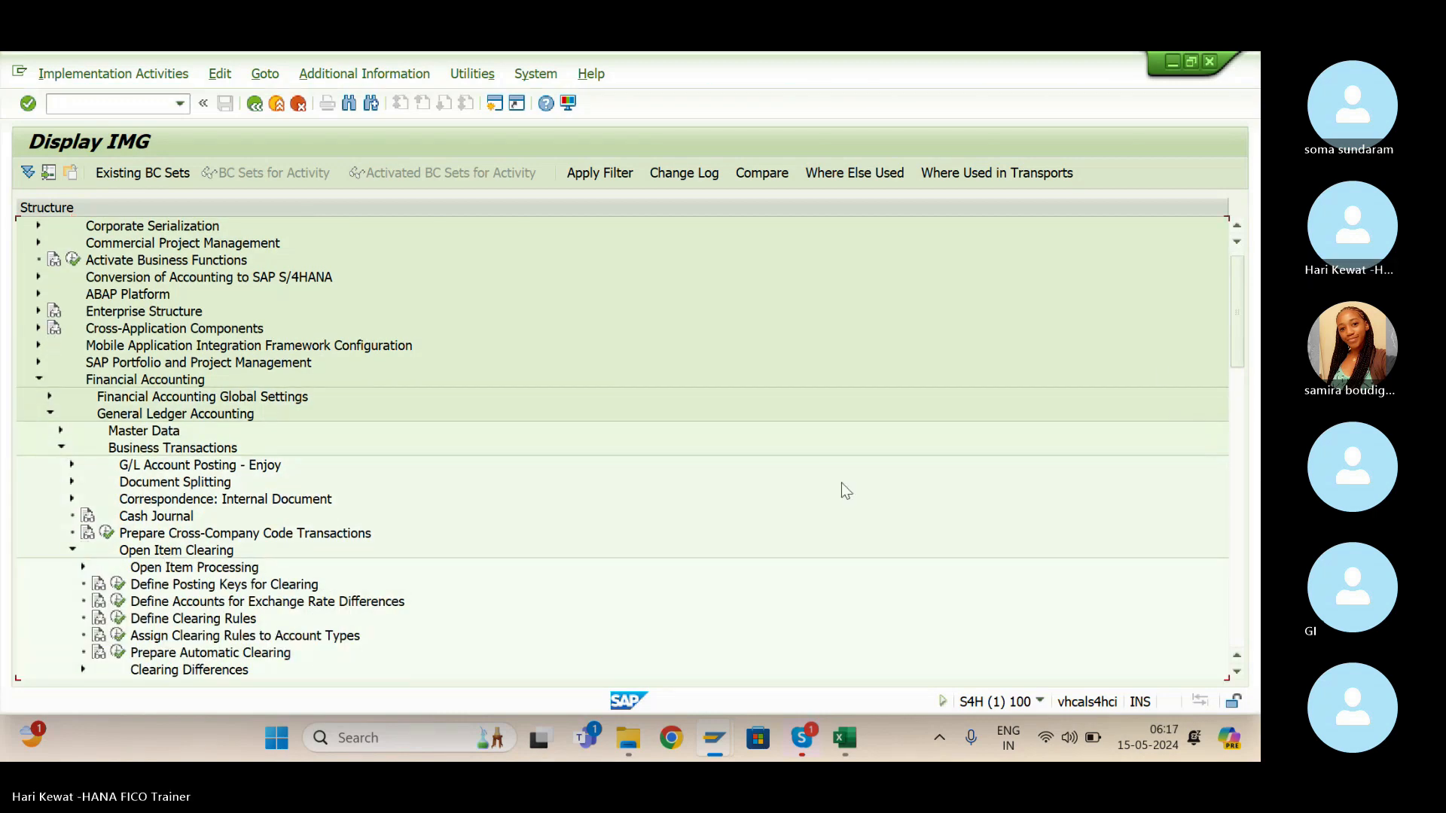
drag(1235, 313, 1241, 394)
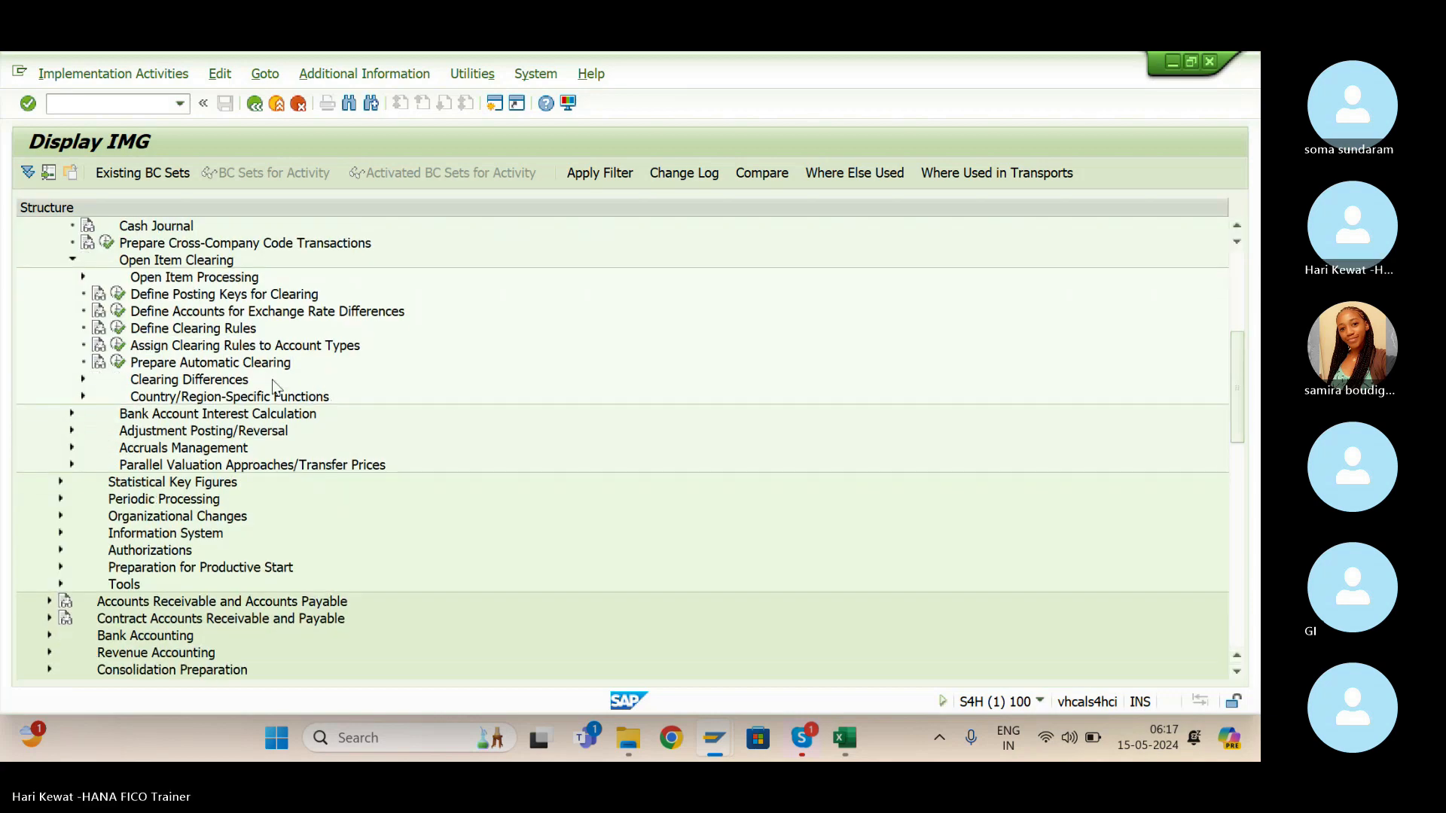
click(82, 379)
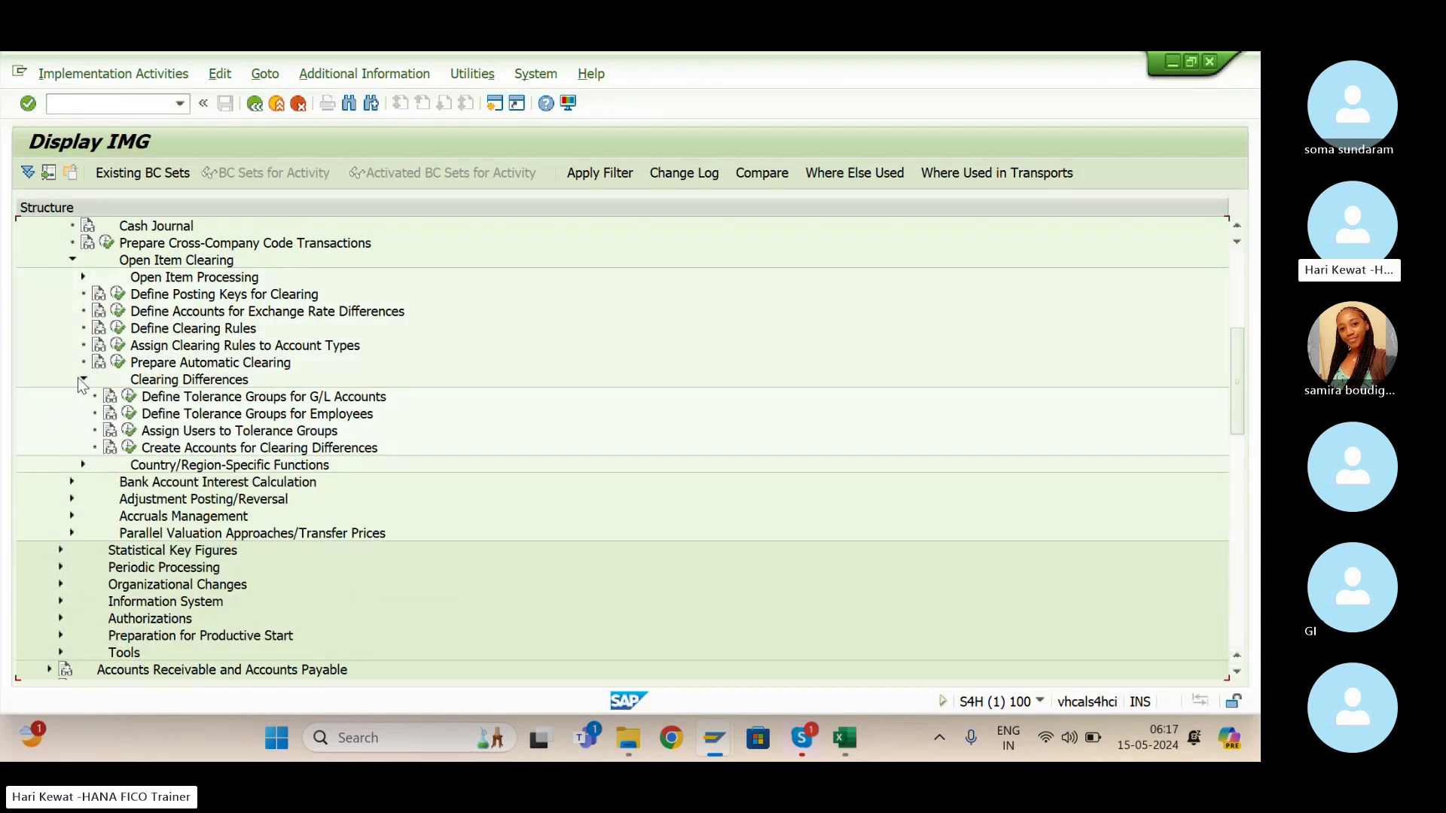
Display the IMG Activity keys as additional information beside the guide structure, and widen that column to show the full keys.
click(352, 73)
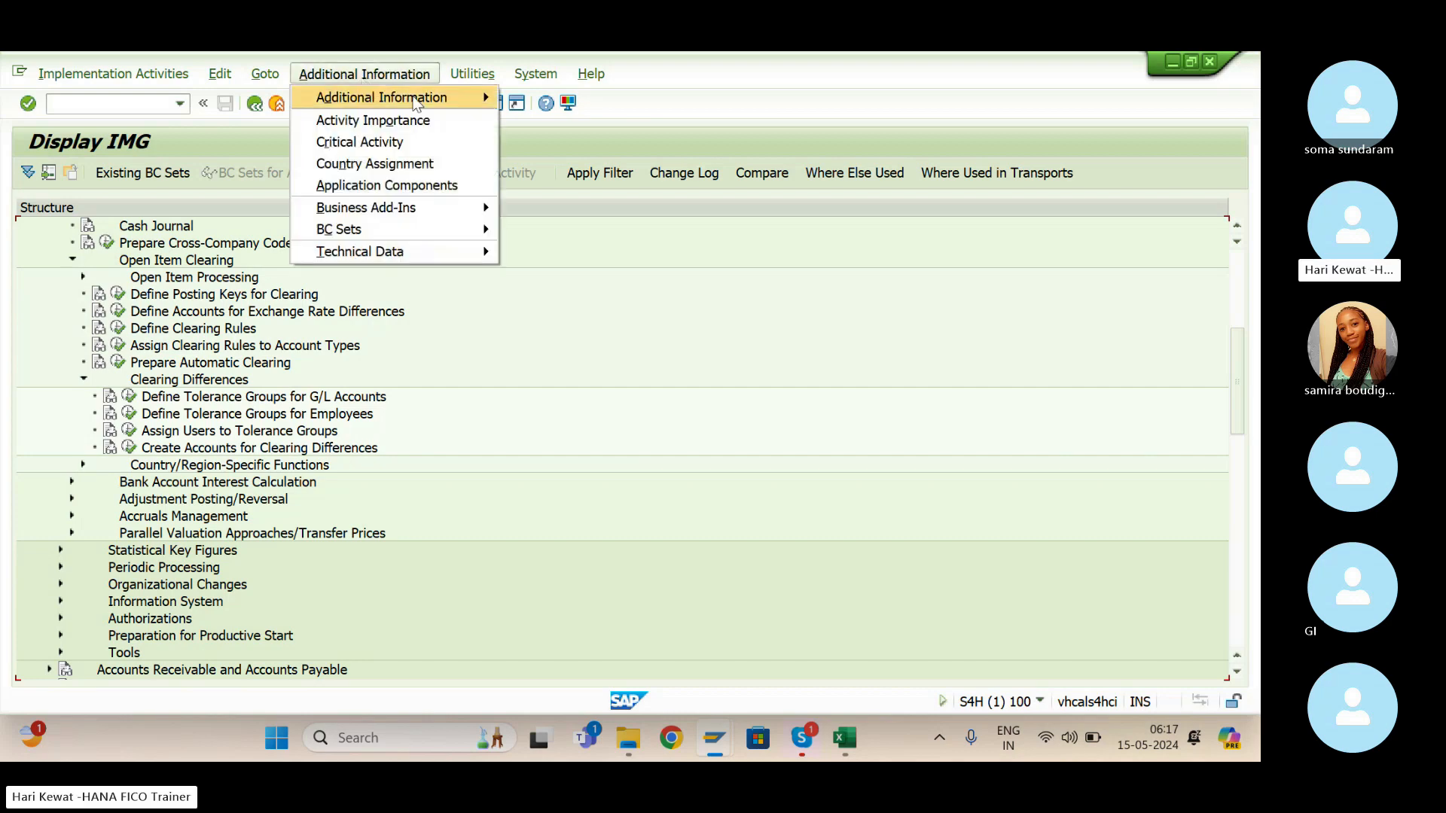
mouse_move(459, 97)
mouse_move(599, 118)
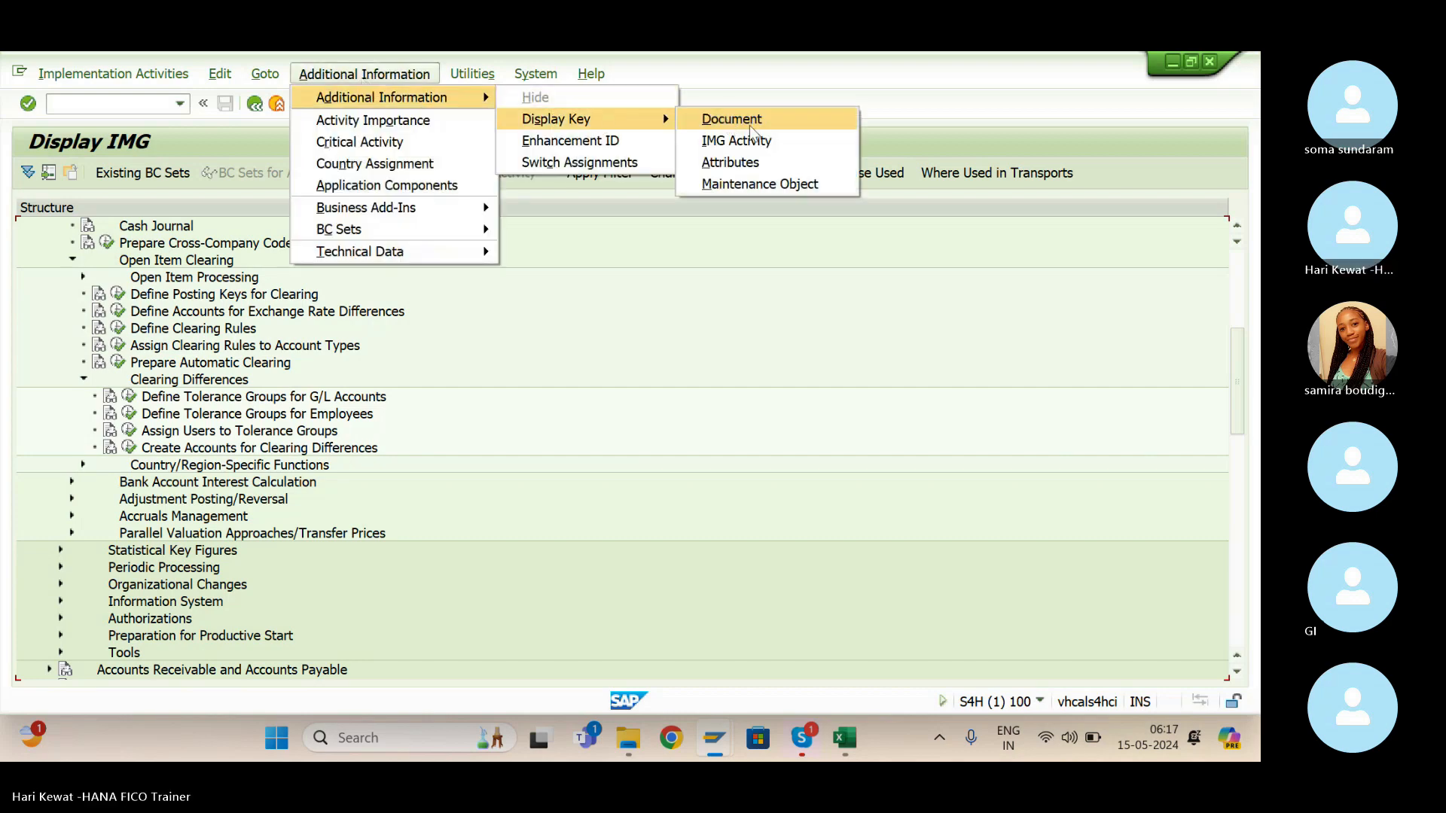
click(746, 140)
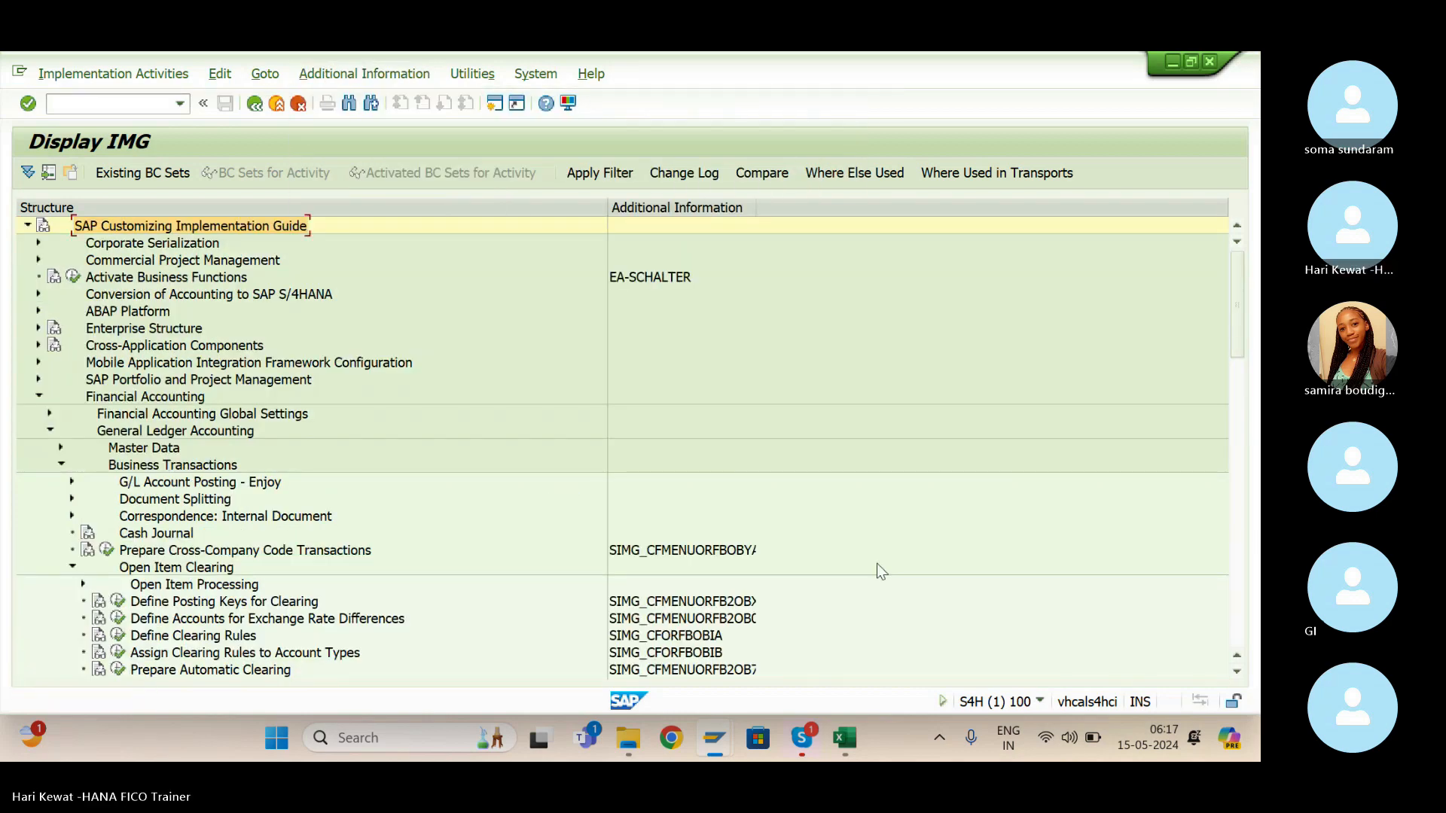
drag(1231, 328, 1241, 391)
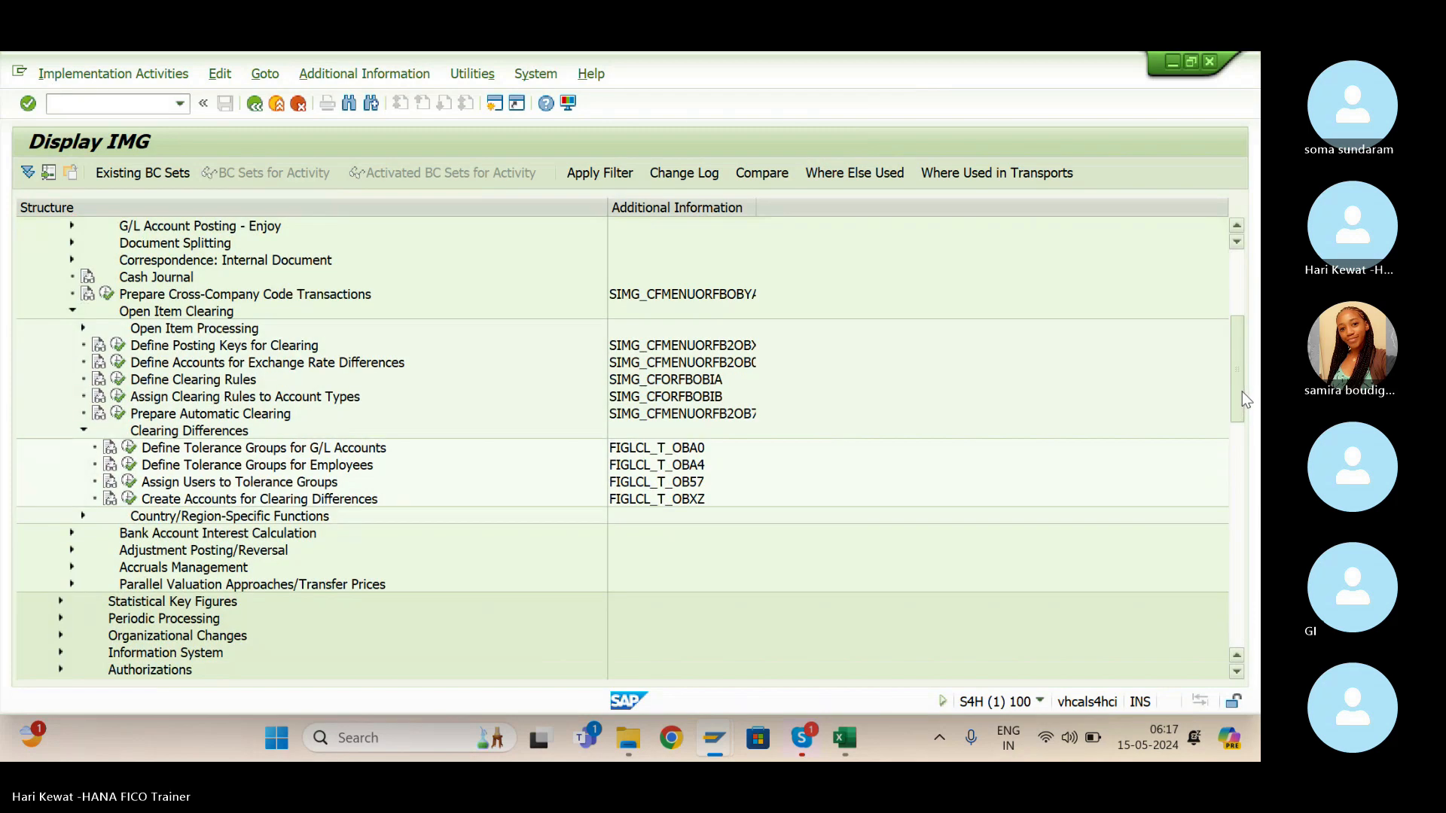
drag(756, 199, 856, 210)
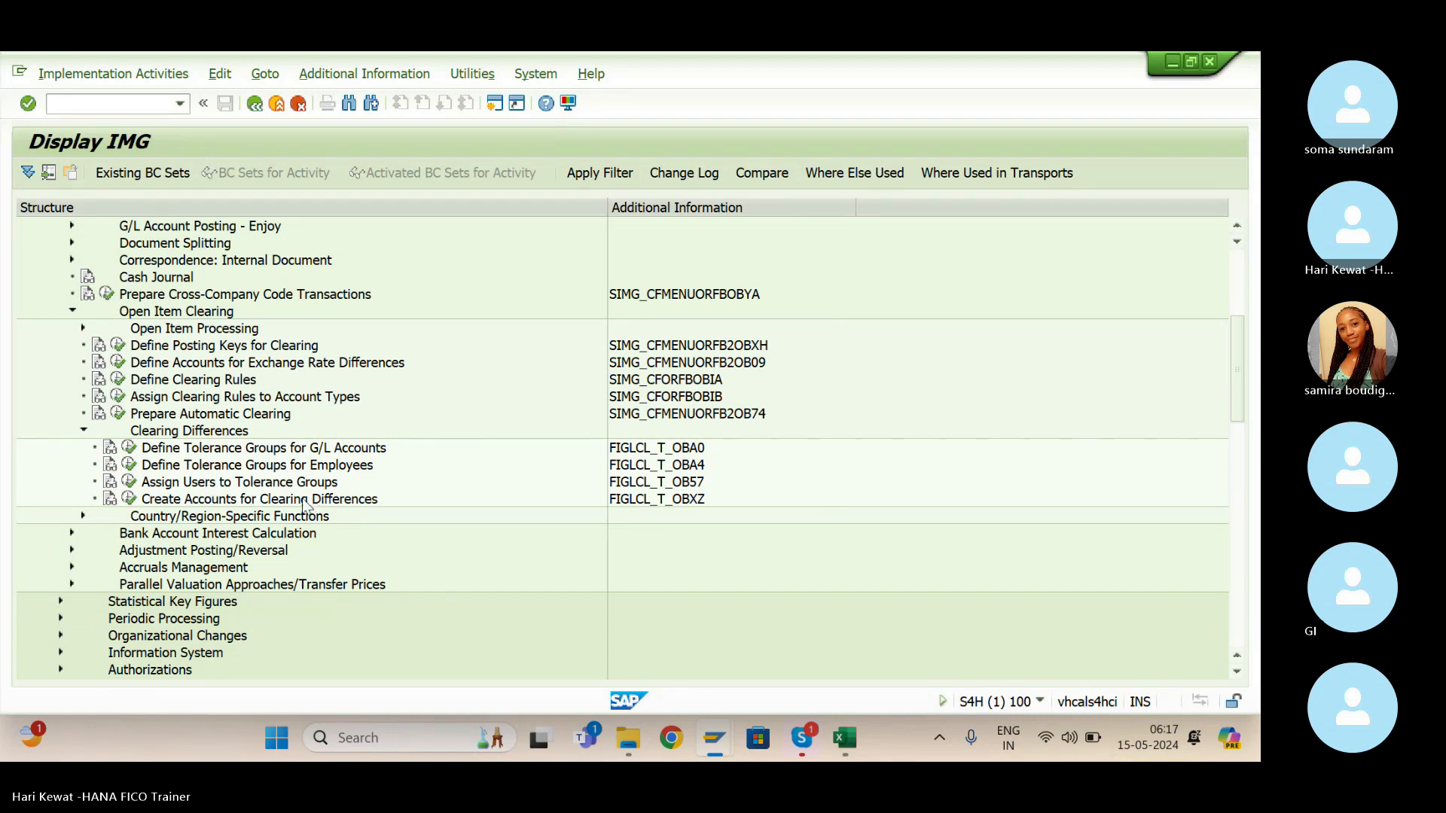
Check the IMG activity key of Create Accounts for Clearing Differences.
click(269, 502)
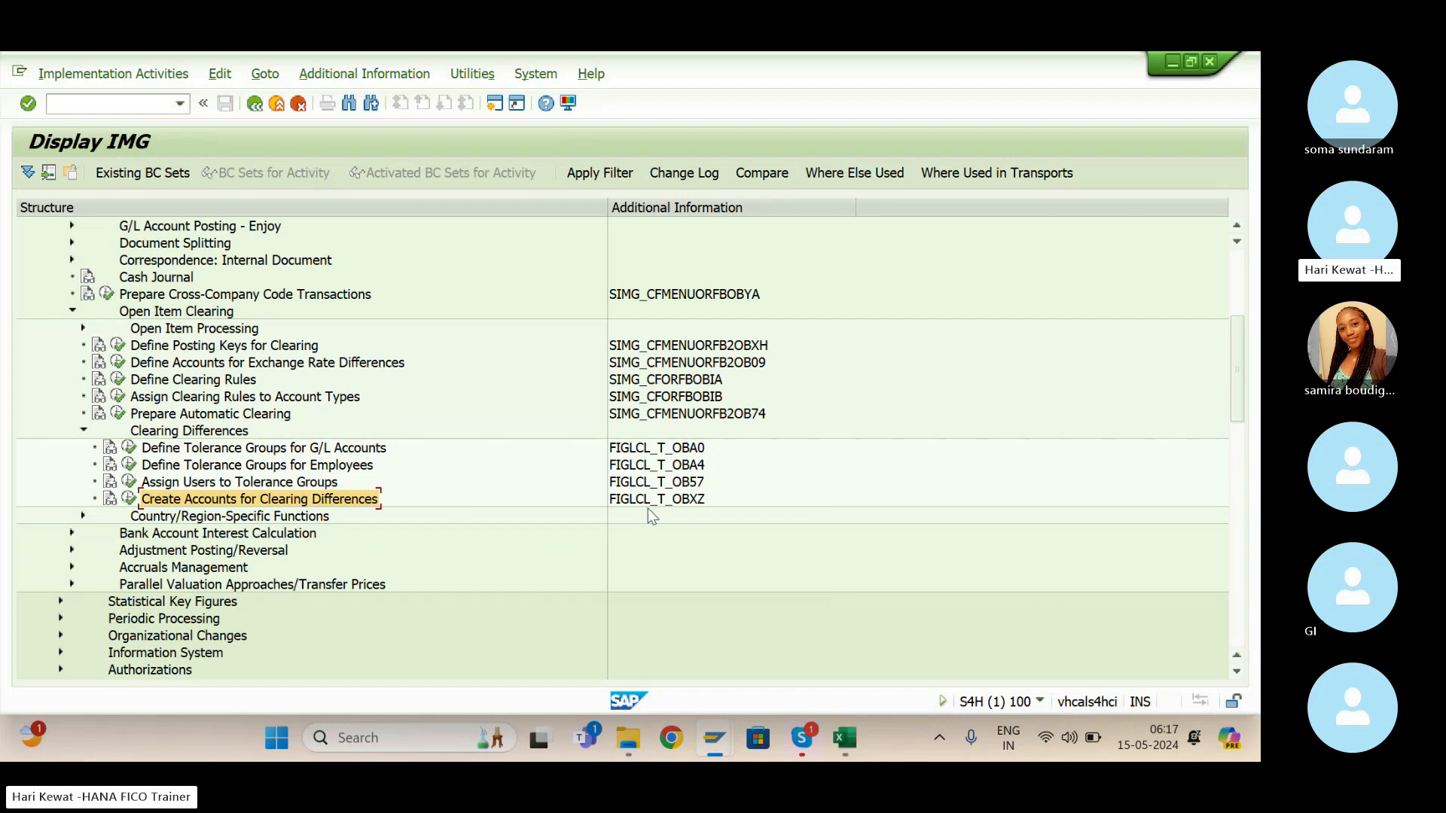
click(692, 503)
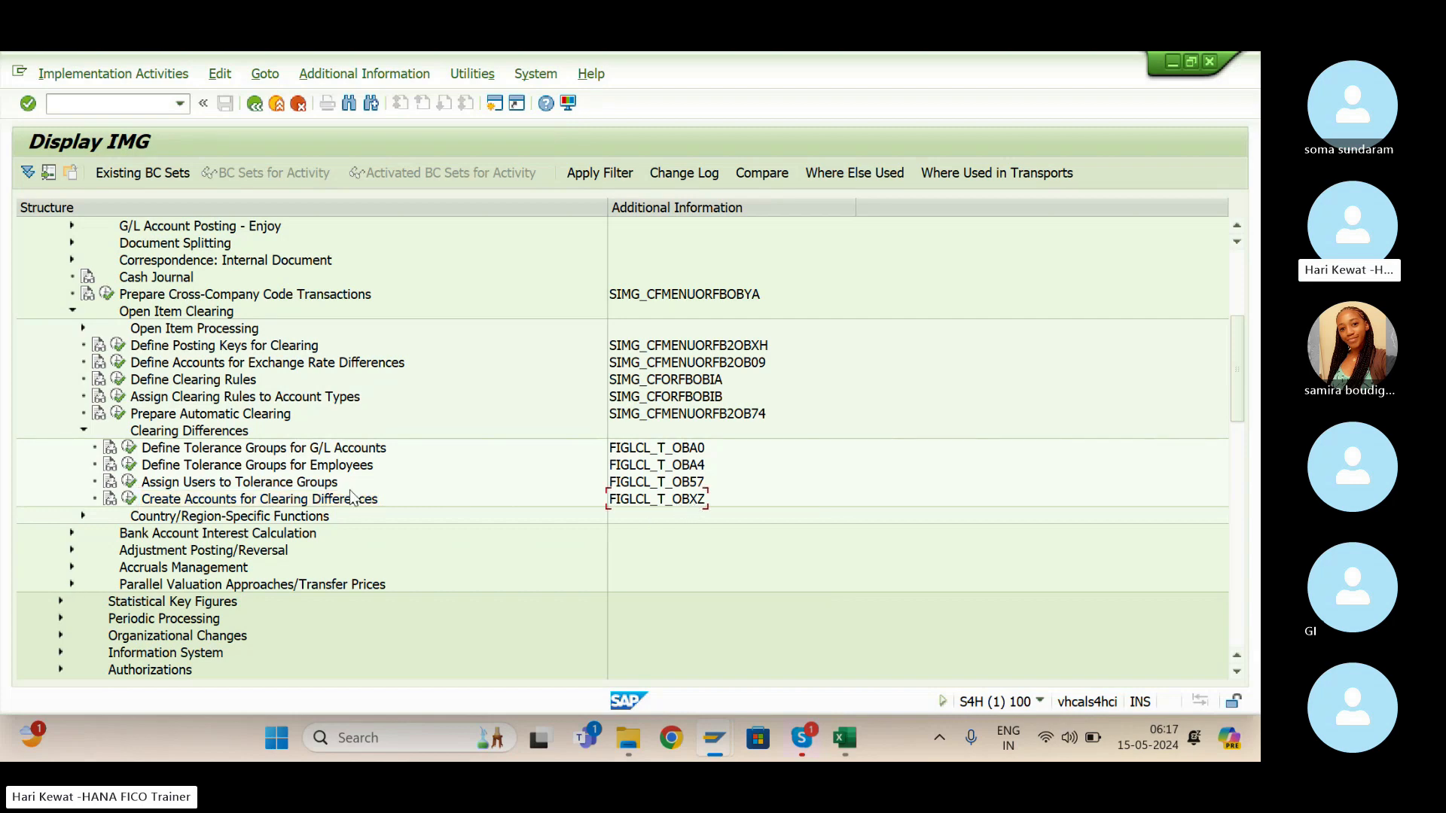
click(299, 501)
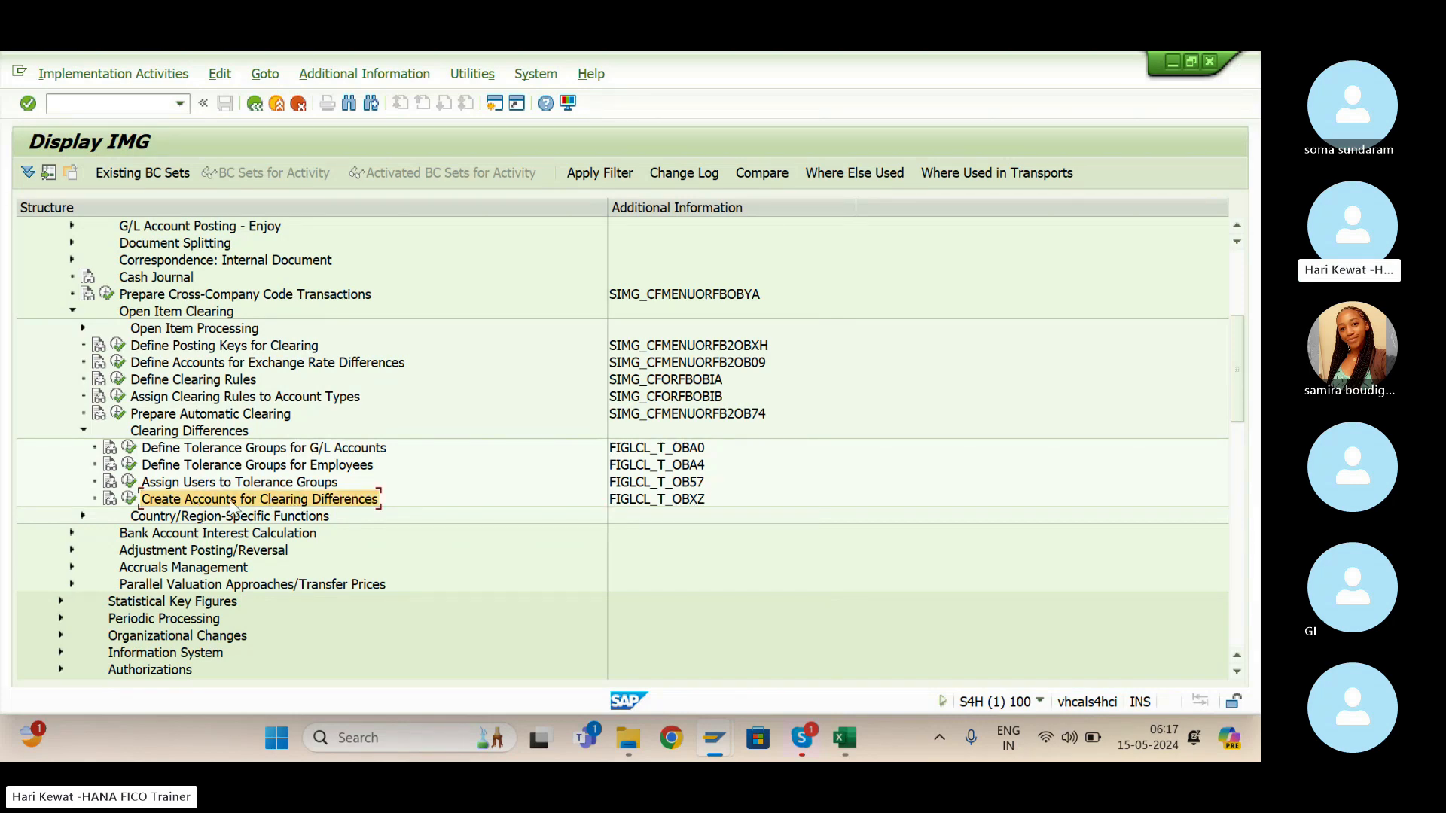
Execute the Create Accounts for Clearing Differences activity with chart of accounts APLO.
click(127, 501)
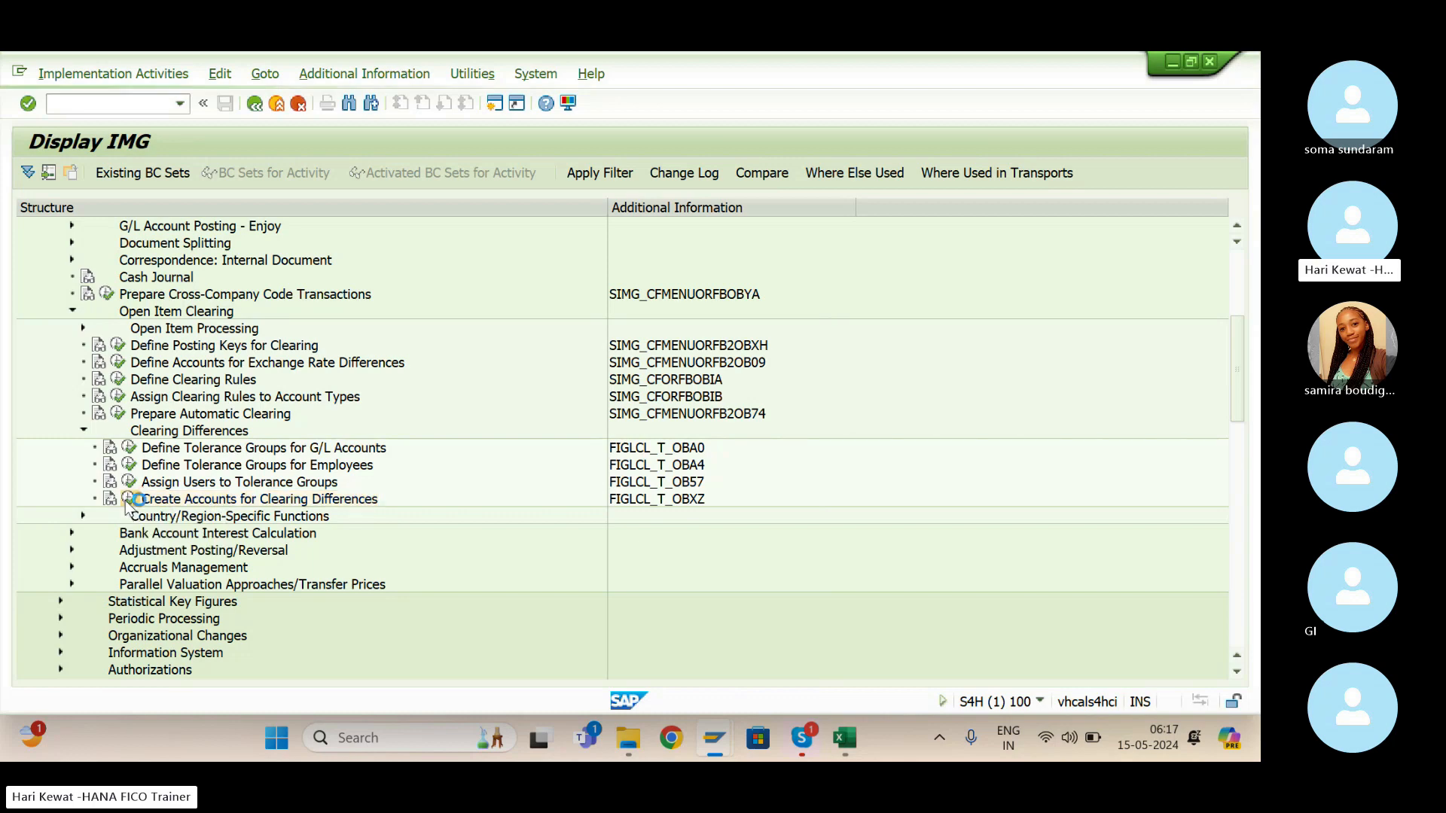
key(Return)
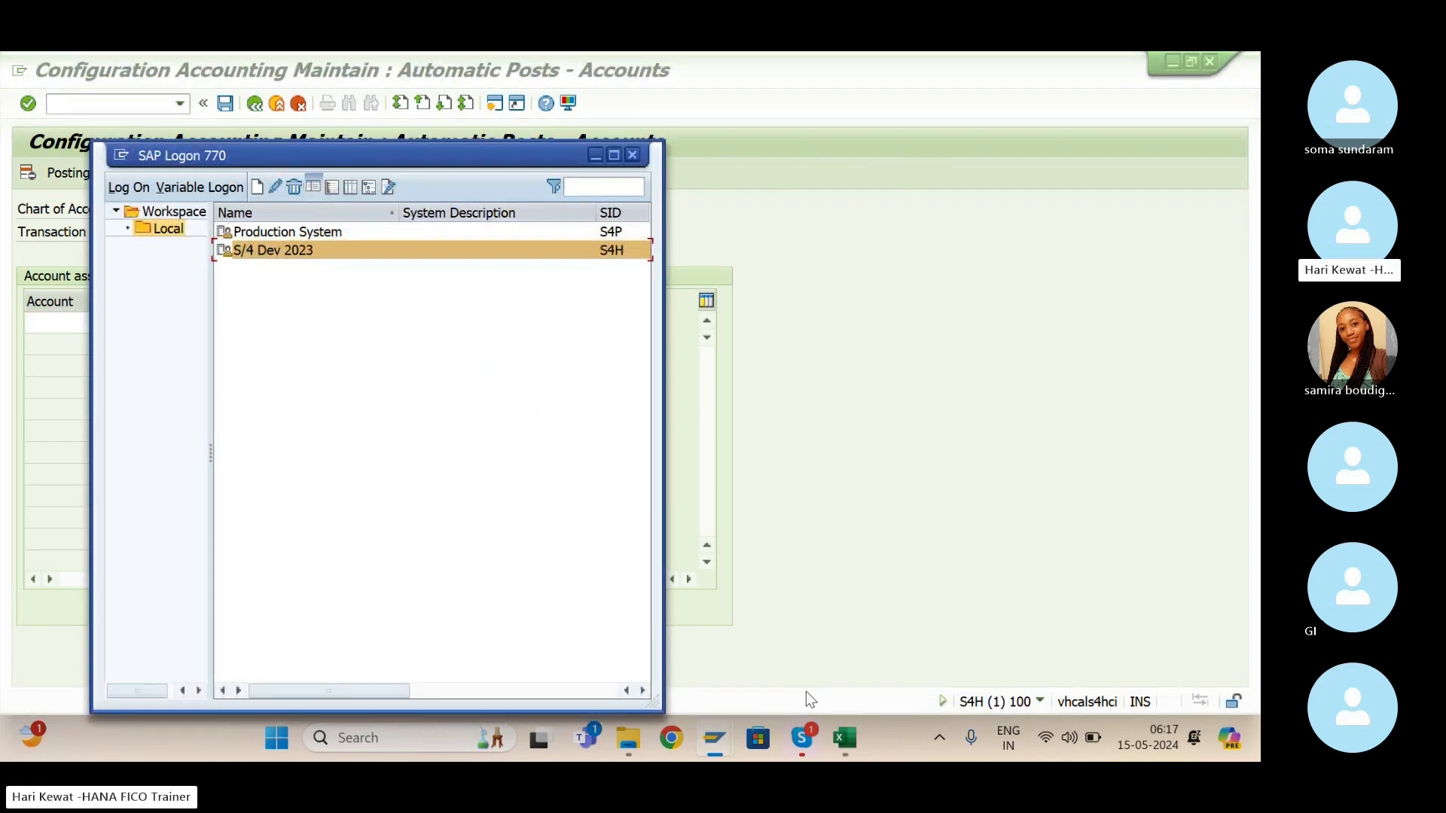
Switch to the BATCH-04 workbook in Excel and correct the T-code in the STEP2 text in B1897 to OBXZ.
click(843, 740)
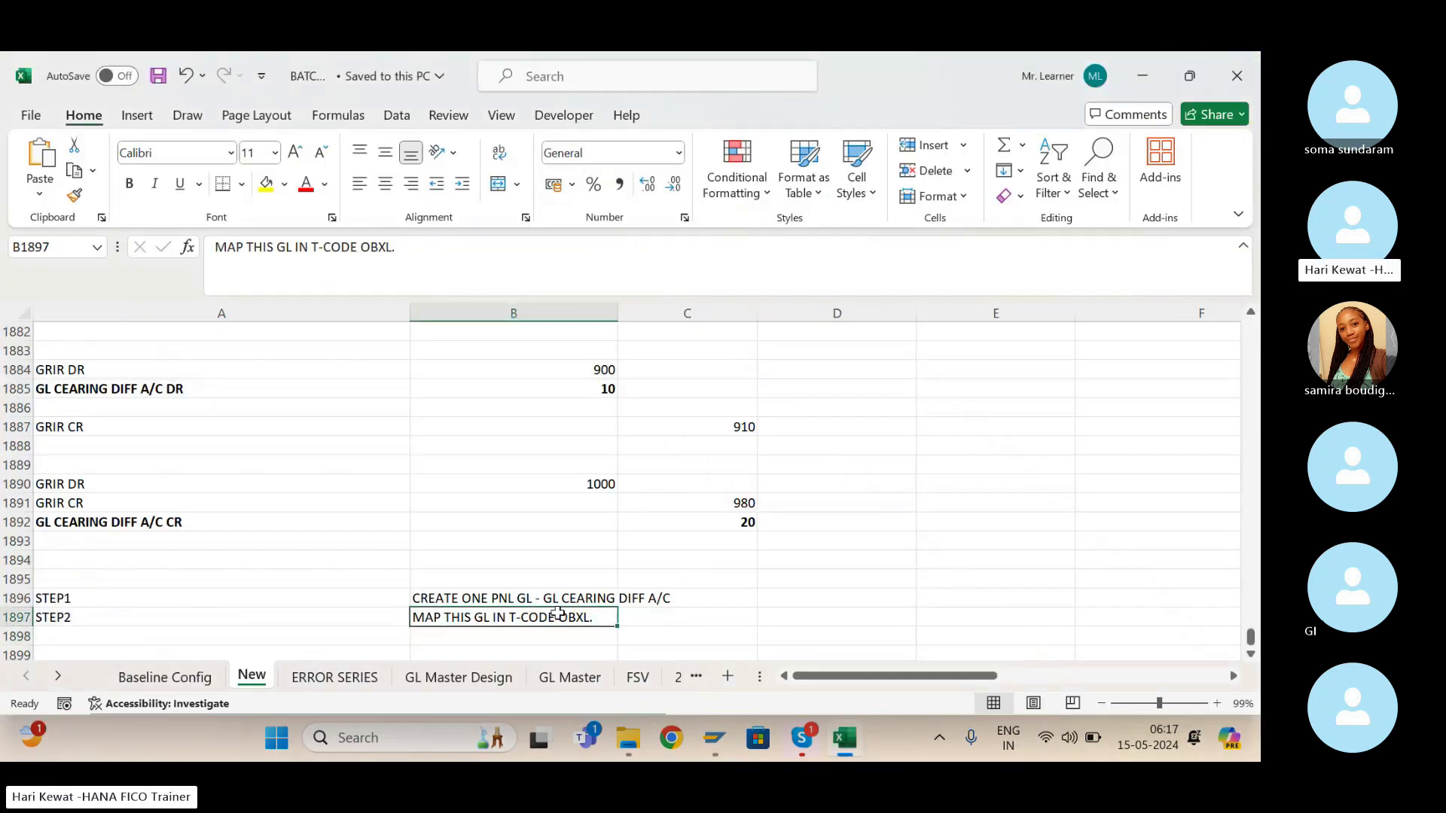
click(392, 251)
key(BackSpace)
text(z)
key(Return)
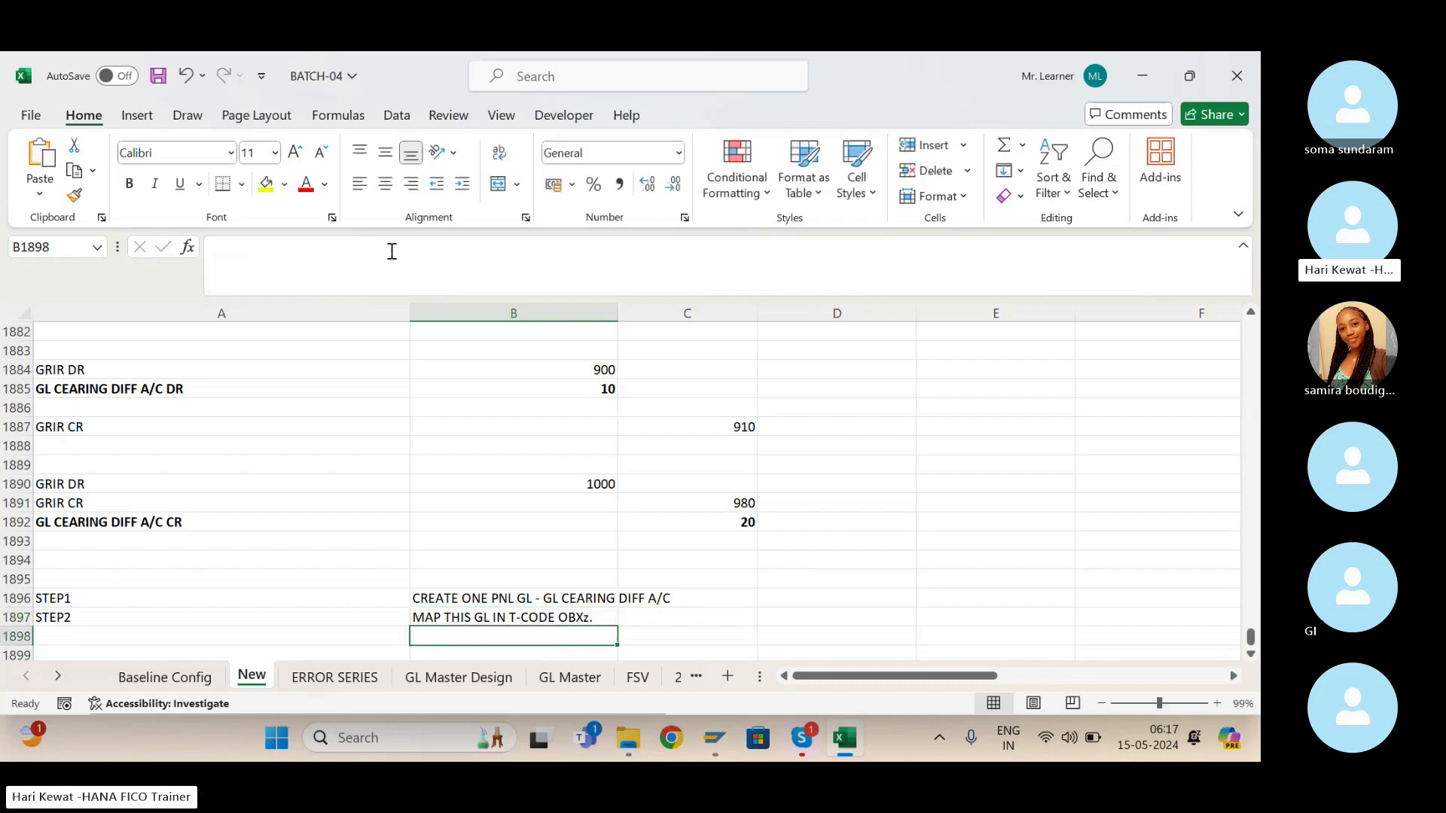
key(Up)
click(392, 251)
key(BackSpace)
text(Z)
key(Return)
Switch back to SAP and reopen Create Accounts for Clearing Differences with APPO as the chart of accounts.
key(alt+Tab)
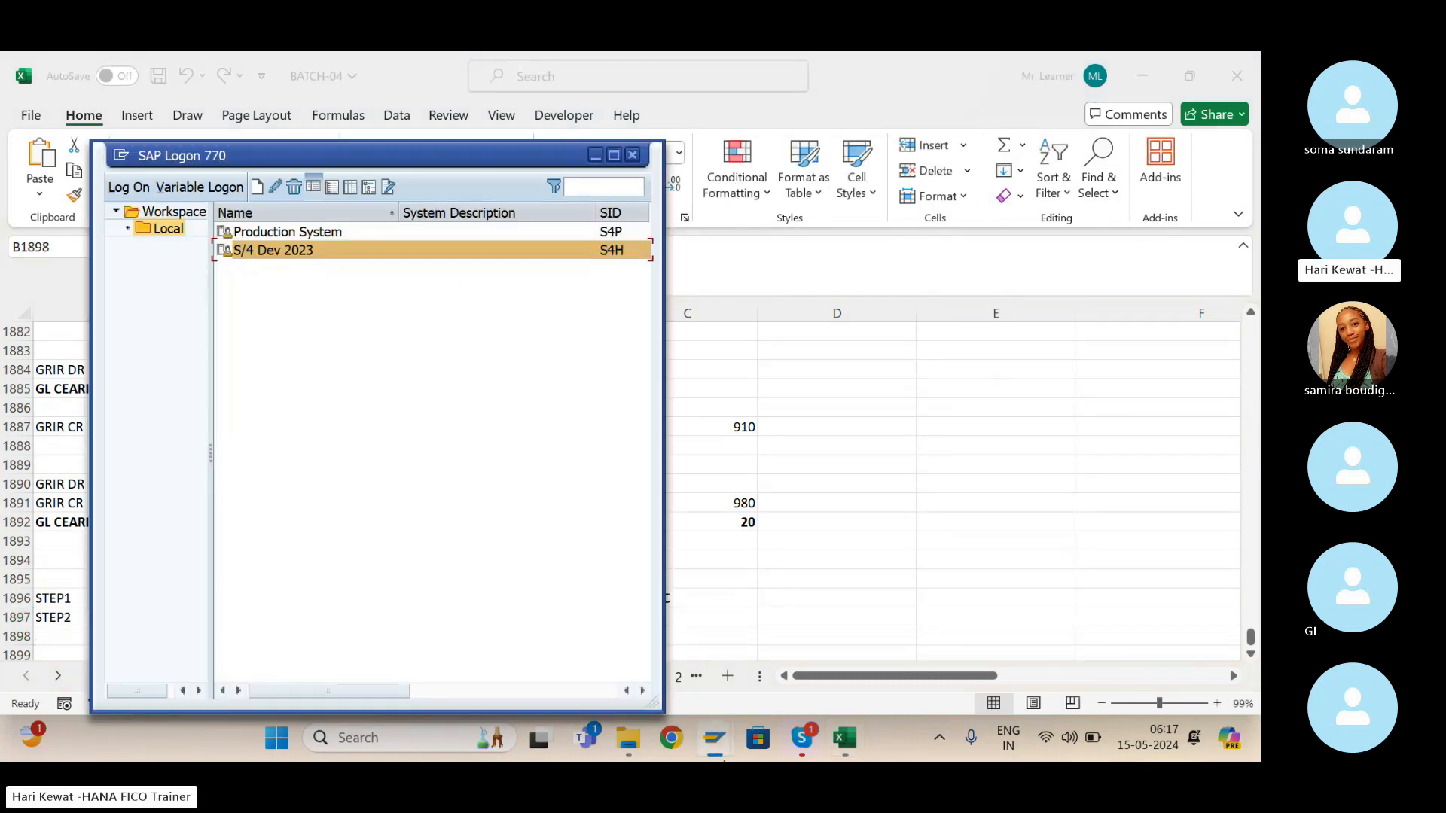
mouse_move(714, 737)
click(775, 636)
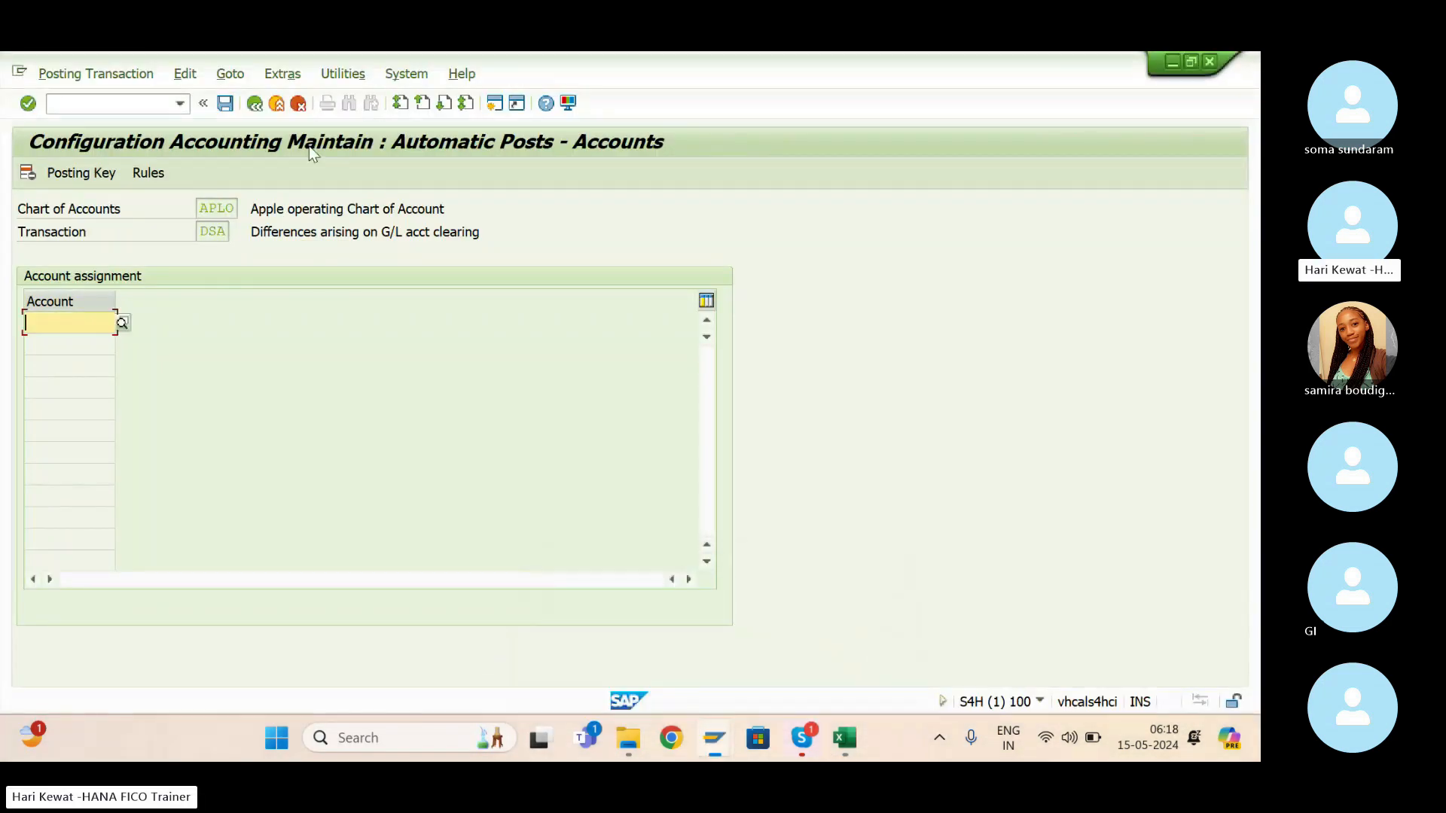
click(256, 105)
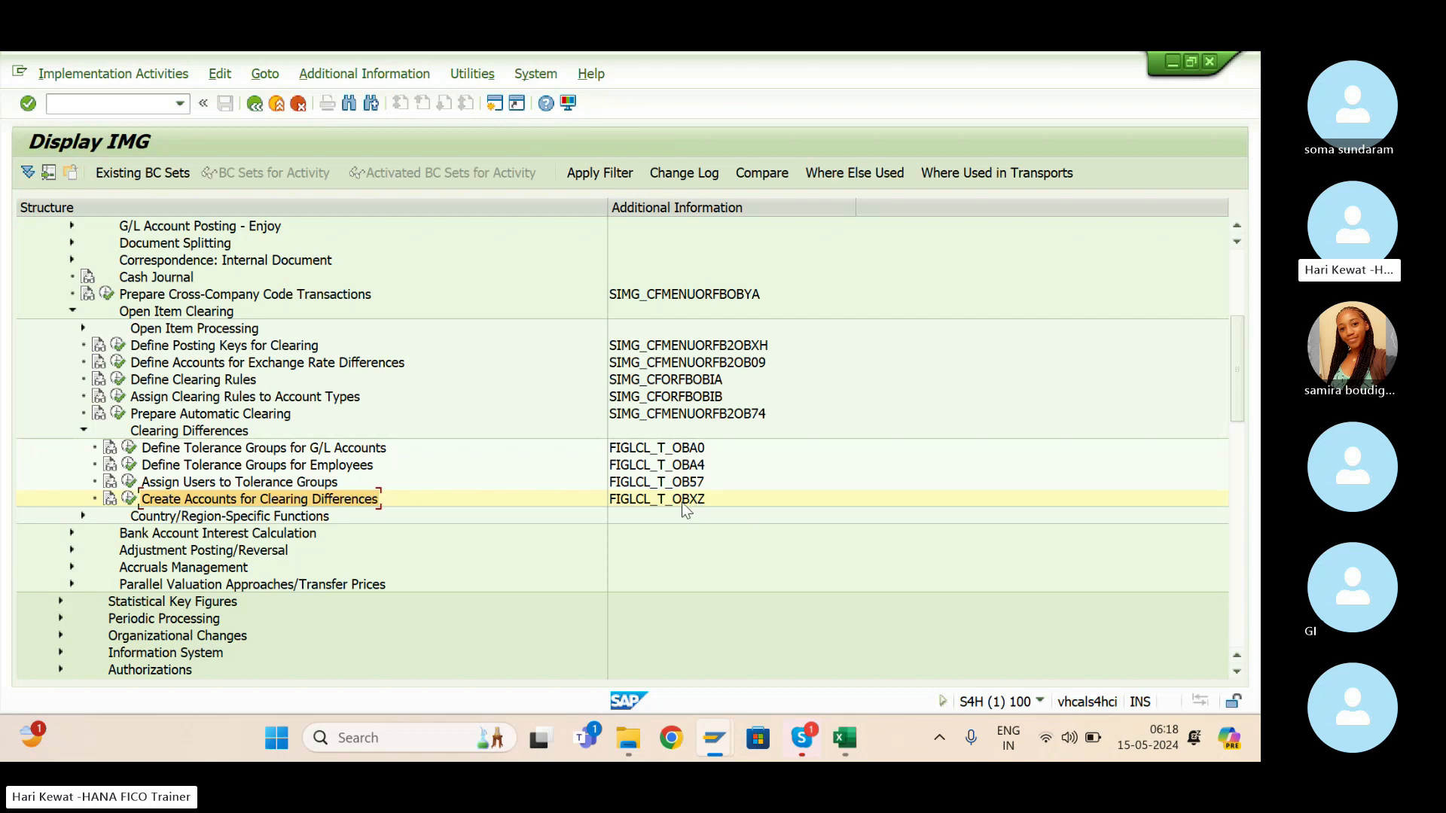
click(130, 499)
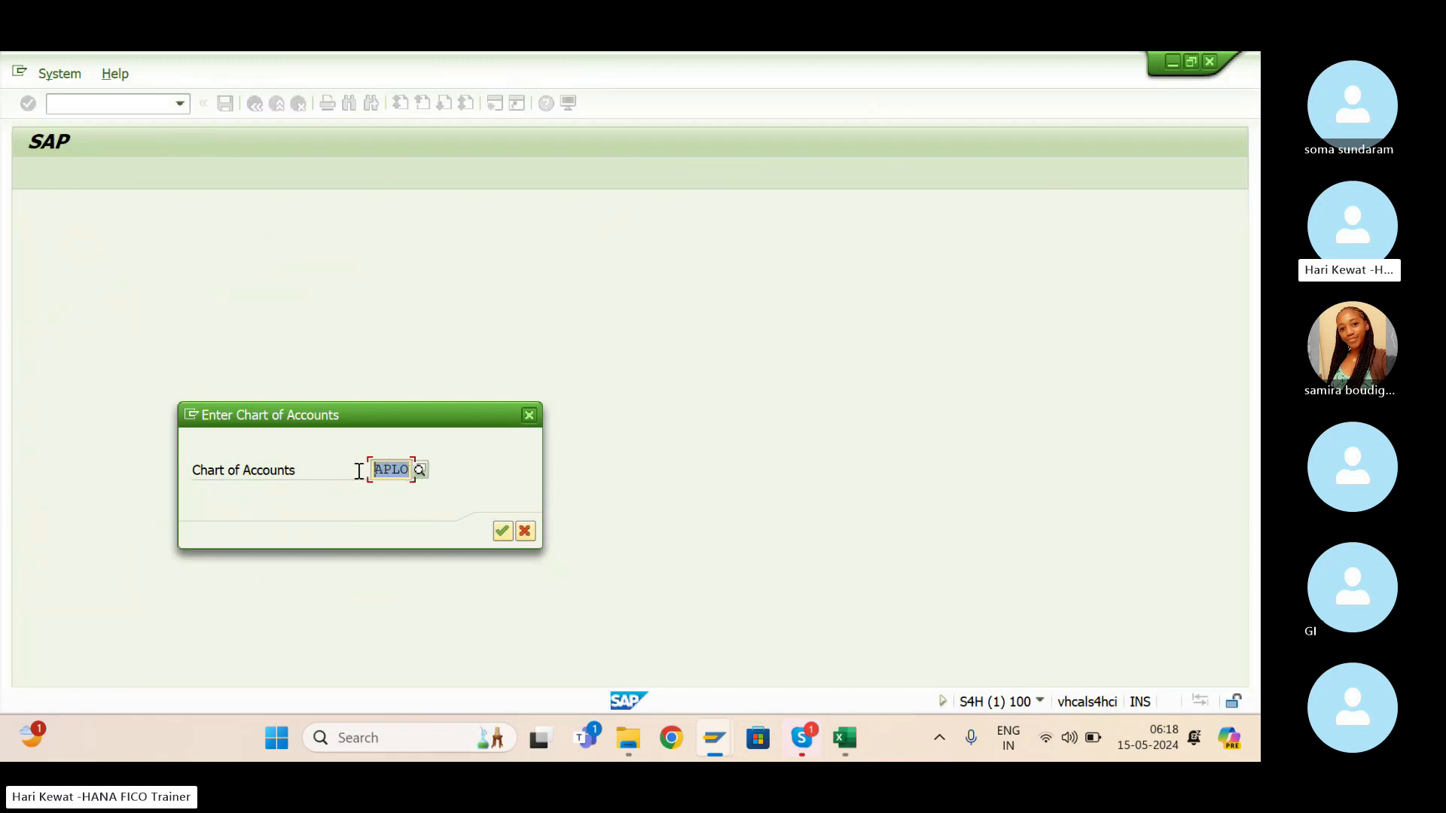
key(BackSpace)
text(APP)
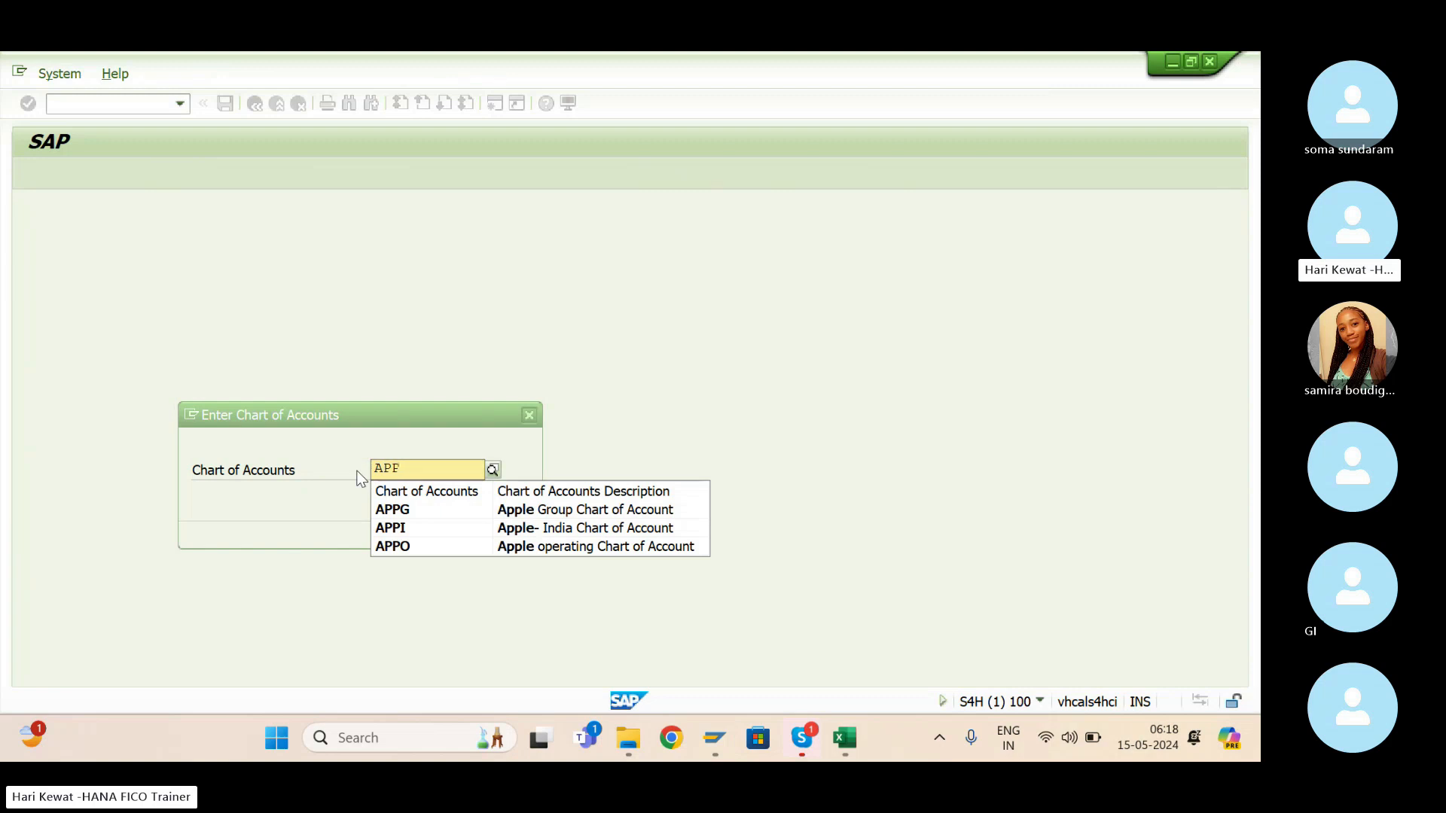
key(Down)
key(Down)
key(Down)
key(Return)
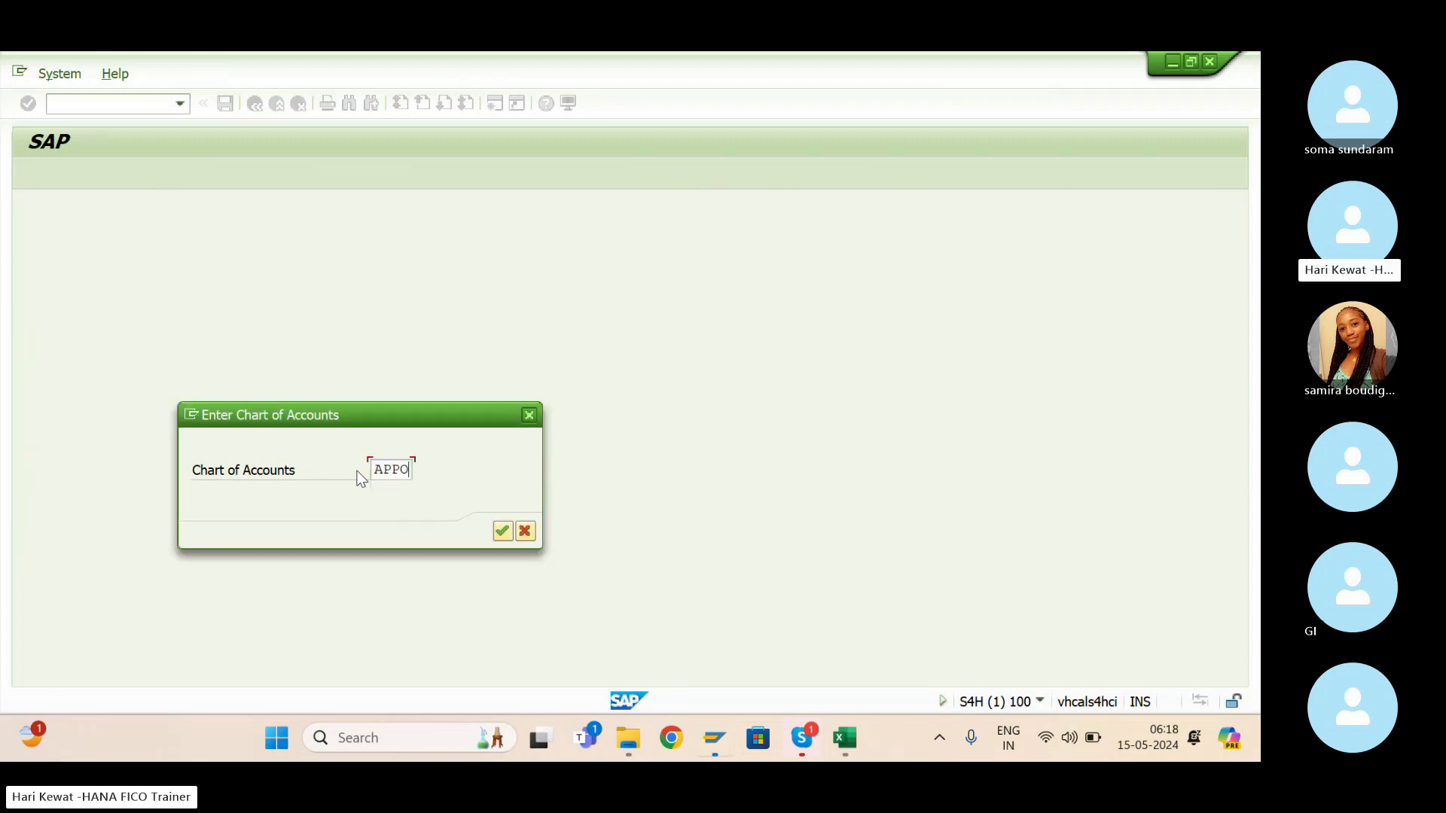
key(Return)
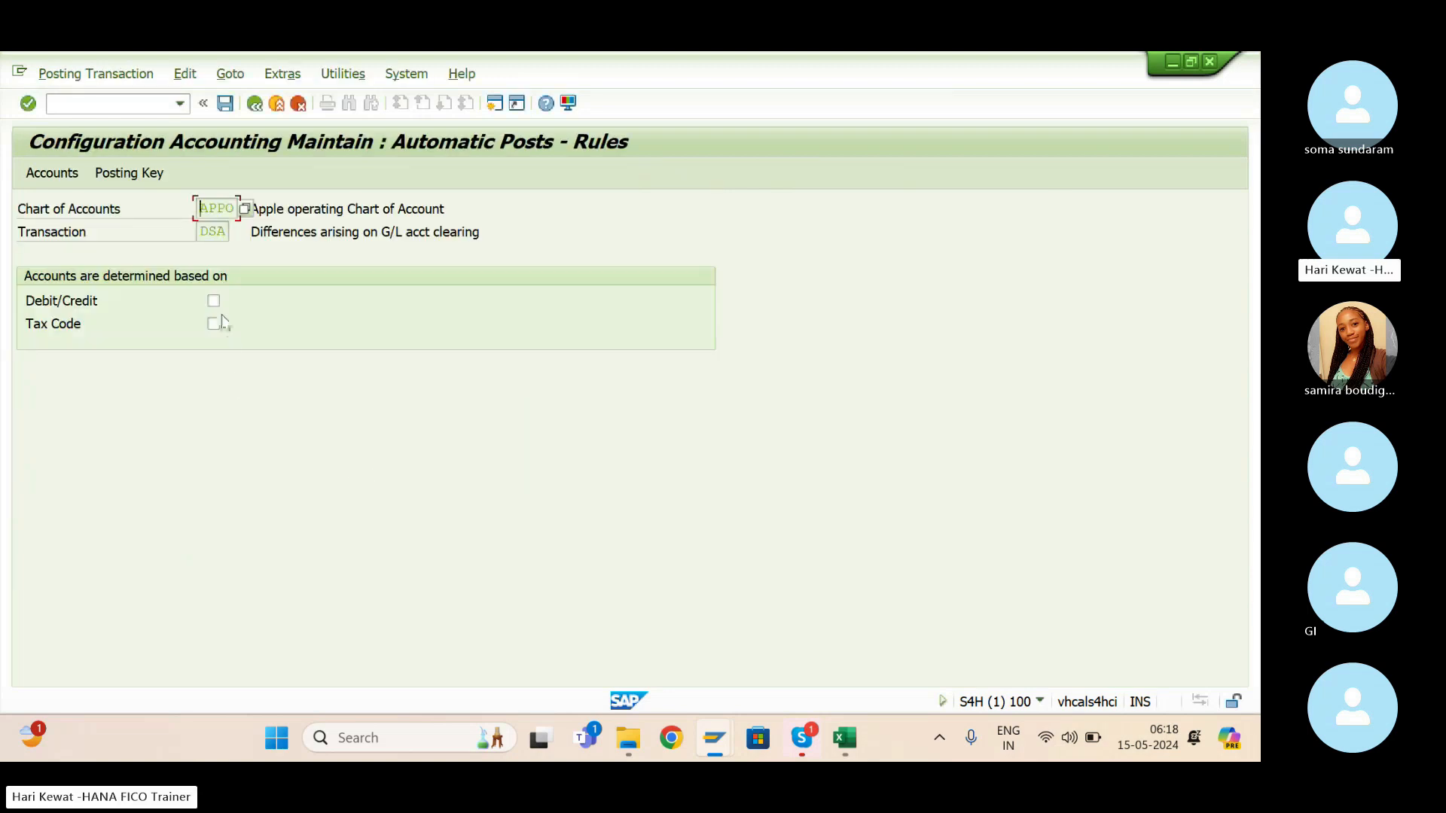
Make account determination for transaction DSA depend on Debit/Credit and save the rule.
click(215, 302)
click(211, 301)
click(225, 104)
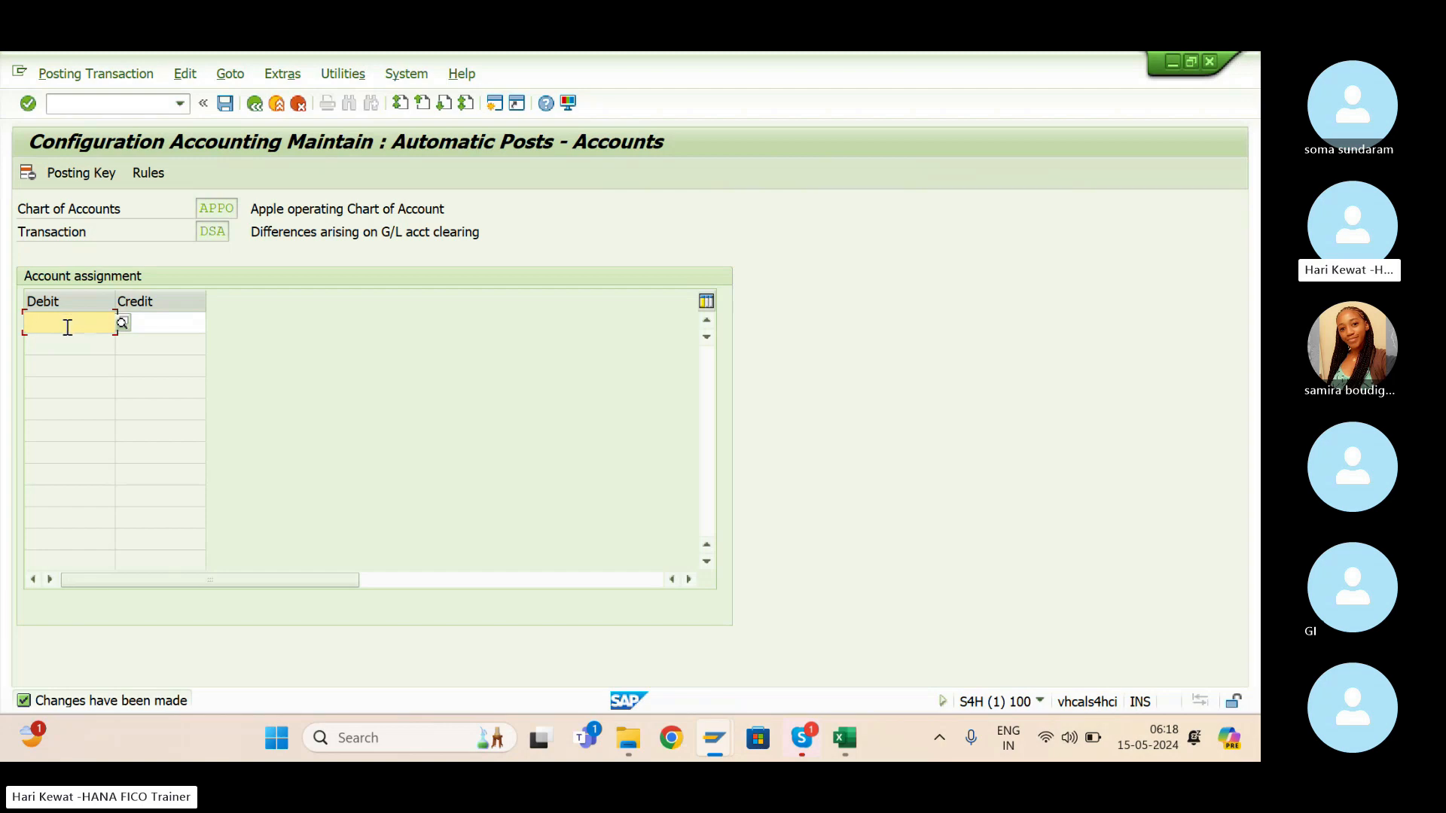
Examine the Debit and Credit account fields and the description of transaction DSA, and return to the Implementation Guide.
click(160, 327)
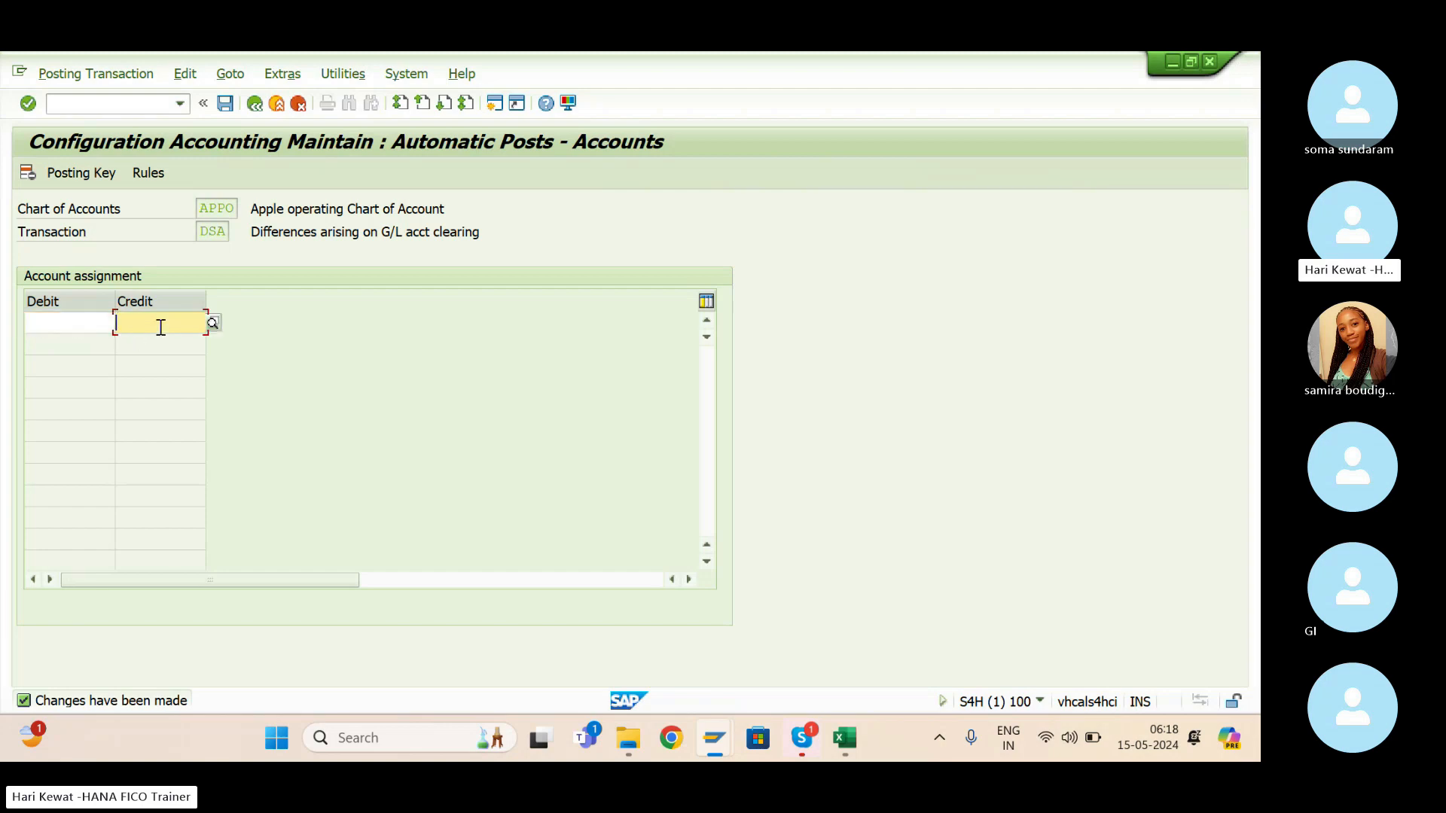
click(89, 318)
click(153, 320)
click(68, 320)
click(154, 323)
click(100, 322)
click(154, 319)
click(76, 317)
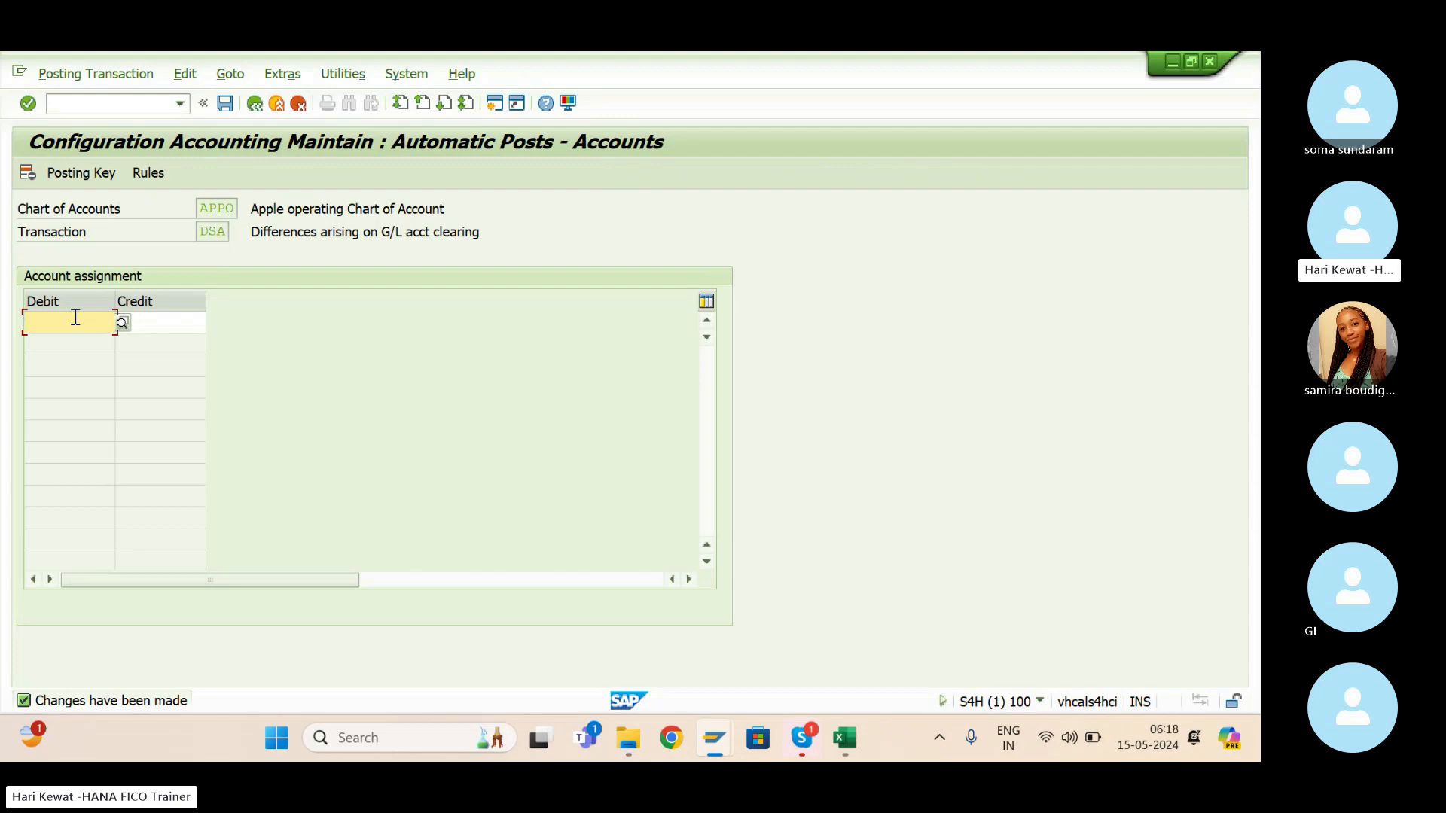
click(150, 322)
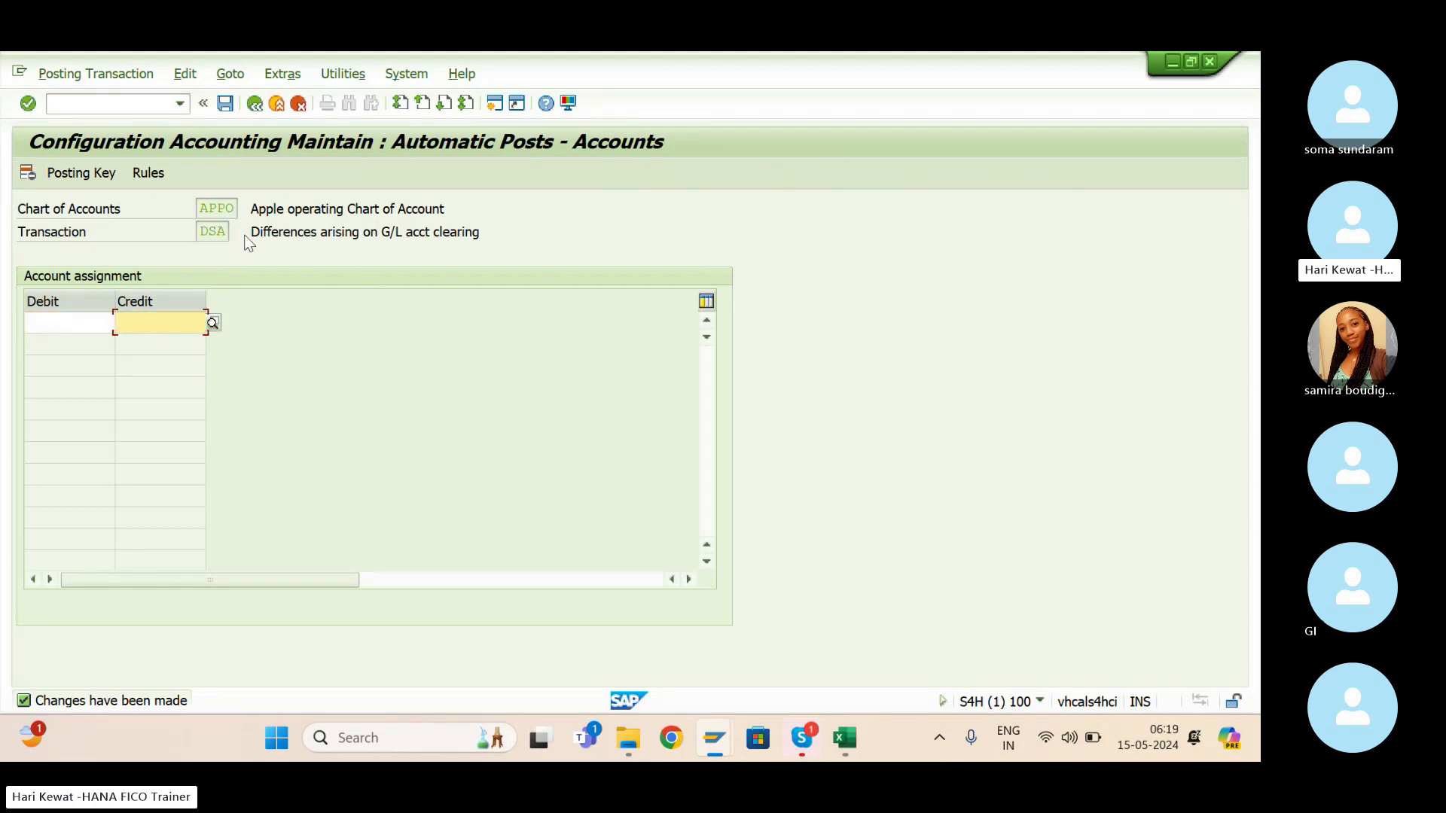
drag(252, 232, 481, 233)
click(484, 233)
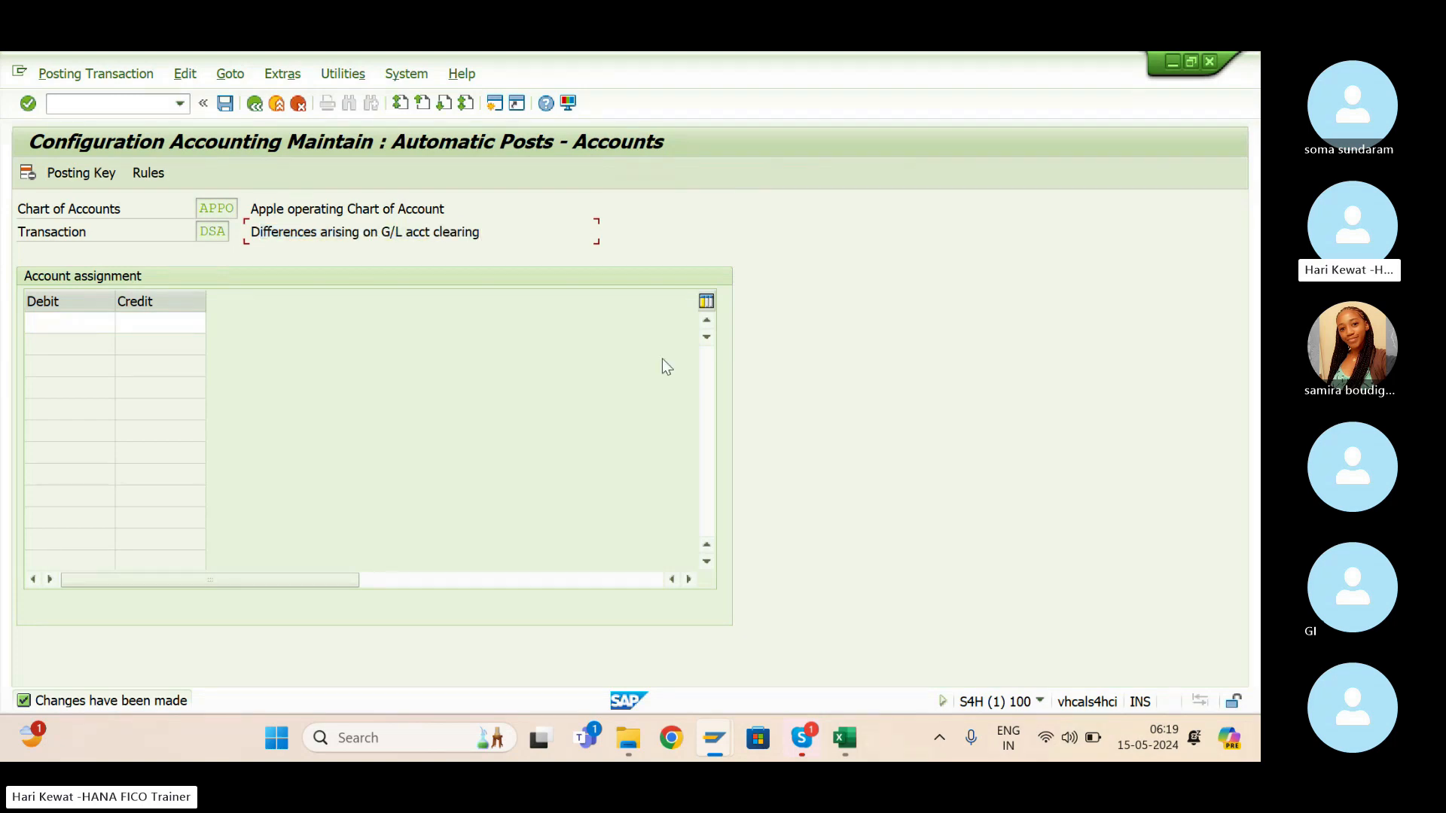
click(802, 640)
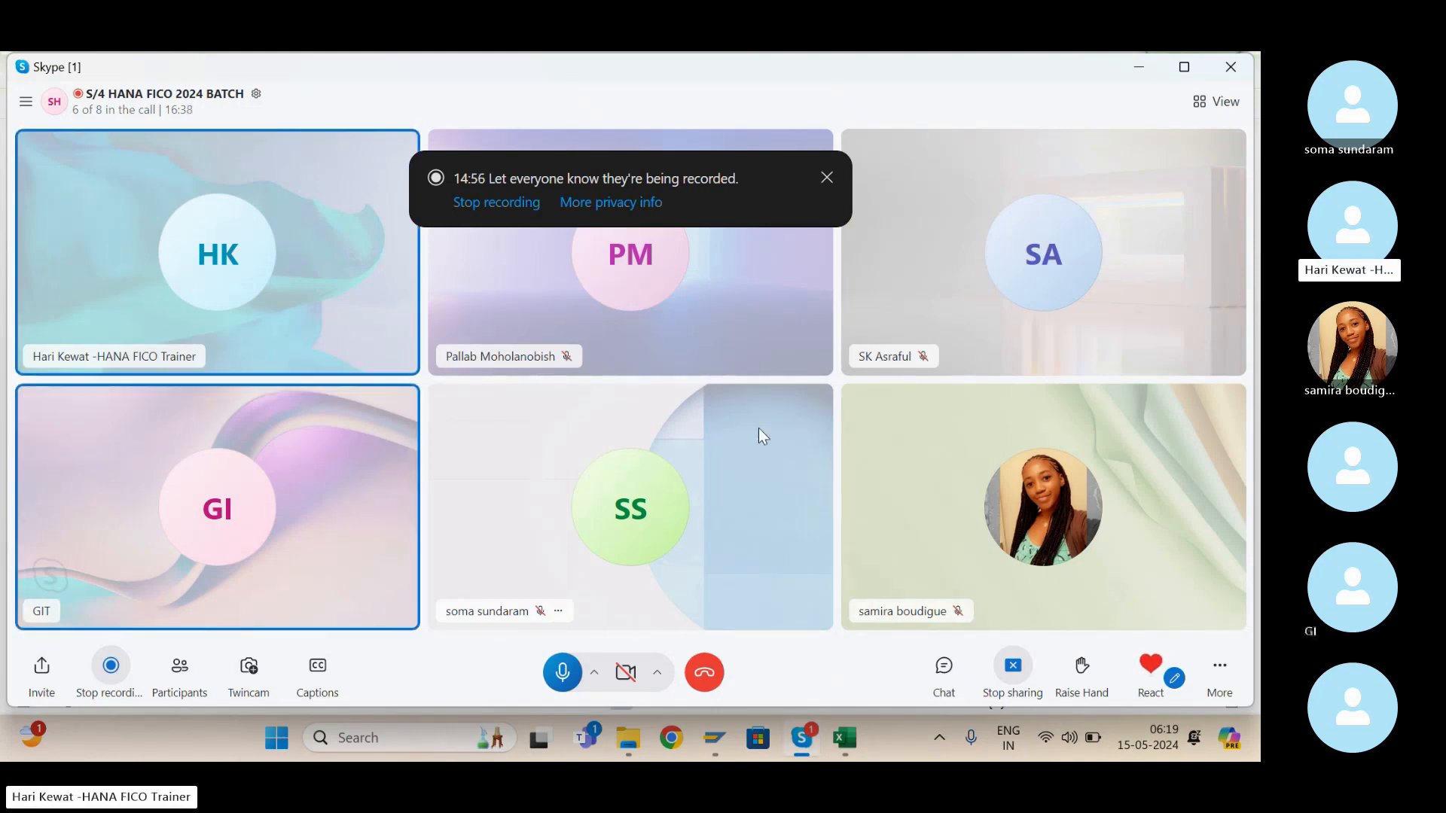
key(alt+Tab)
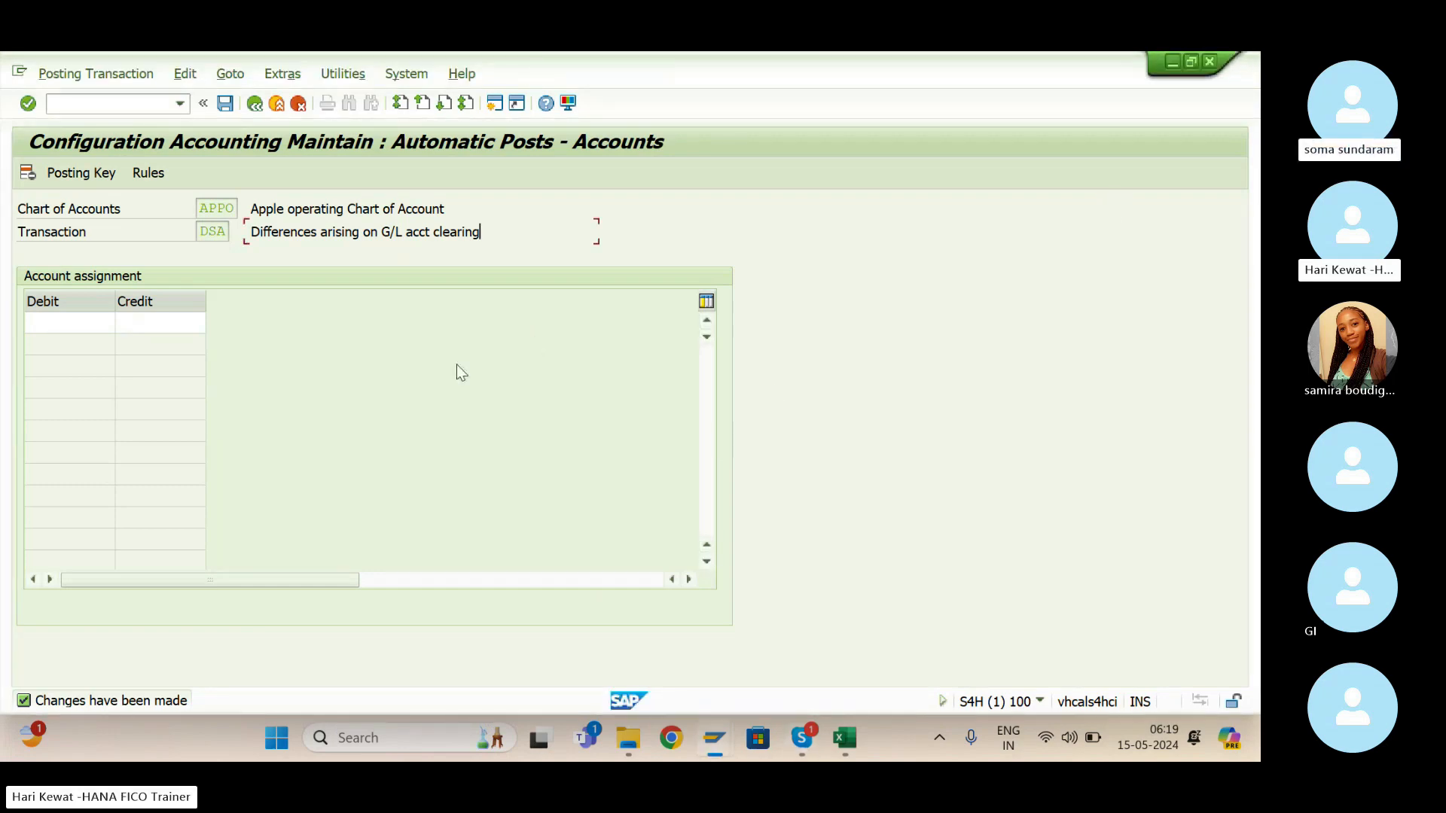
click(256, 105)
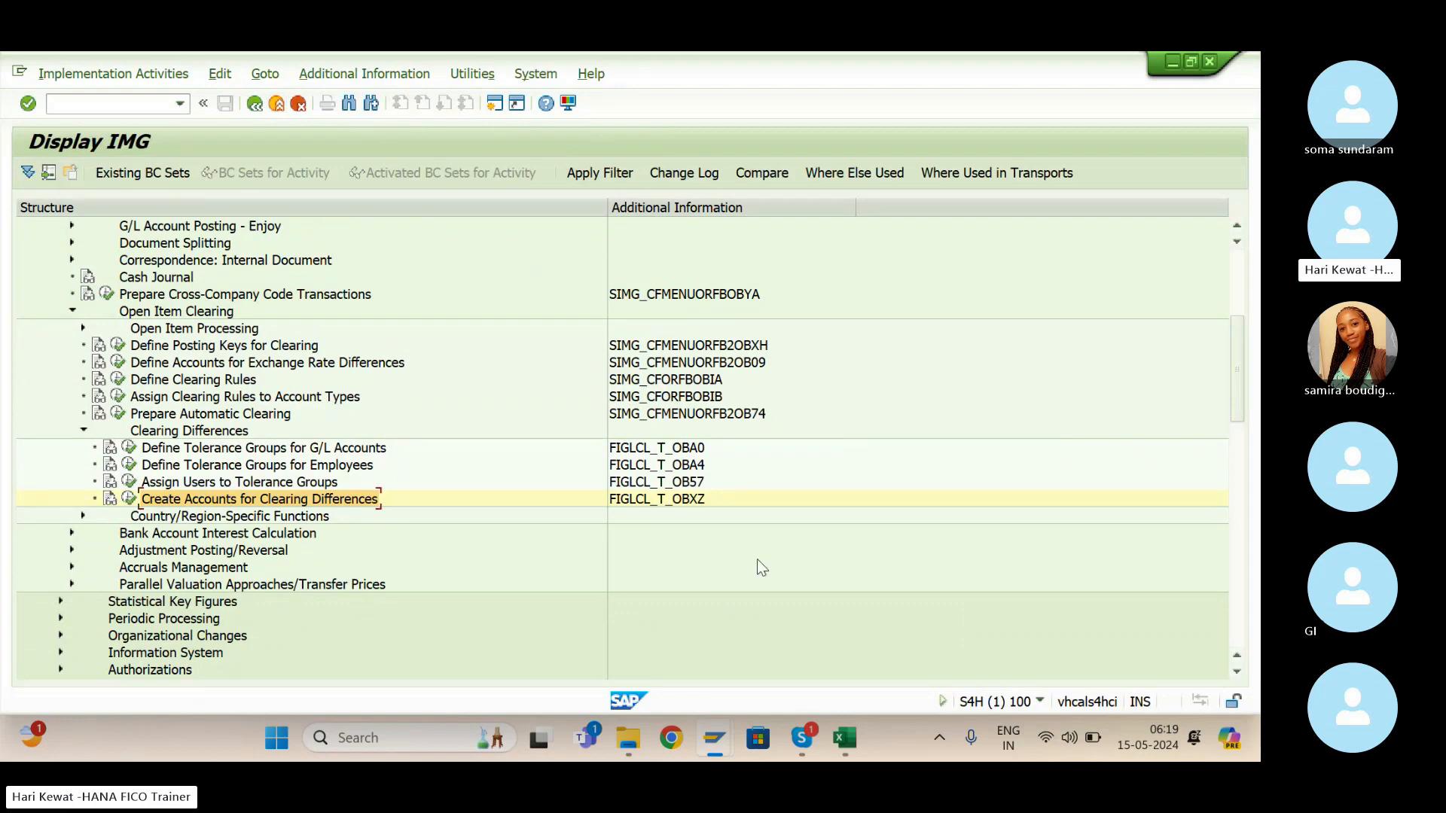
click(804, 738)
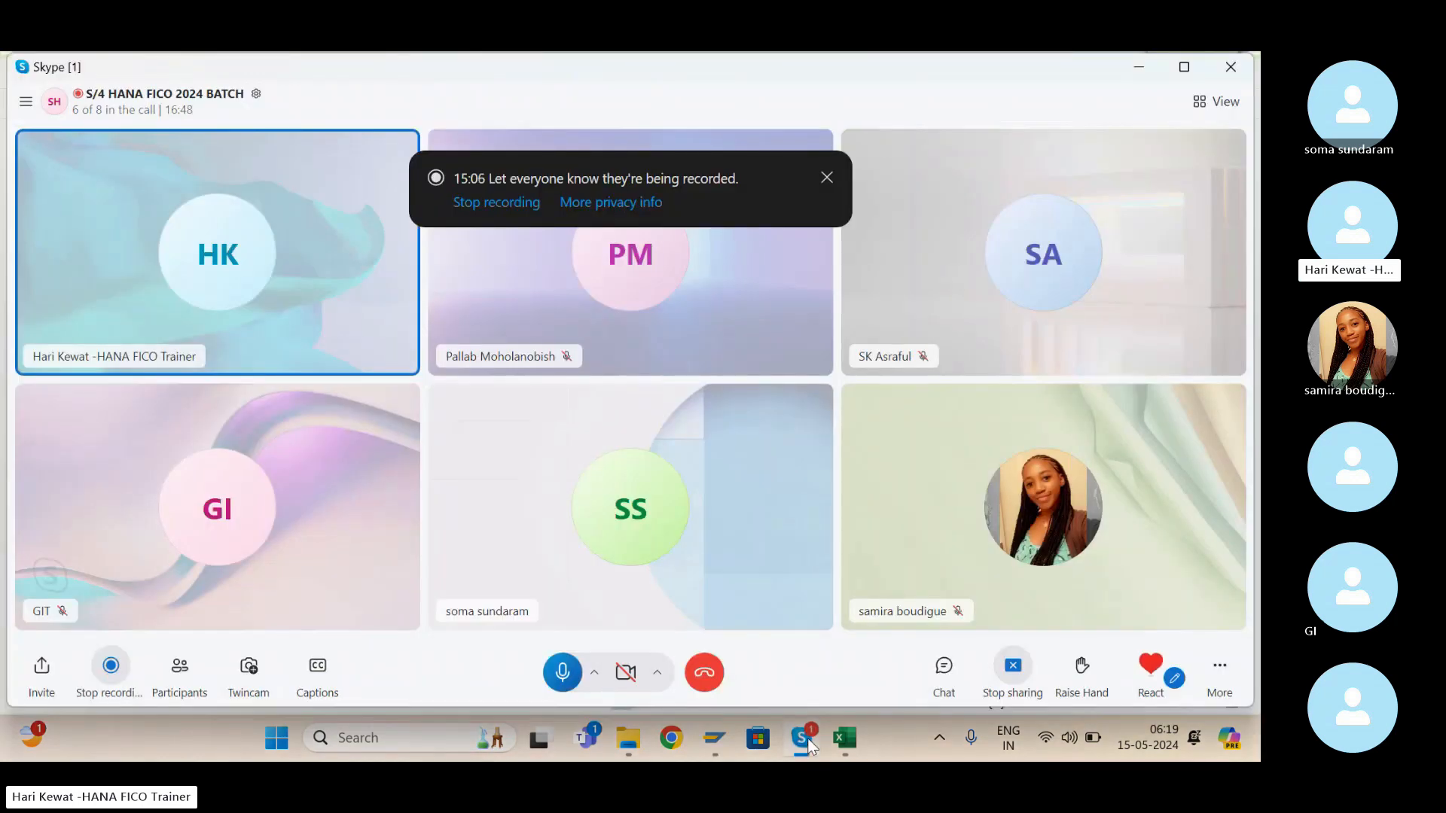
click(806, 738)
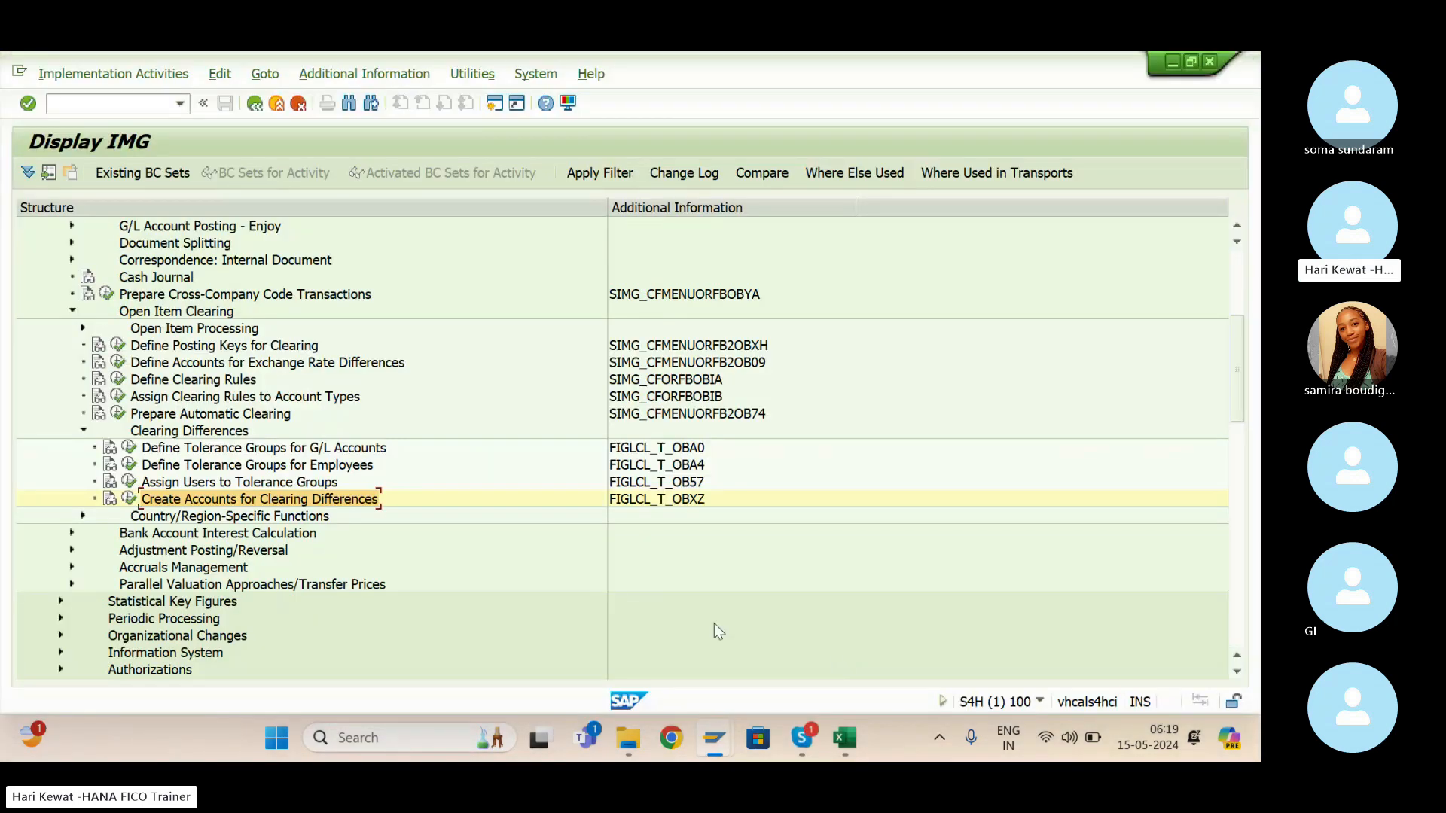
click(1111, 198)
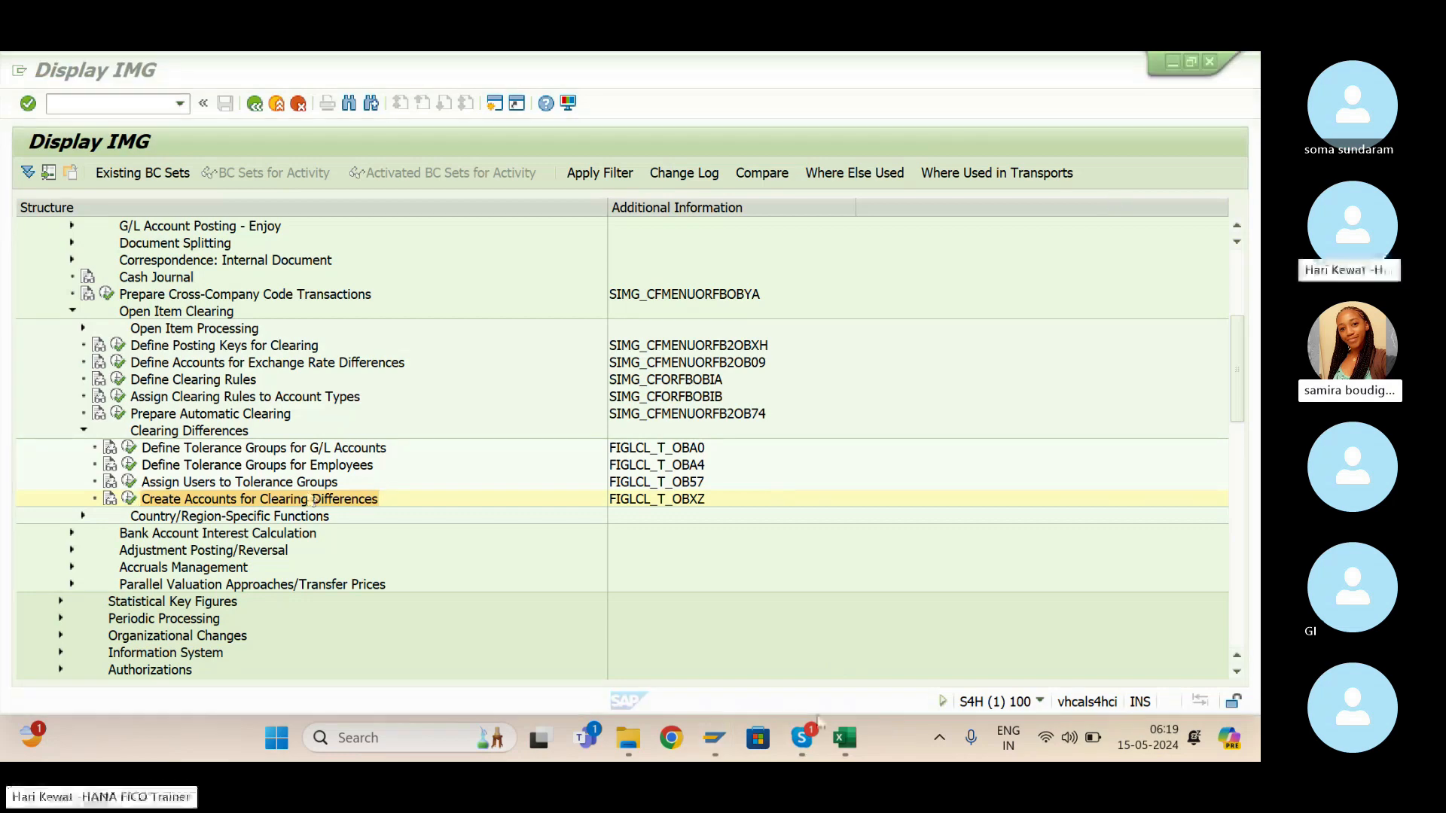
Switch to the BATCH-04 workbook in Excel and review the three solutions, GRIR clearing entries and GL tolerance steps.
click(845, 738)
click(486, 577)
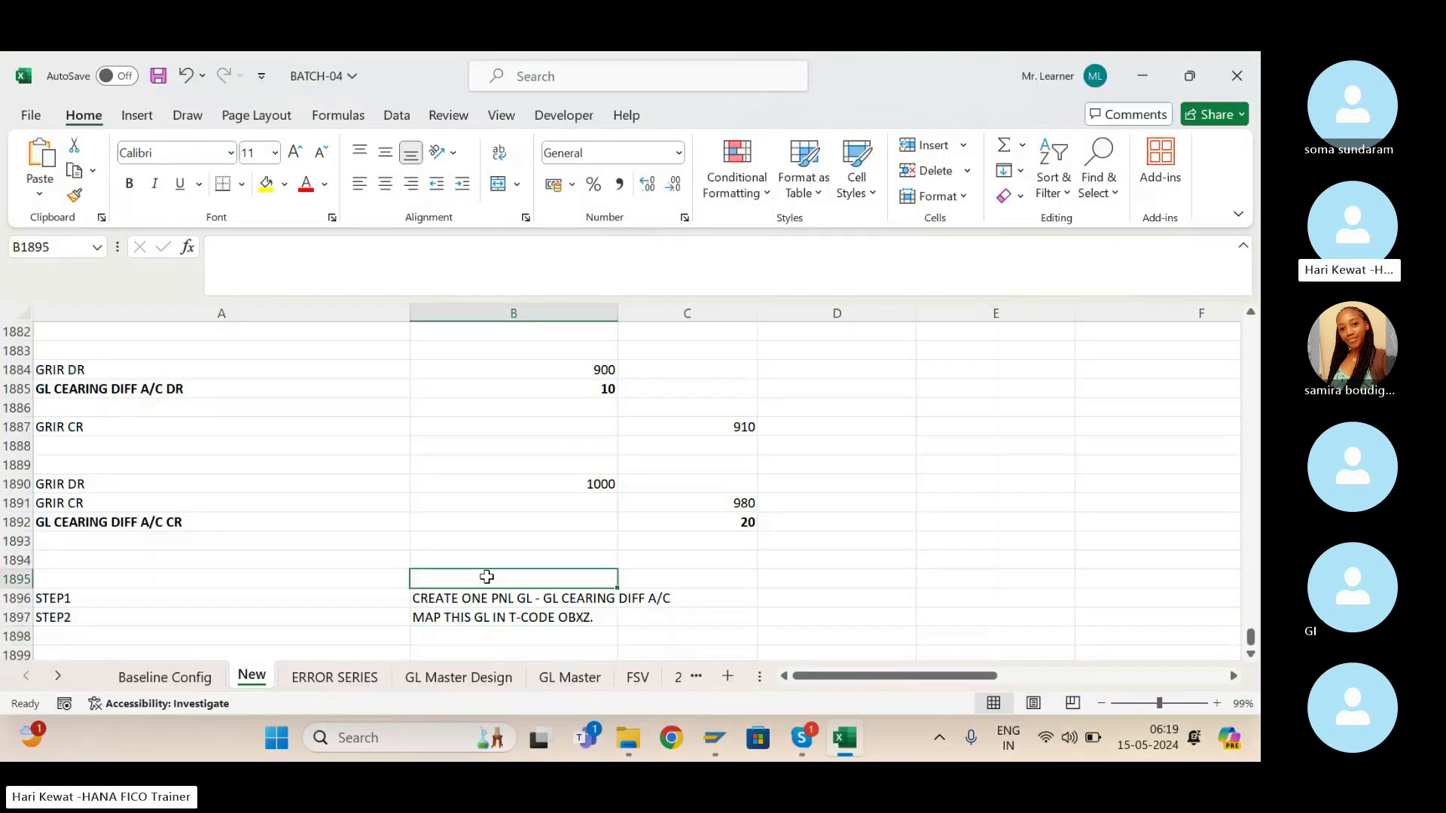
key(Left)
key(Up)
key(Up)
key(Up)
key(Up)
key(Up)
key(Up)
key(Up)
key(Up)
key(Up)
key(Up)
key(Up)
key(Up)
key(Up)
key(Up)
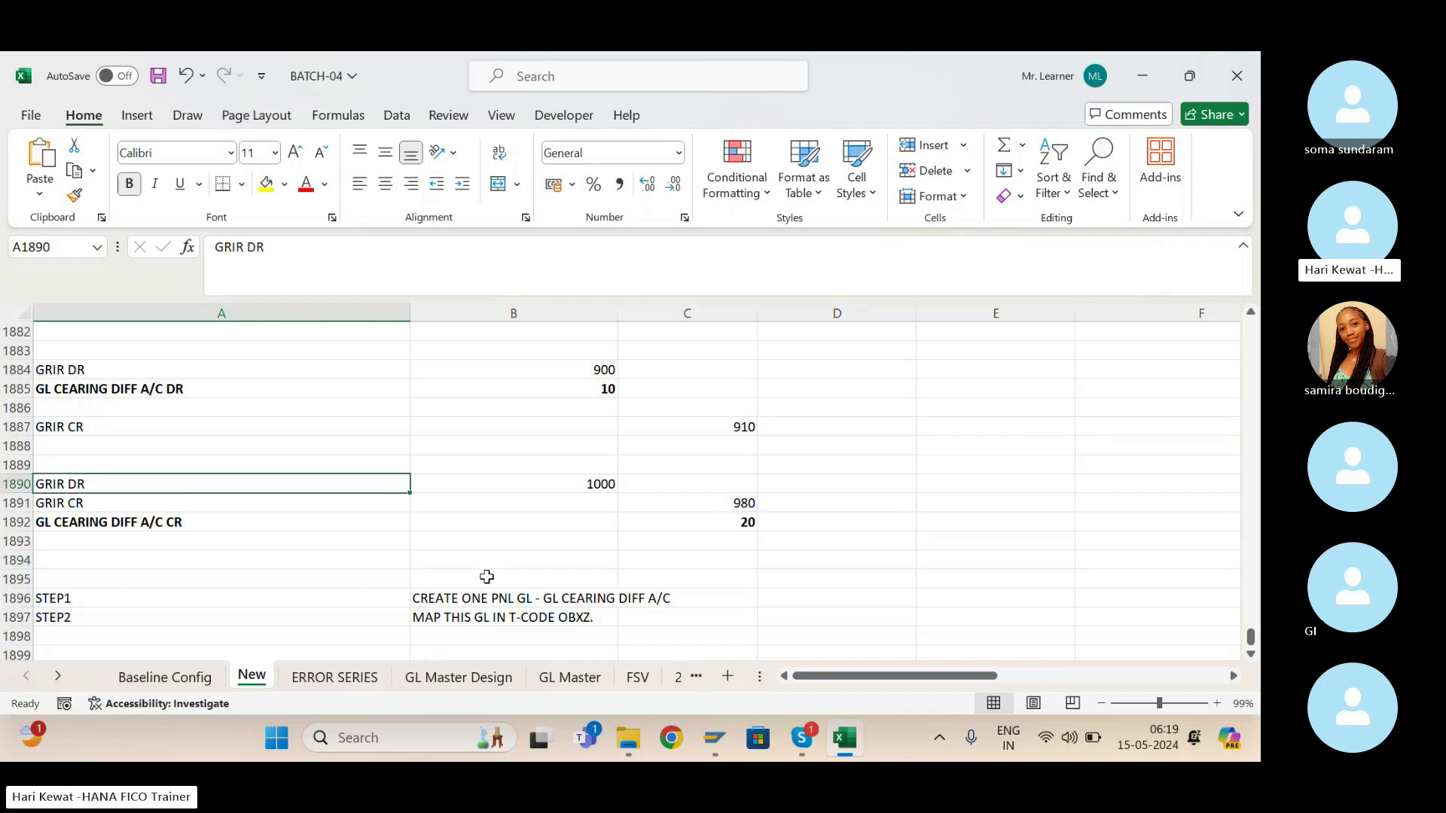
key(Up)
key(Up)
key(Up)
key(Up)
key(Up)
key(Up)
key(Up)
key(Up)
key(Up)
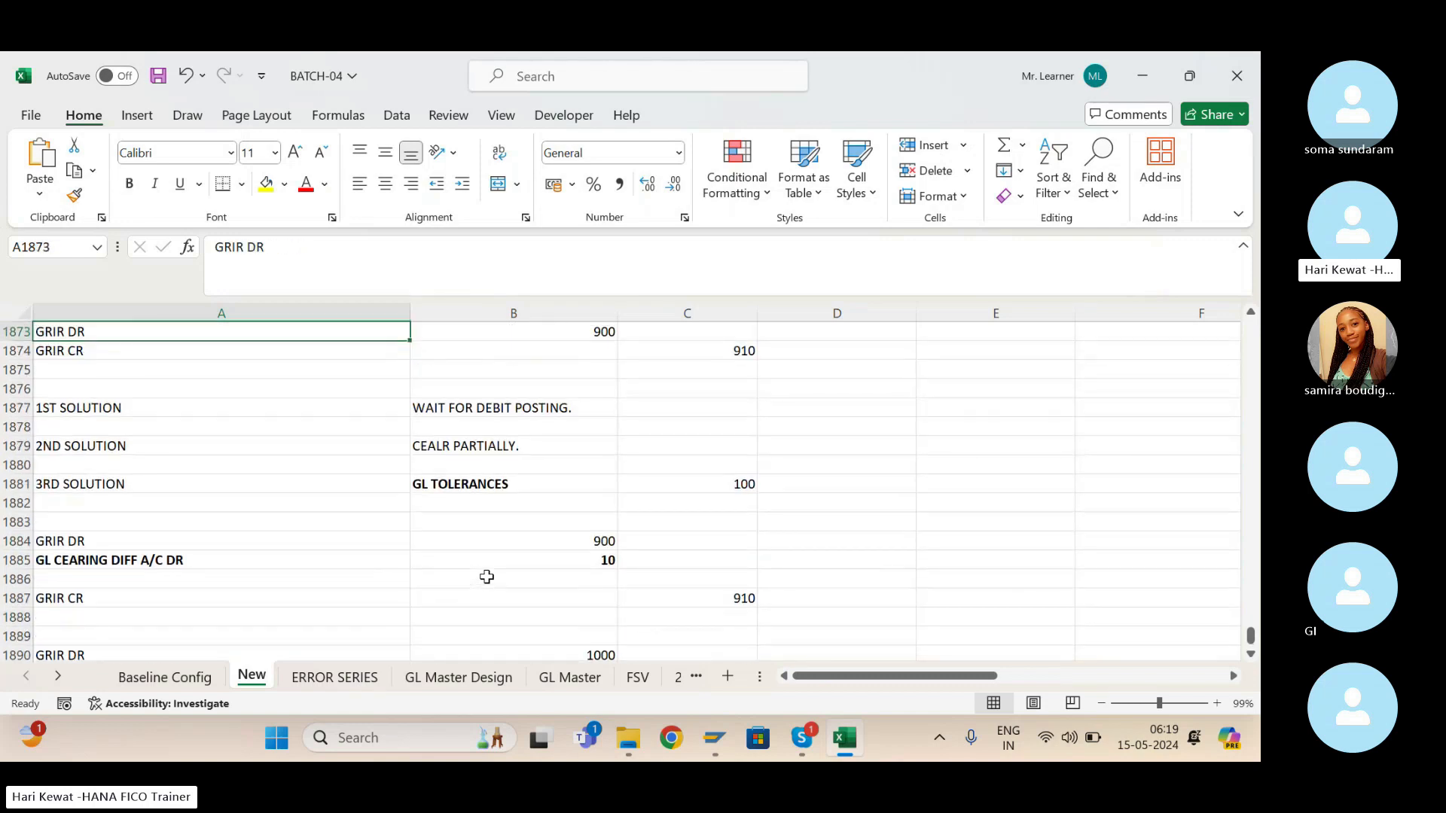
key(Down)
key(Down)
key(Down)
key(Down)
key(Down)
key(Down)
key(Down)
key(Down)
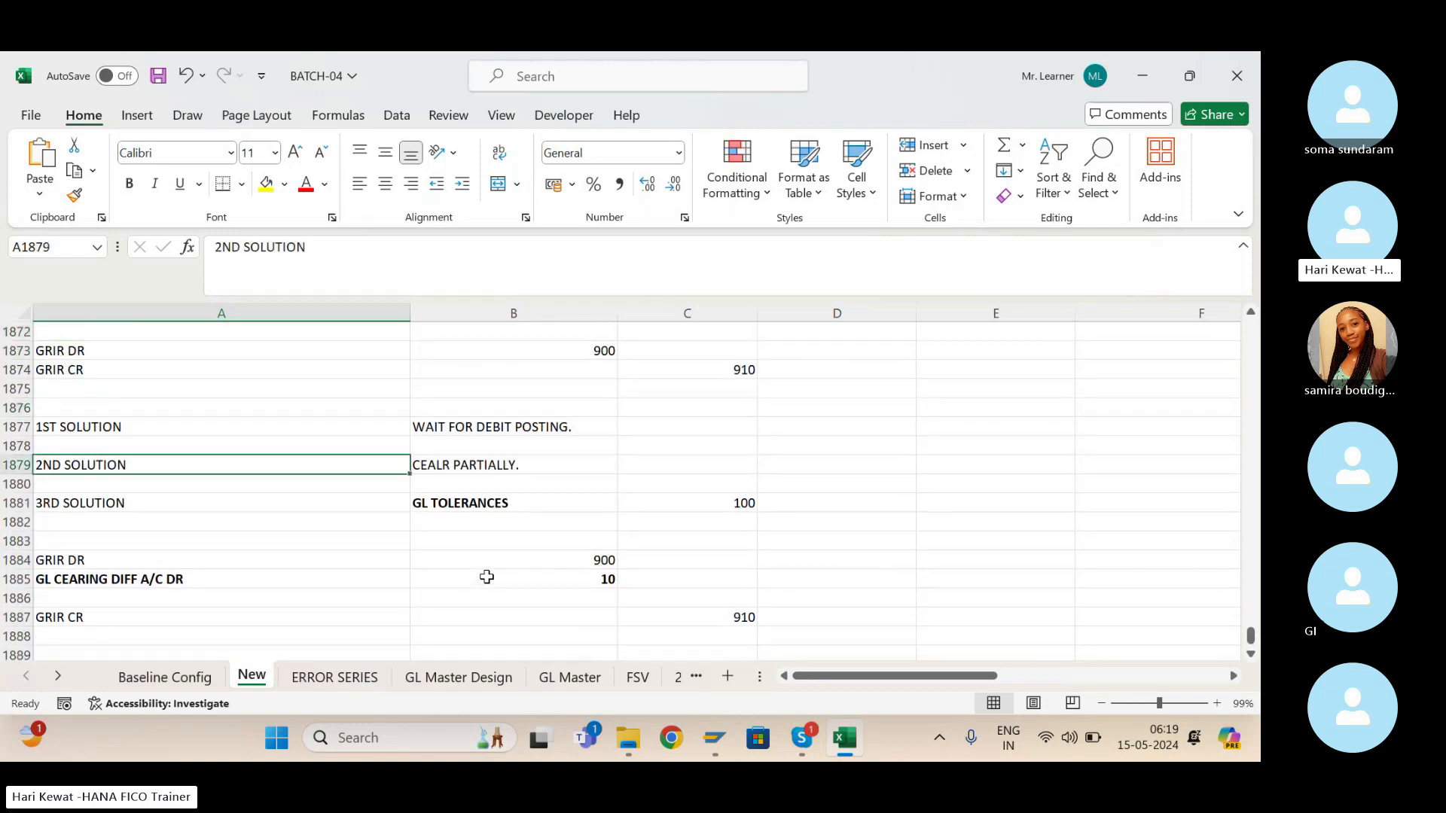
key(Down)
key(Down)
key(Down)
key(Down)
key(Down)
key(Down)
key(Down)
key(Down)
key(Down)
key(Down)
key(Down)
key(Down)
key(Down)
key(Down)
key(Down)
key(Down)
key(Down)
key(Down)
key(Down)
key(Down)
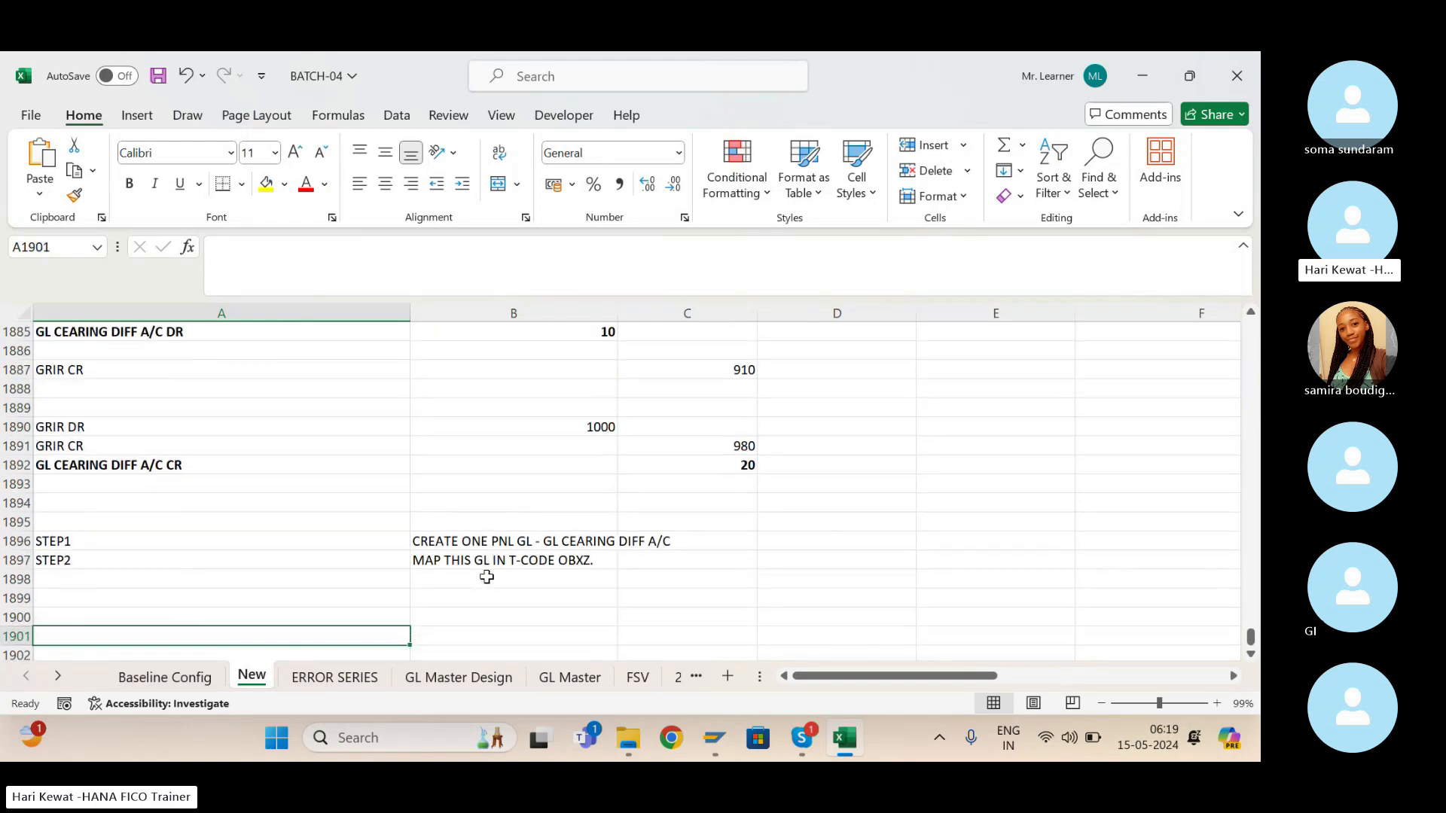
key(Up)
key(Up)
key(Up)
key(Up)
key(Up)
key(Up)
key(Up)
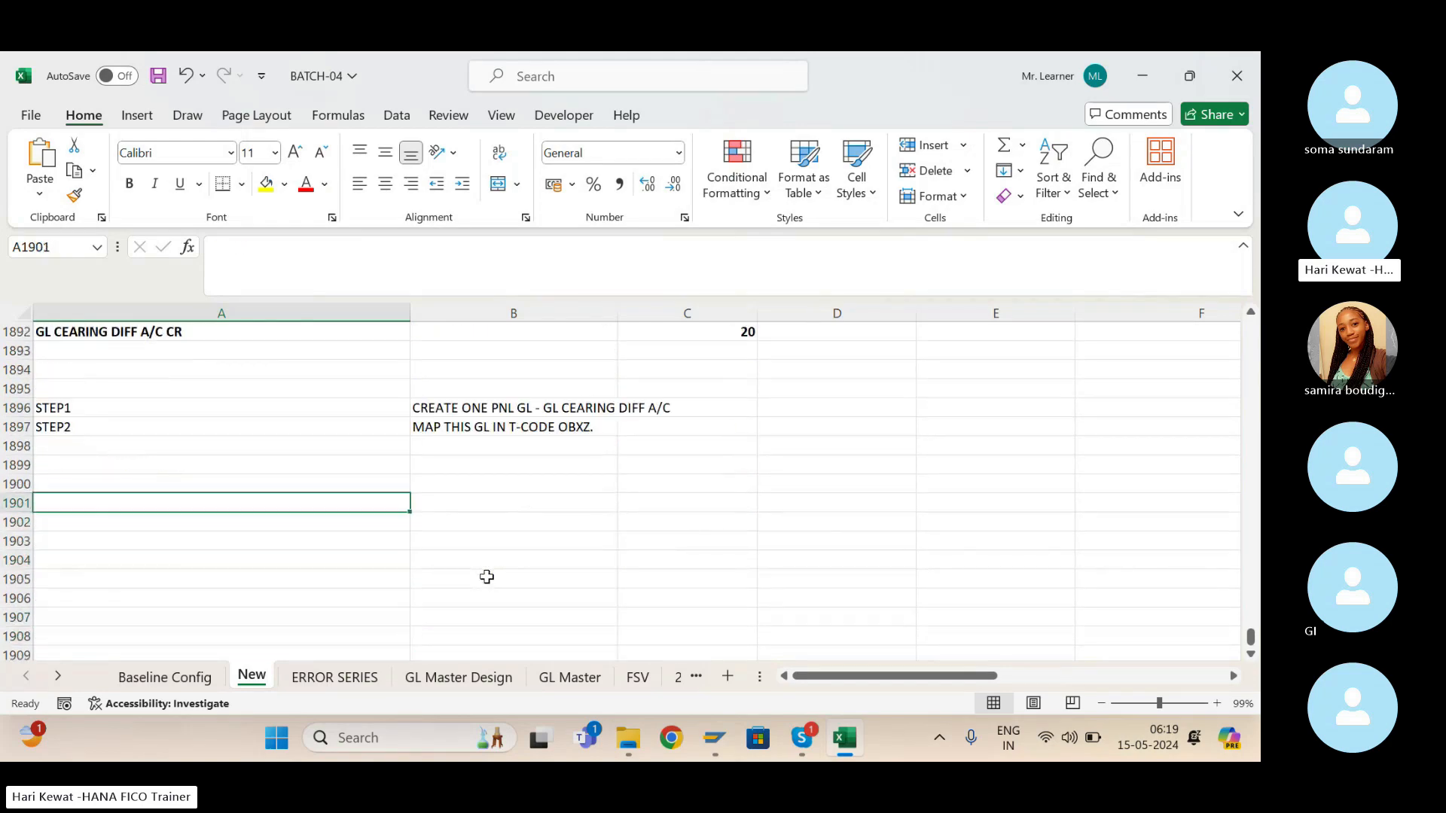
text(EMPLO)
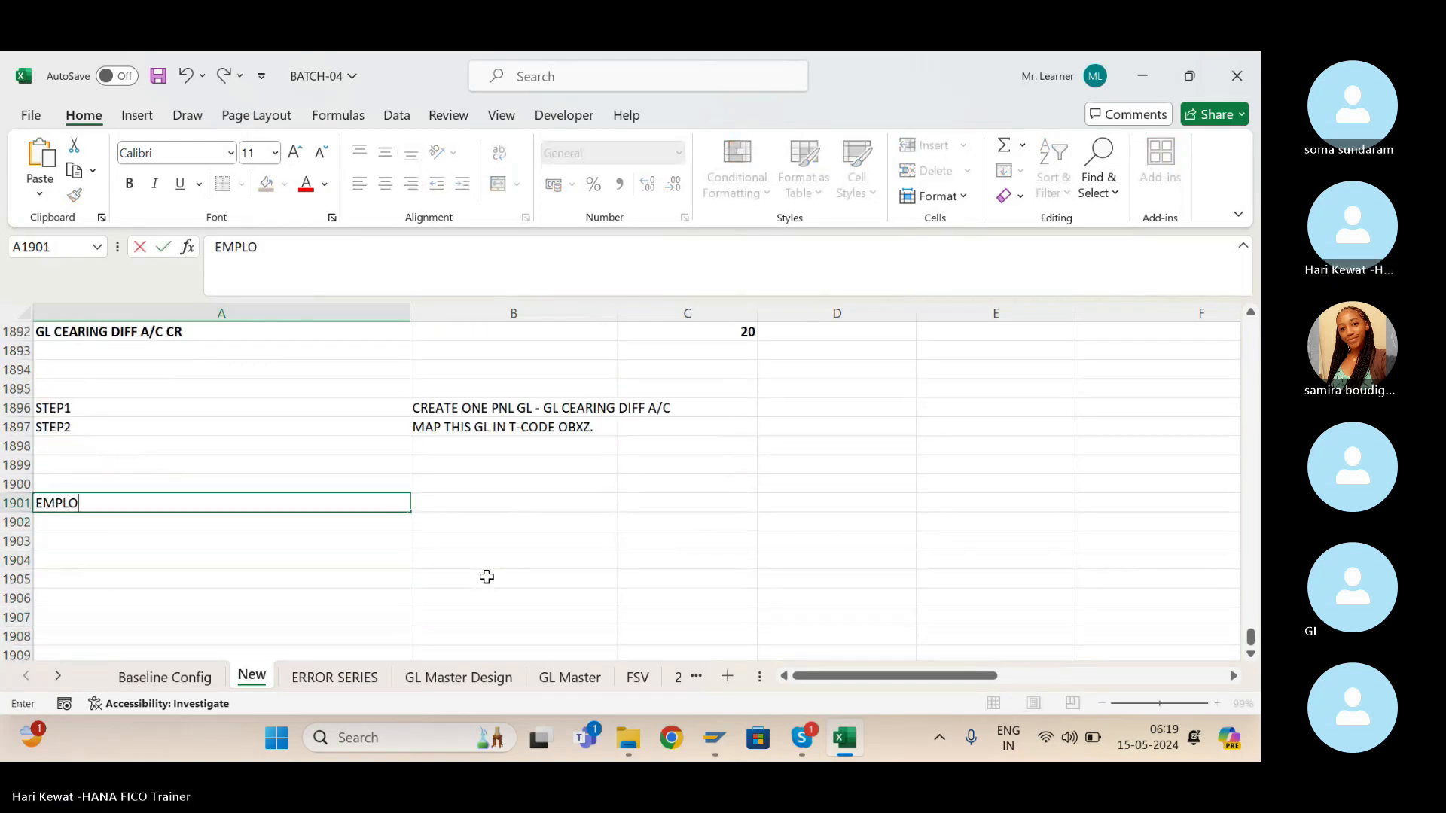
text(YEE)
key(BackSpace)
key(BackSpace)
key(BackSpace)
key(BackSpace)
key(BackSpace)
key(BackSpace)
key(BackSpace)
key(BackSpace)
Enter the heading VENDOR AND CUSTOMER TOLERANCES in A1901, make it bold, and save the workbook.
text(VENDOR AND CUSTOME)
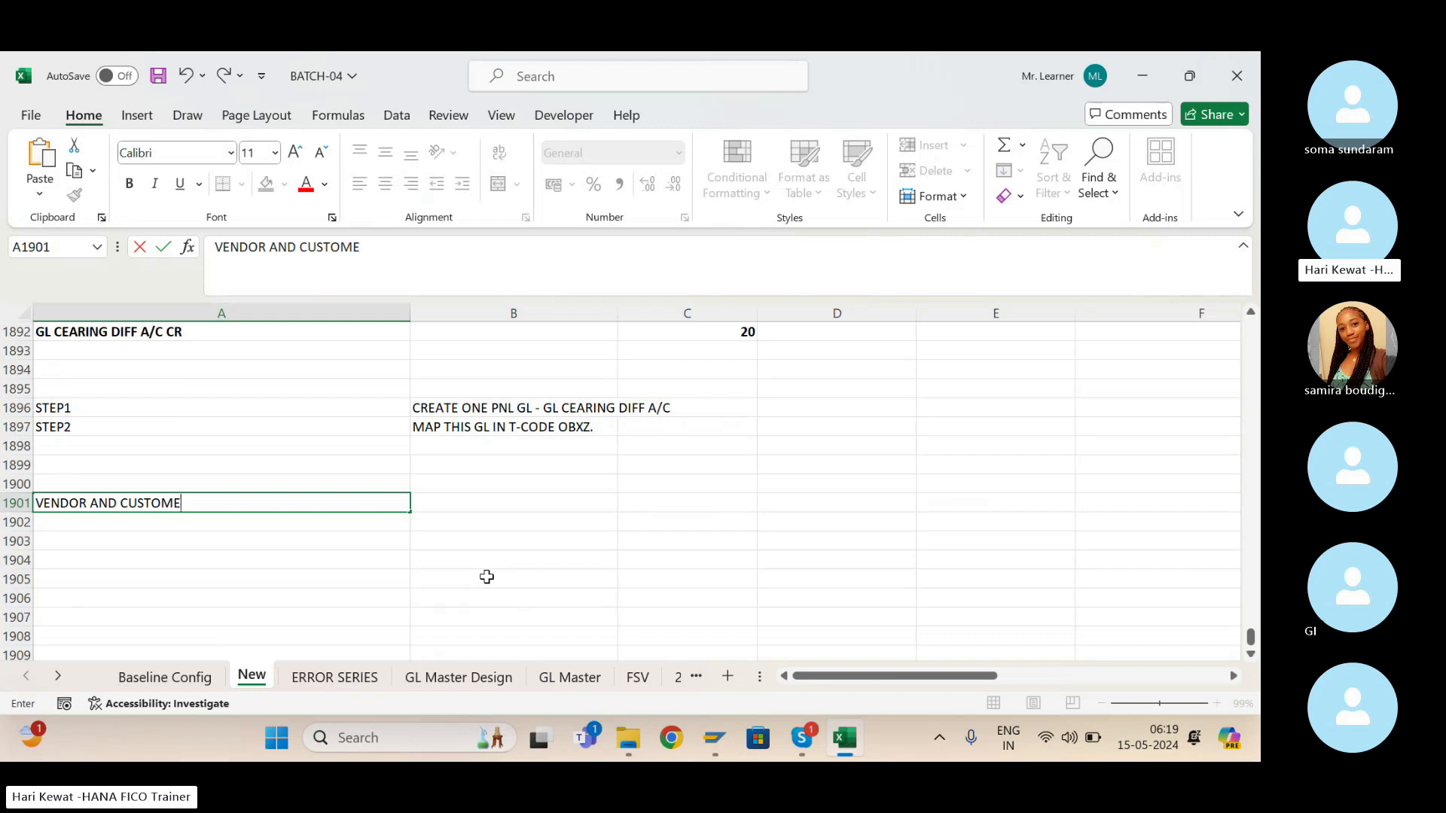
text(R TOLERANCES)
key(Return)
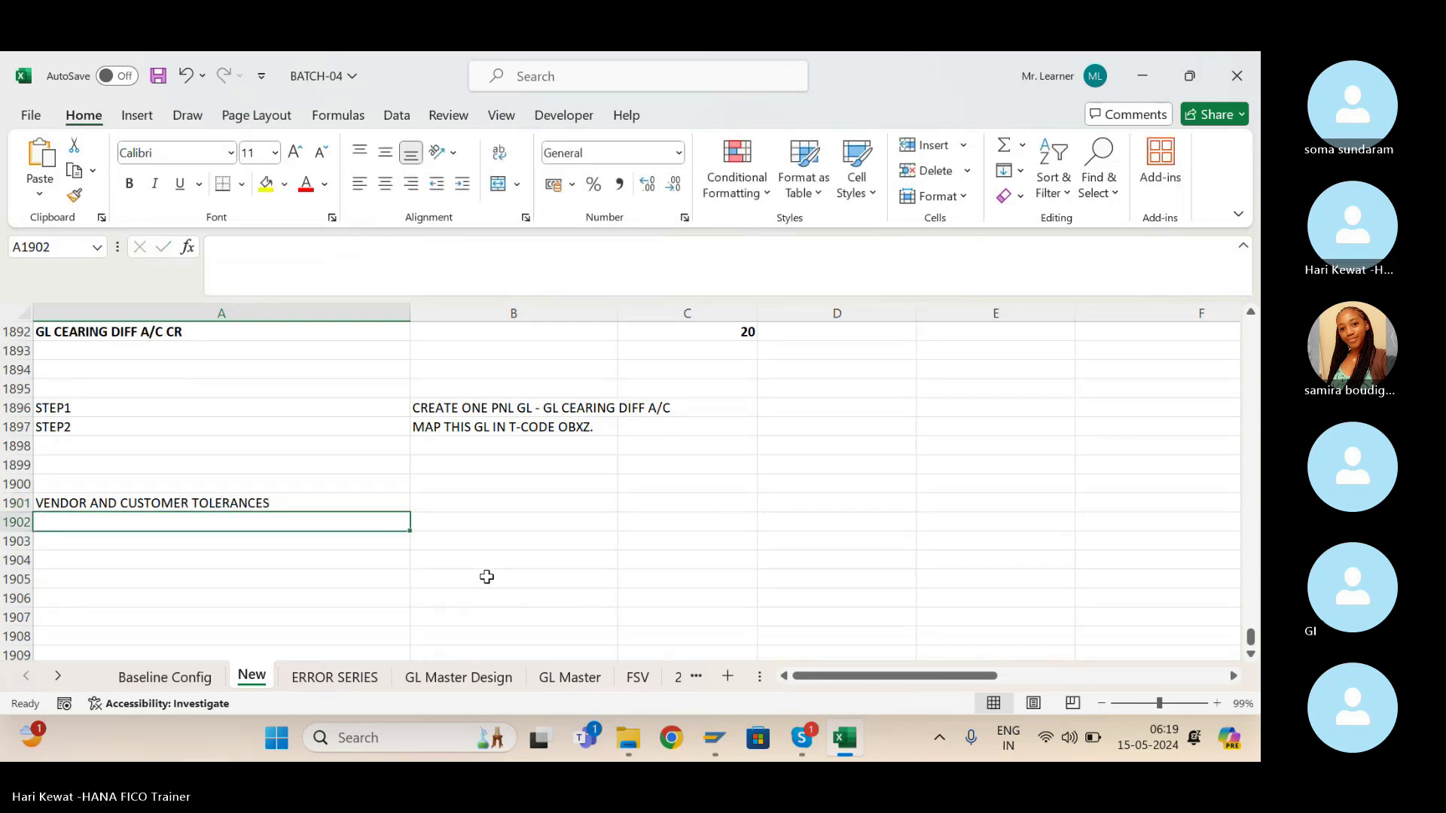
key(Up)
key(ctrl+b)
key(ctrl+s)
Copy the payment difference example with its vendor and customer amounts from A1845:B1854.
key(Up)
key(Up)
key(Up)
key(Up)
key(Up)
key(Up)
key(Up)
key(Up)
key(Up)
key(Up)
key(Up)
key(Up)
key(Up)
key(Up)
key(Up)
key(Up)
key(Up)
key(Up)
key(Up)
key(Up)
key(Up)
key(Up)
key(Up)
key(Up)
key(Up)
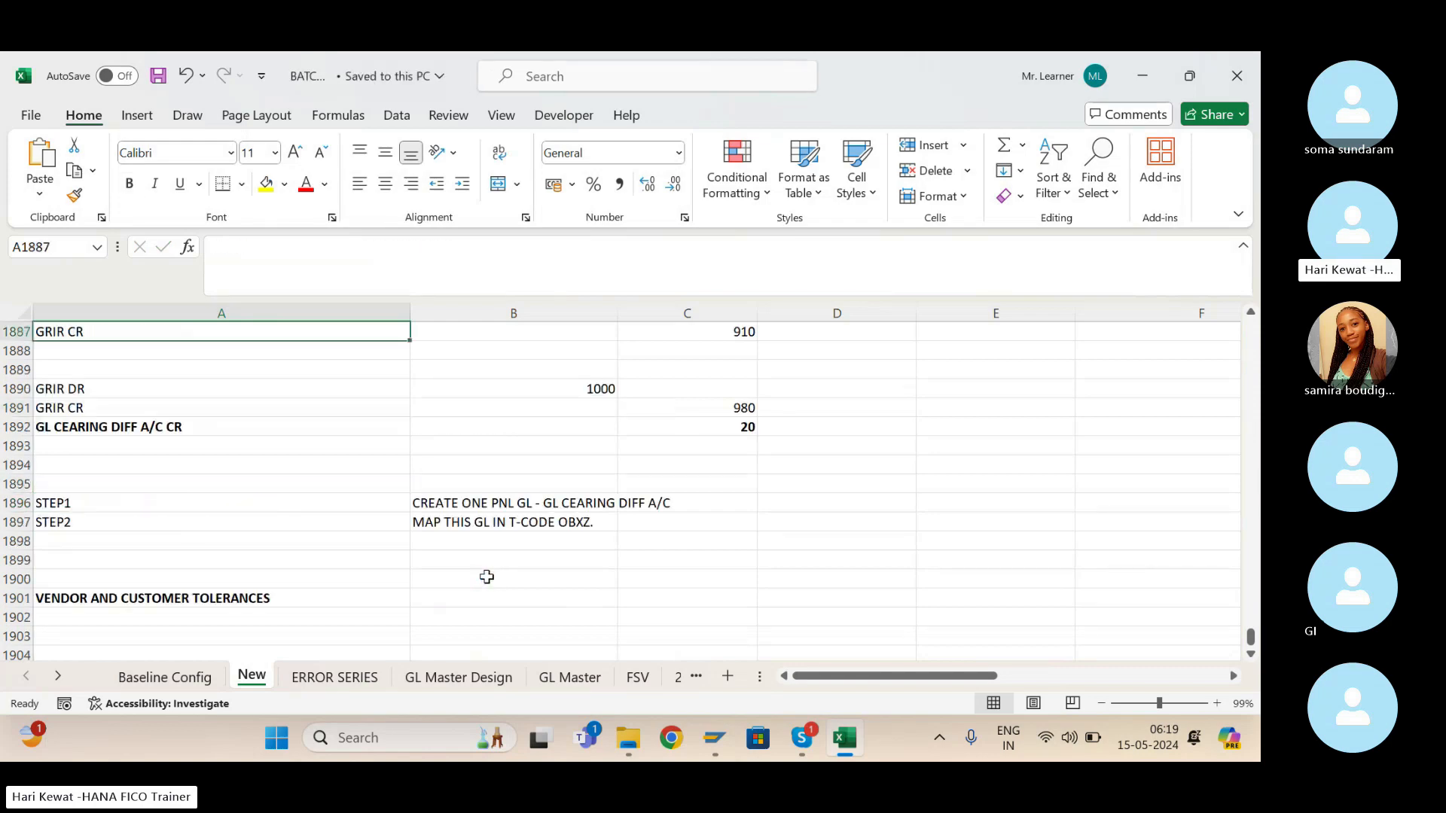
key(Up)
key(Up)
key(Up)
key(Up)
key(Up)
key(Up)
key(Up)
key(Up)
key(Up)
key(Up)
key(Up)
key(Up)
key(Up)
key(Up)
key(Up)
key(Up)
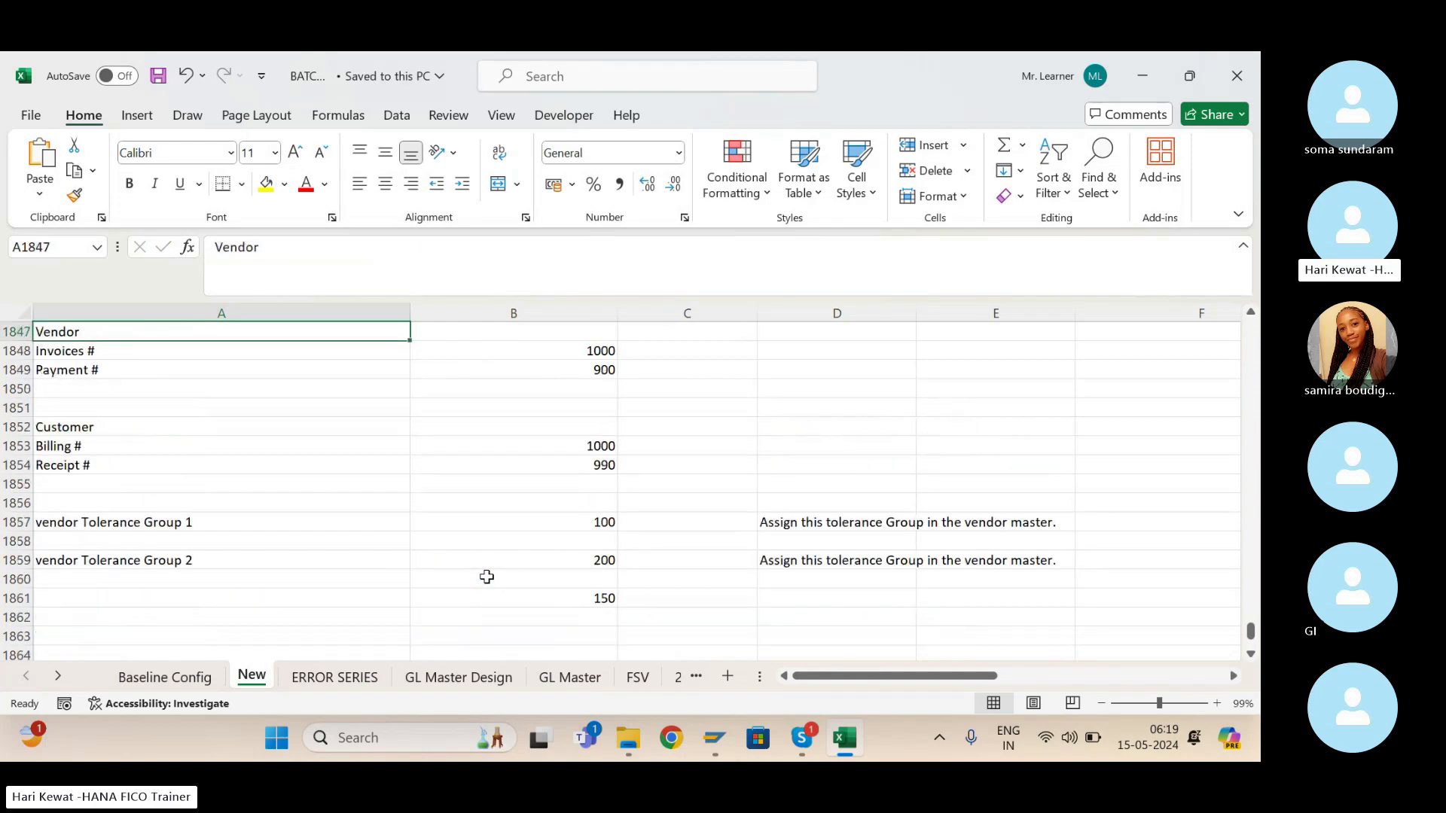
key(Up)
key(Up)
key(Down)
key(Up)
key(Down)
key(Down)
key(shift+Right)
key(shift+Down)
key(shift+Down)
key(shift+Down)
key(shift+Down)
key(shift+Down)
key(shift+Down)
key(shift+Down)
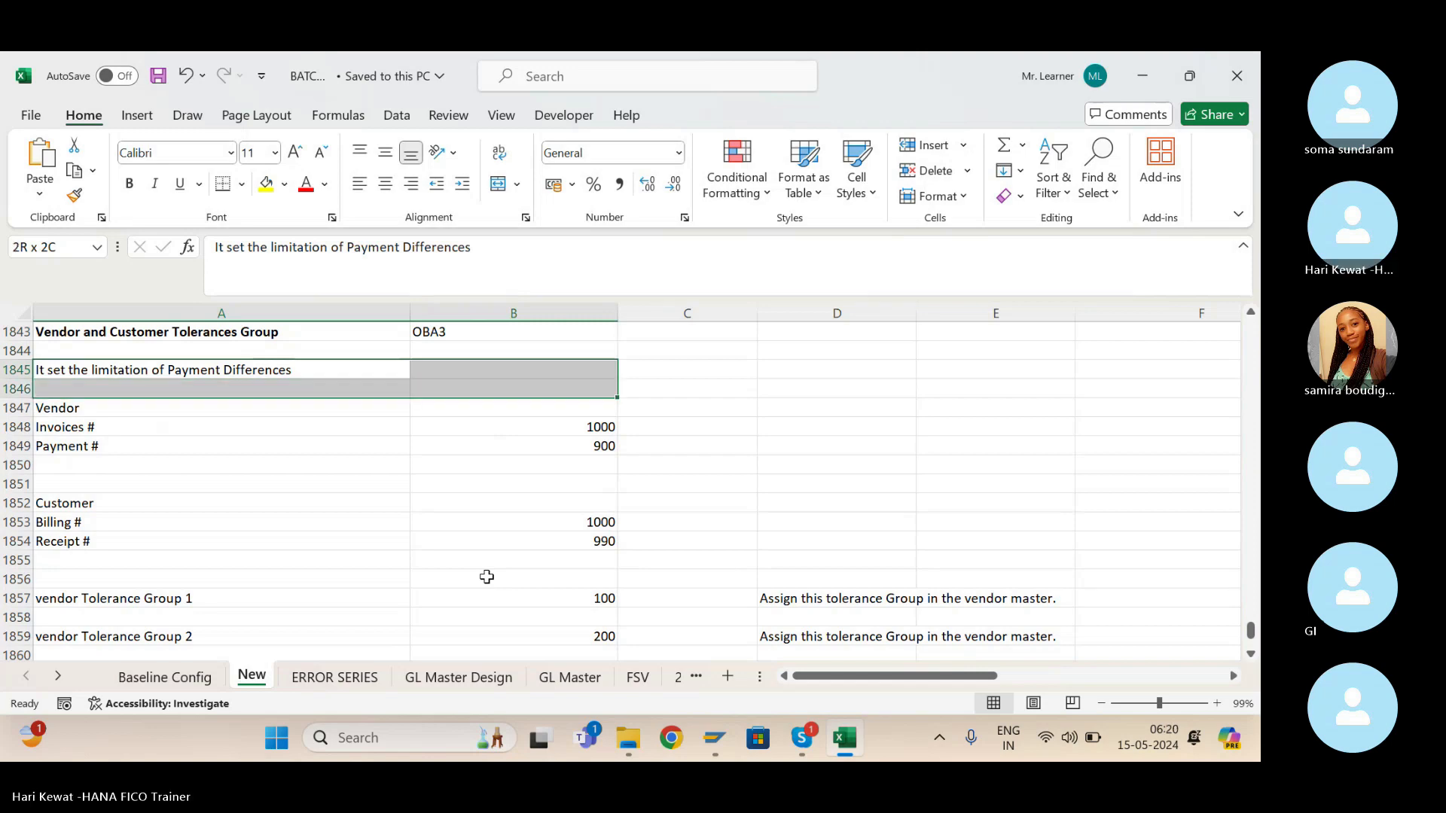
key(shift+Down)
key(shift+Down)
key(ctrl+c)
Paste the copied vendor and customer example at A1903 under the VENDOR AND CUSTOMER TOLERANCES heading and save the workbook.
key(Down)
key(Down)
key(Down)
key(Down)
key(Down)
key(Down)
key(Down)
key(Down)
key(Down)
key(Down)
key(Down)
key(Down)
key(Down)
key(Down)
key(Down)
key(Down)
key(Down)
key(Down)
key(Down)
key(Down)
key(Down)
key(Down)
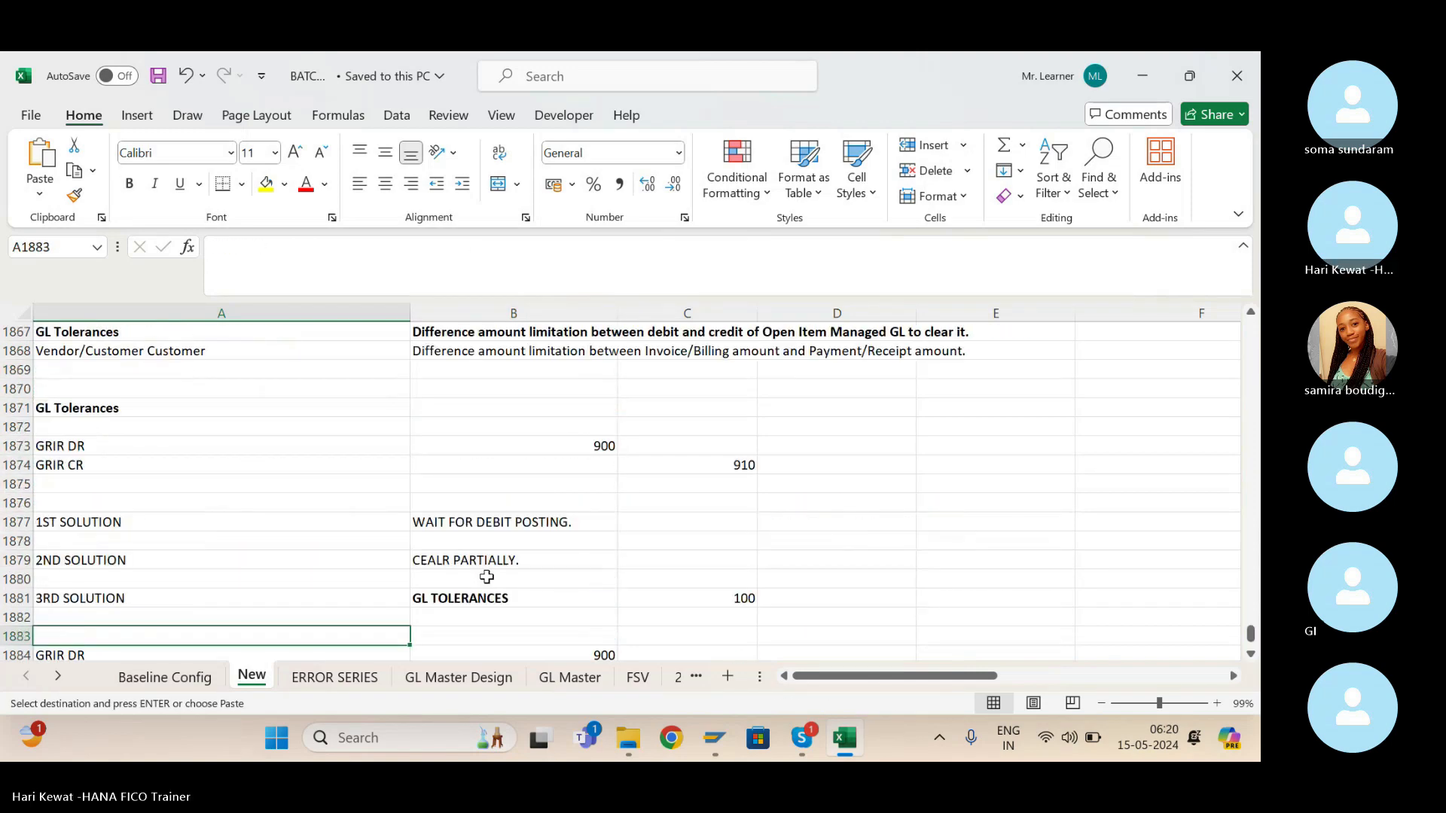
key(Down)
key(Down)
key(Down)
key(Down)
key(Down)
key(Down)
key(Down)
key(Down)
key(Down)
key(Down)
key(Down)
key(Up)
key(Up)
key(Up)
key(Up)
key(Up)
key(Up)
key(Up)
key(ctrl+v)
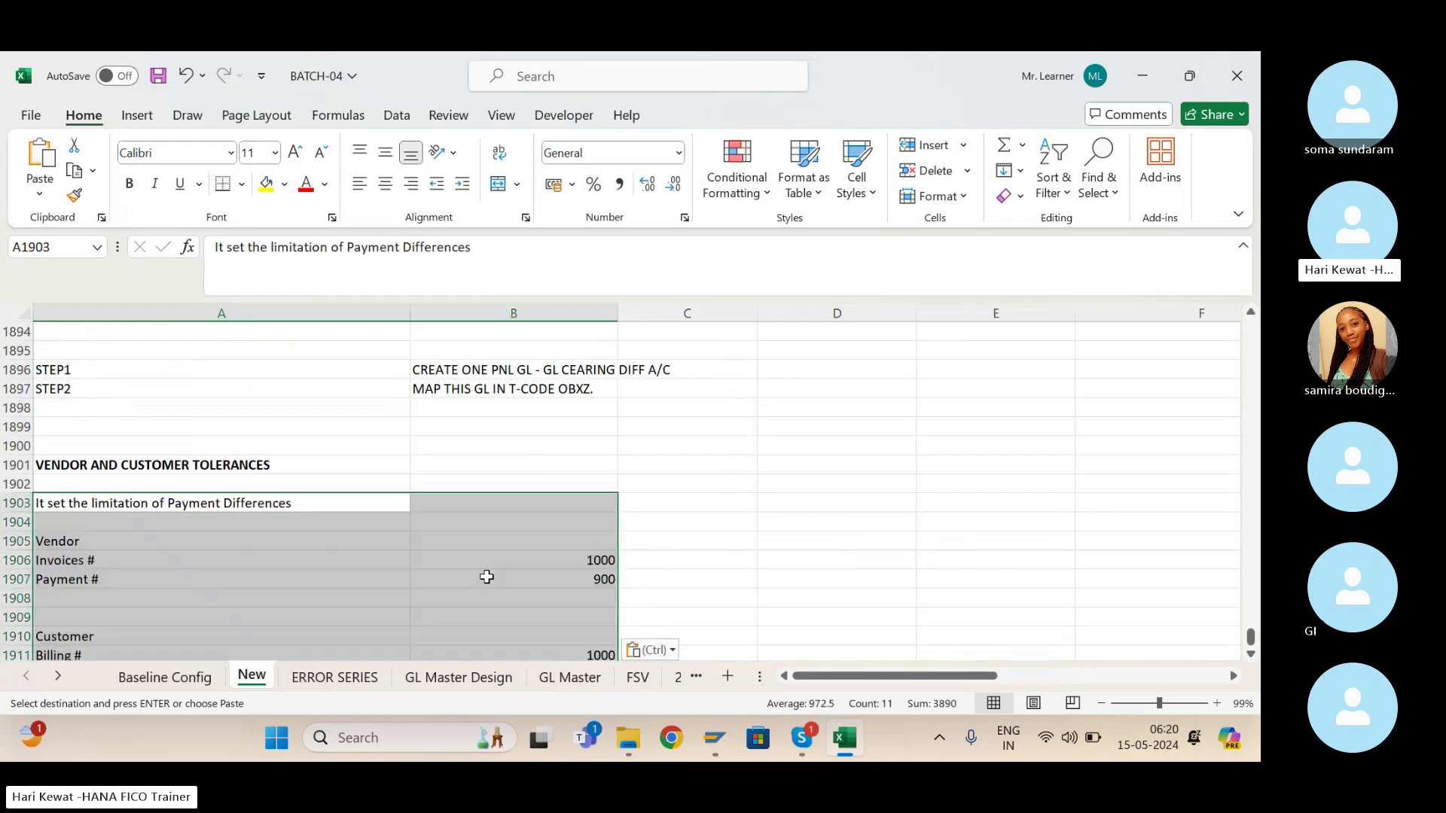
key(ctrl+s)
Look over the pasted example and make the Vendor label in A1905 bold.
key(Down)
key(Down)
key(Down)
key(Down)
key(Down)
key(Down)
key(Down)
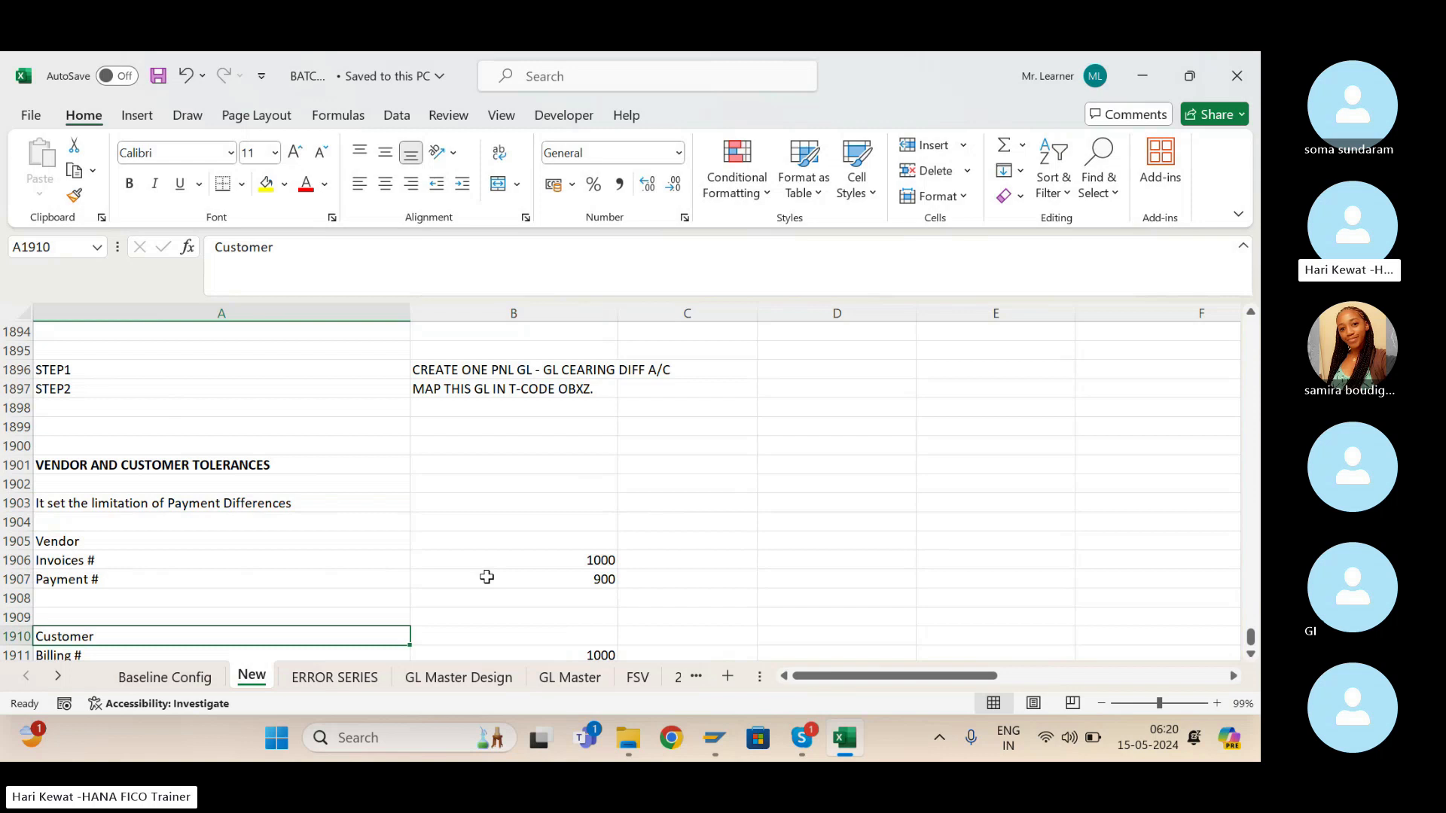
key(Down)
key(Down)
key(Down)
key(Down)
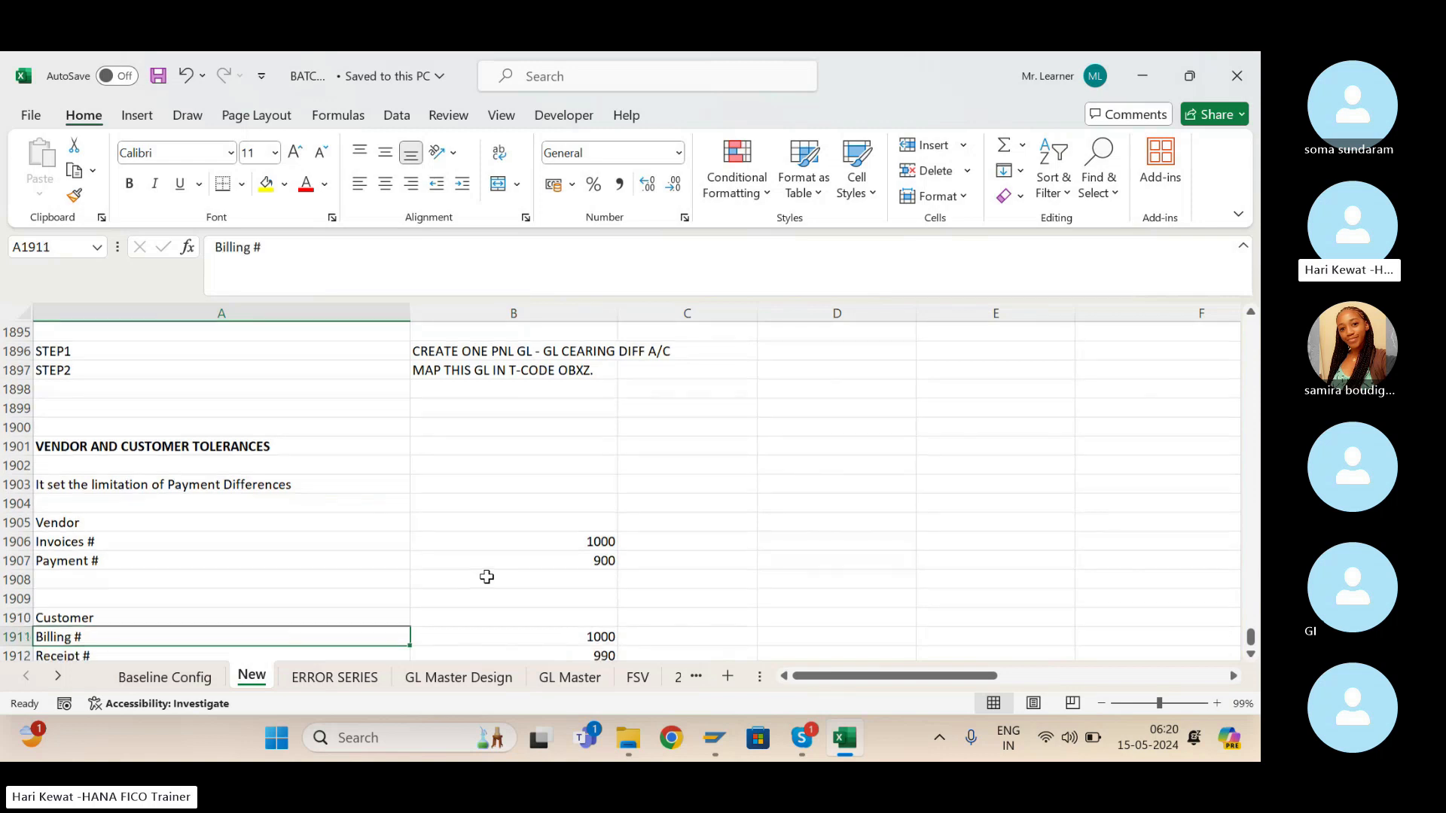
click(188, 431)
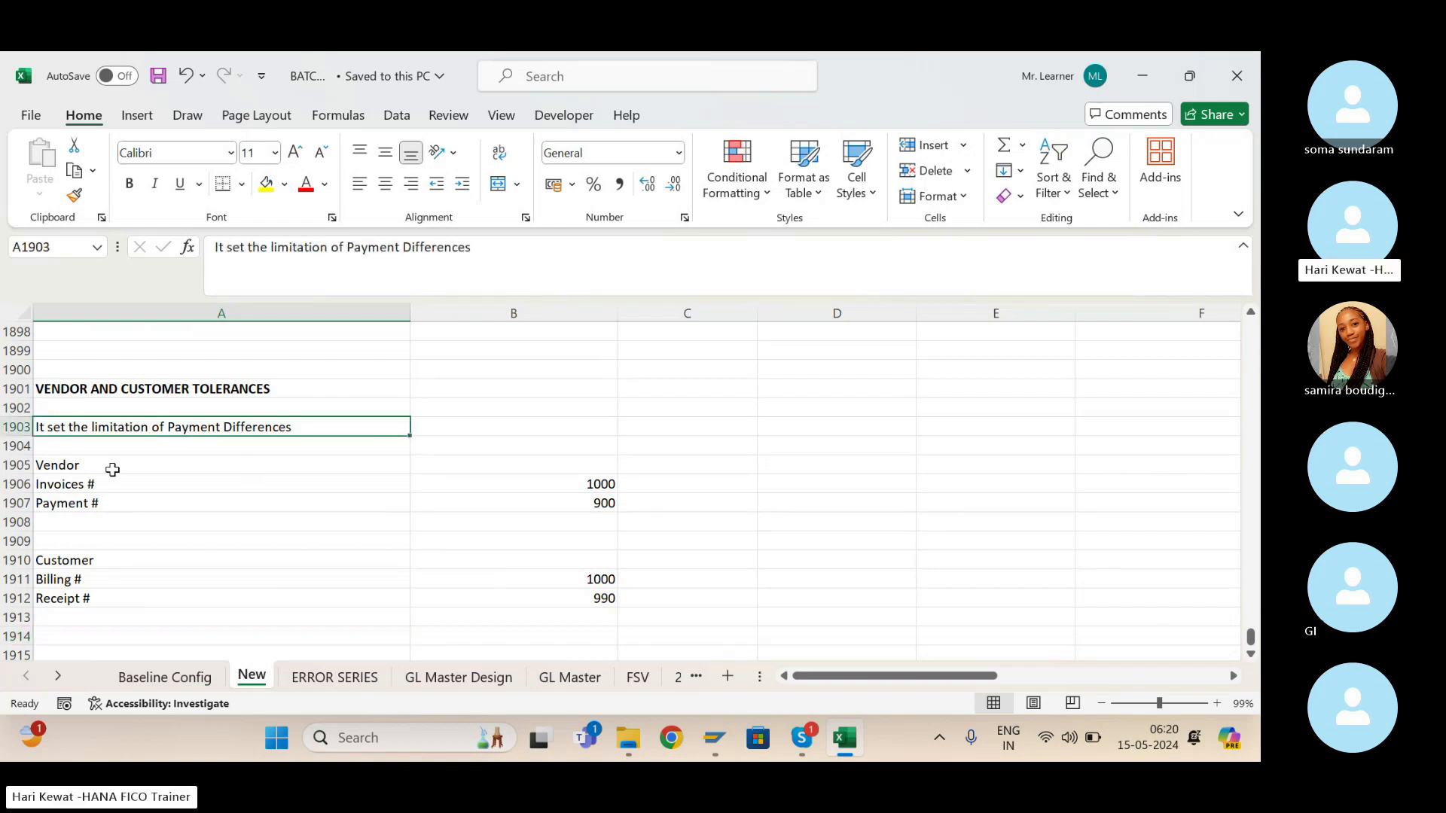
click(72, 468)
key(ctrl+b)
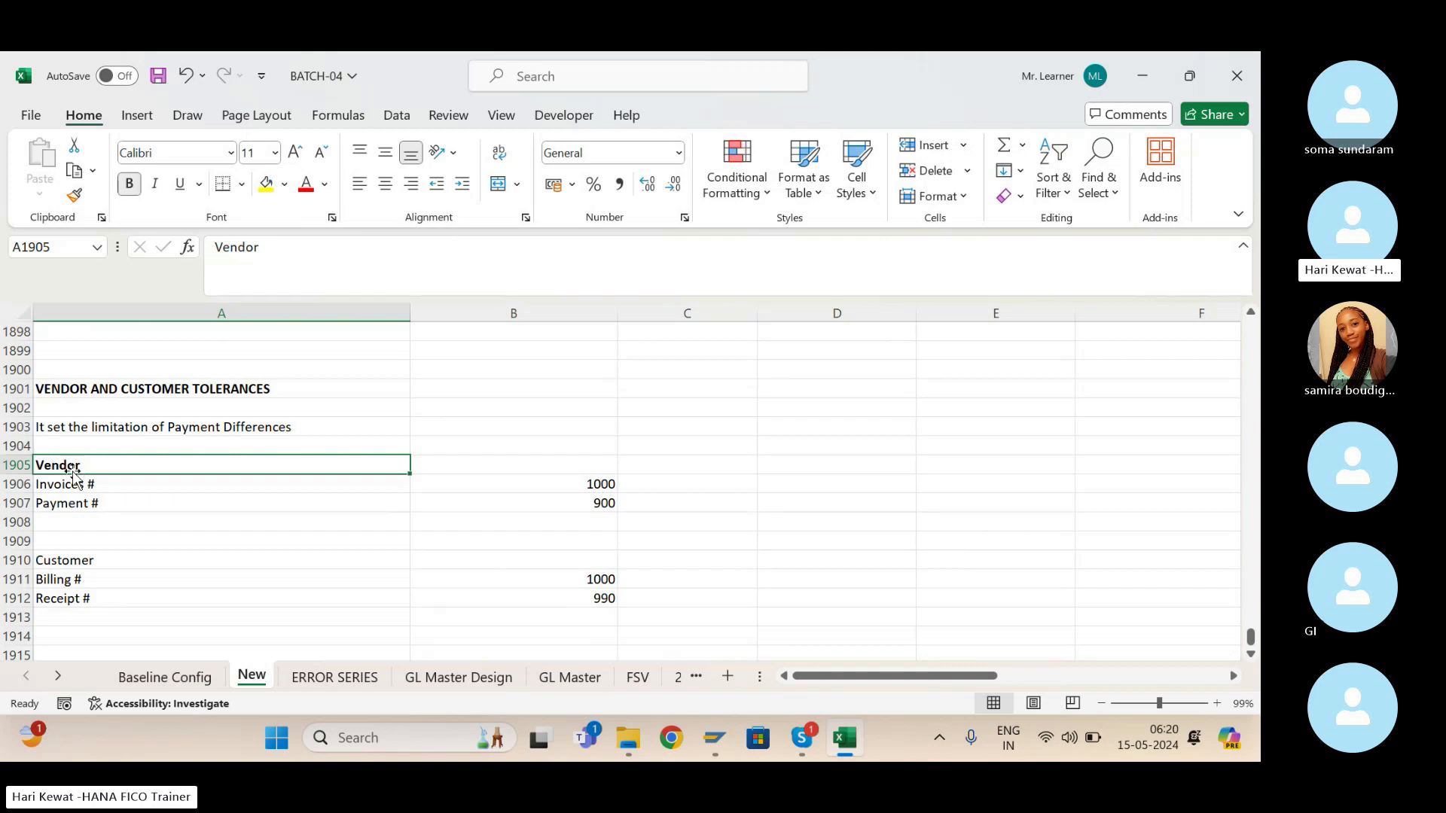
Set the vendor Payment # amount in B1907 to 999.
click(96, 486)
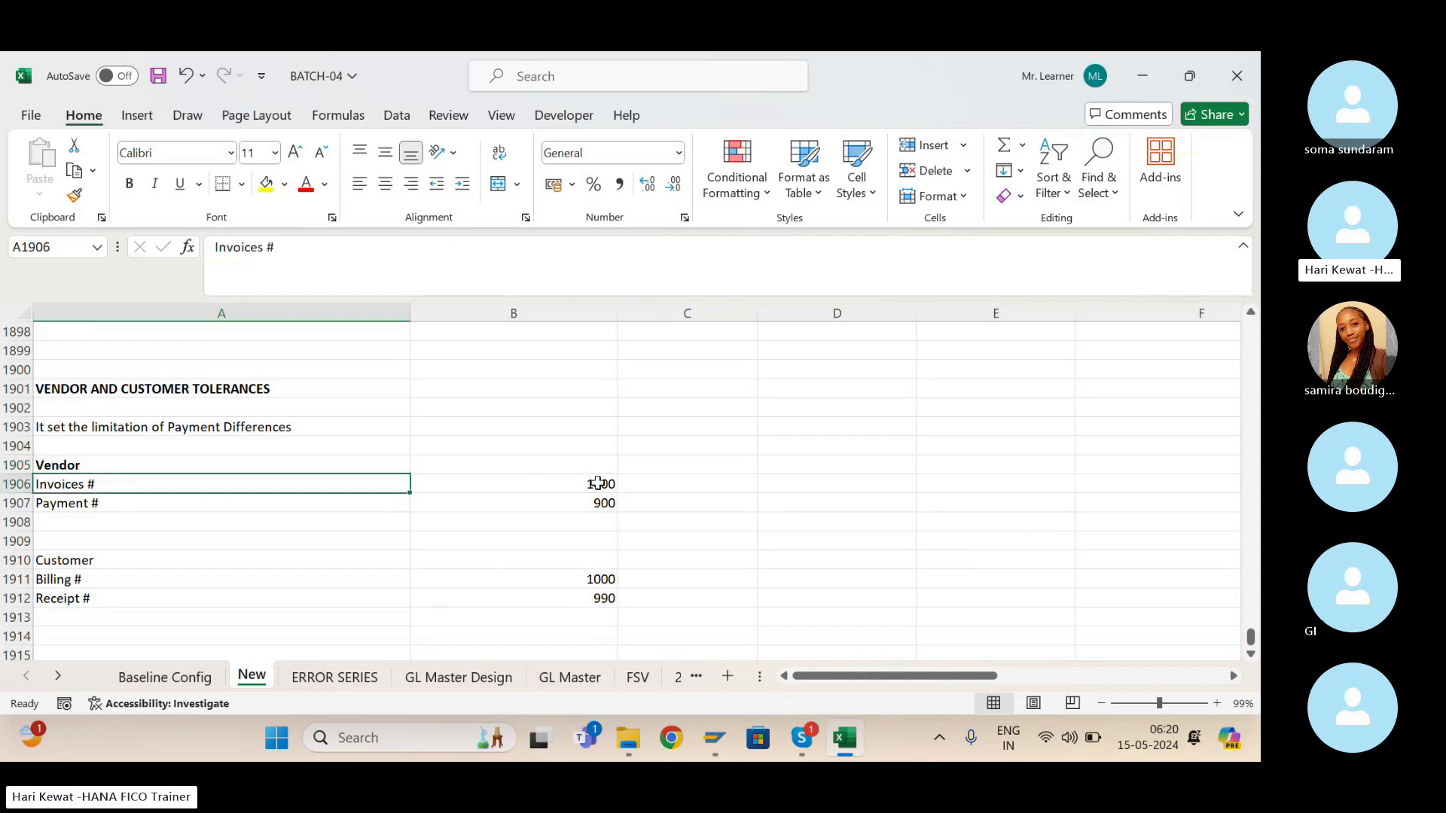
click(597, 483)
click(103, 505)
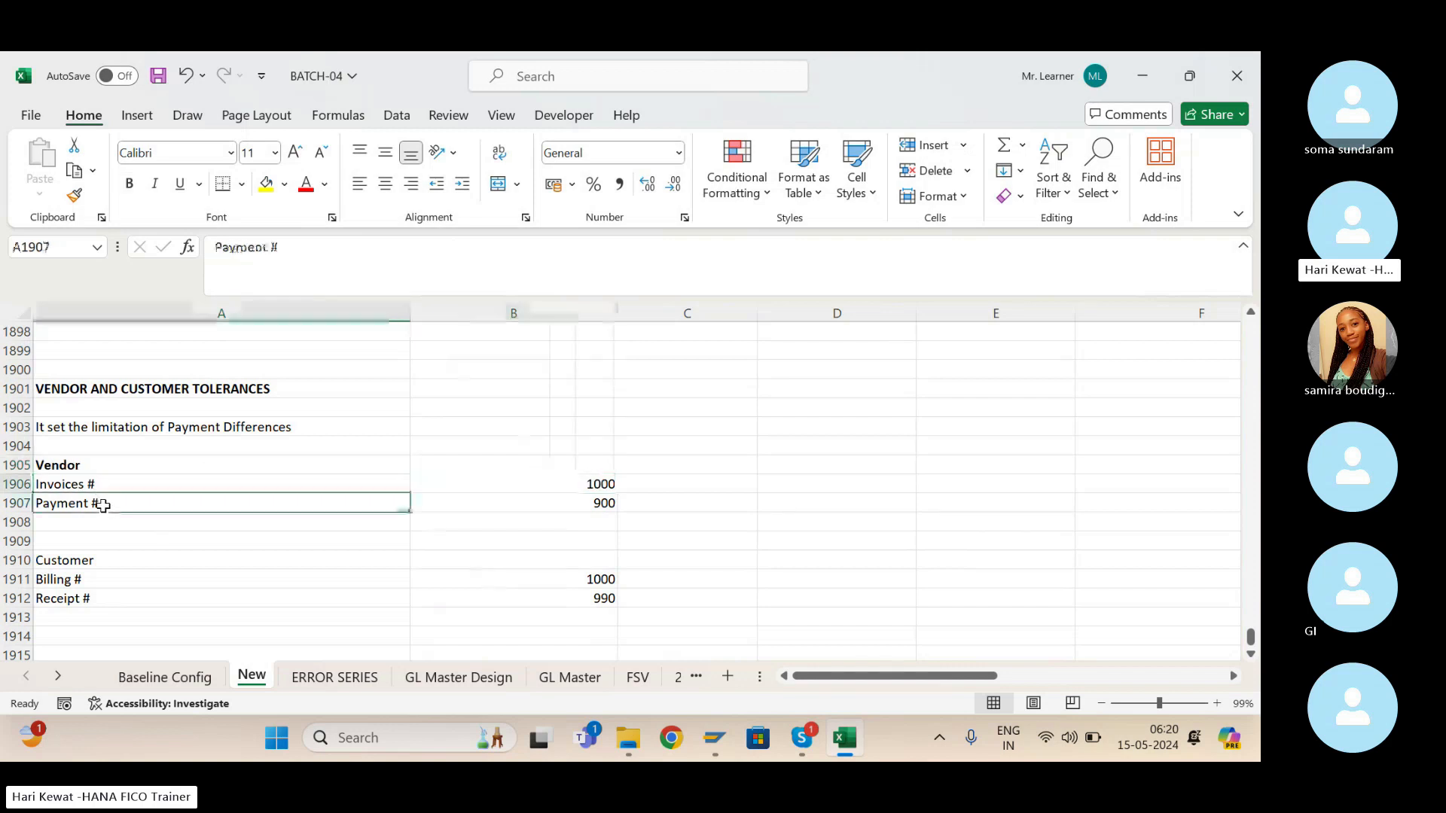
click(595, 502)
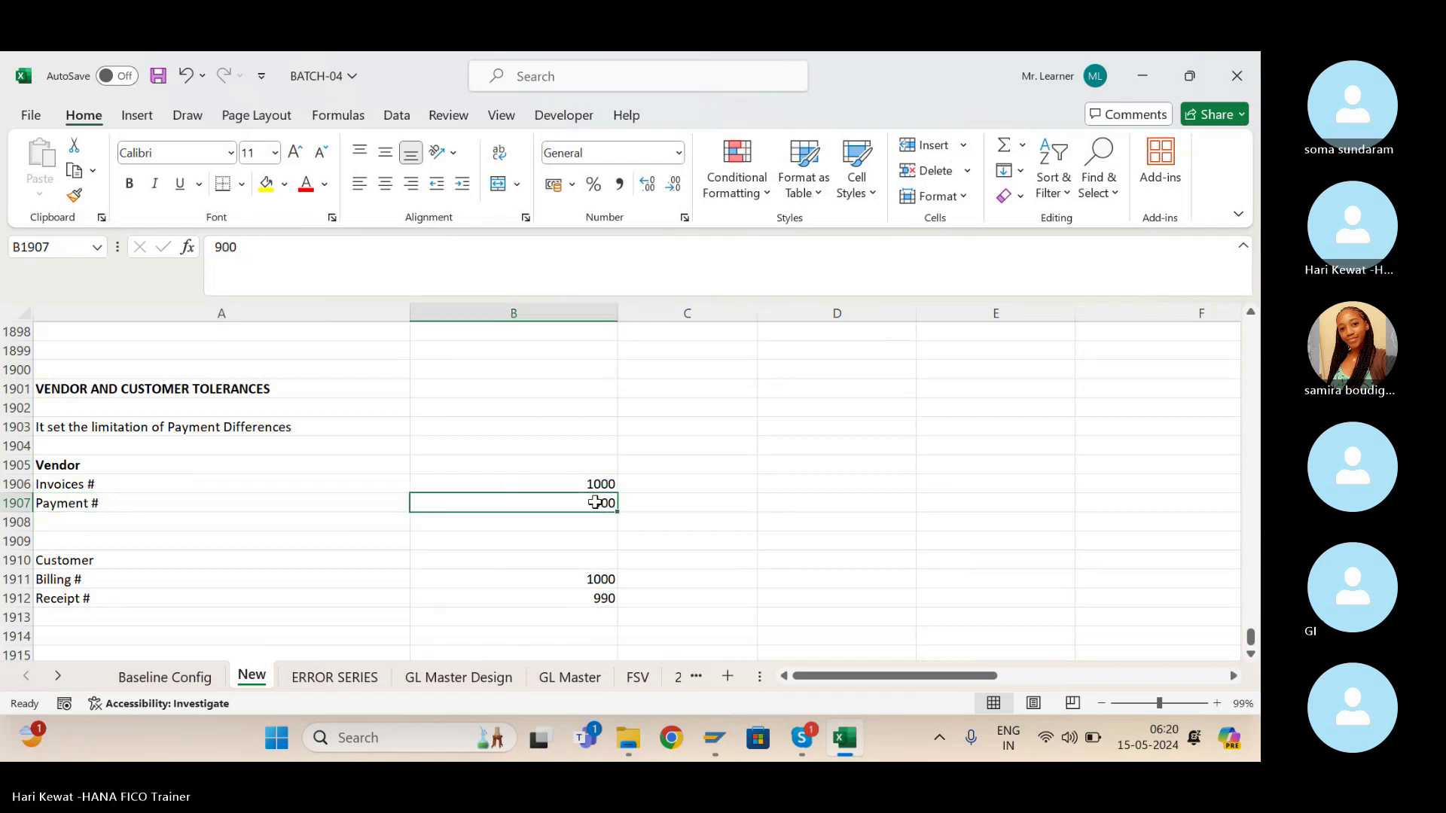
text(999)
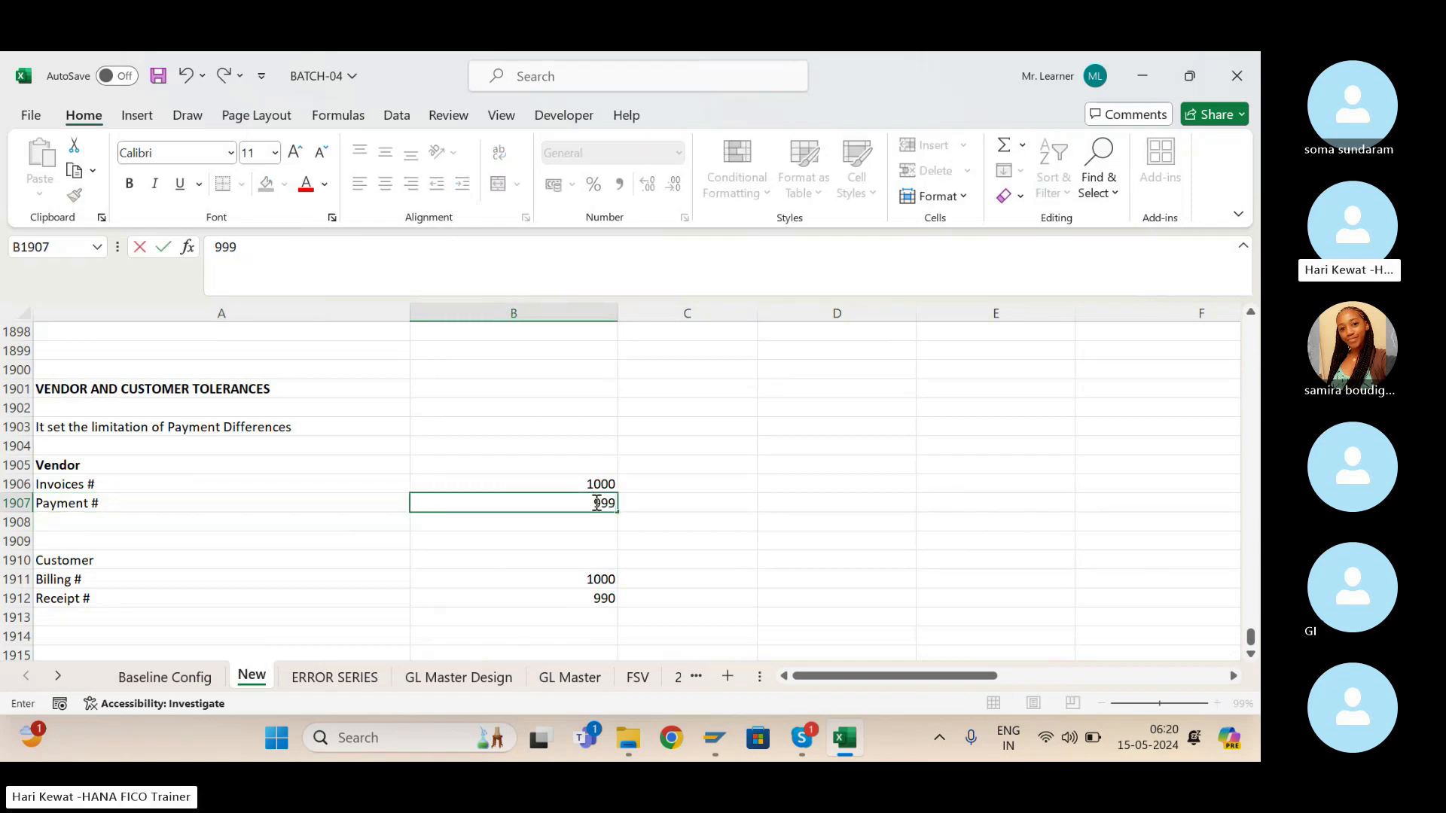
key(Return)
Examine the vendor invoice and payment amounts in B1906:B1907.
click(596, 502)
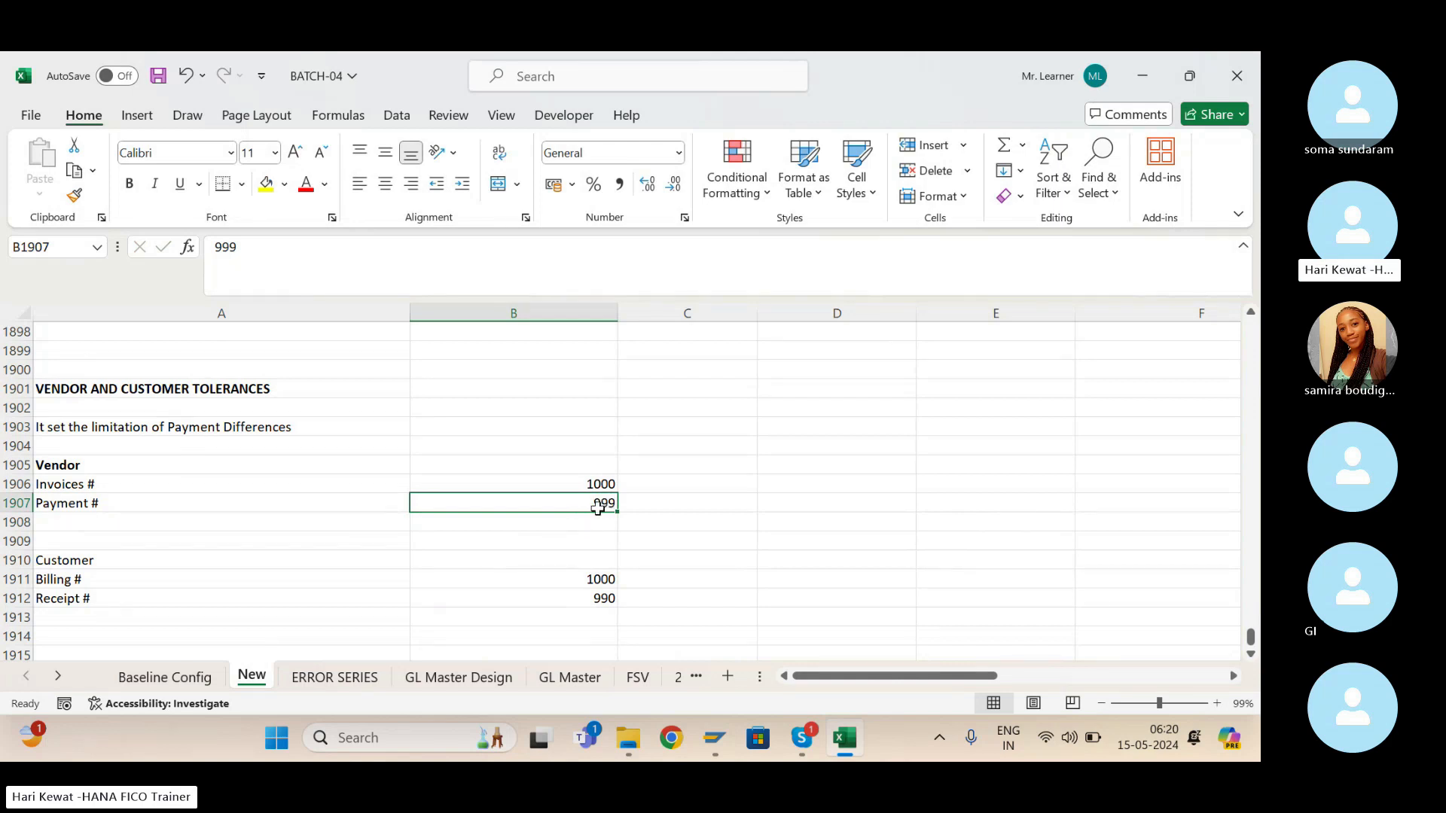
key(Up)
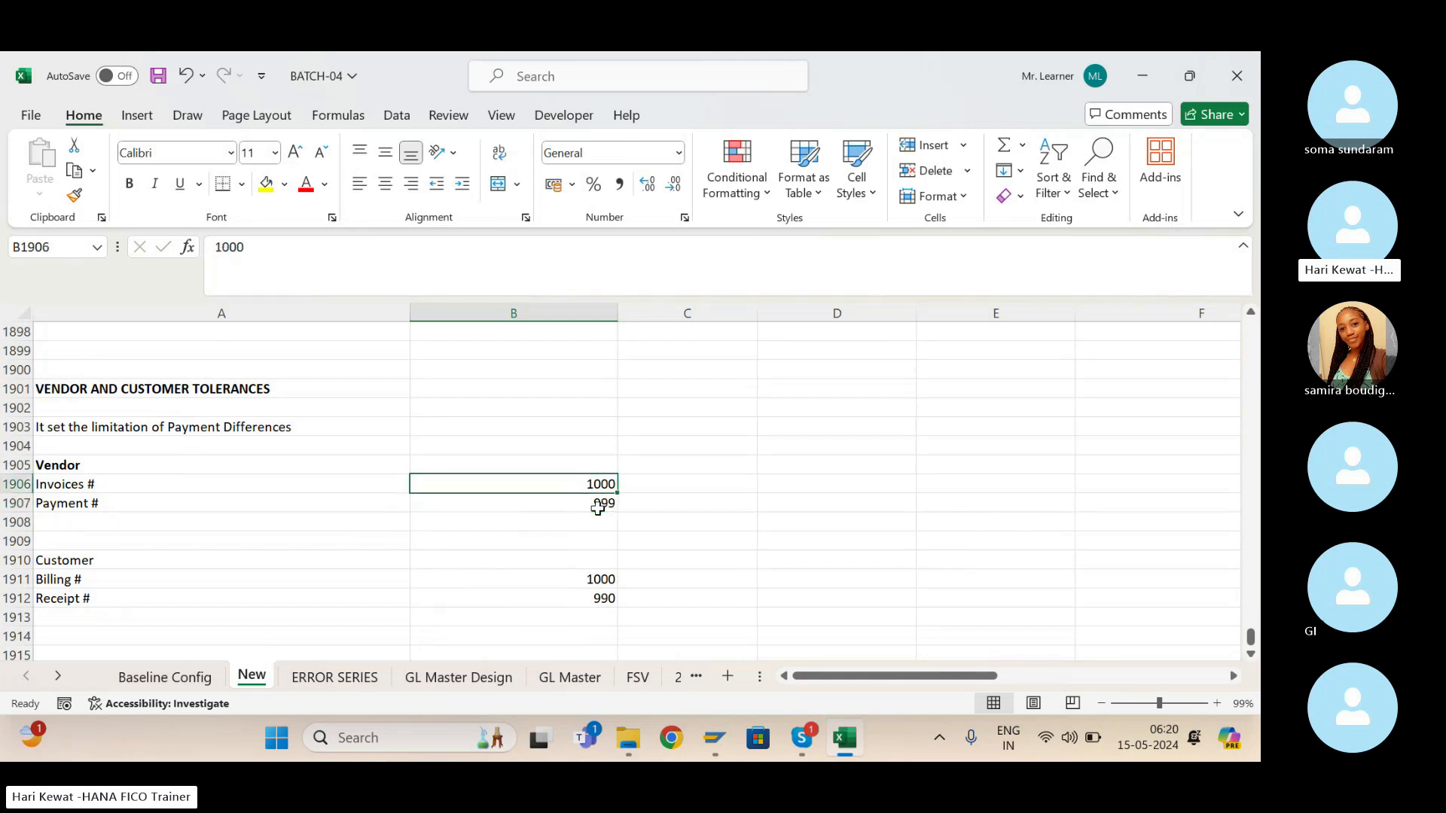
key(shift+Down)
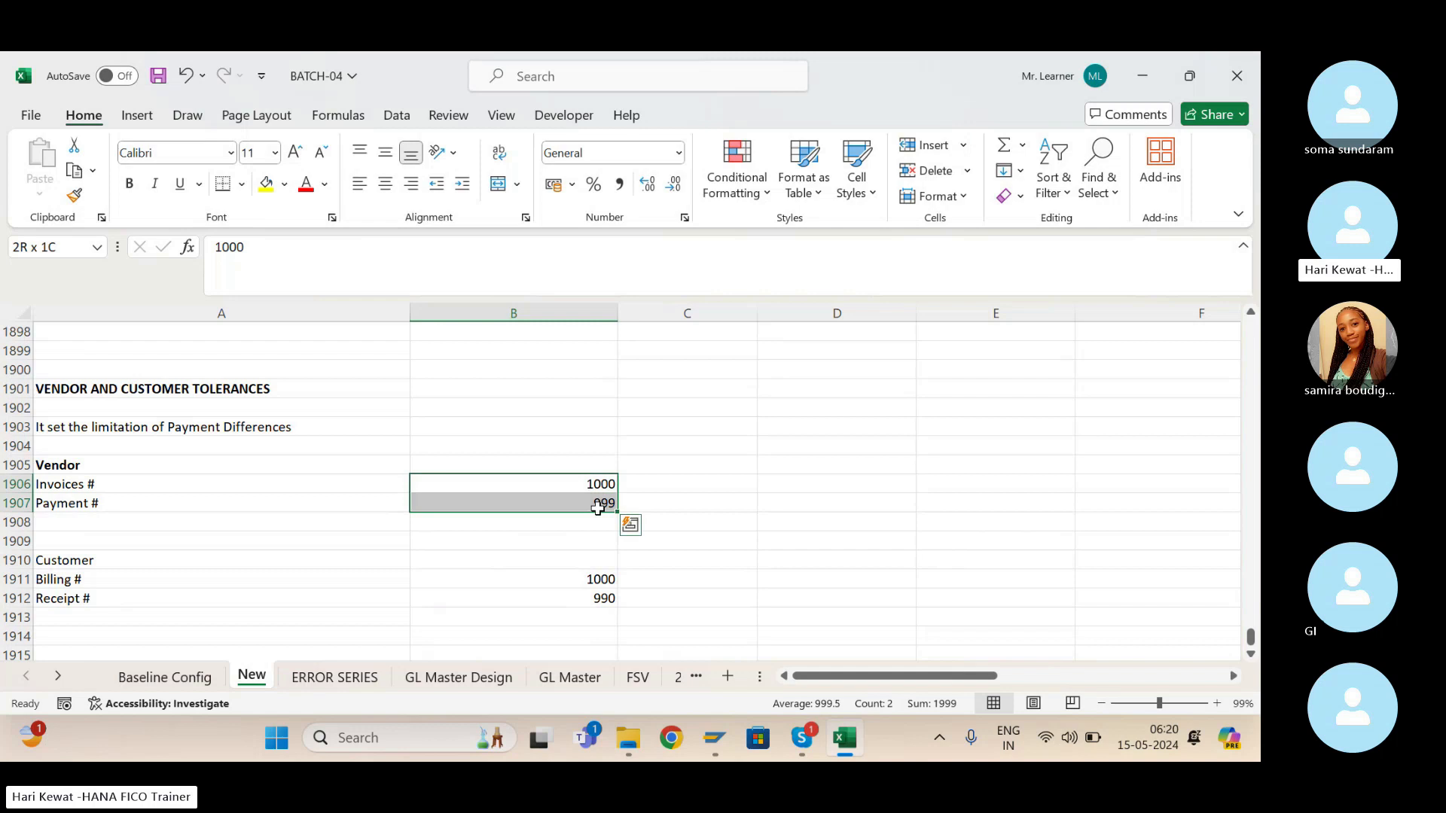
click(596, 508)
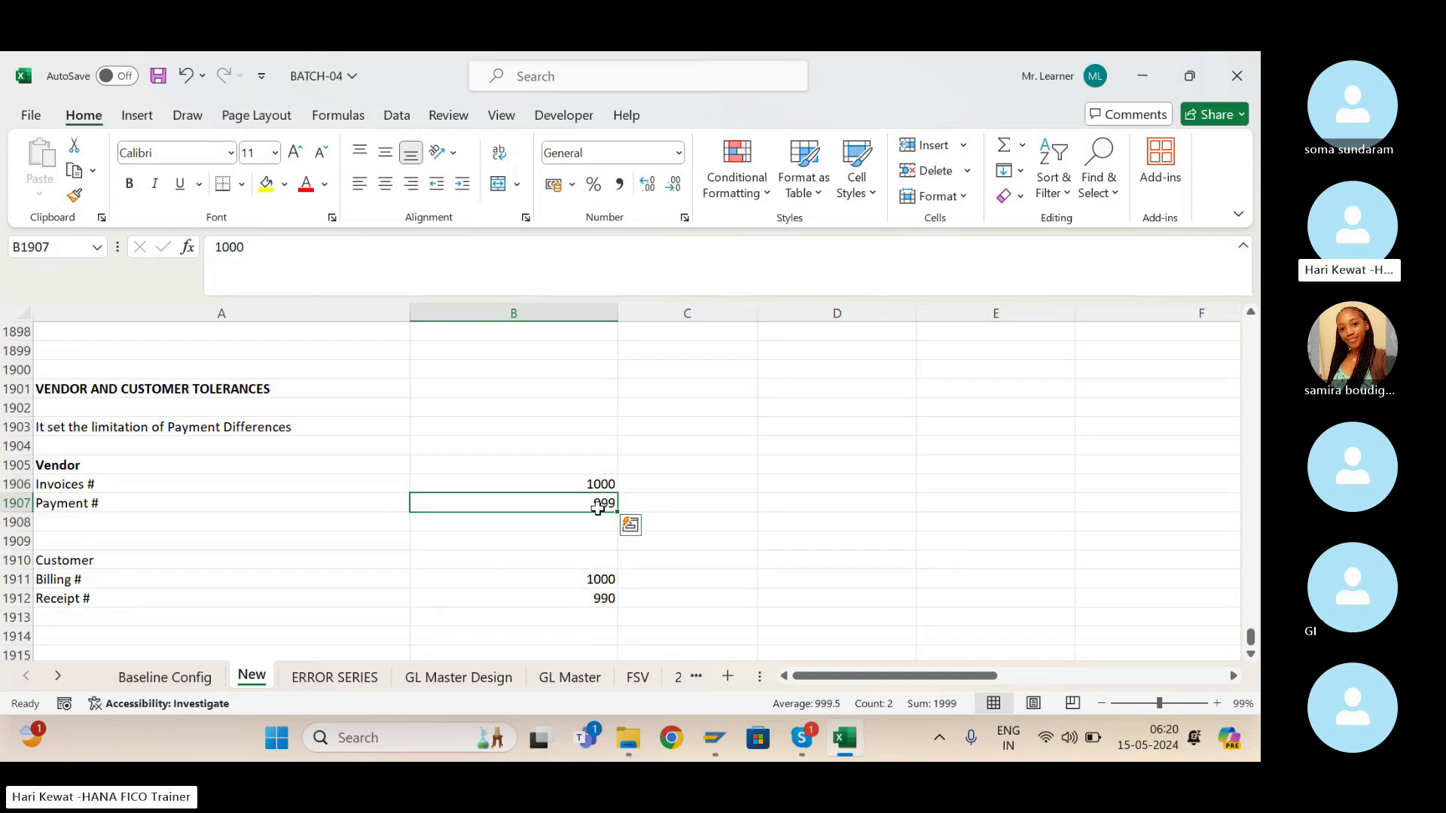
key(Left)
key(Right)
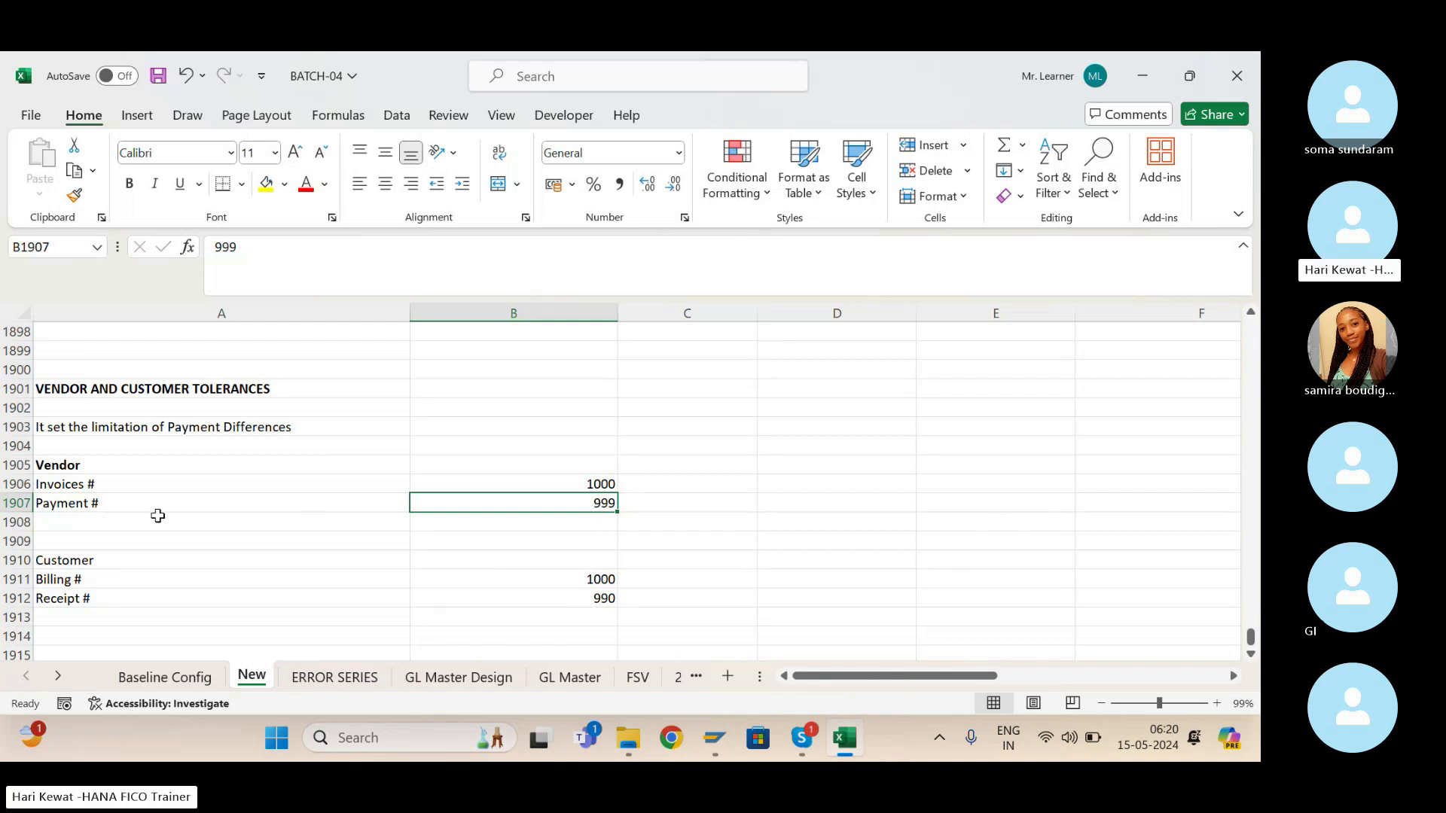
click(607, 488)
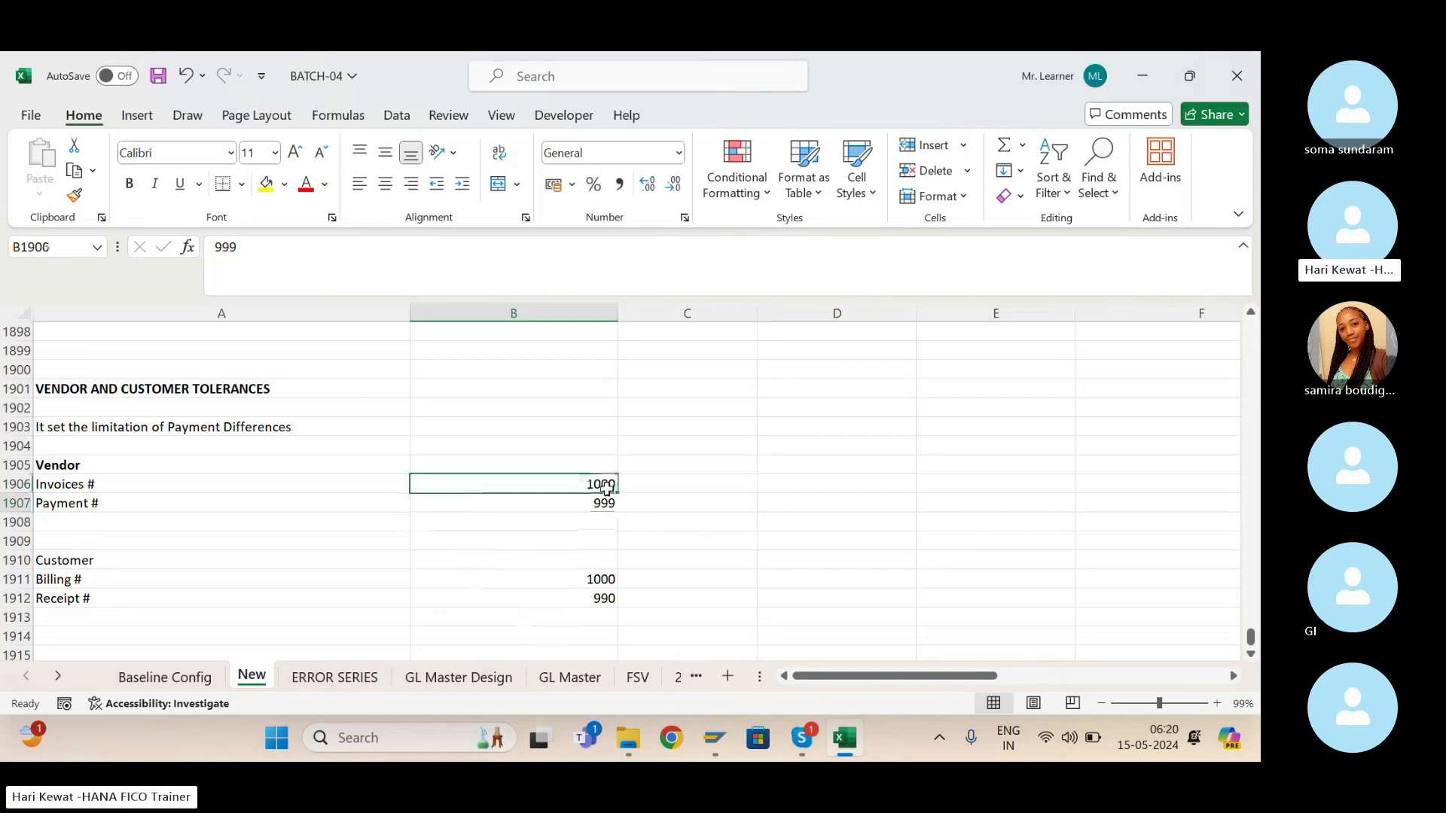
click(610, 506)
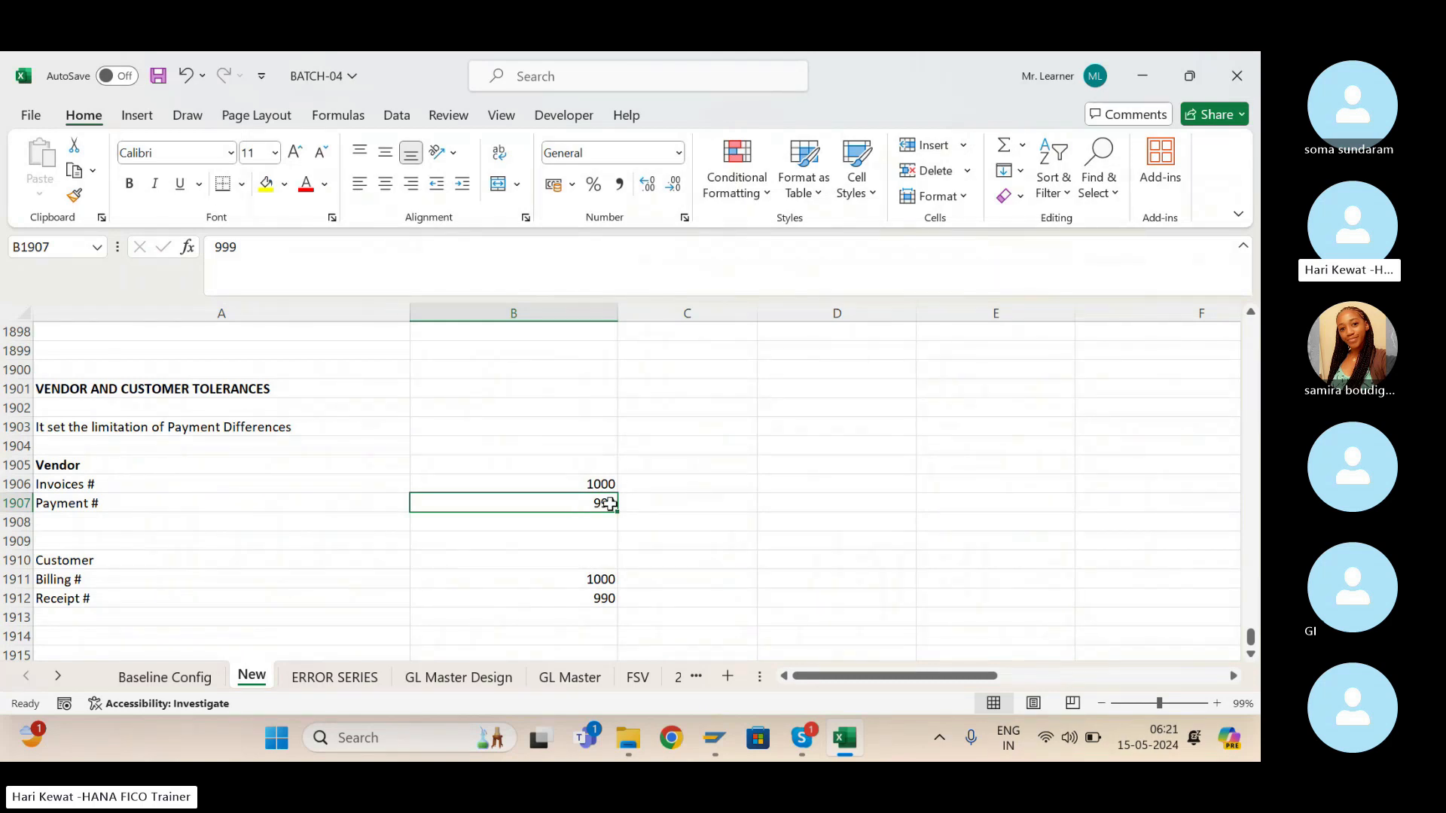
key(Up)
key(Left)
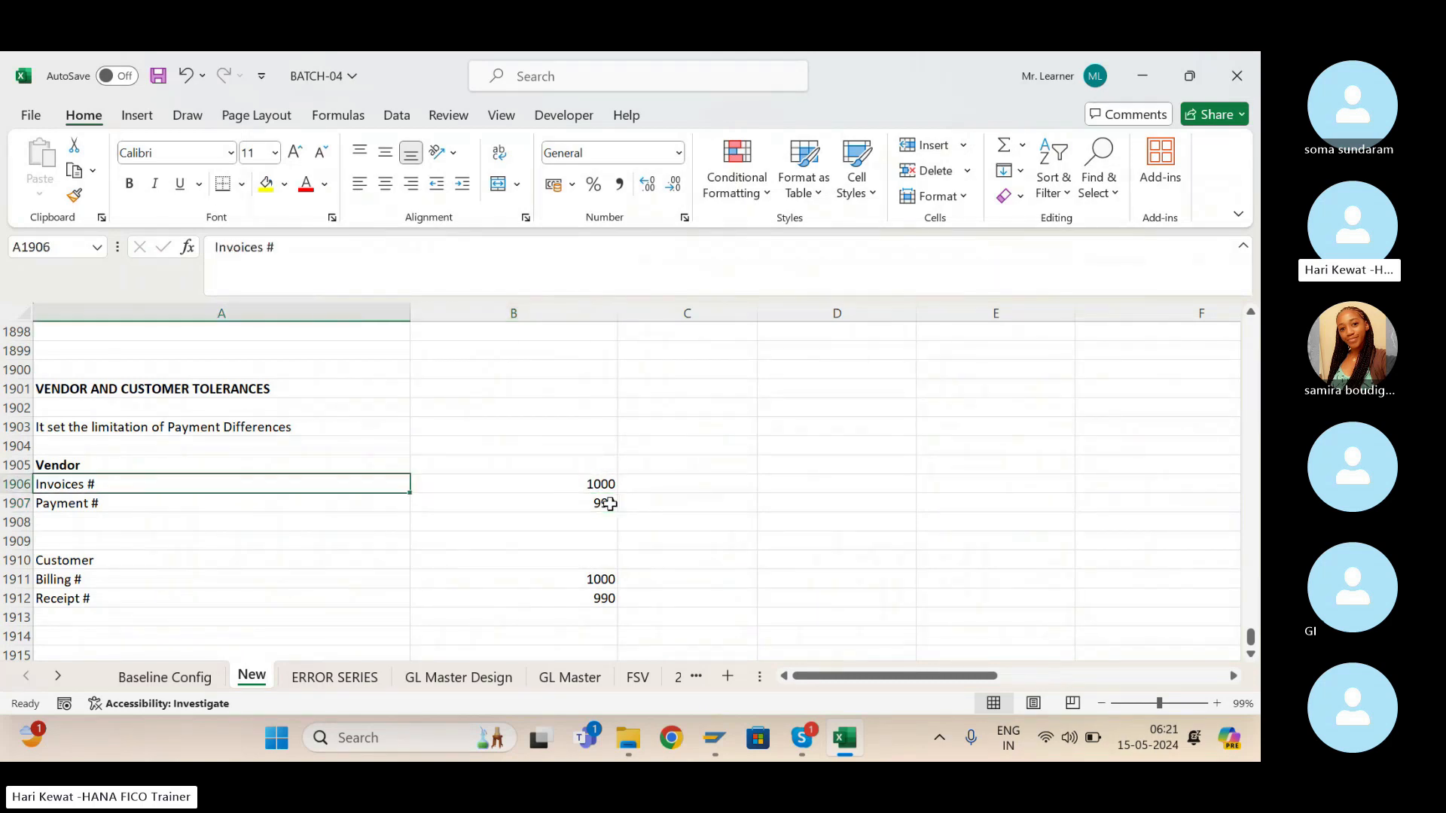
key(shift+Right)
key(Right)
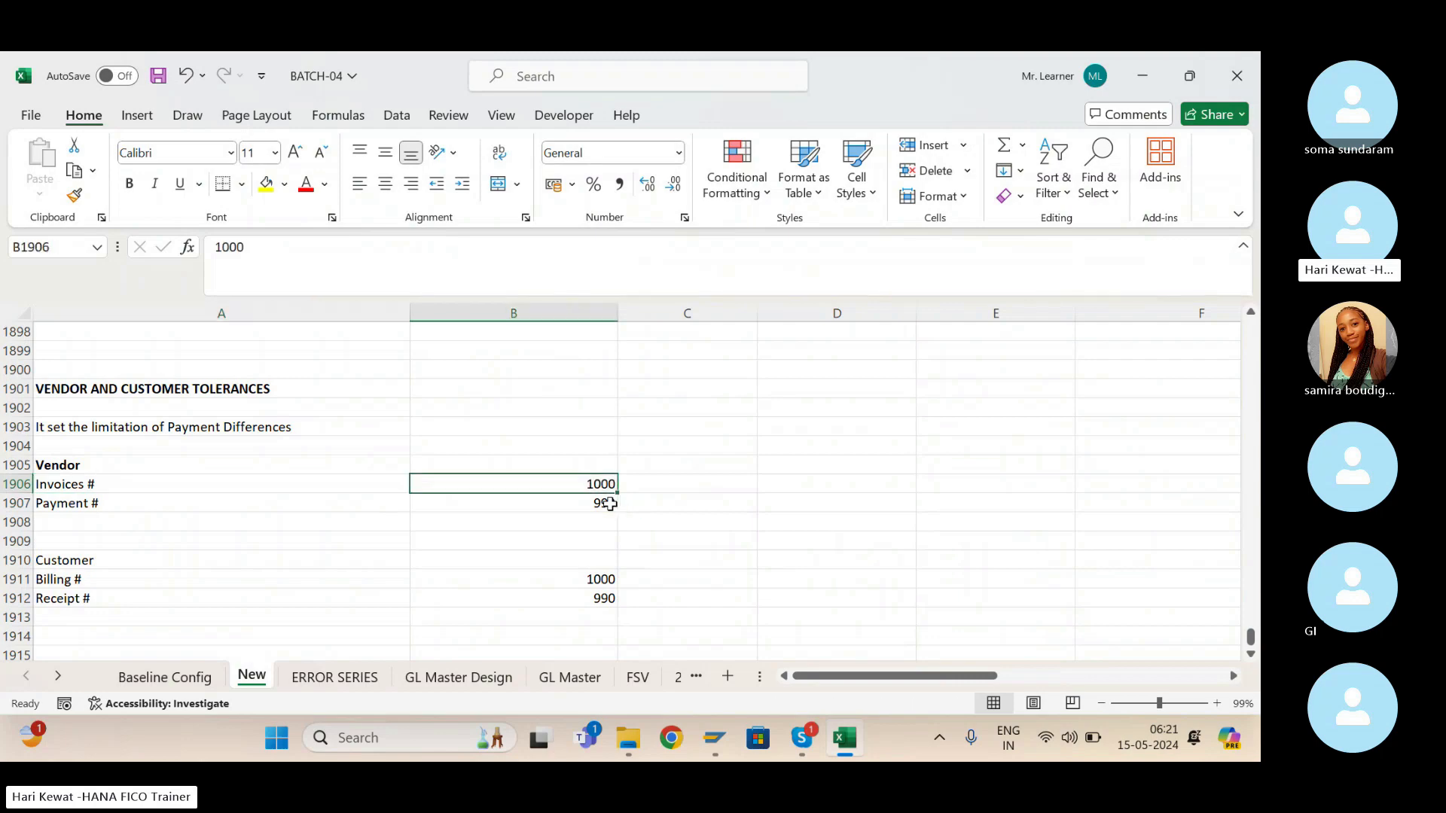
key(shift+Down)
key(ctrl+c)
key(Down)
key(Down)
key(Down)
key(Down)
key(Down)
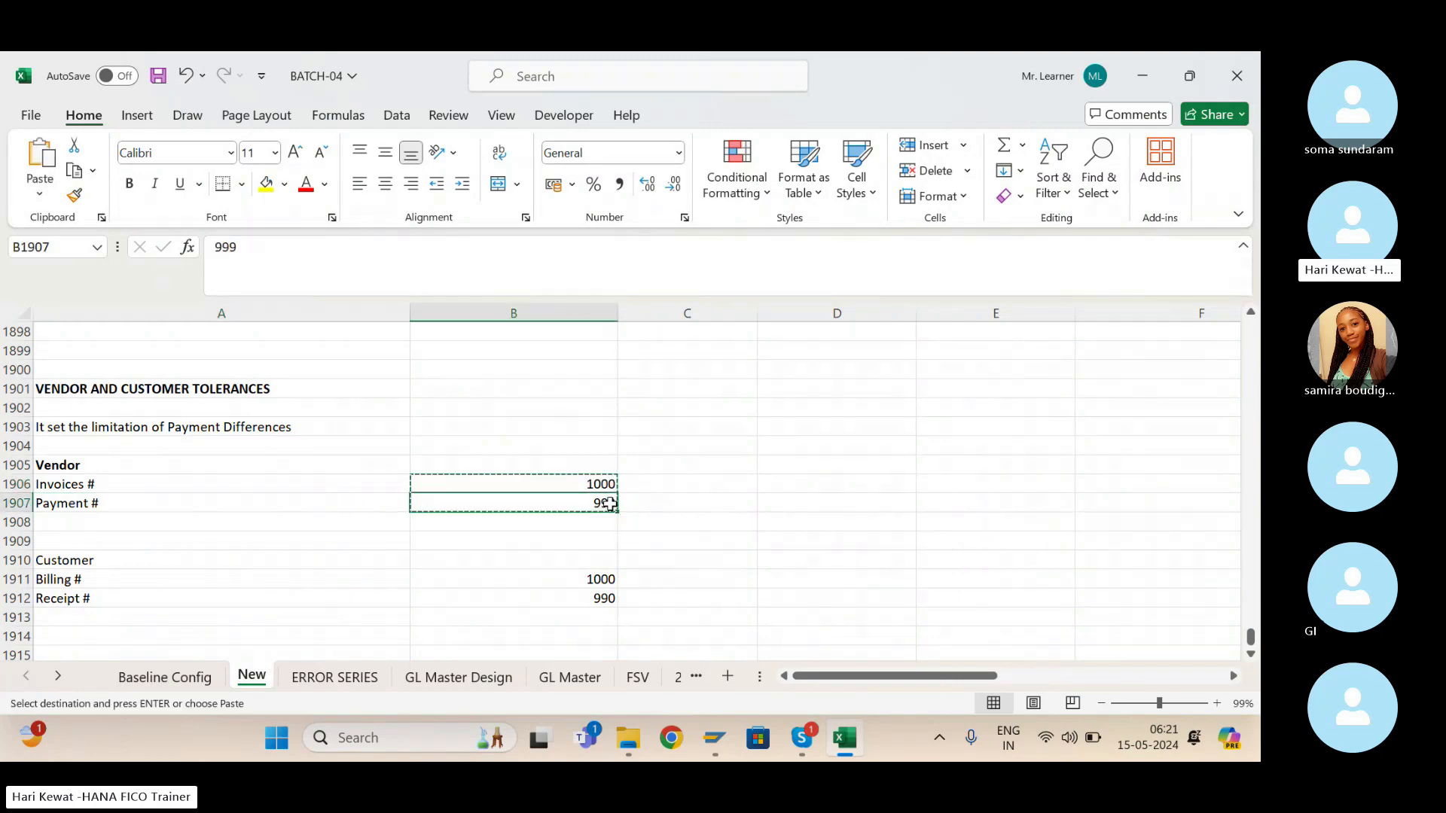
key(Down)
key(Down)
key(Down)
key(Down)
key(Down)
key(Down)
key(Down)
key(Down)
key(Up)
key(Up)
key(Up)
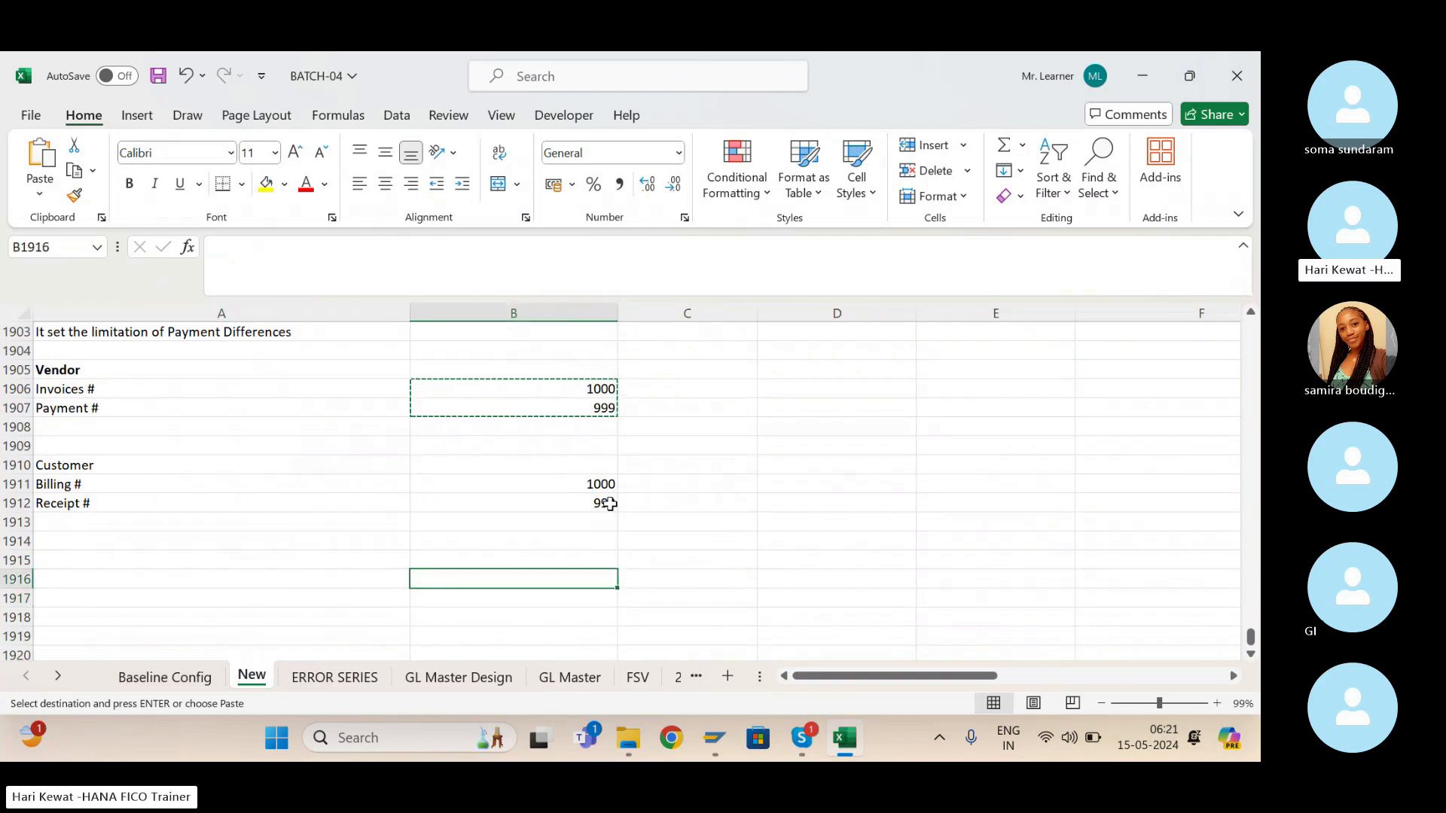
Copy the vendor Invoices # and Payment # rows with their amounts from A1906:B1907 to A1916.
click(73, 393)
key(shift+Down)
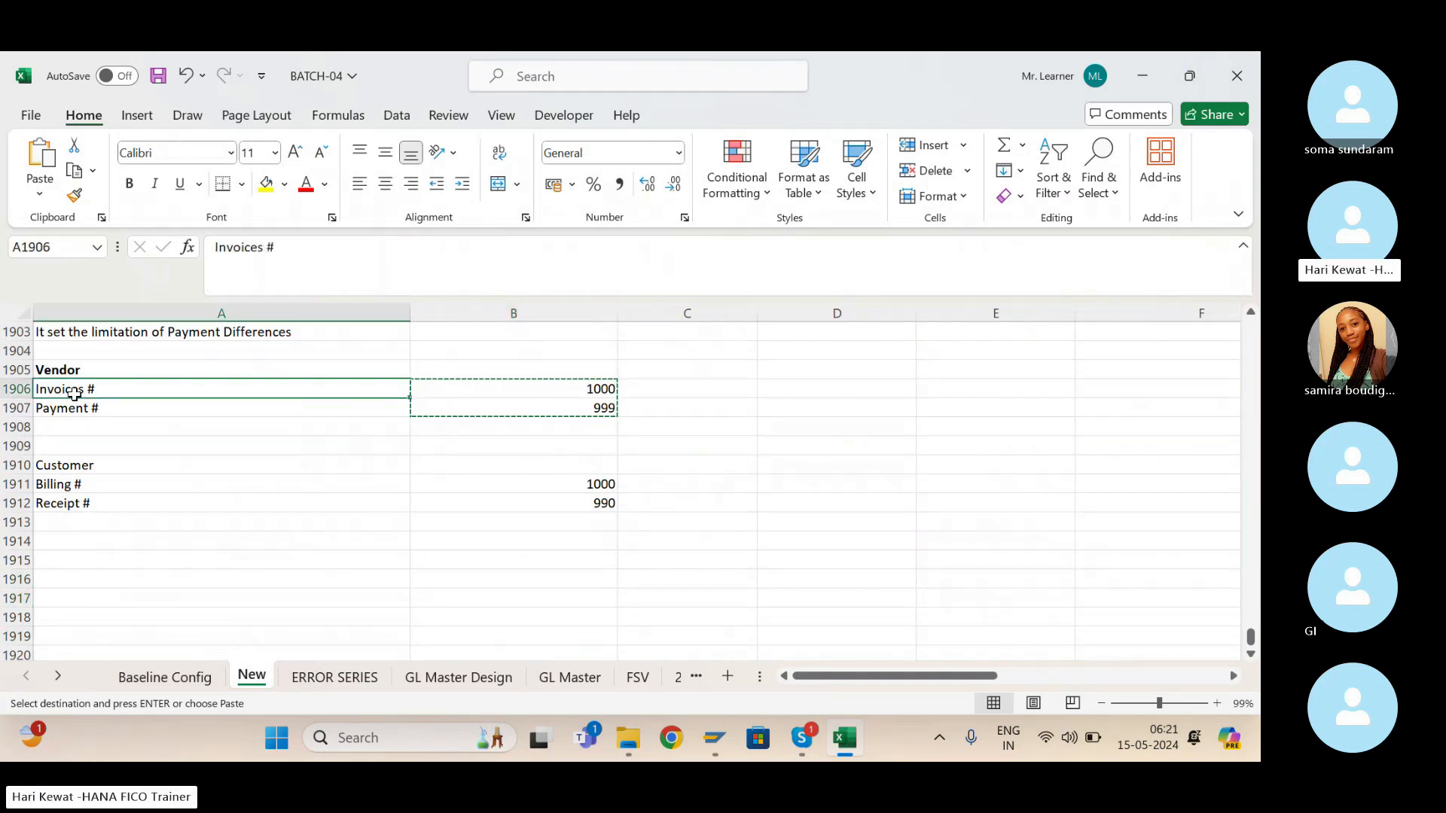
key(shift+Right)
key(Escape)
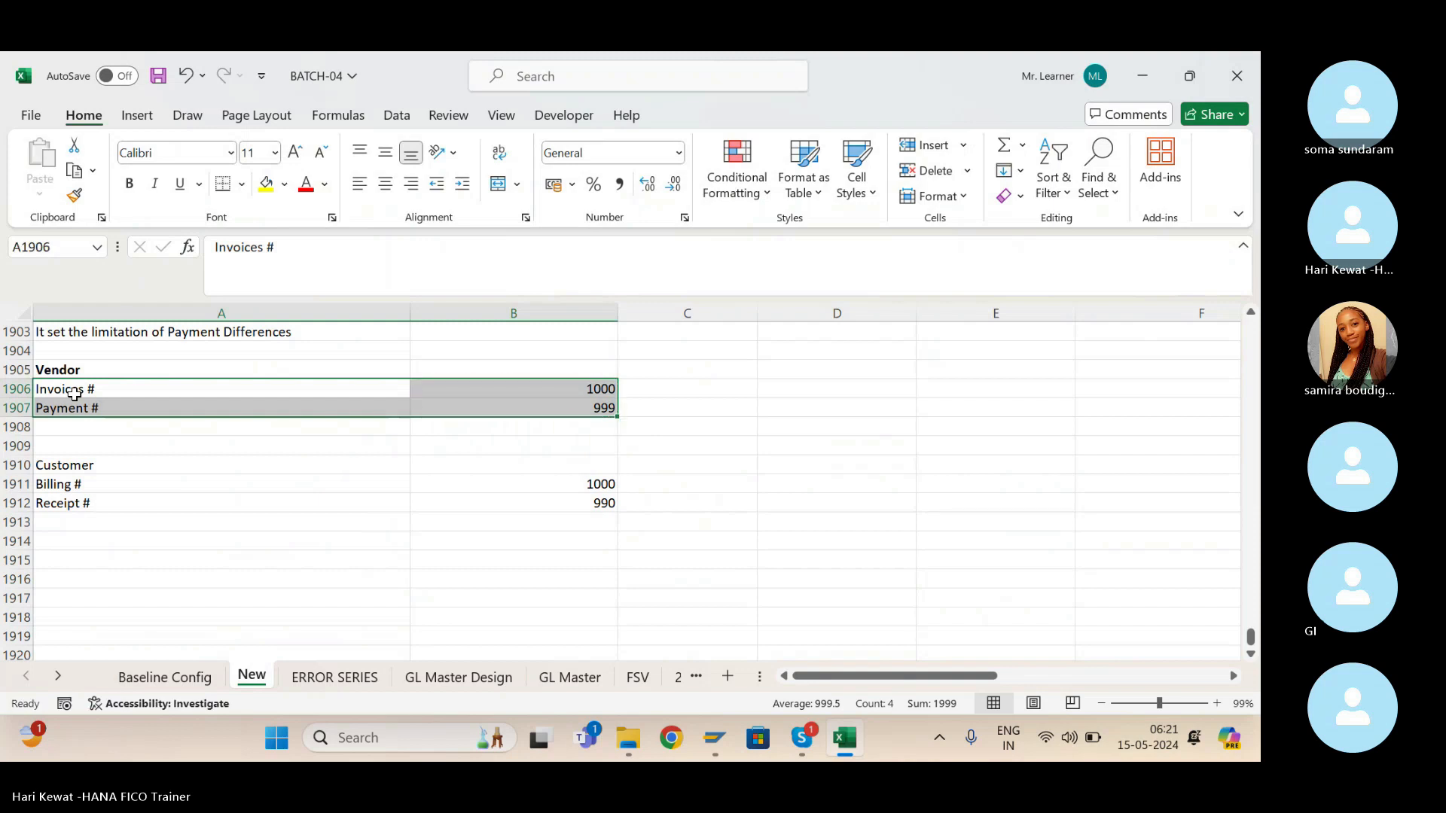
key(ctrl+c)
key(Down)
key(Down)
key(Down)
key(Down)
key(Down)
key(Down)
key(Down)
key(Down)
key(Down)
key(Down)
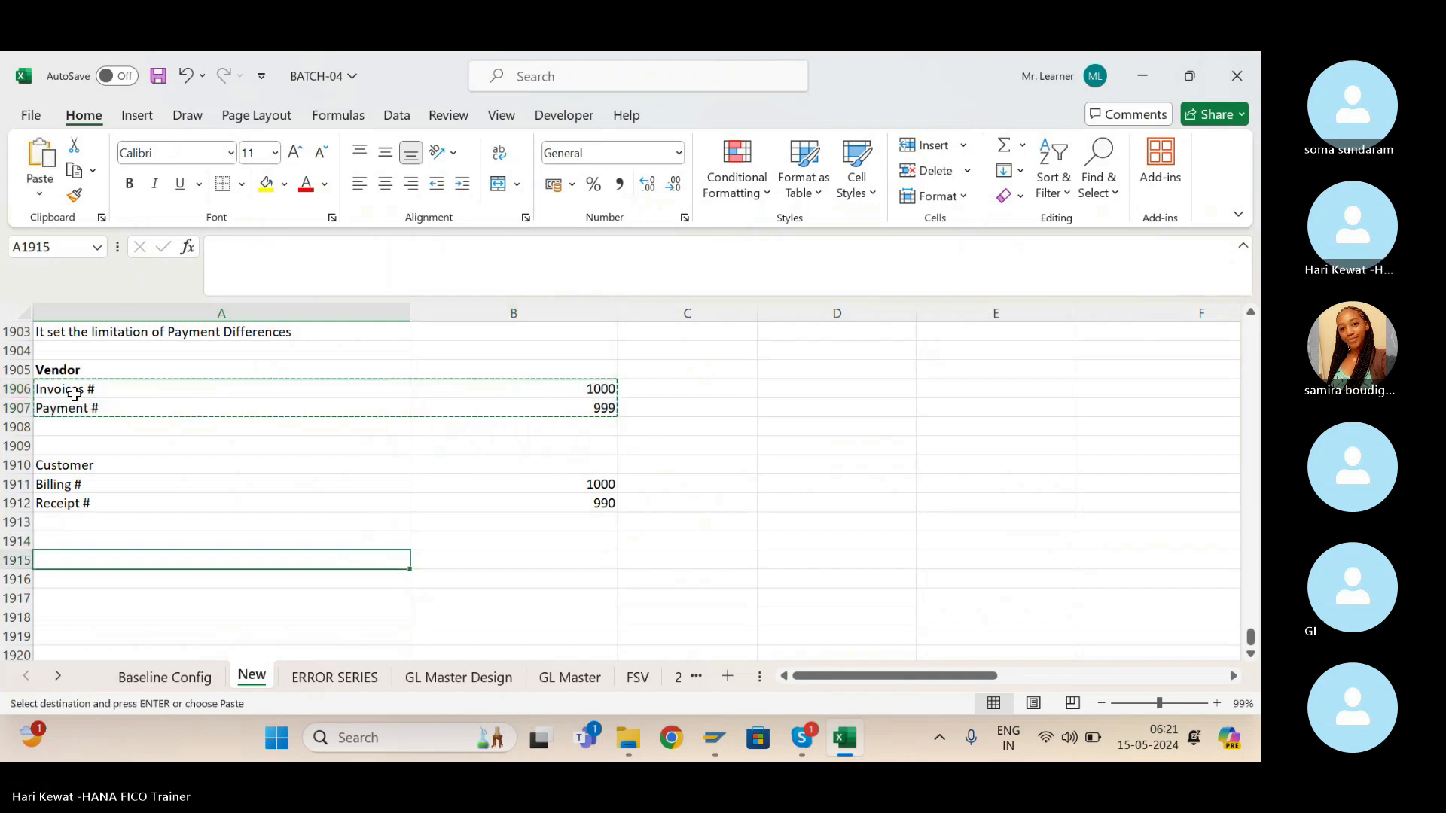
key(ctrl+v)
key(Down)
key(Down)
key(Up)
key(Escape)
Enter the label PNL- PAYMENT DIFFERENCE A/C in A1918 under the copied Payment # row.
key(Down)
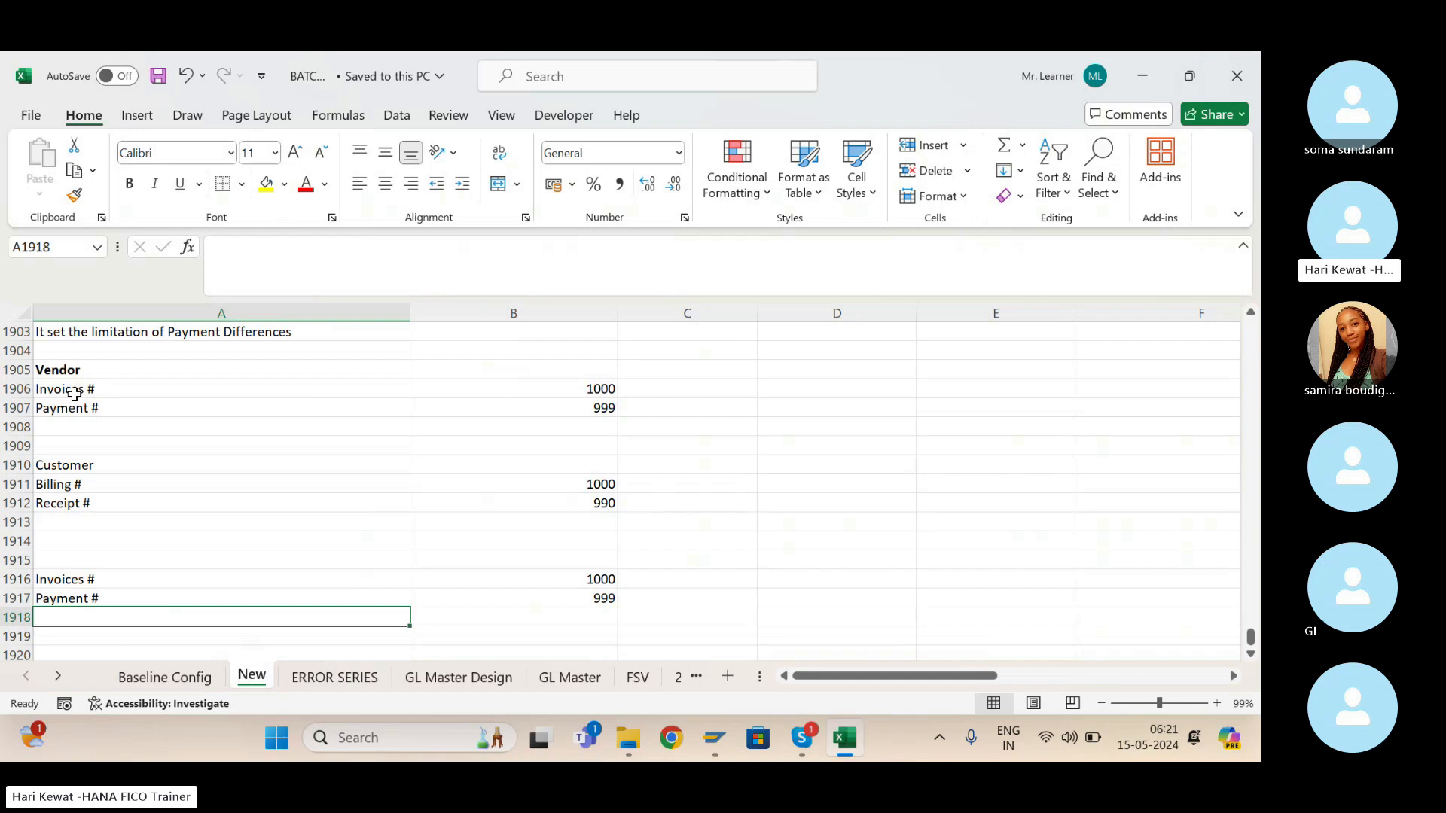
text(PN)
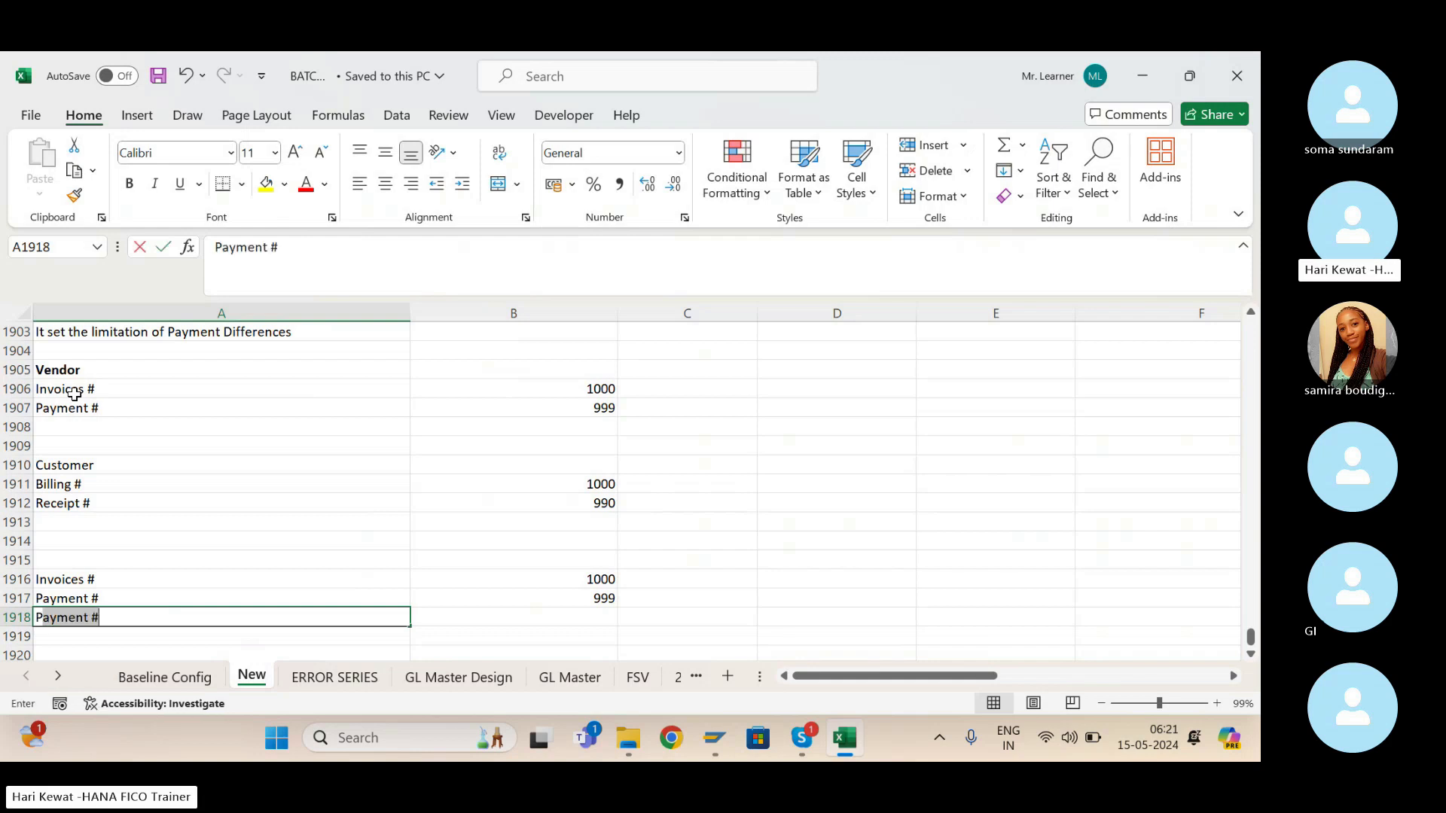
text(L)
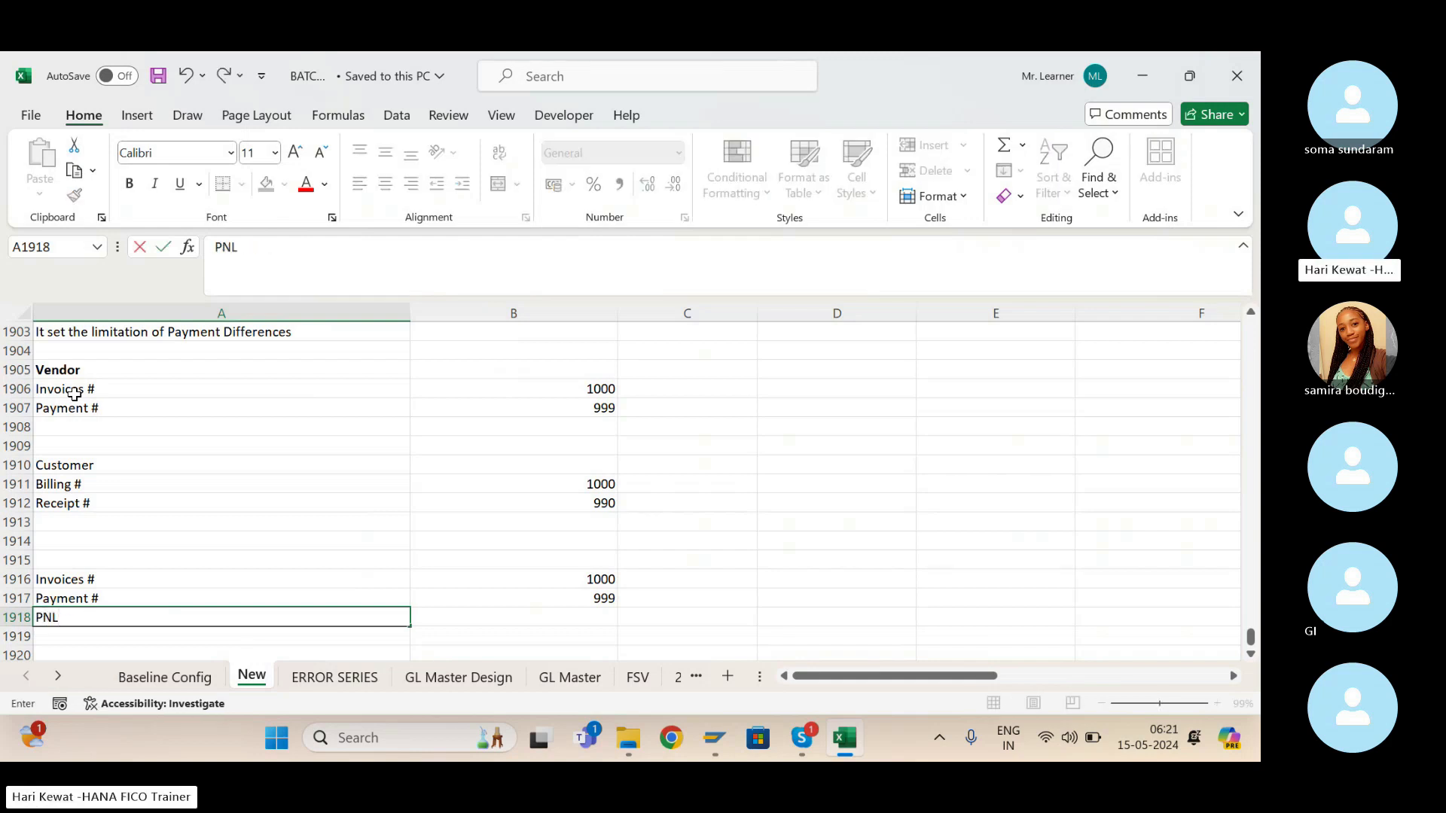
text(- PAYMENT DIFFEREN)
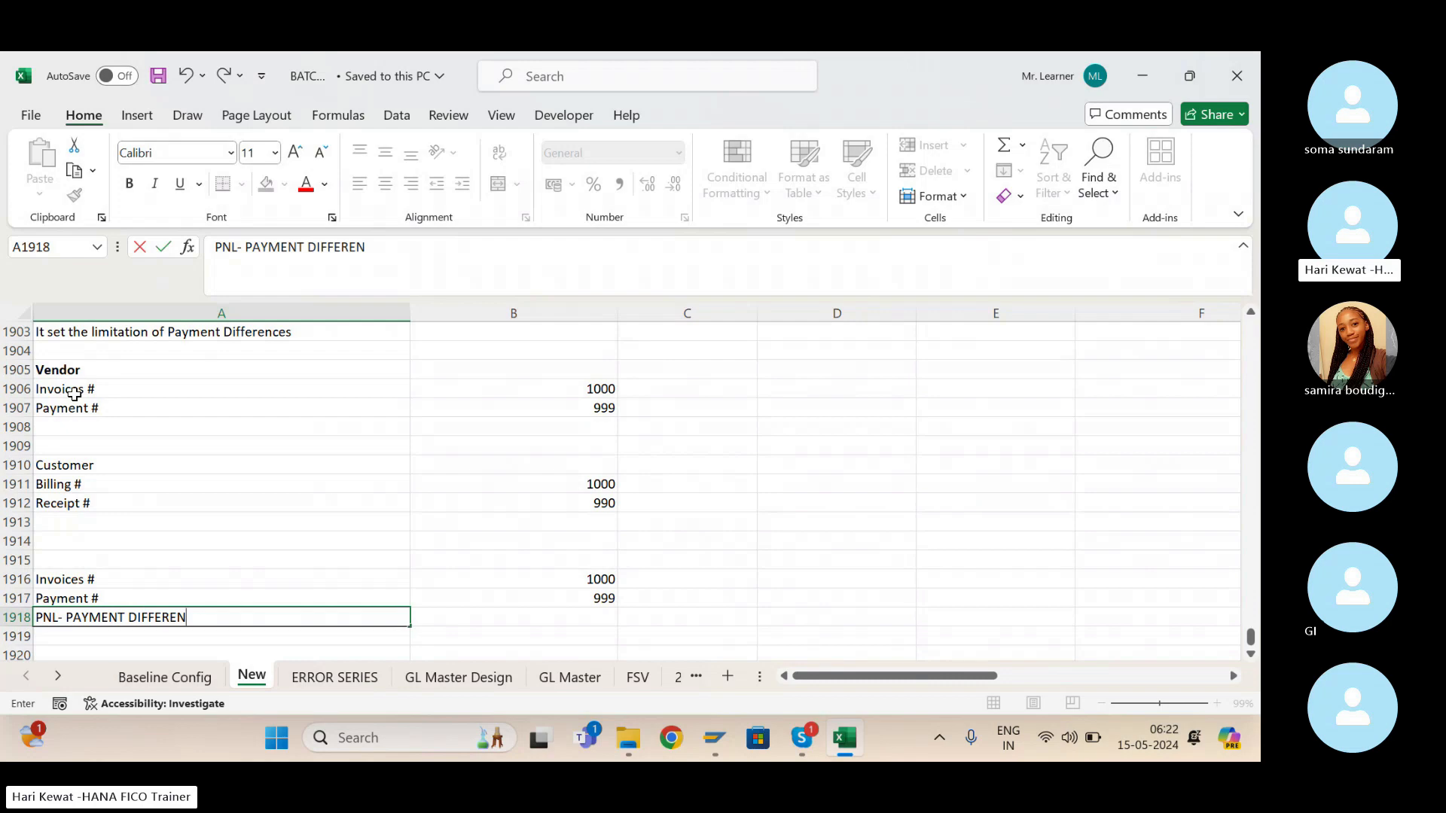
text(CE A/C)
key(Return)
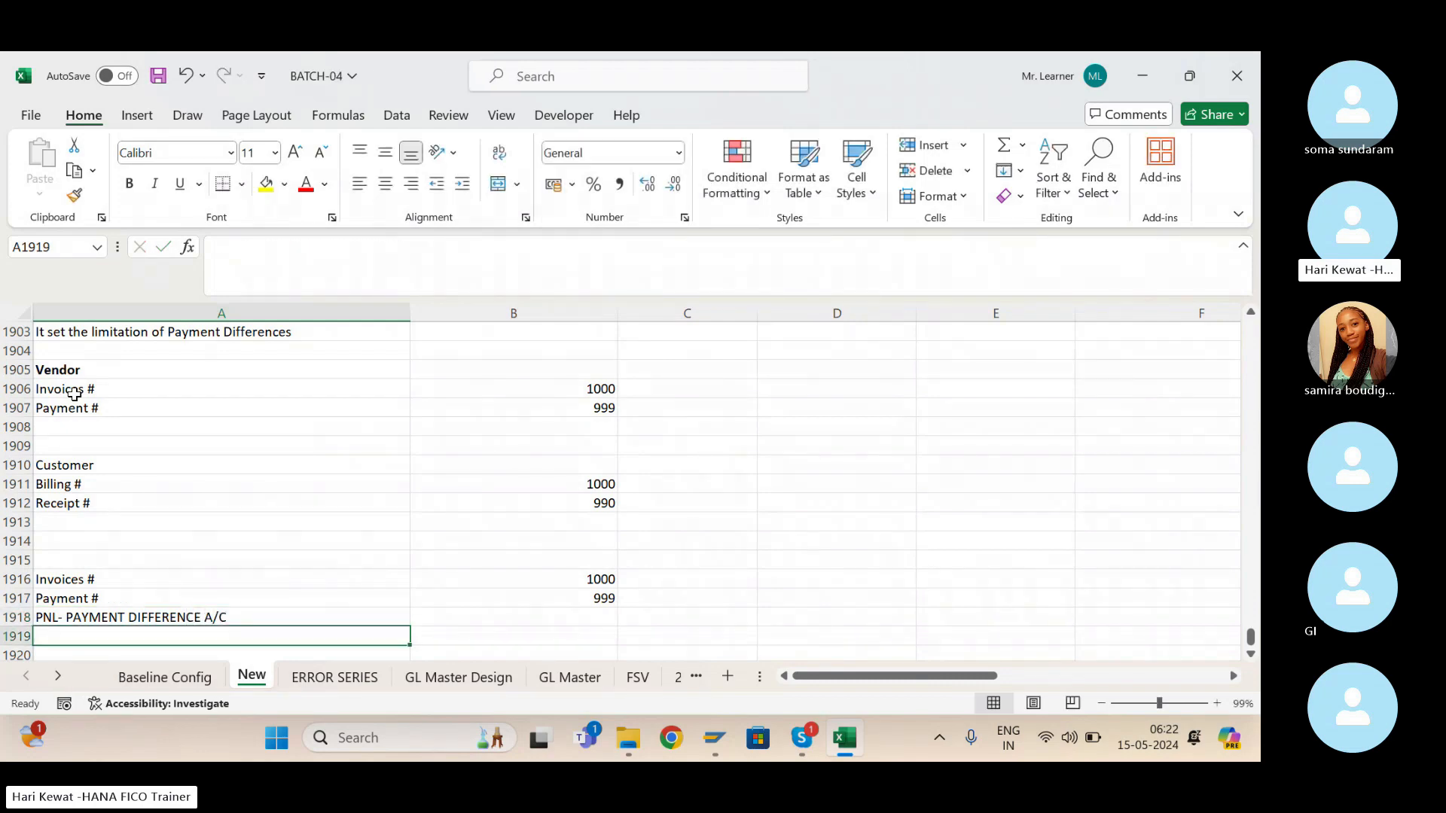
key(Up)
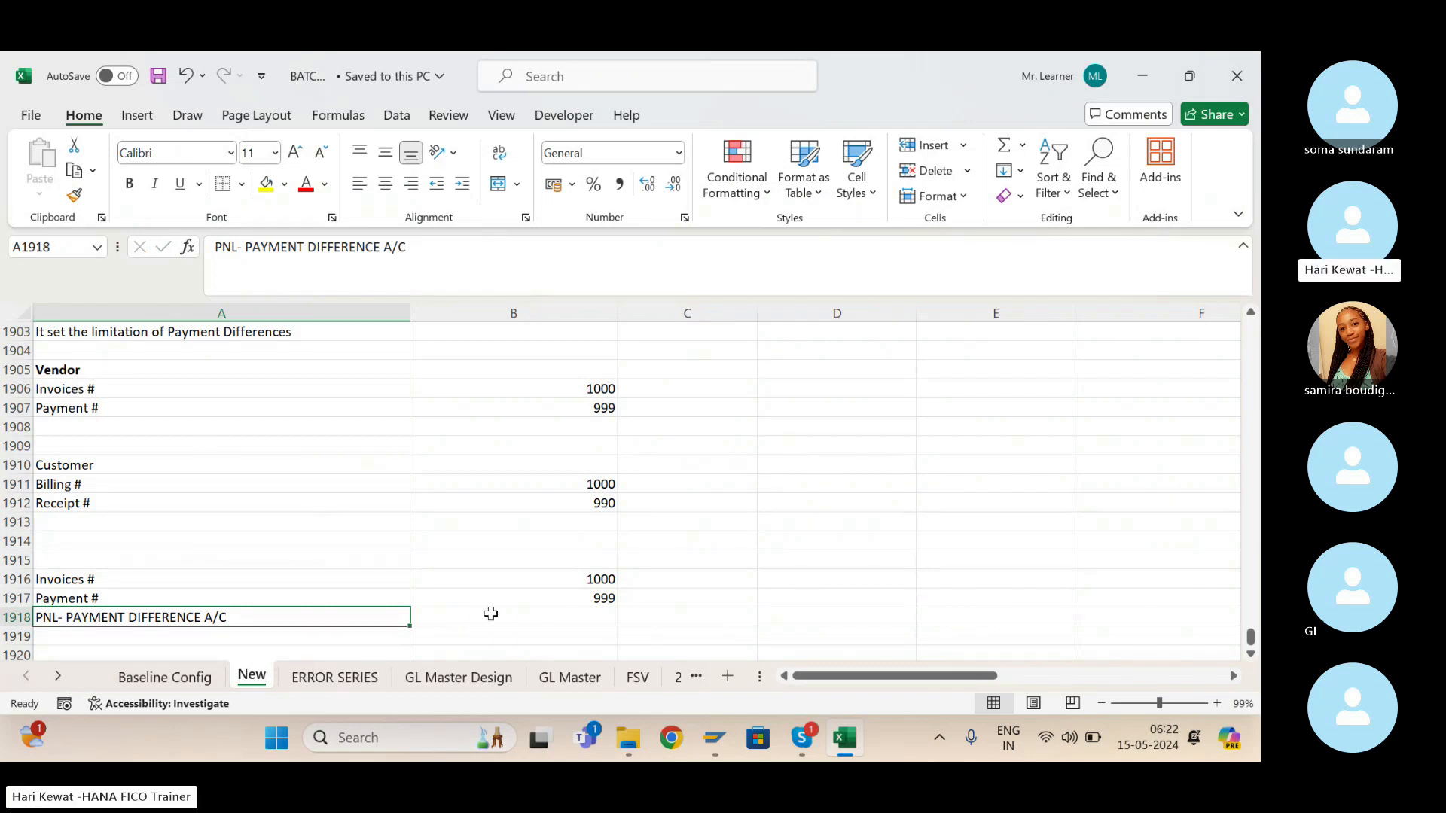
Enter the transaction code OBXL in D1918 beside the payment difference account and save the workbook.
click(798, 616)
text(OBXL)
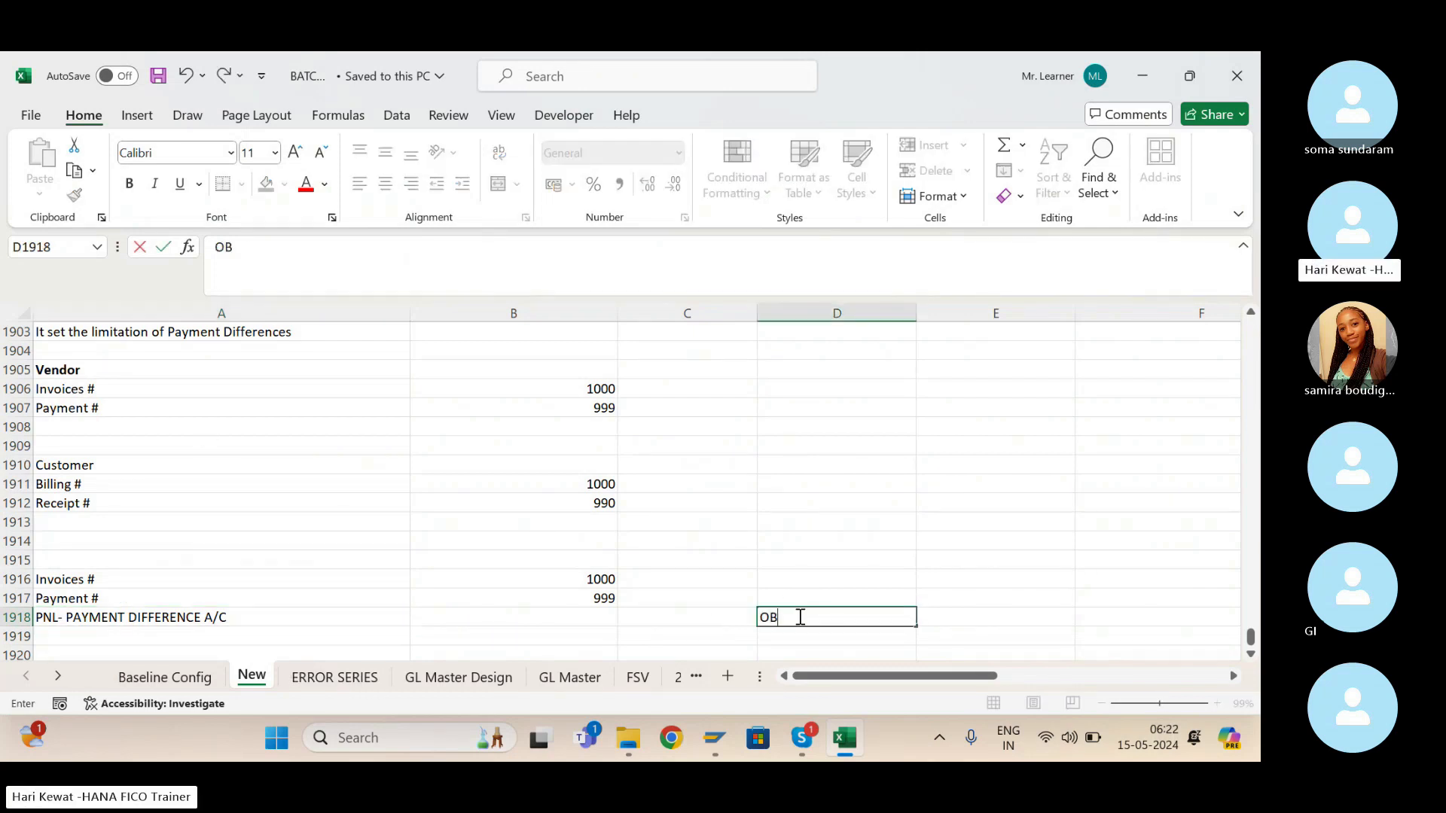
key(Return)
key(ctrl+s)
Switch to the SAP Display IMG window and collapse Open Item Clearing, Business Transactions and General Ledger Accounting.
click(719, 741)
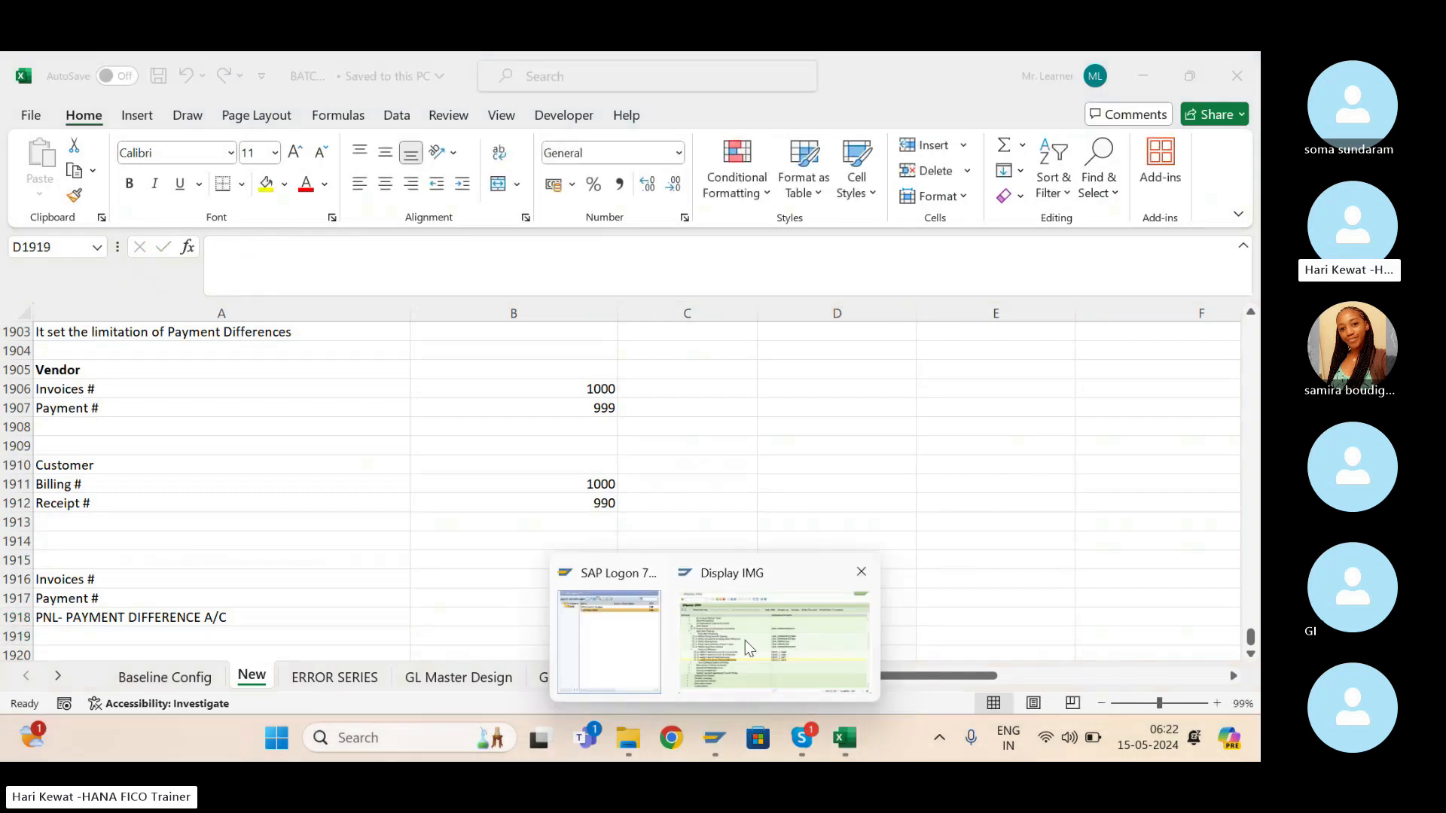
click(744, 640)
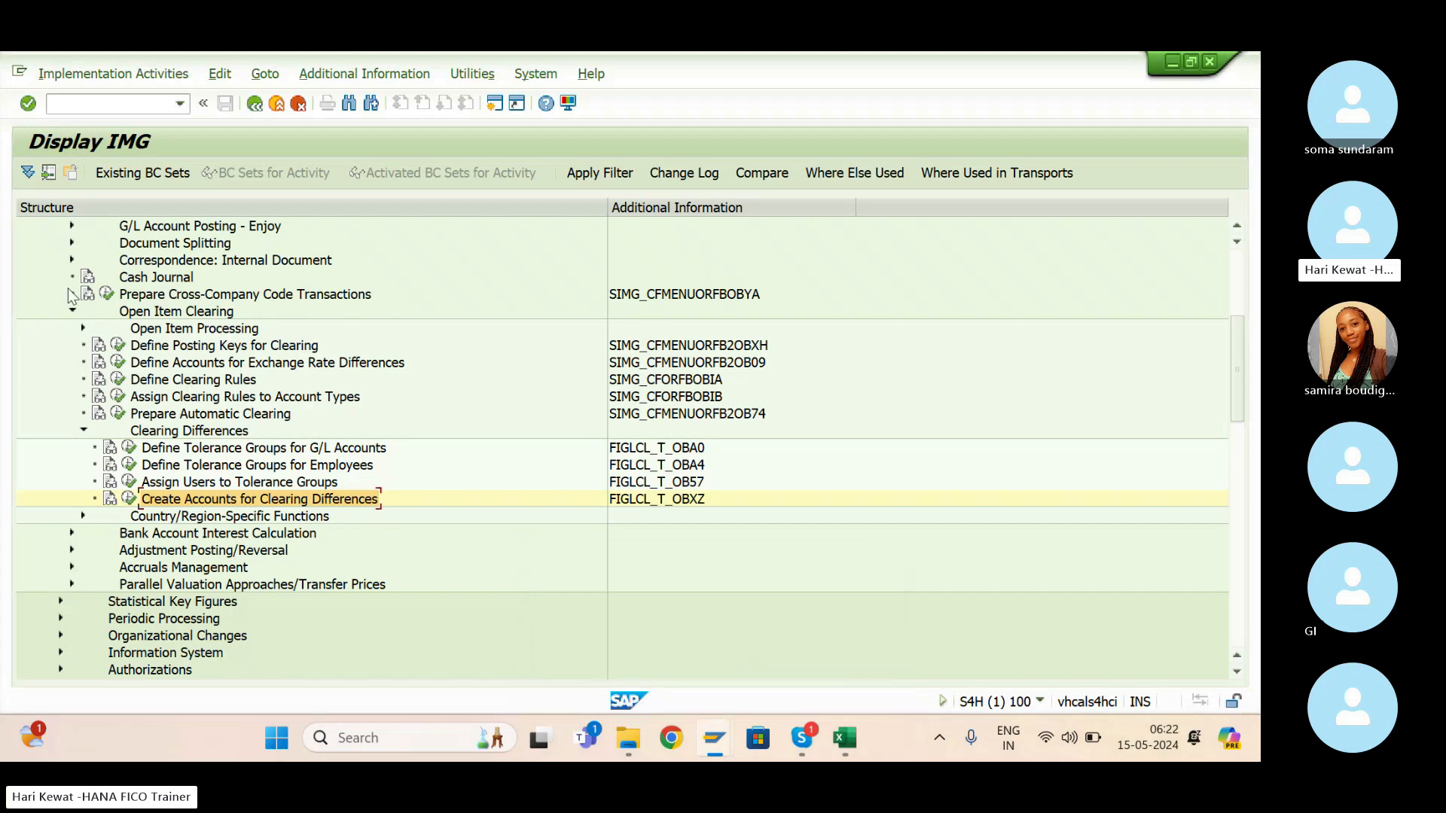
click(72, 311)
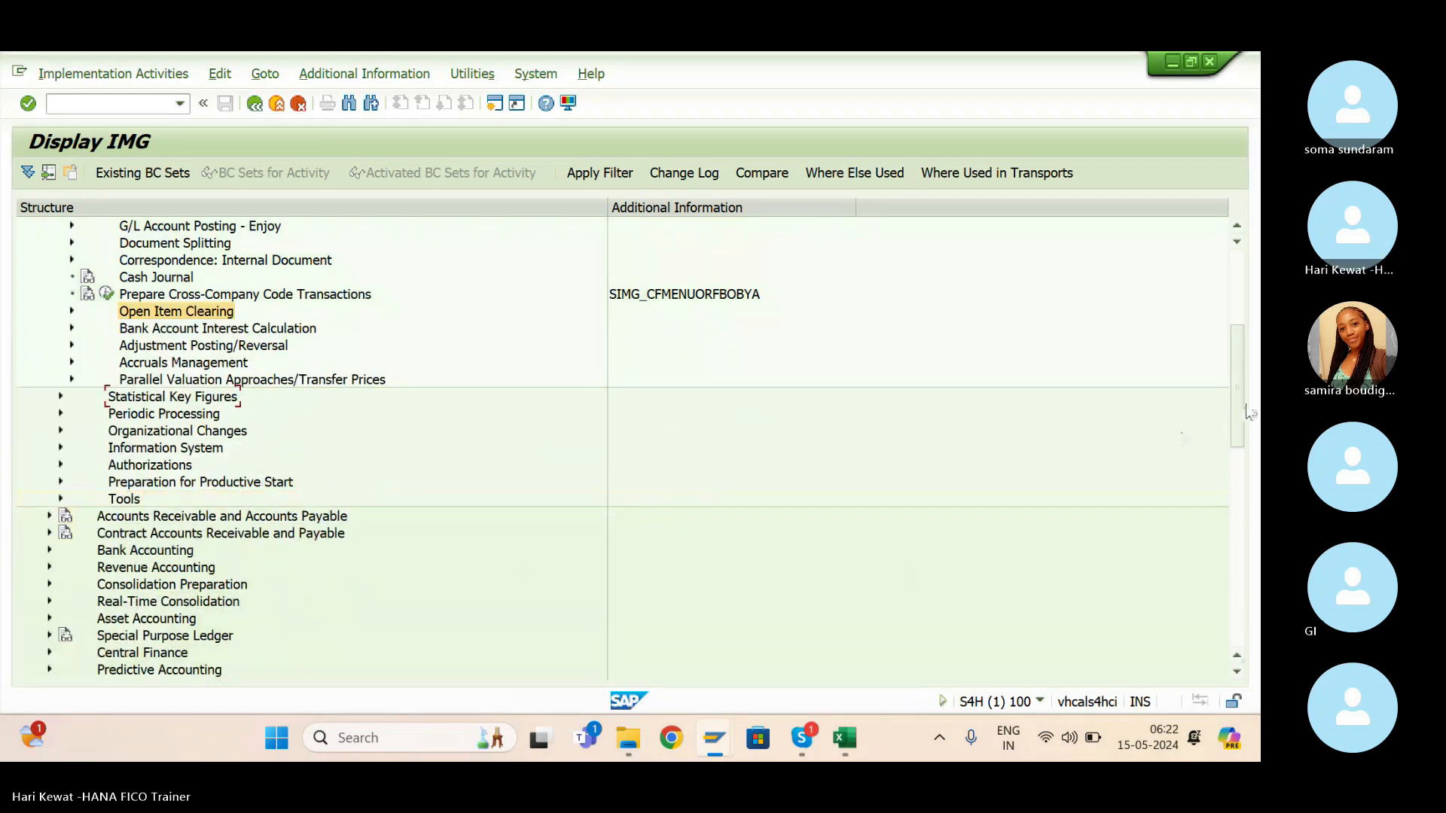
drag(1239, 408, 1240, 322)
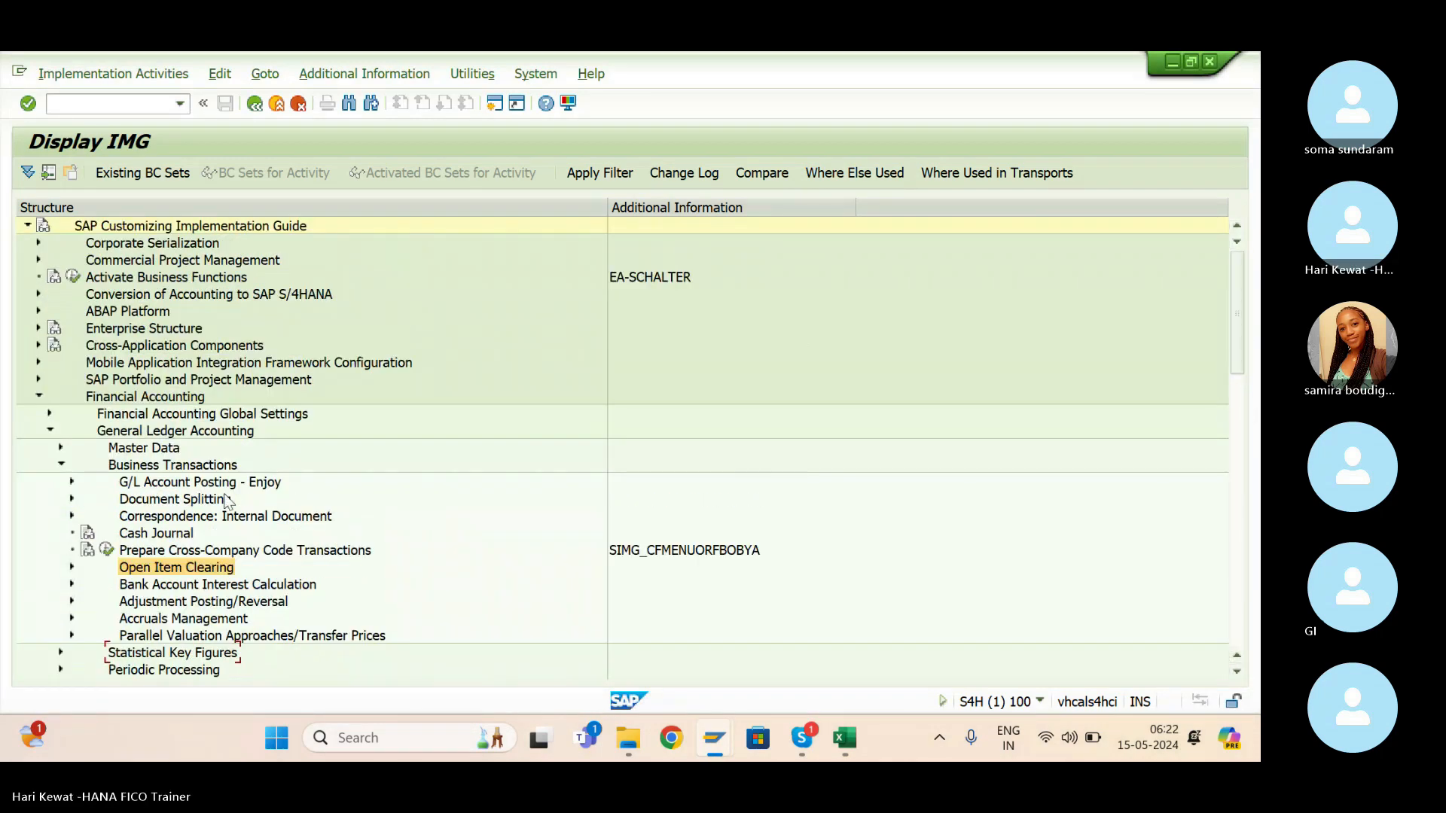
click(59, 464)
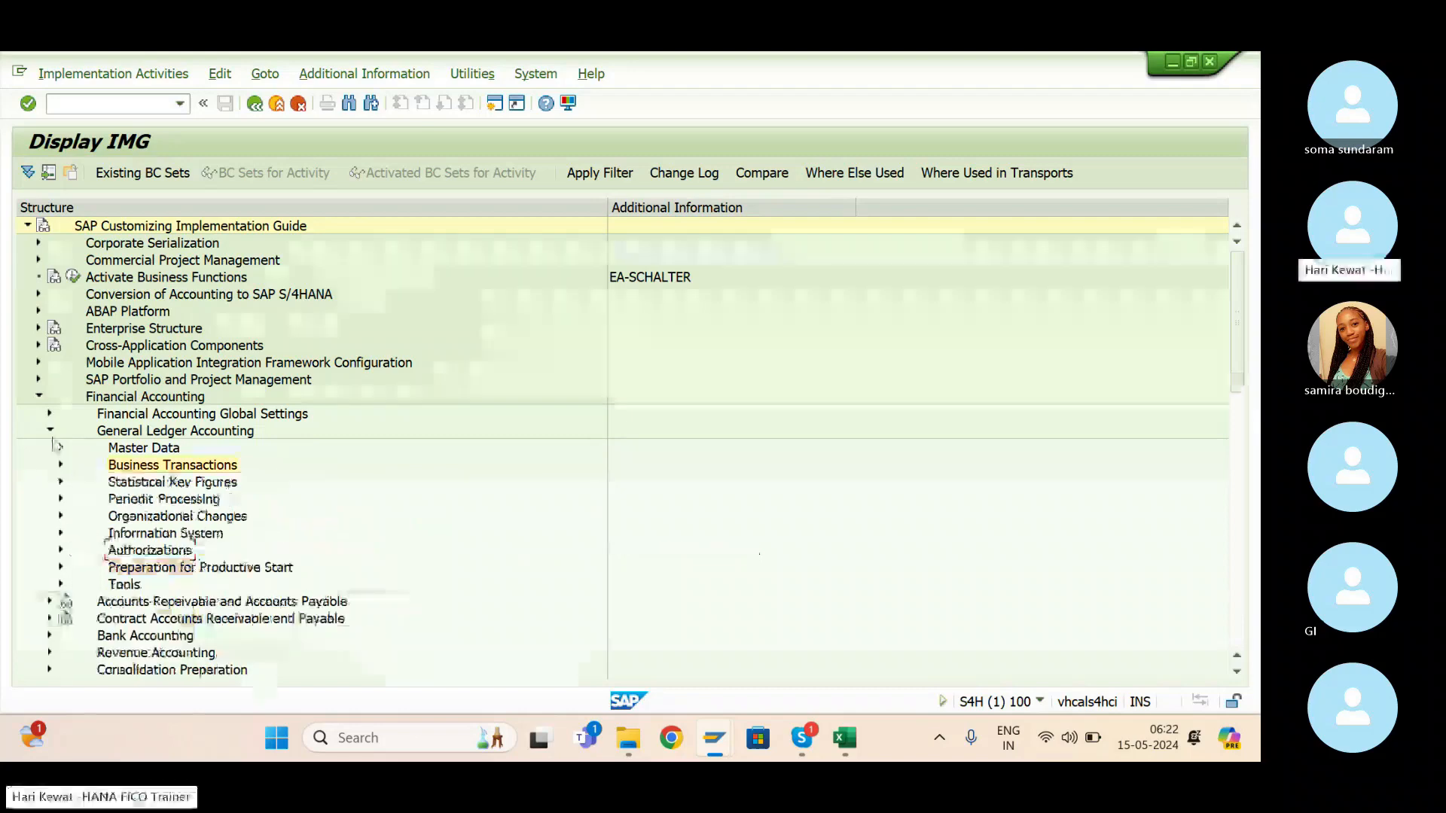
click(50, 433)
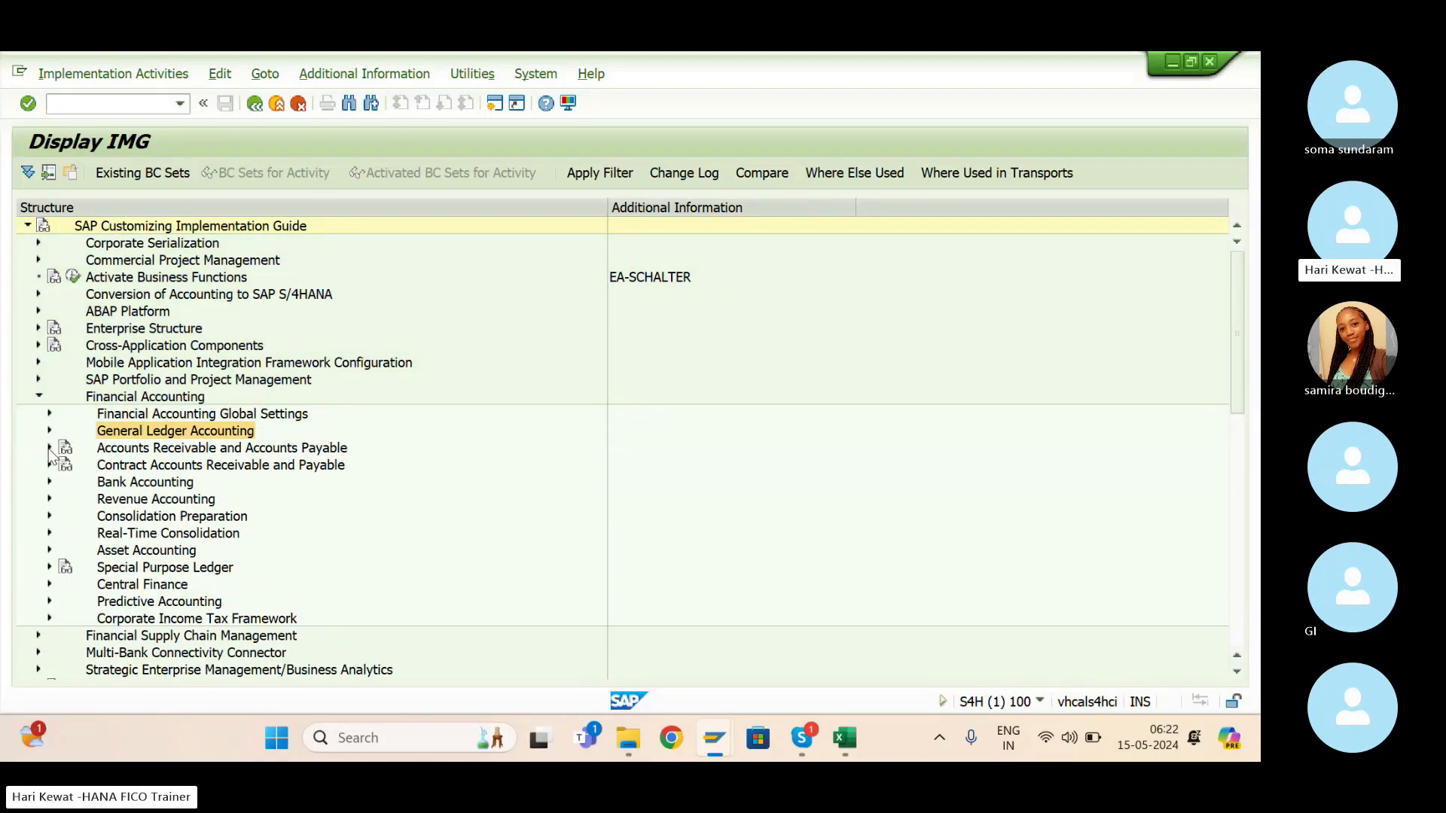
Expand Accounts Receivable and Accounts Payable through Business Transactions and Open Item Clearing to the Clearing Differences activities.
click(49, 448)
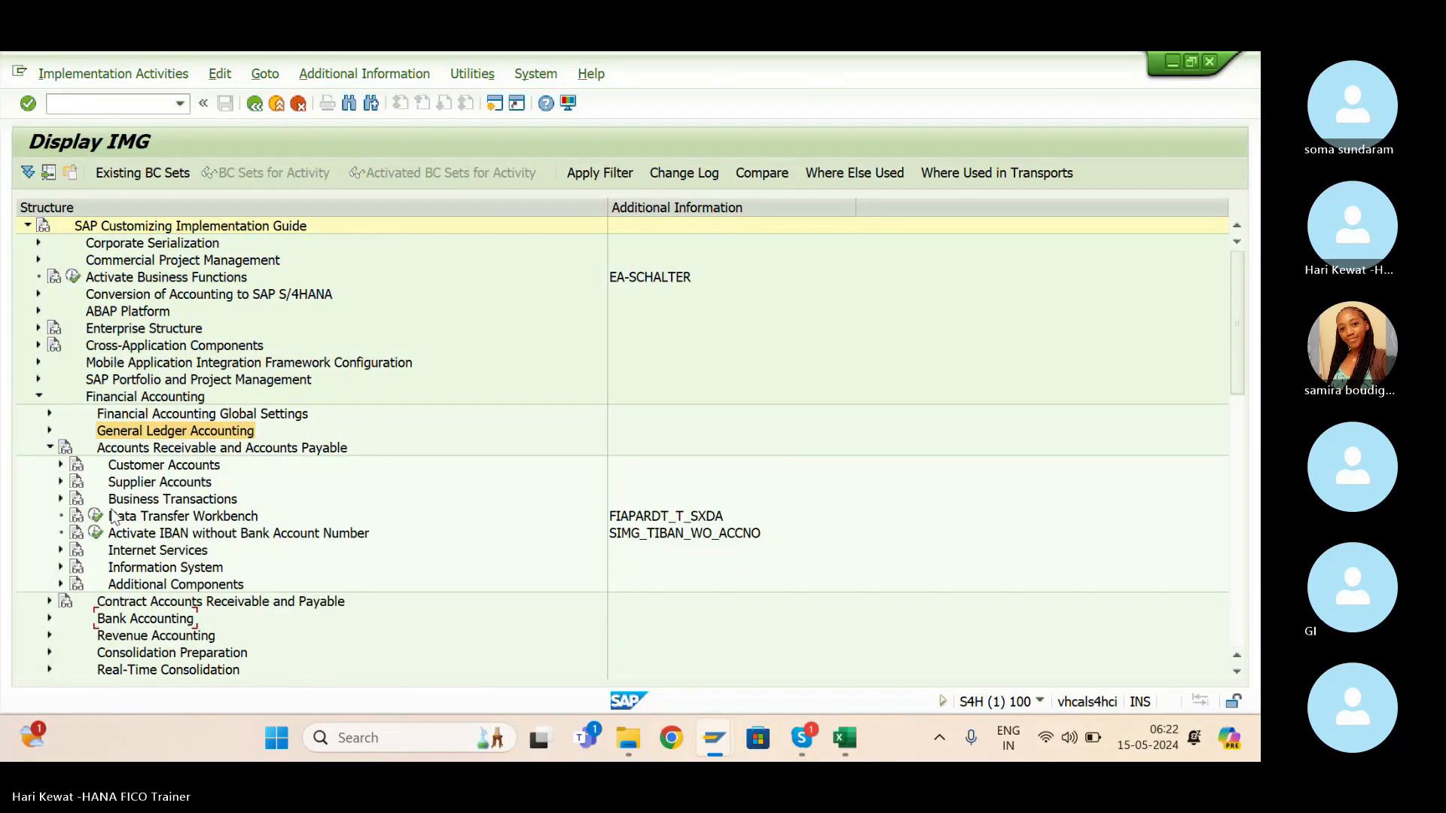
click(61, 499)
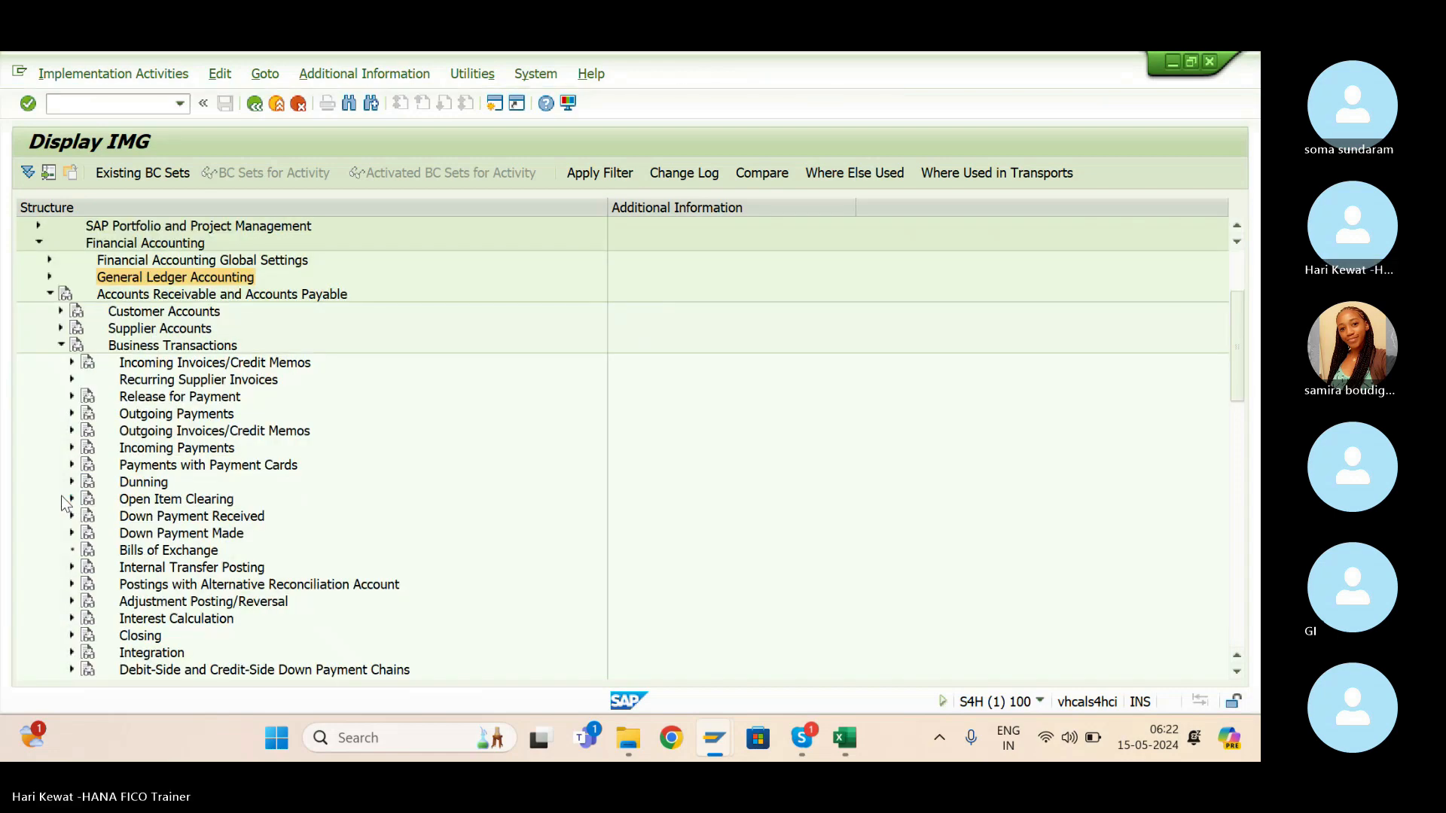
click(72, 500)
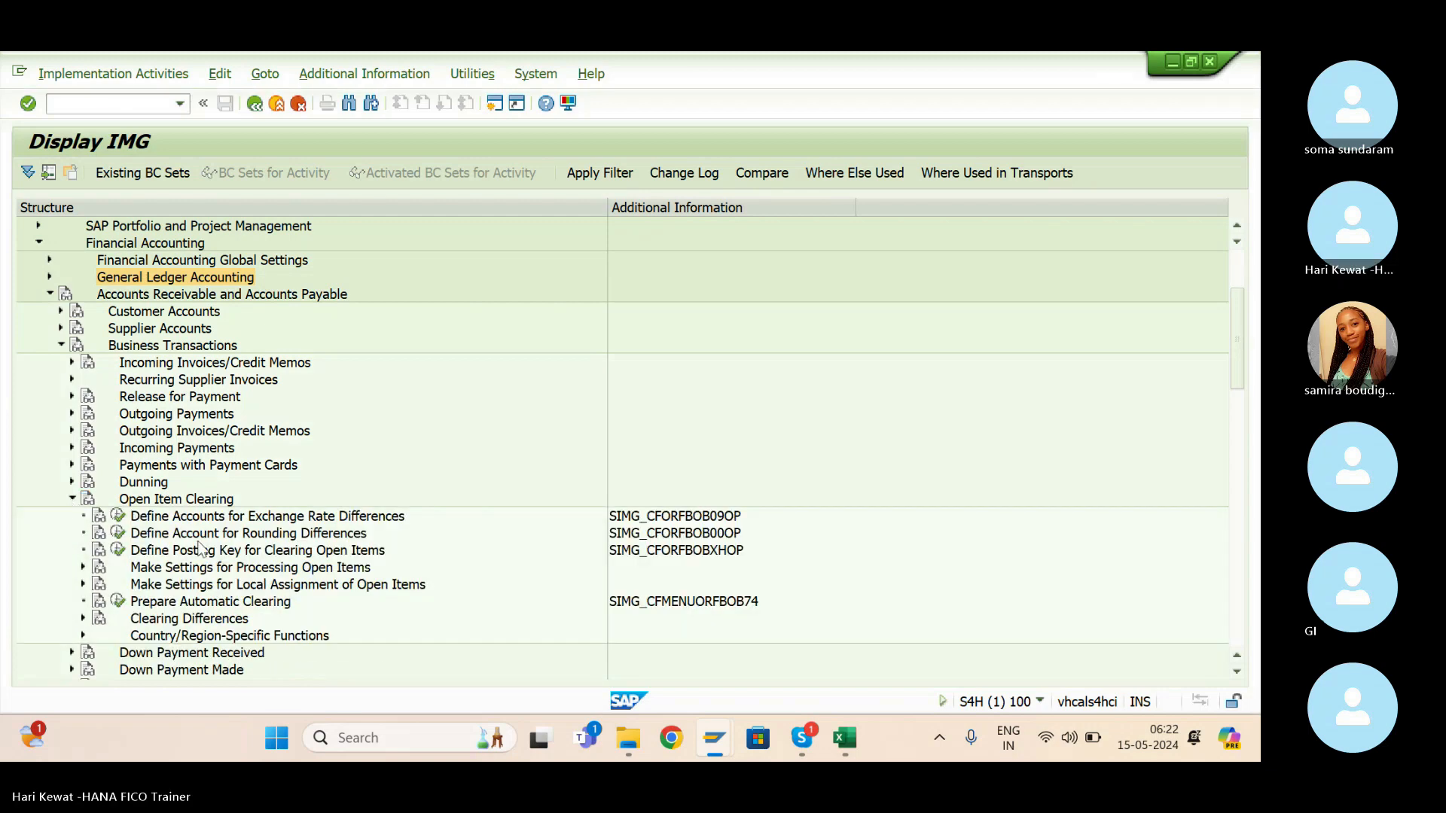
click(84, 619)
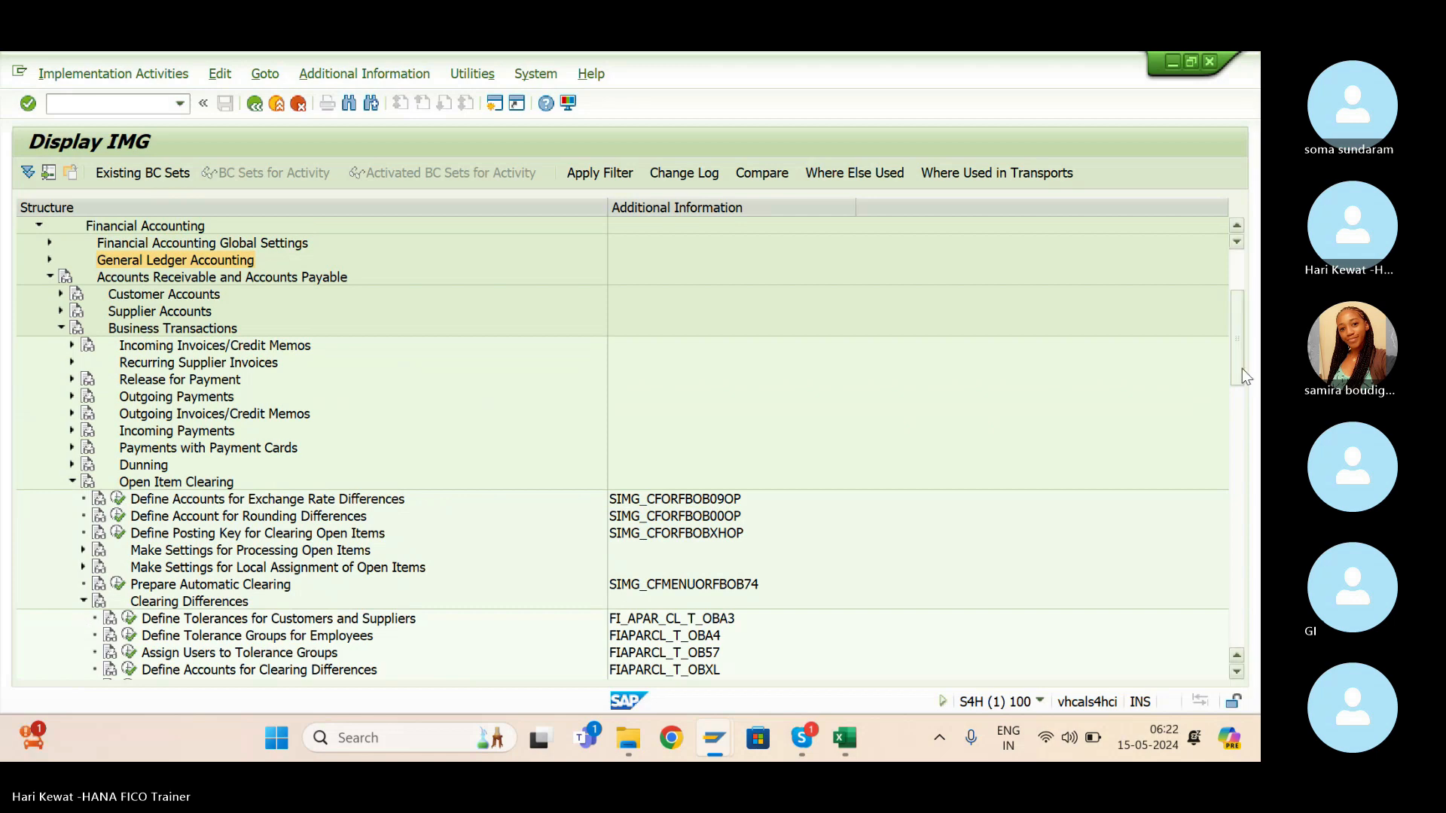
drag(1236, 367, 1239, 413)
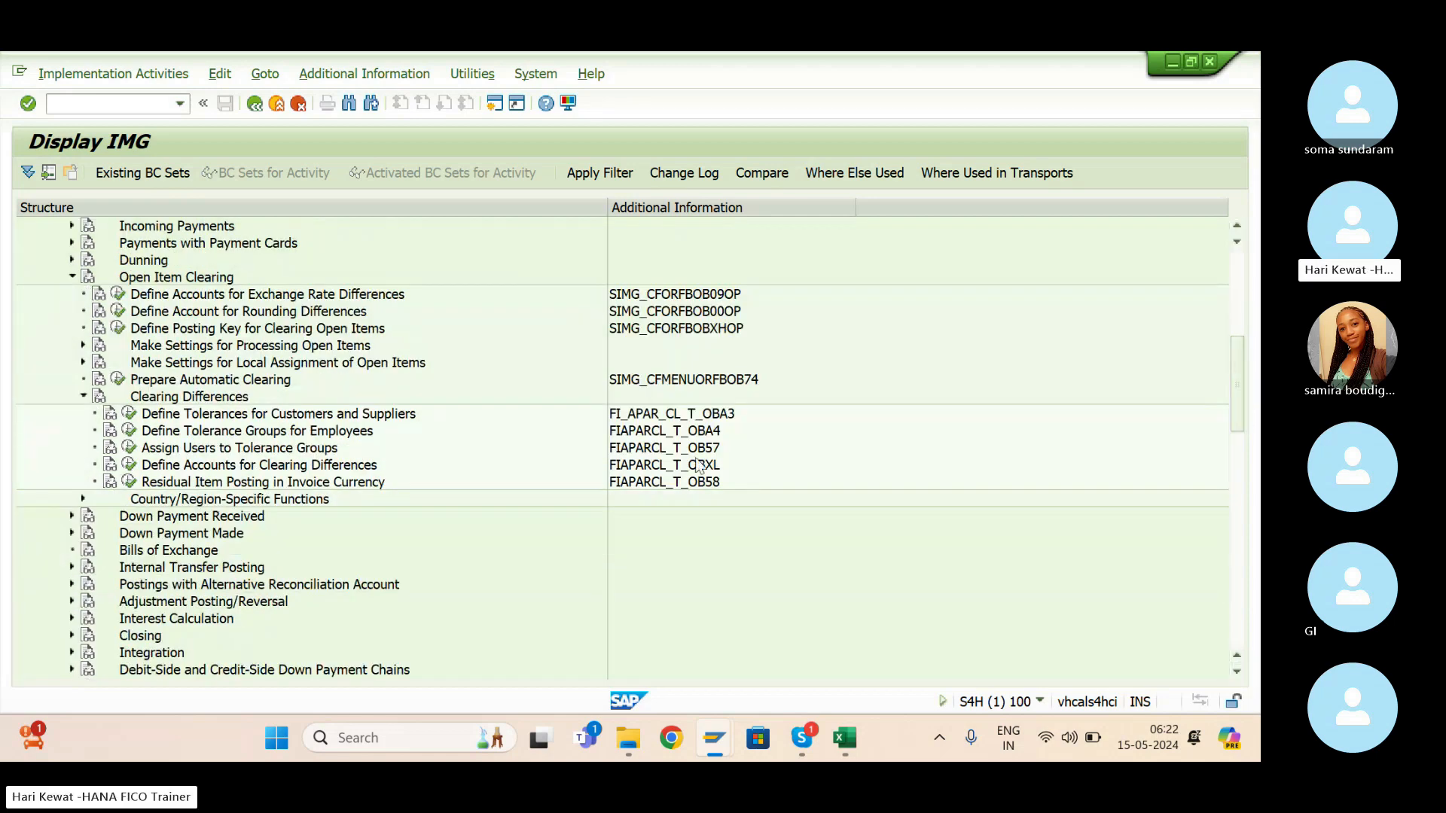
Execute Define Accounts for Clearing Differences for chart of accounts APPO and save the ZDI rules with Debit/Credit, Tax Code and Reason code unselected.
click(259, 466)
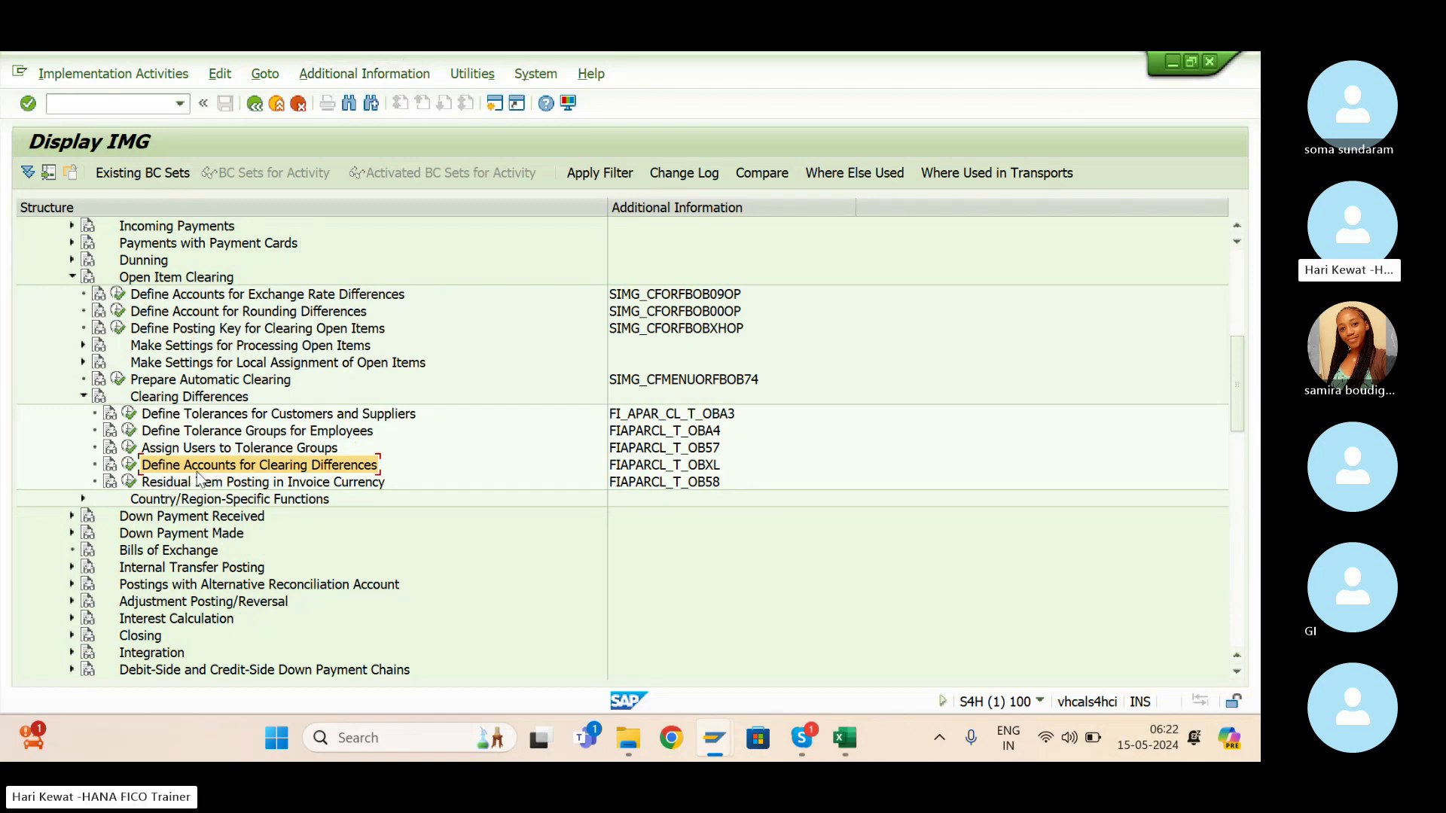
click(129, 465)
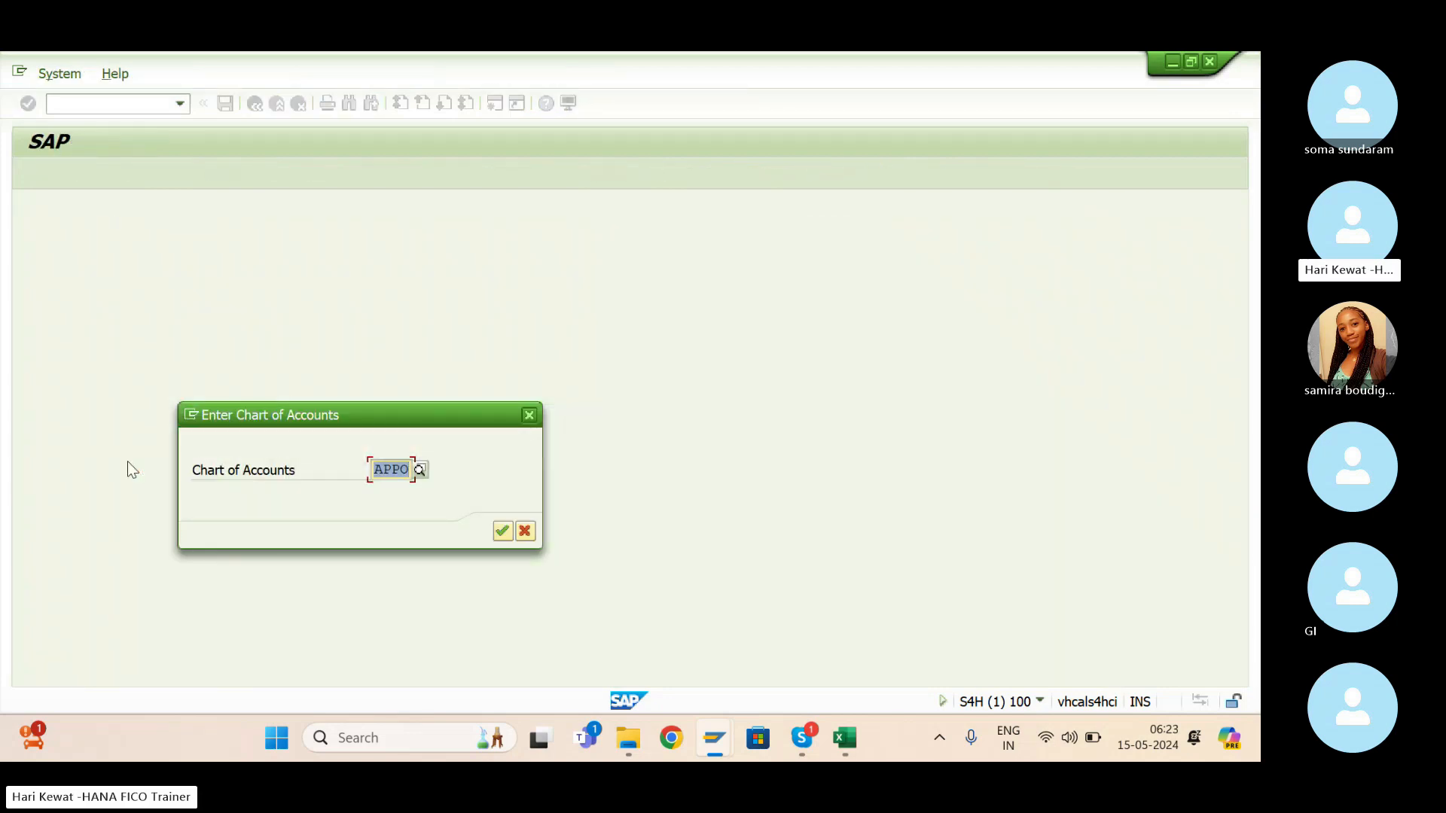
key(Return)
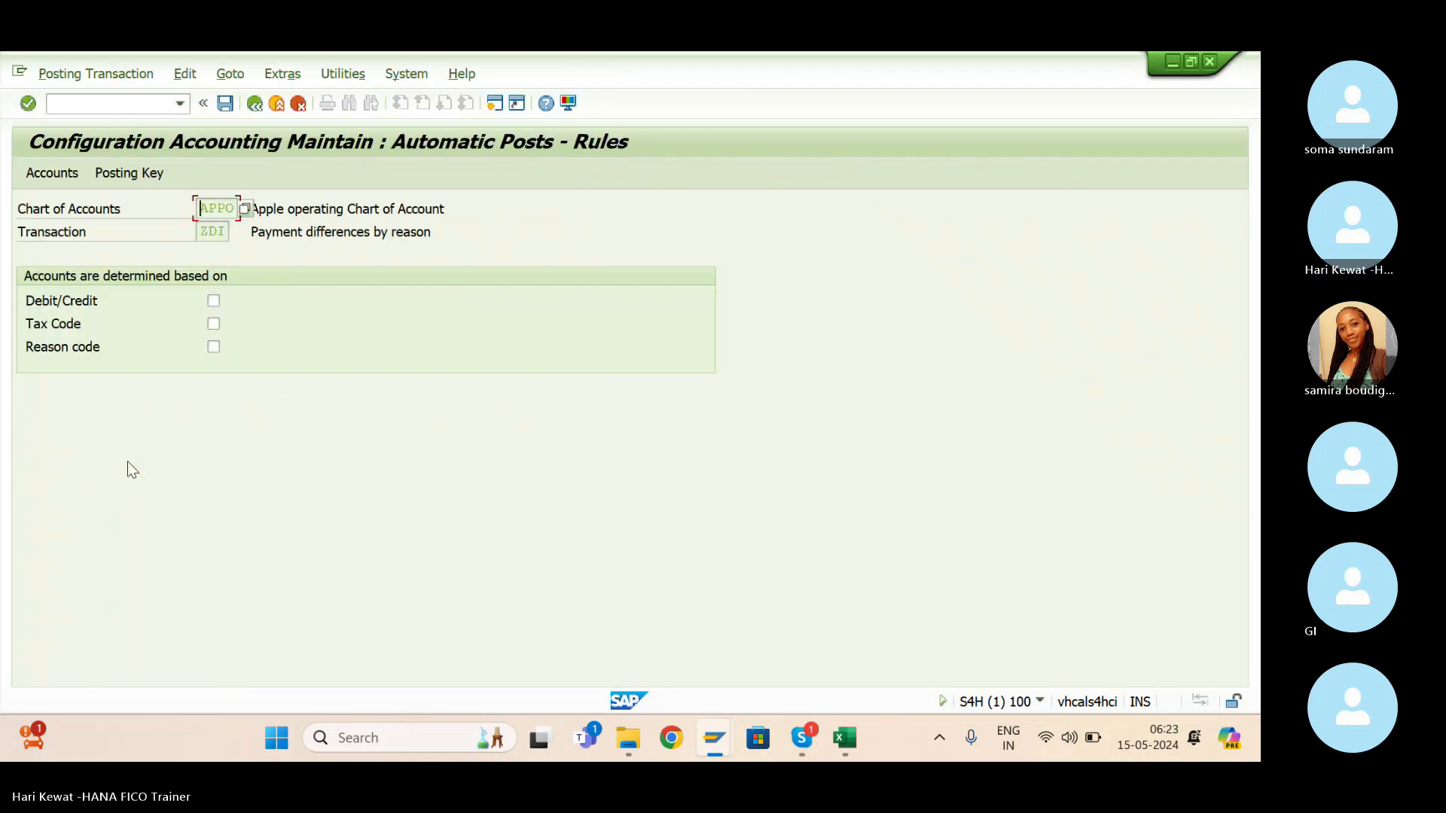
click(215, 301)
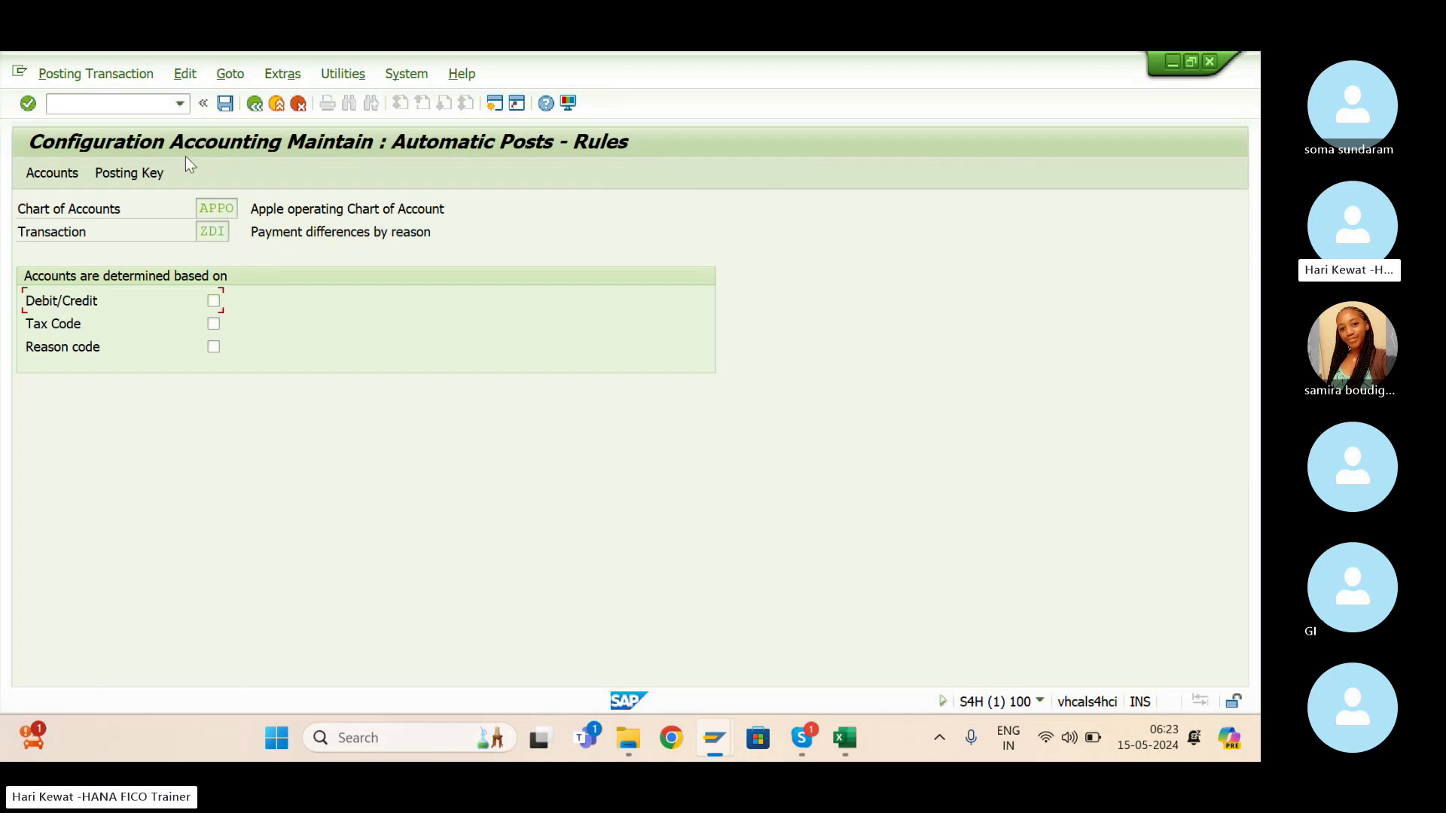
click(225, 104)
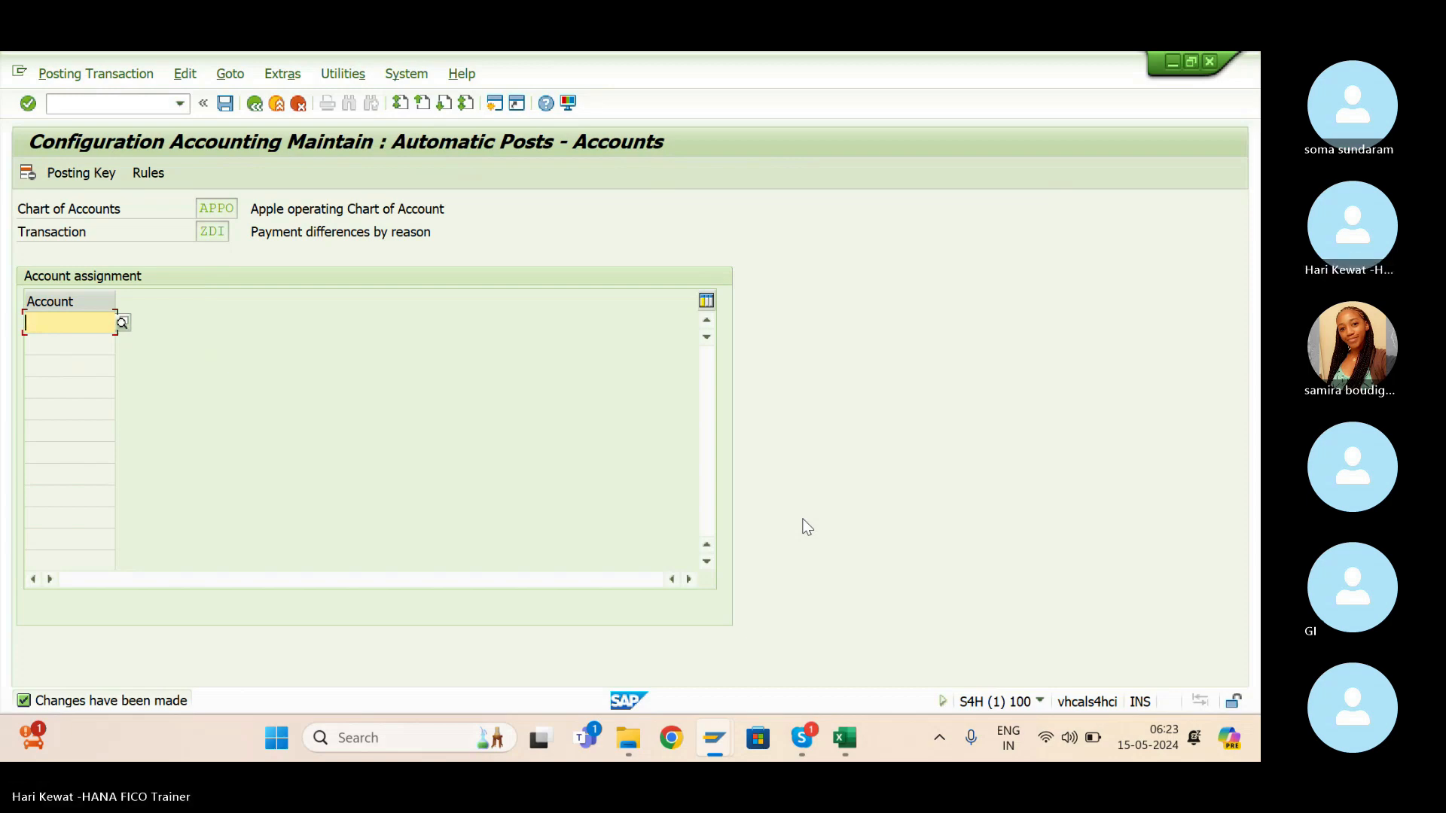
click(803, 739)
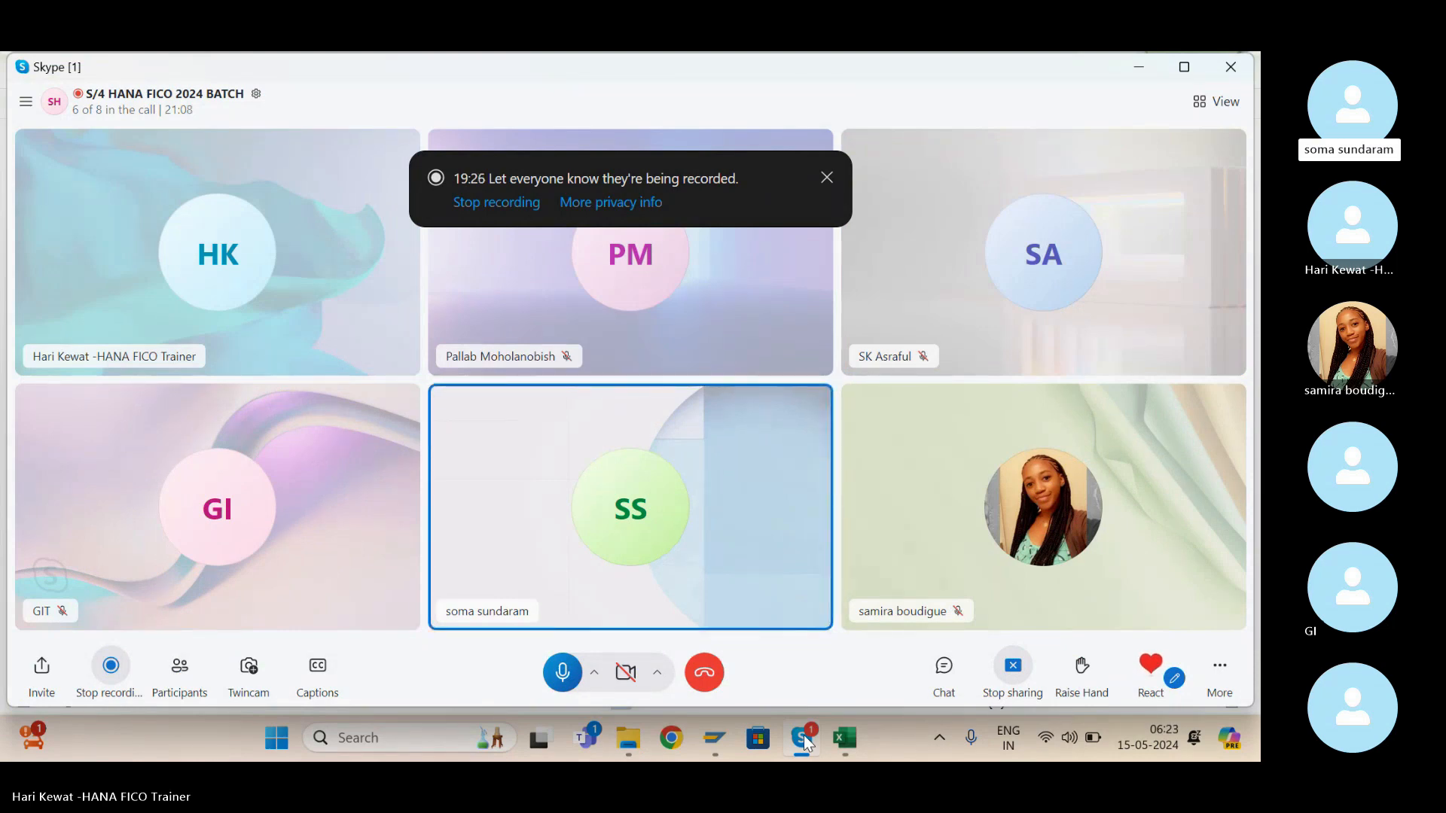
click(804, 740)
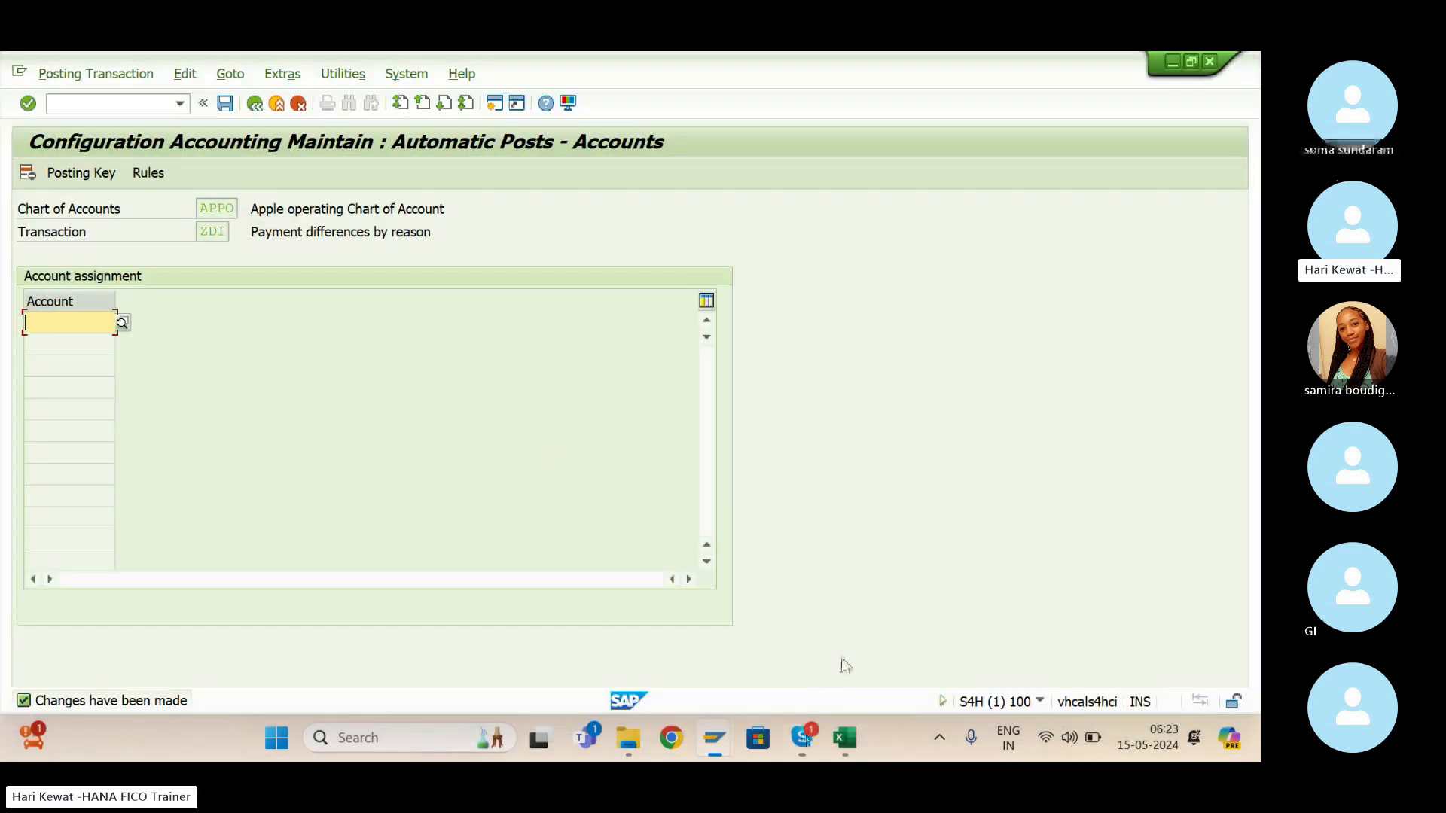
Switch to the BATCH-04 workbook and select the PNL- PAYMENT DIFFERENCE A/C row starting from A1918.
click(844, 738)
click(468, 538)
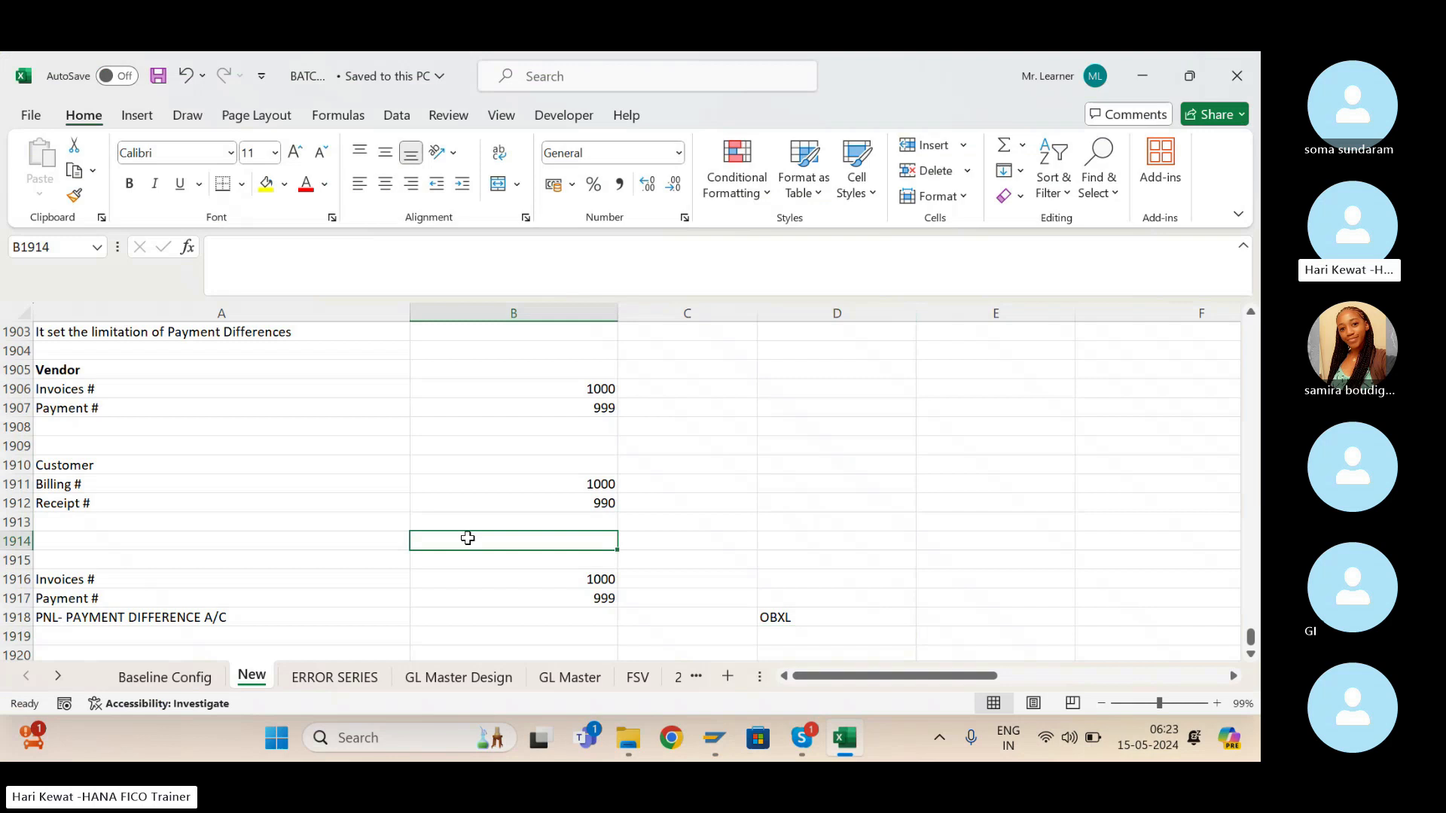
key(Down)
key(Down)
key(Down)
key(Down)
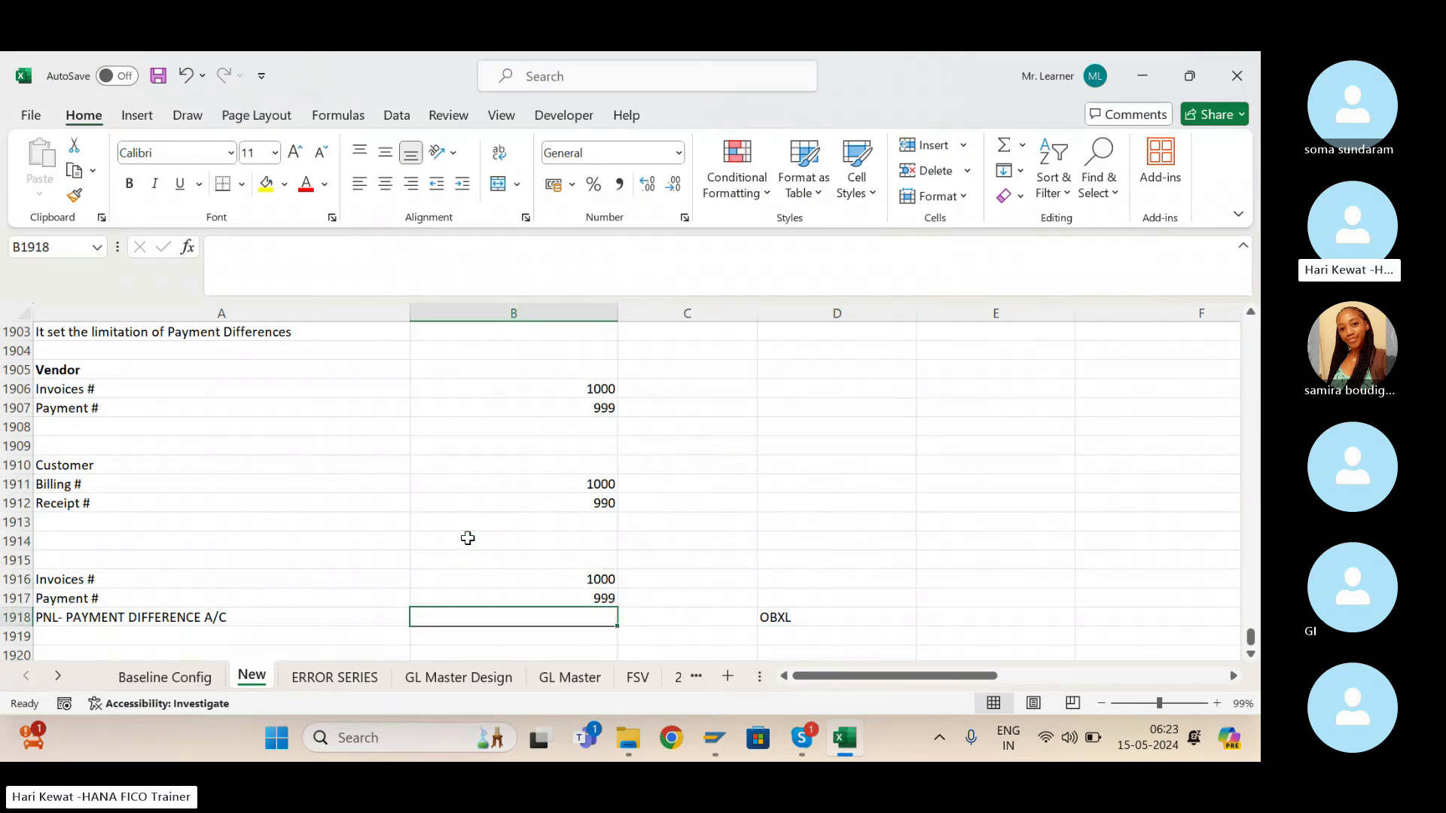
key(Left)
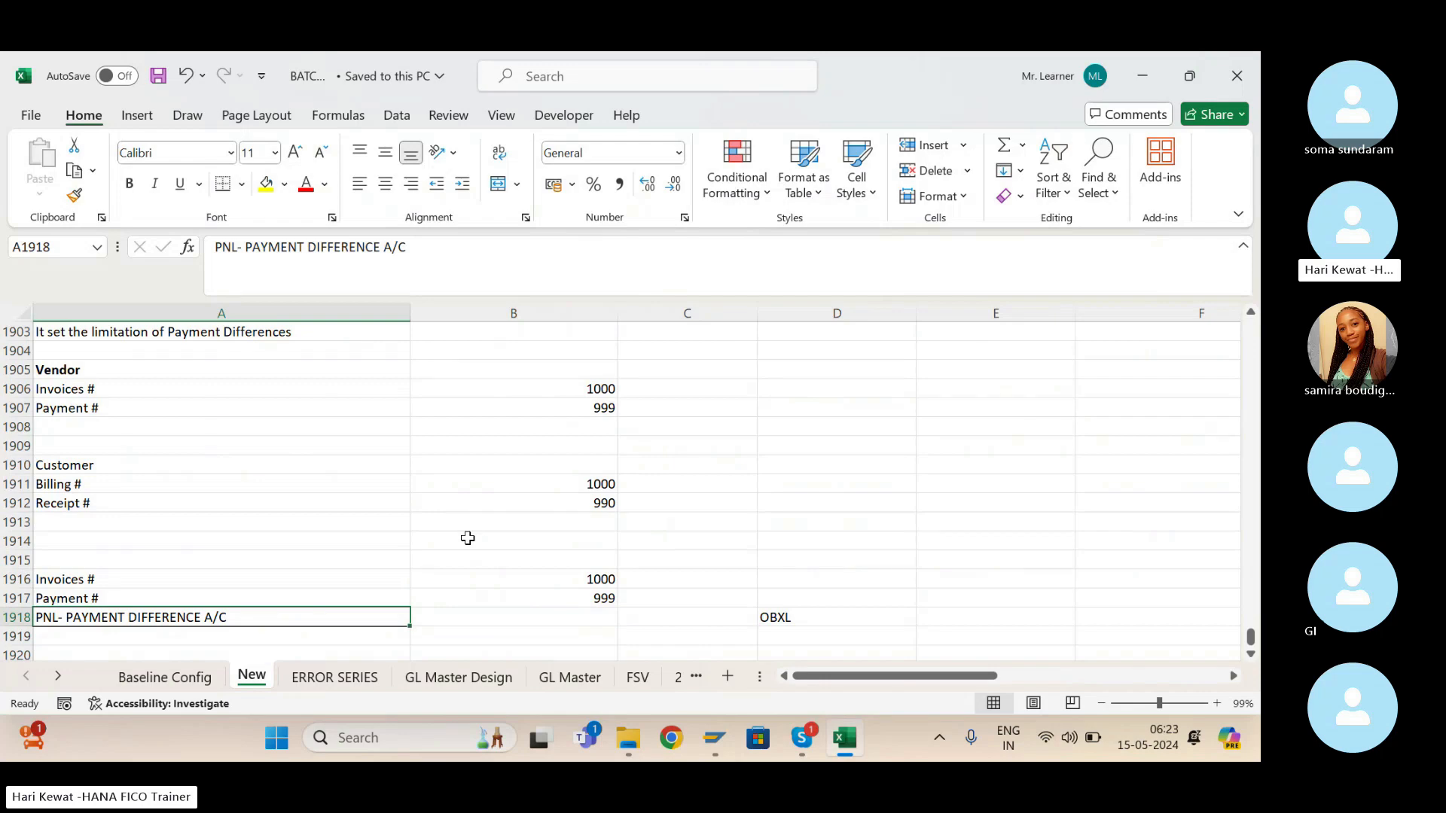
key(shift+Right)
key(shift+Right)
key(shift+Right)
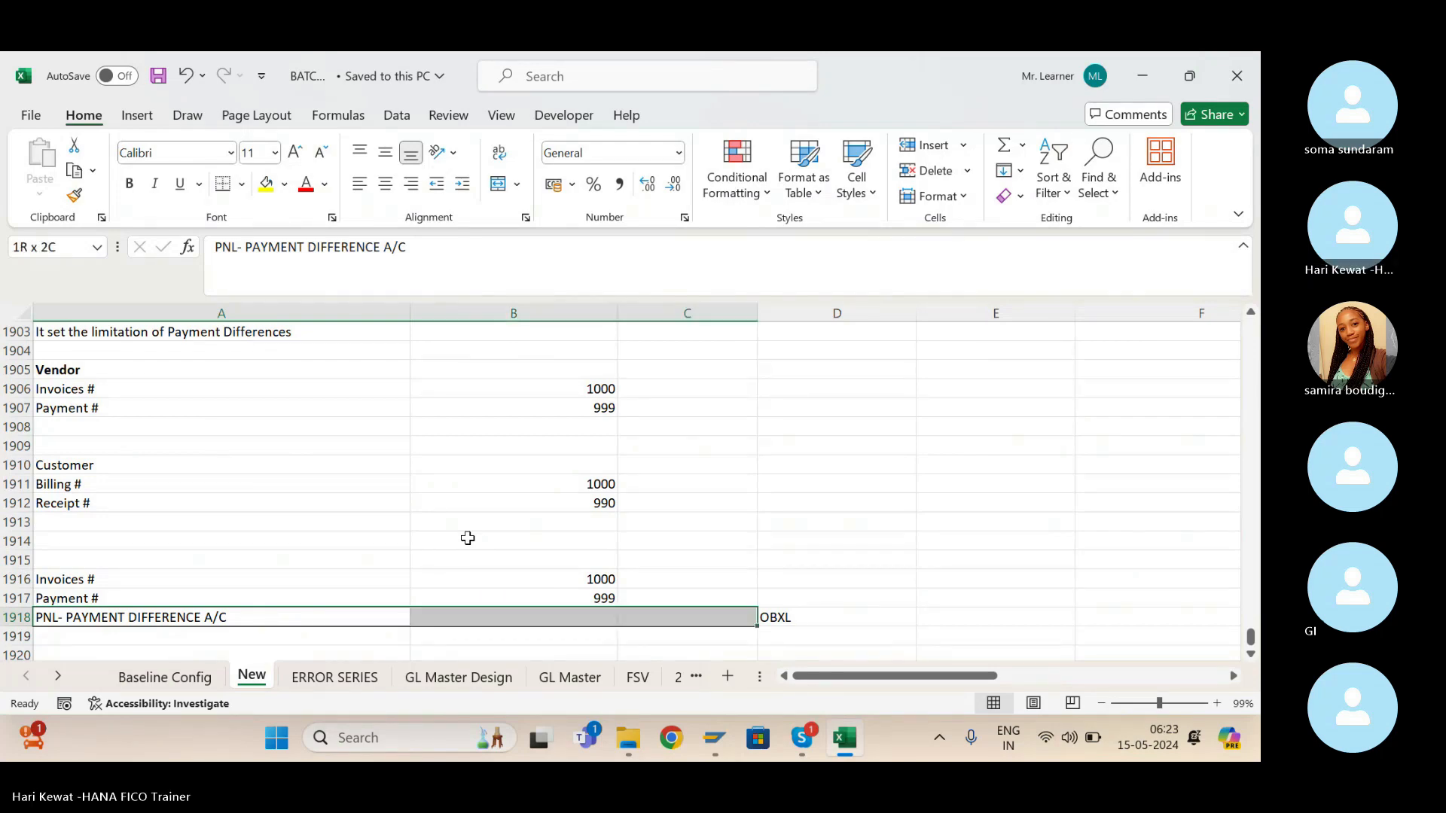